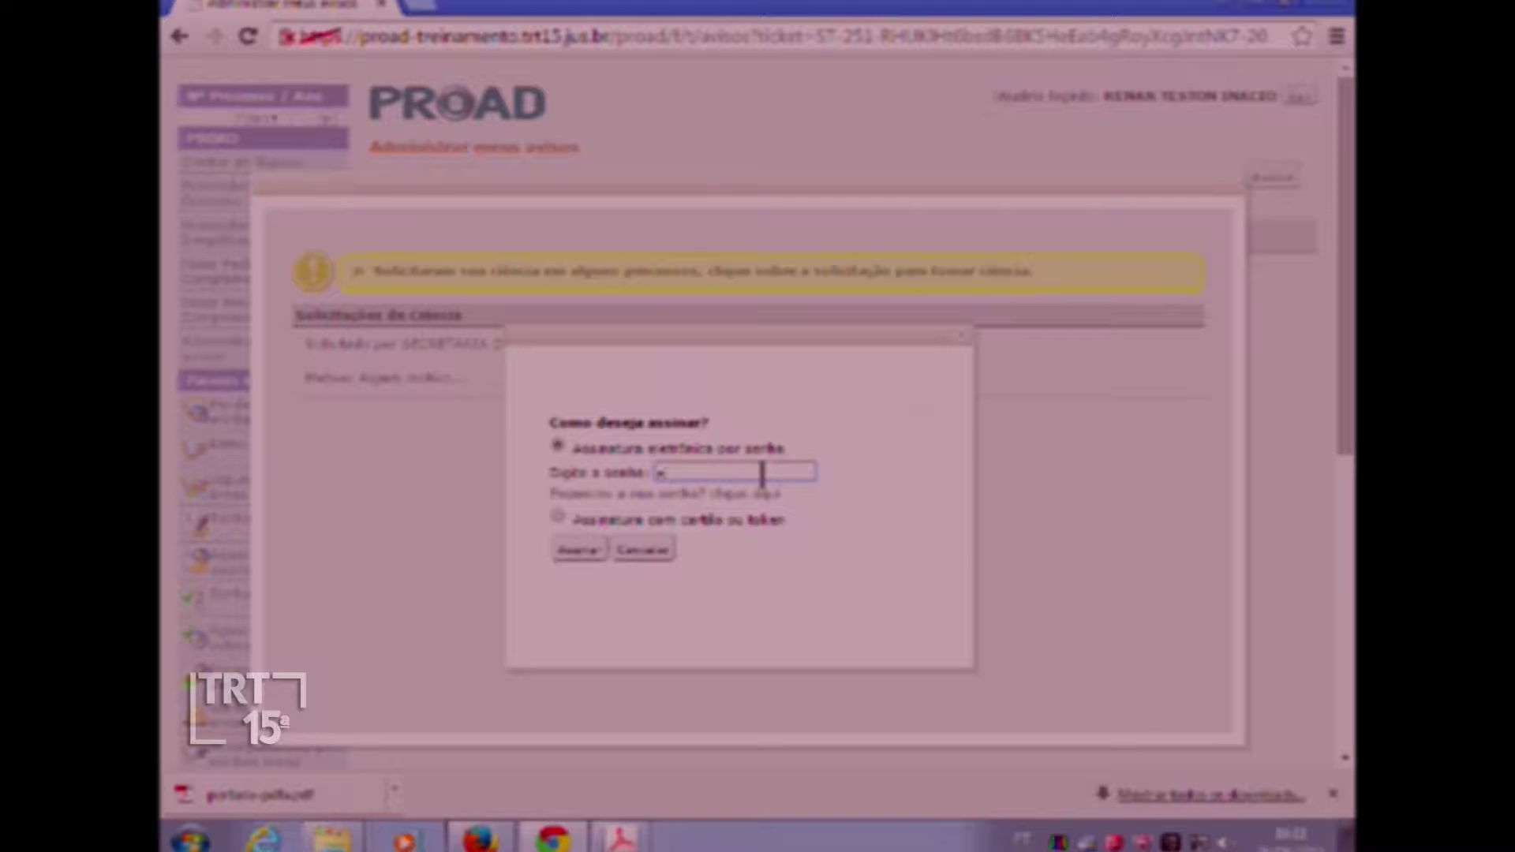
# Sign the ciência request with the password and always allow pop-ups from the PROAD site
pyautogui.click(597, 551)
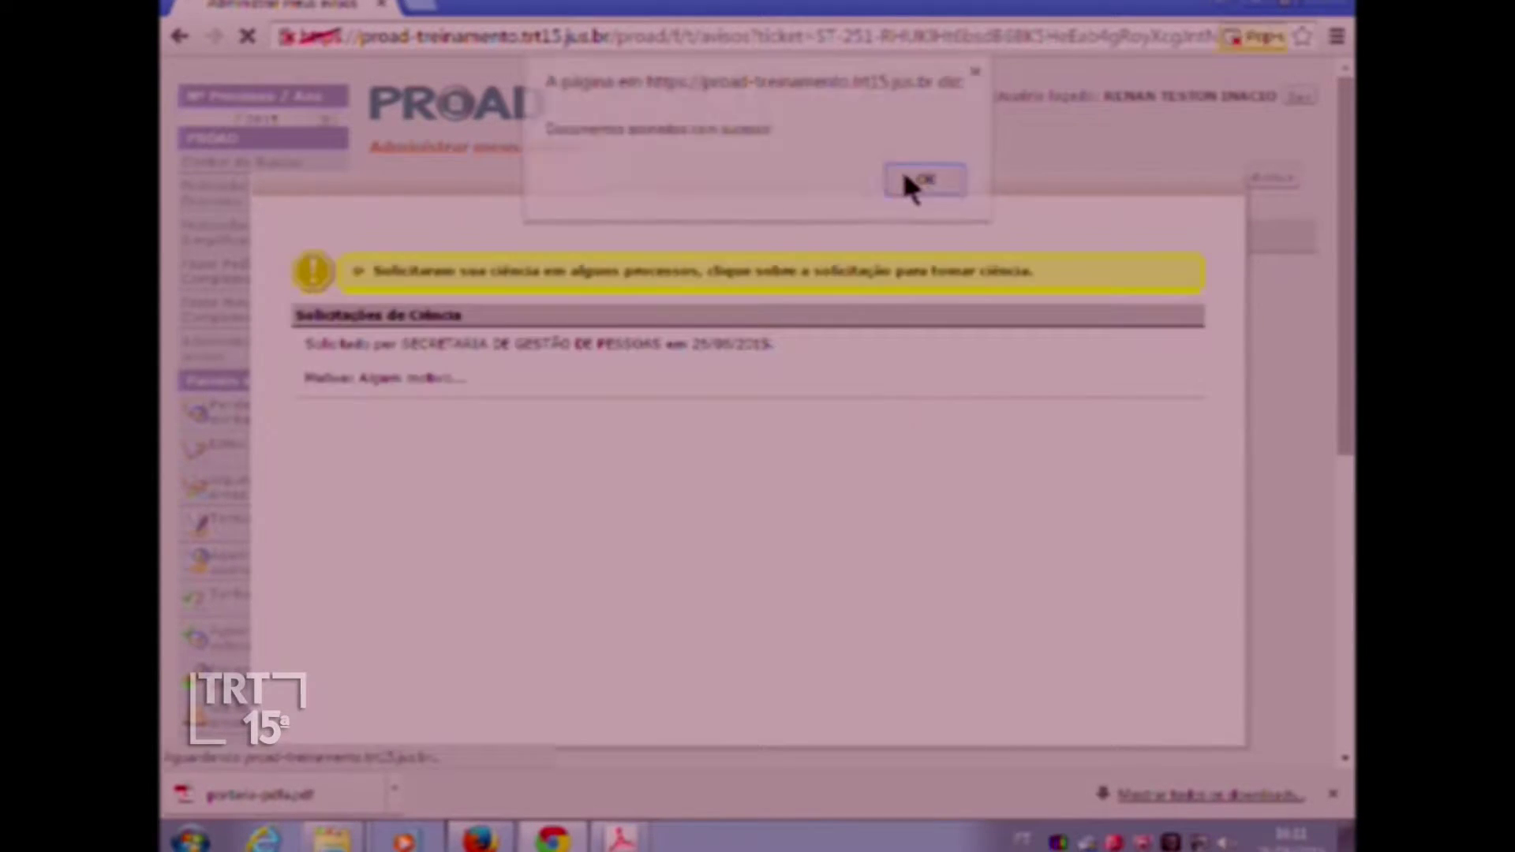
pyautogui.click(907, 181)
pyautogui.click(1207, 36)
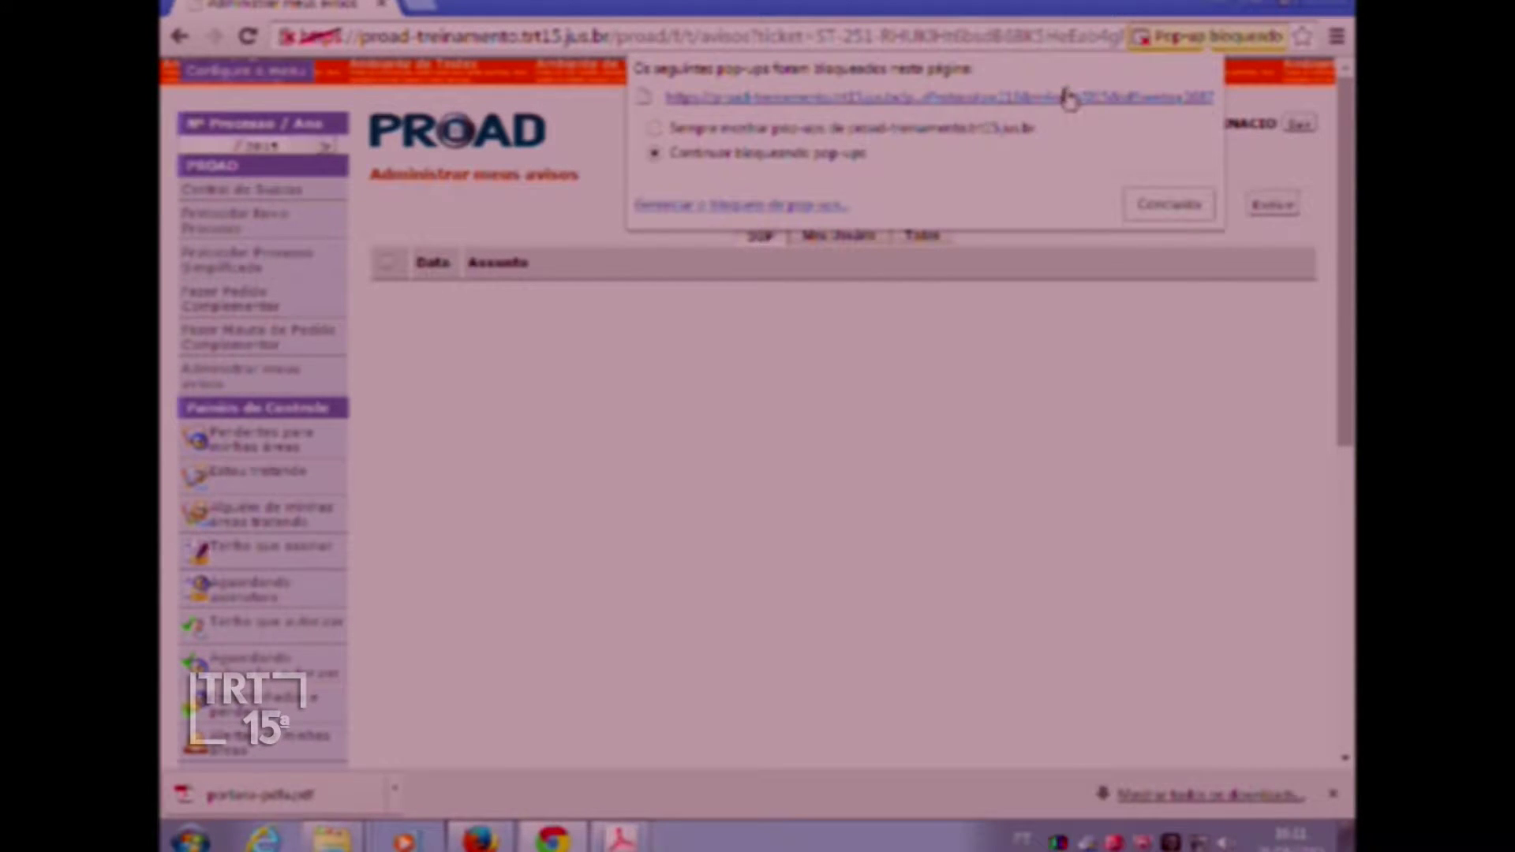
pyautogui.click(819, 127)
# Open and read through the generated process 113/2015 document, then return to the process page in Firefox
pyautogui.click(835, 96)
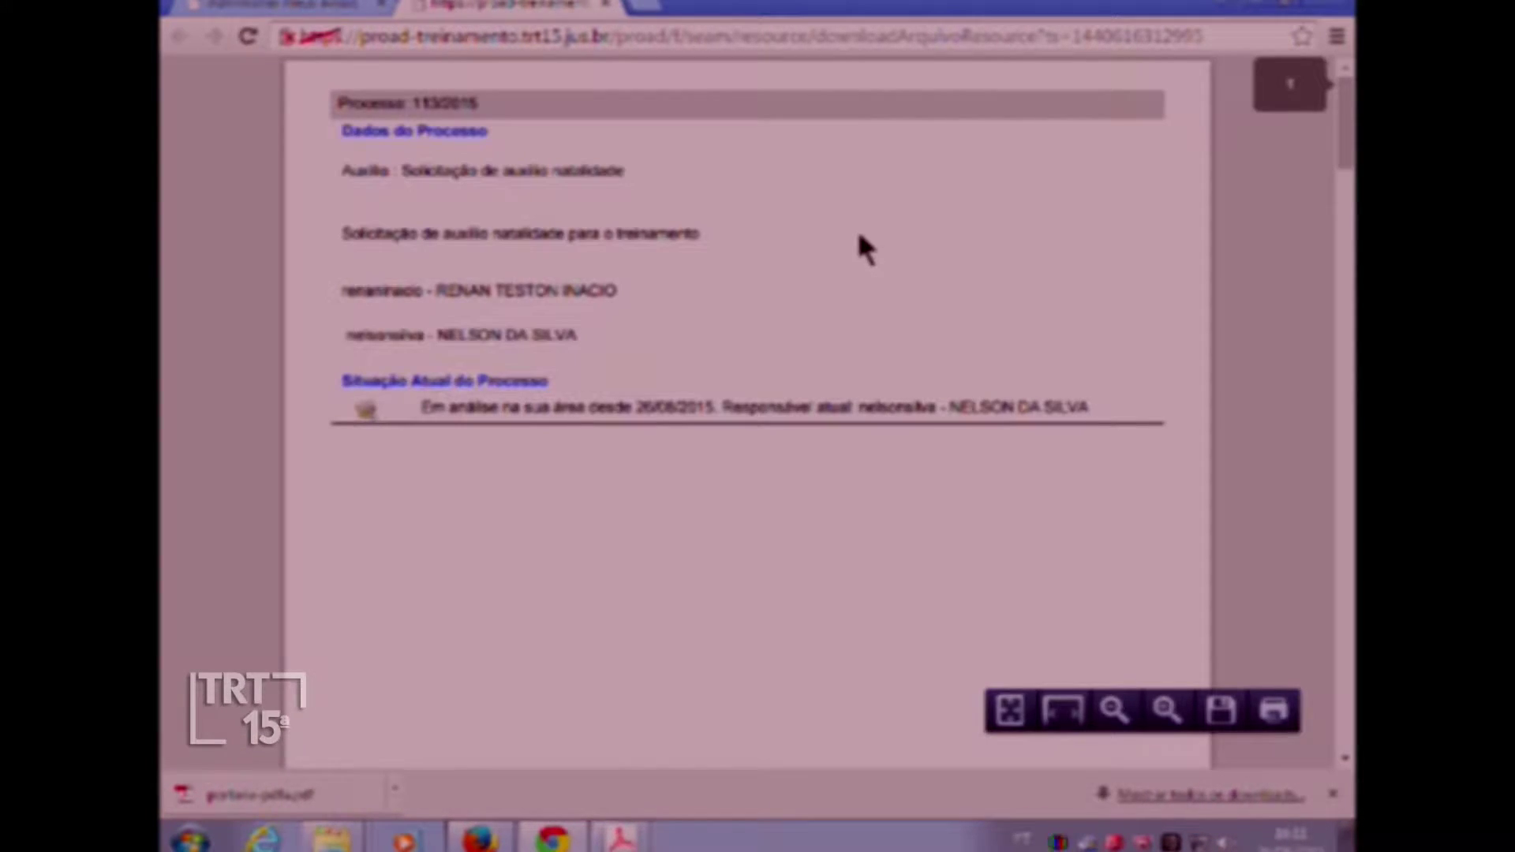
pyautogui.scroll(-10, 860, 237)
pyautogui.scroll(-6, 852, 241)
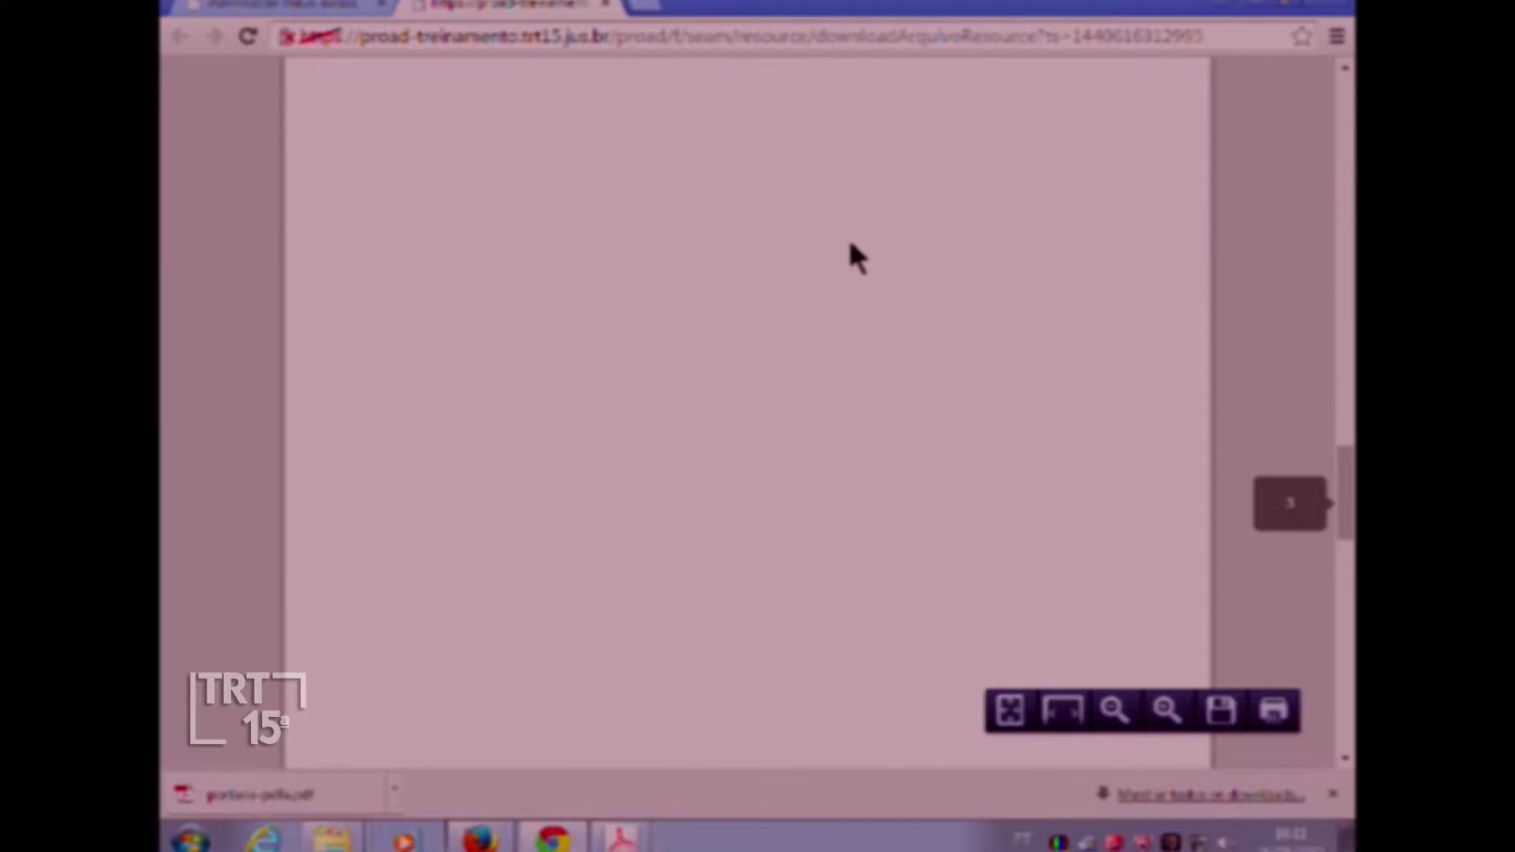
pyautogui.scroll(-5, 850, 245)
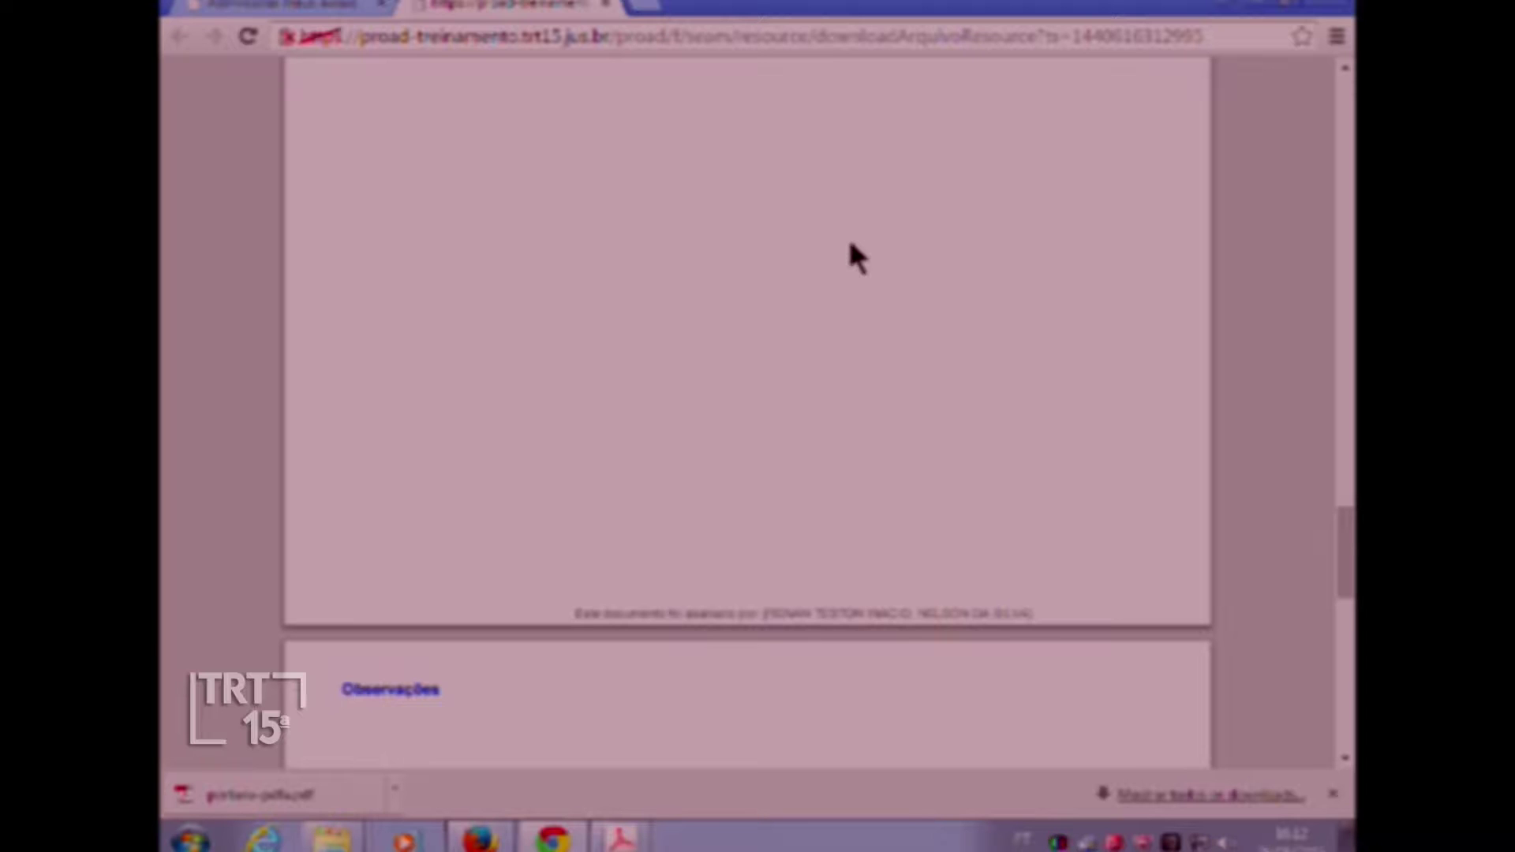
pyautogui.click(479, 839)
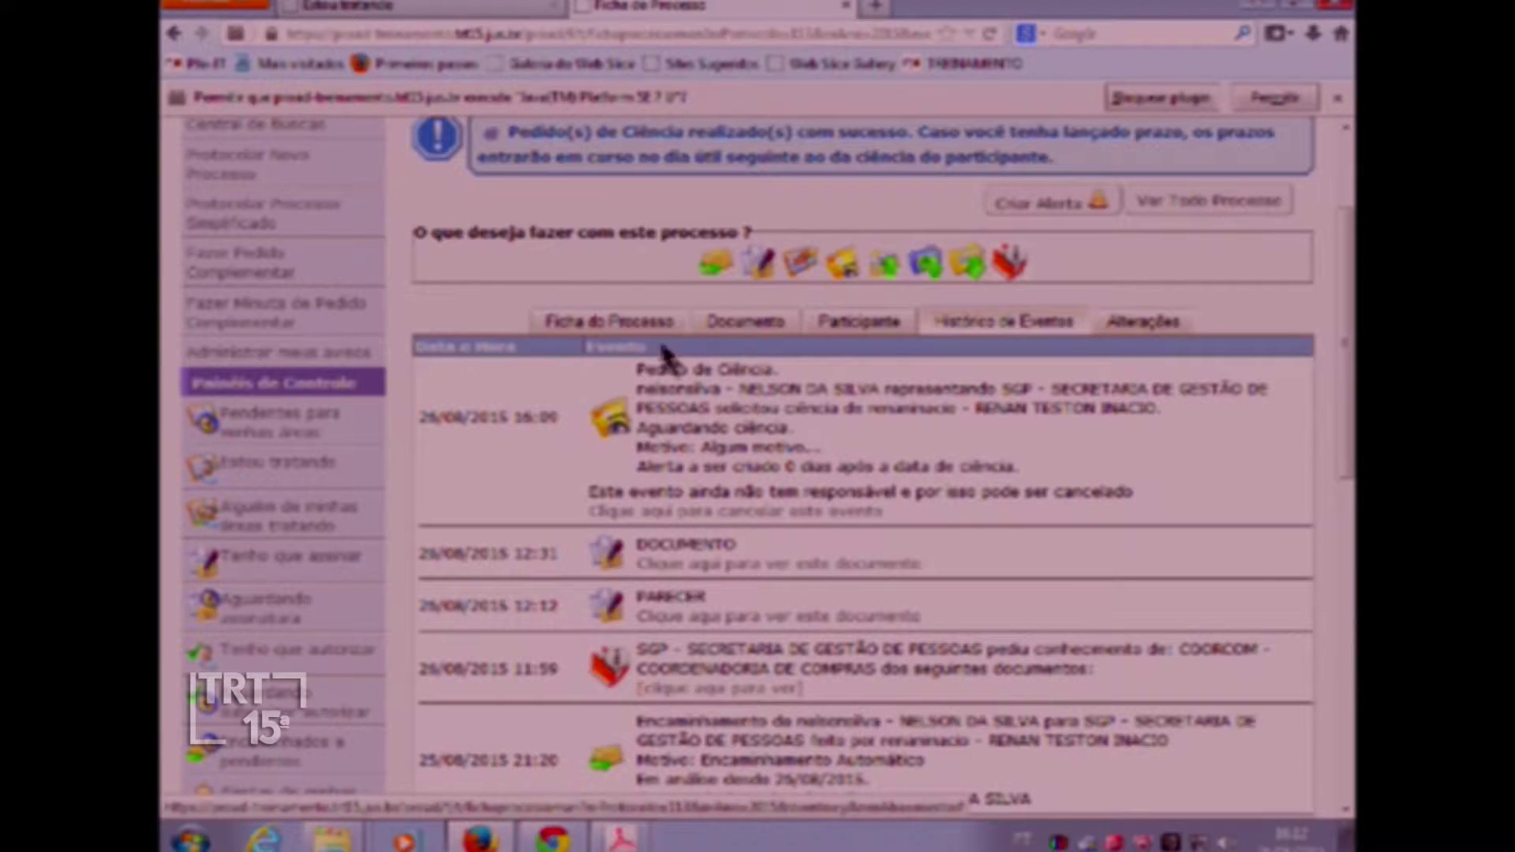
# Reload the process page and check the ciência dated 26/08/2015 in the event history
pyautogui.click(991, 33)
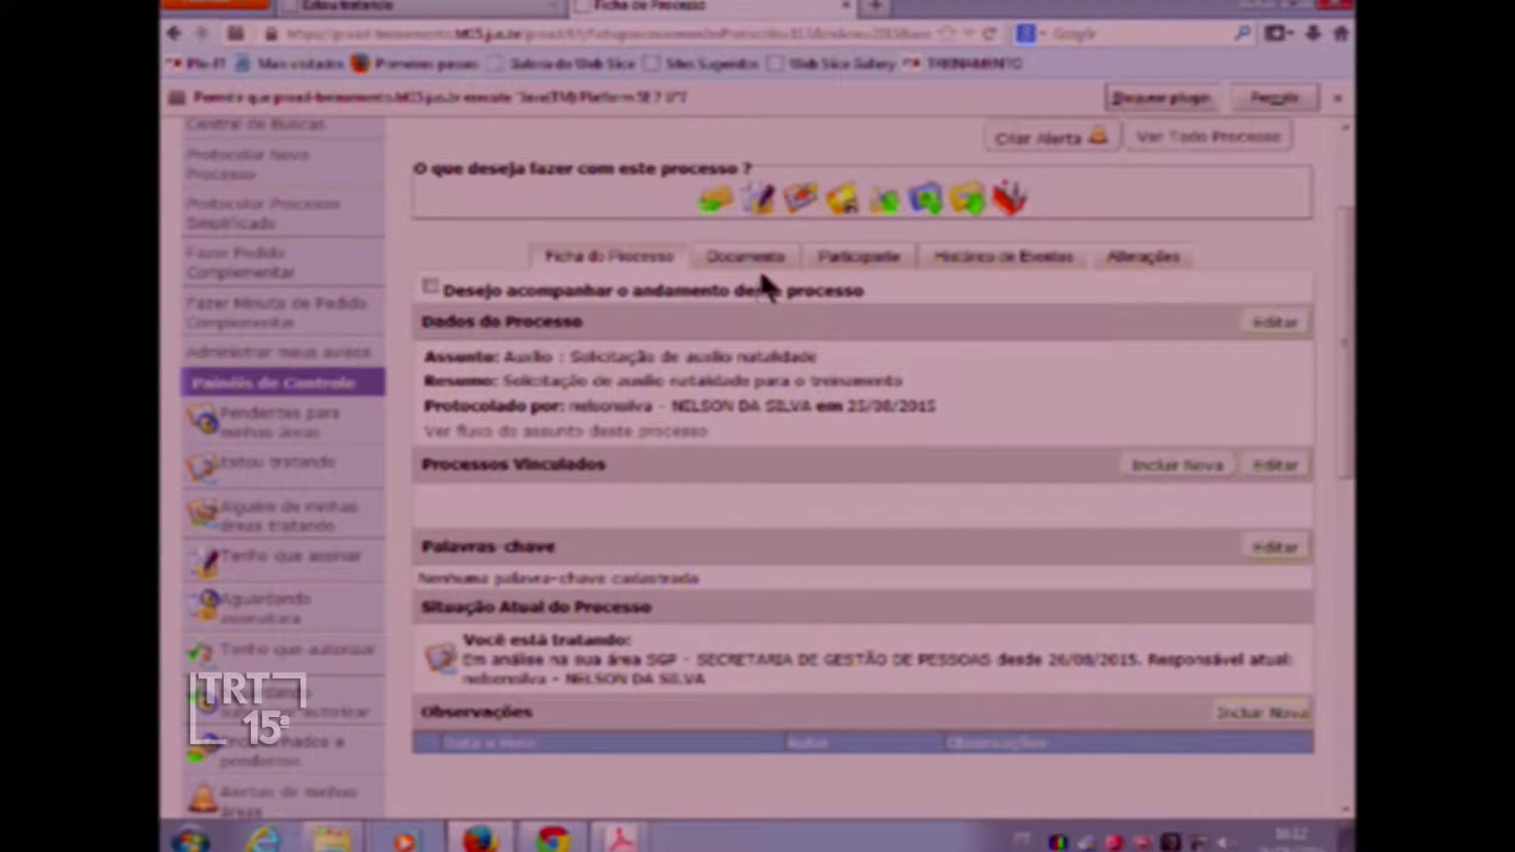
pyautogui.click(978, 258)
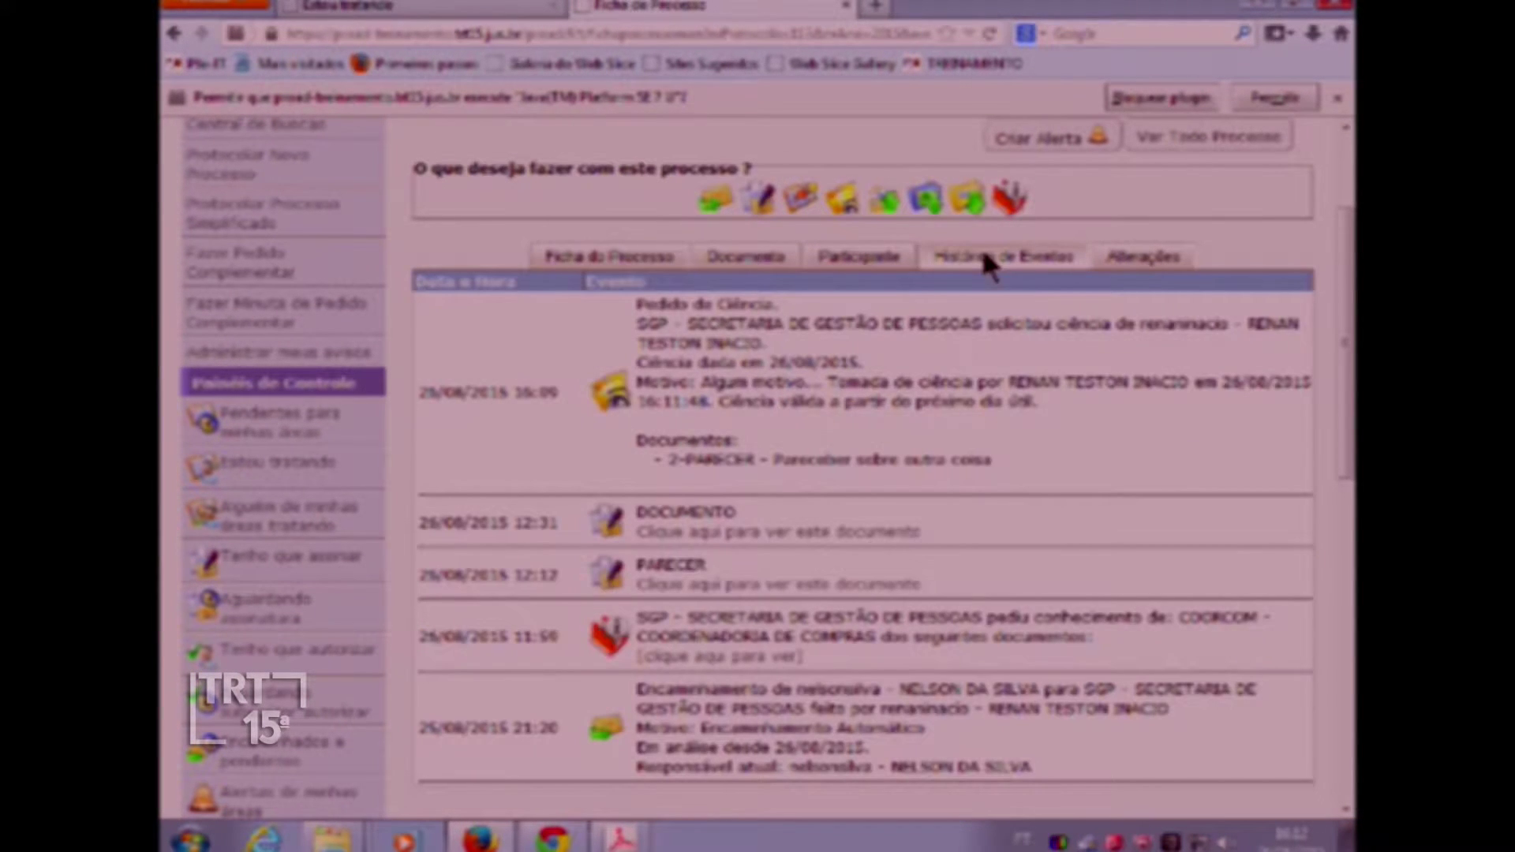
pyautogui.moveTo(864, 362); pyautogui.dragTo(680, 363)
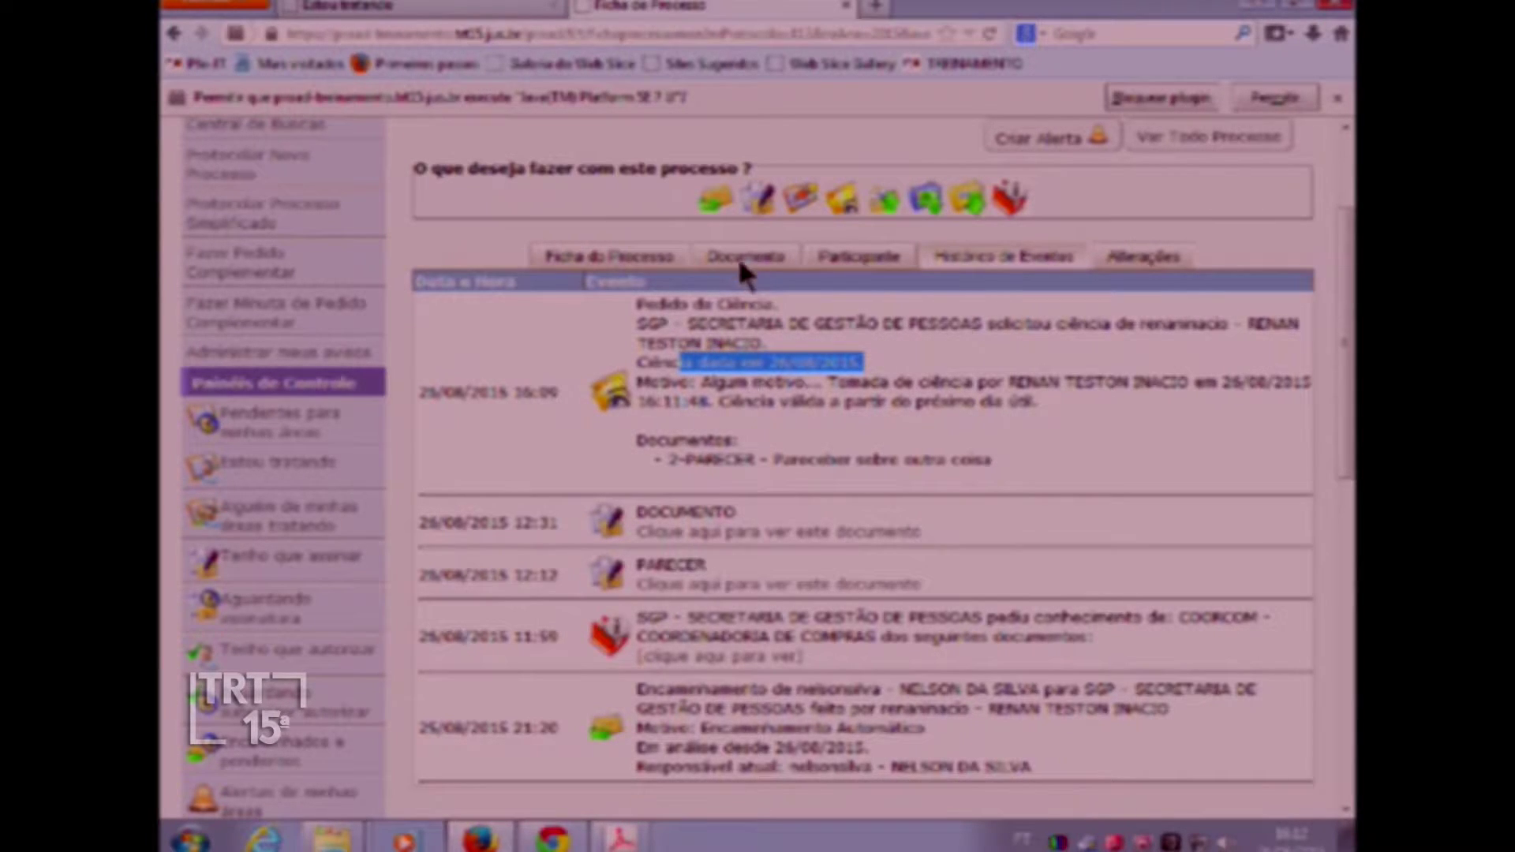
# Open document 4, the Certidão de ciência do Processo 113/2015, from the documents list
pyautogui.click(741, 257)
pyautogui.scroll(-3, 761, 485)
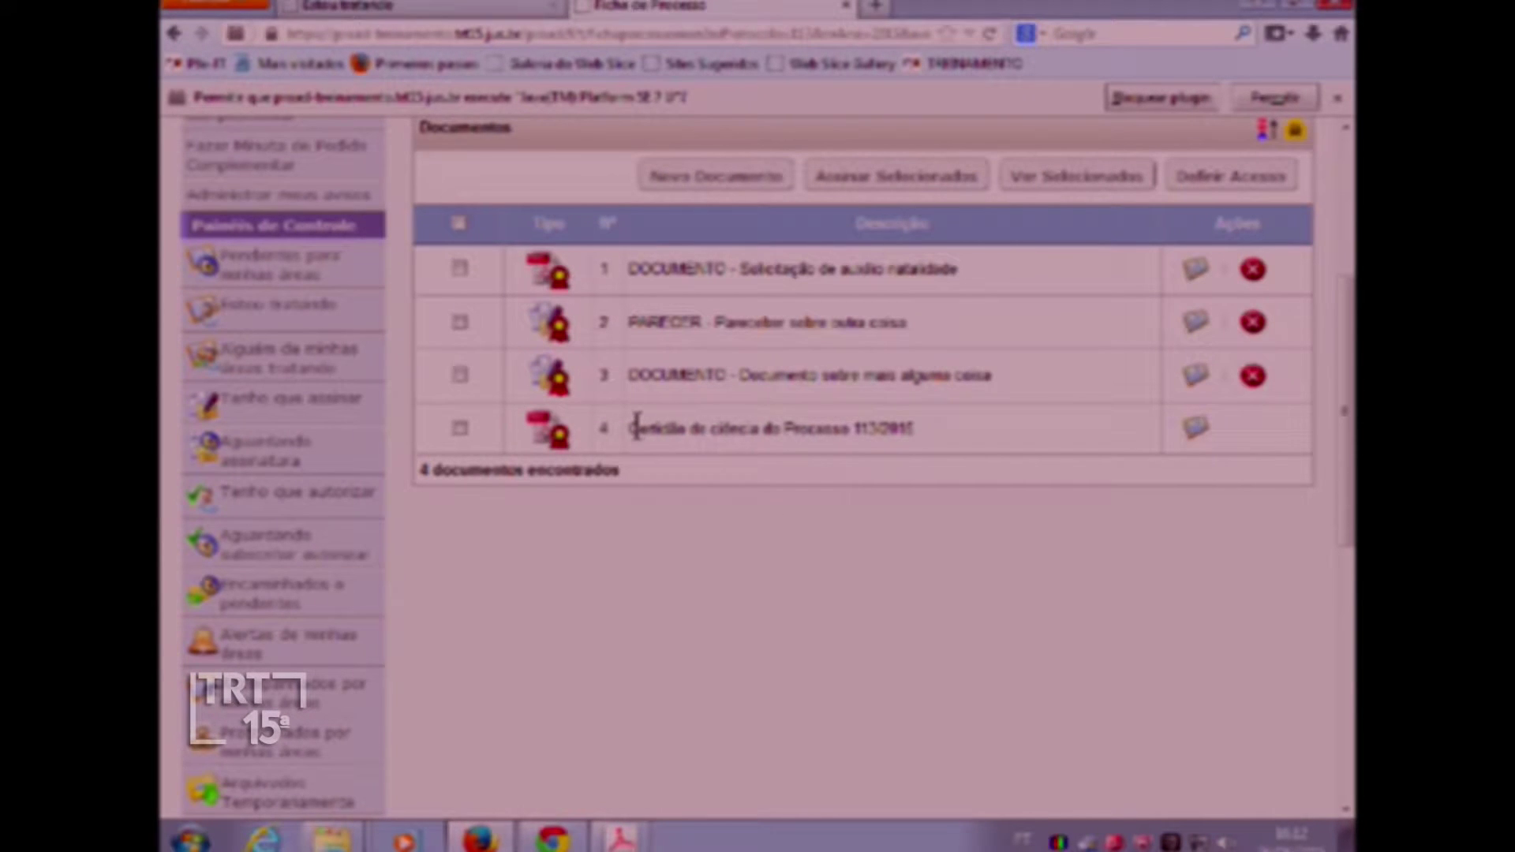
pyautogui.moveTo(638, 427); pyautogui.dragTo(896, 429)
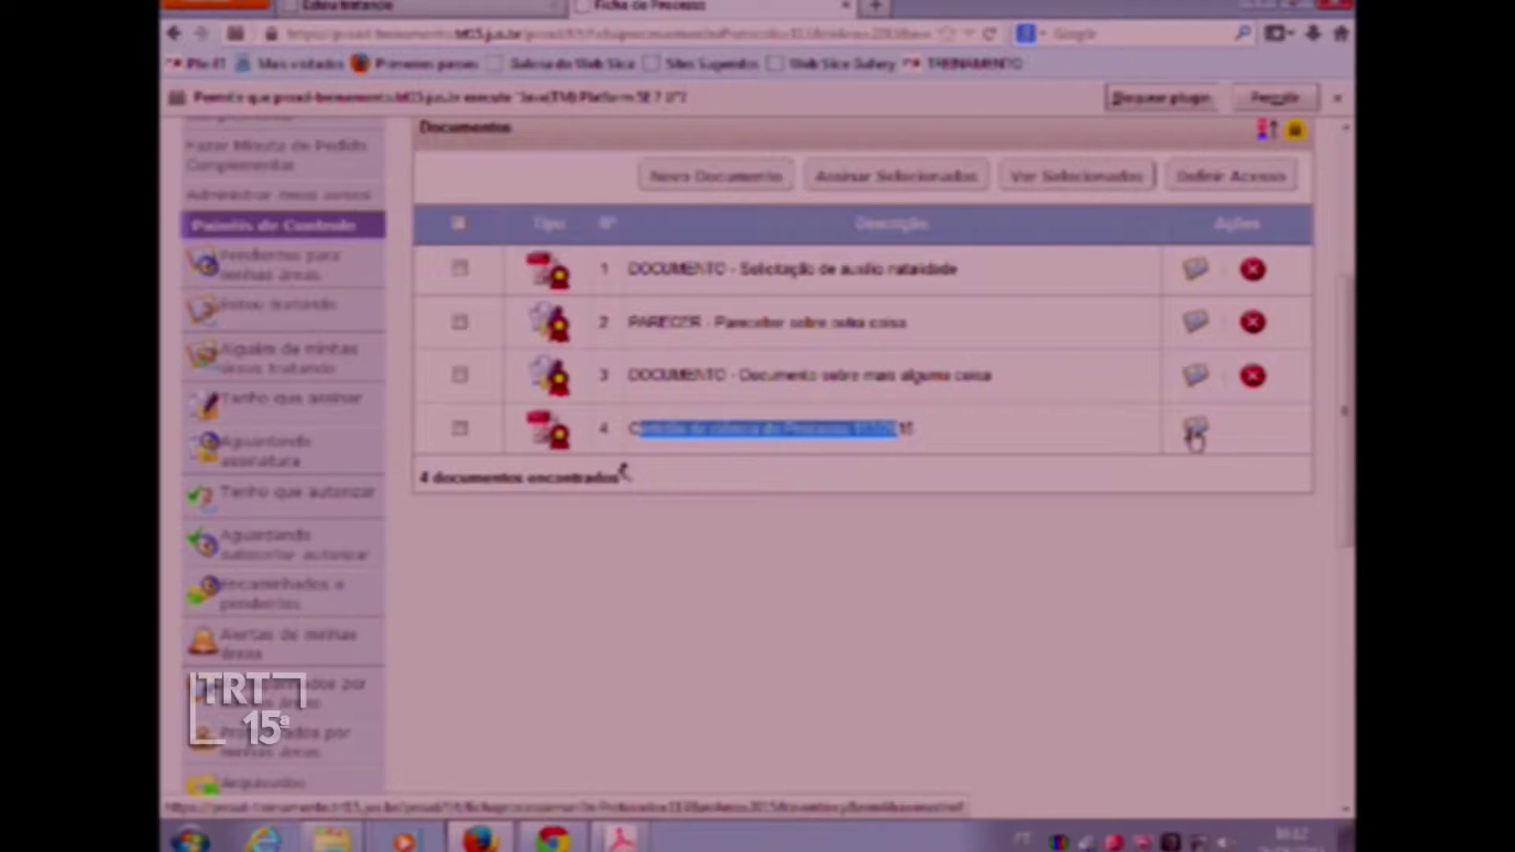
pyautogui.click(1171, 443)
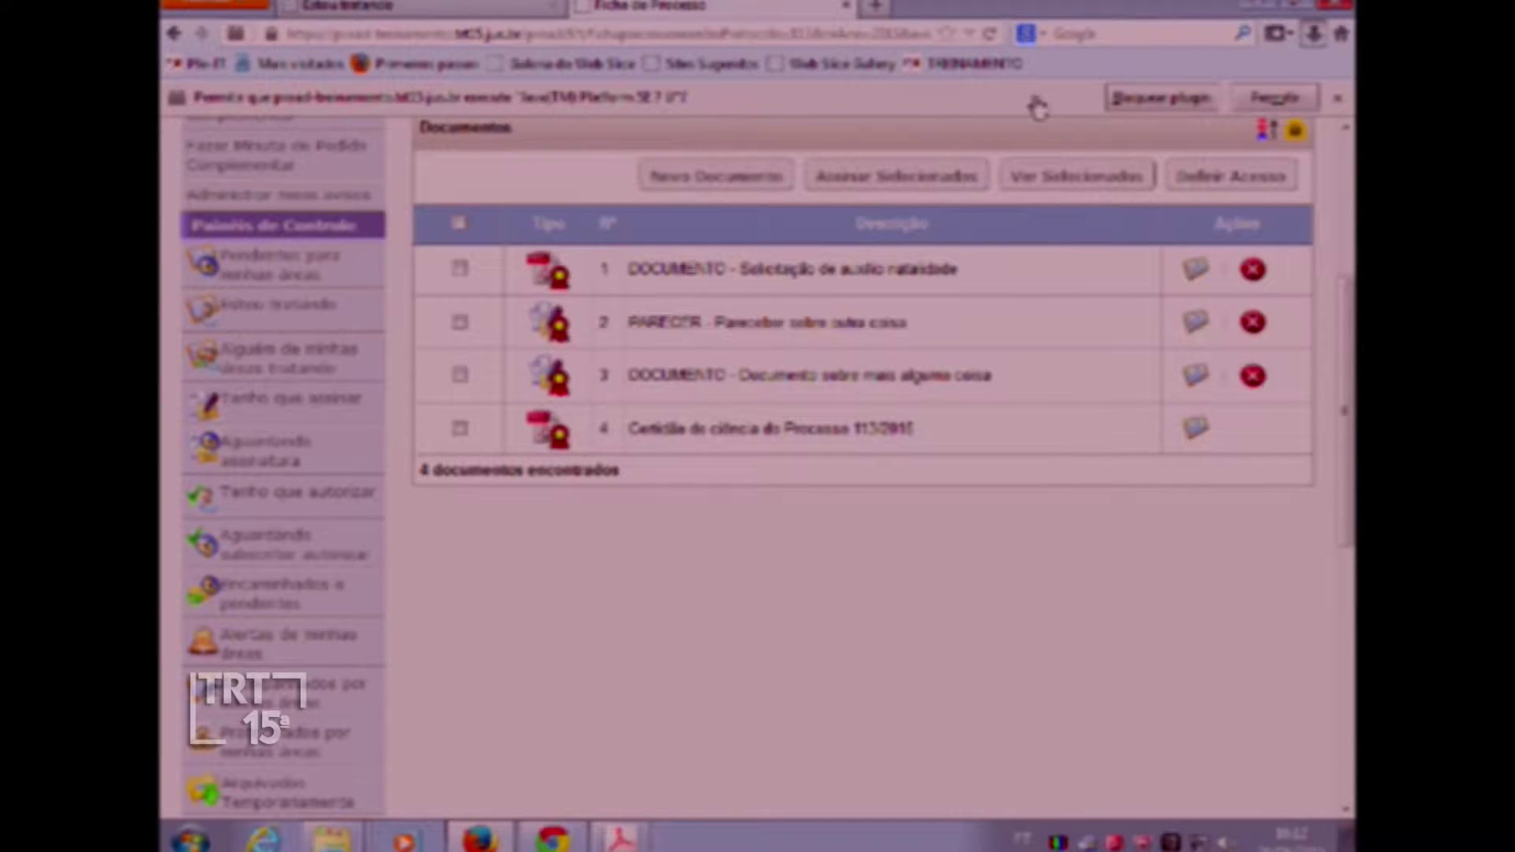
# Maximise the certificate in Adobe Reader, check the signer's name on the signature line, then close it
pyautogui.click(389, 20)
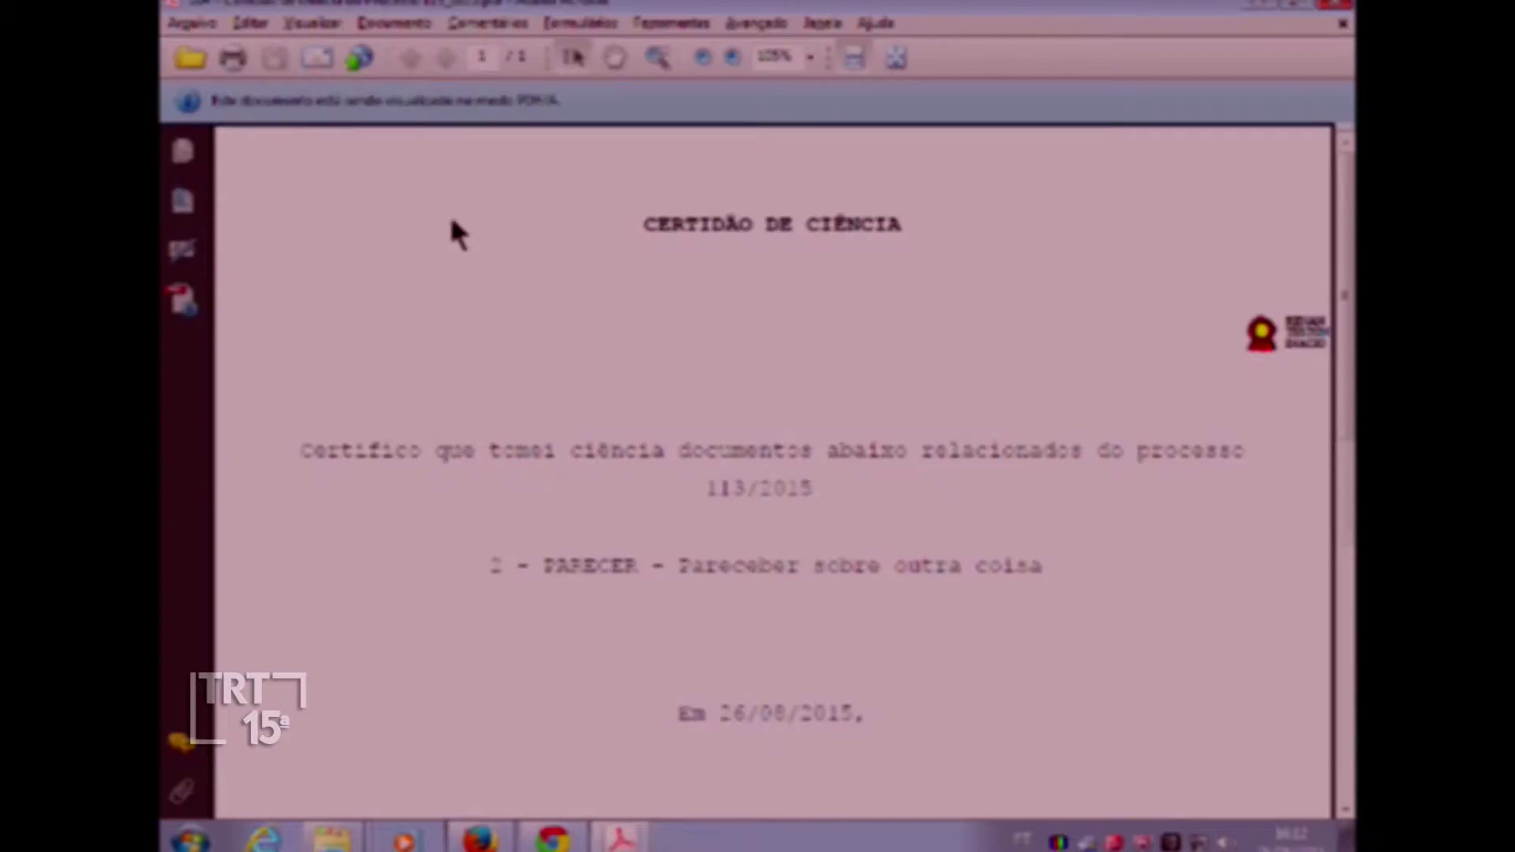
pyautogui.scroll(-3, 548, 365)
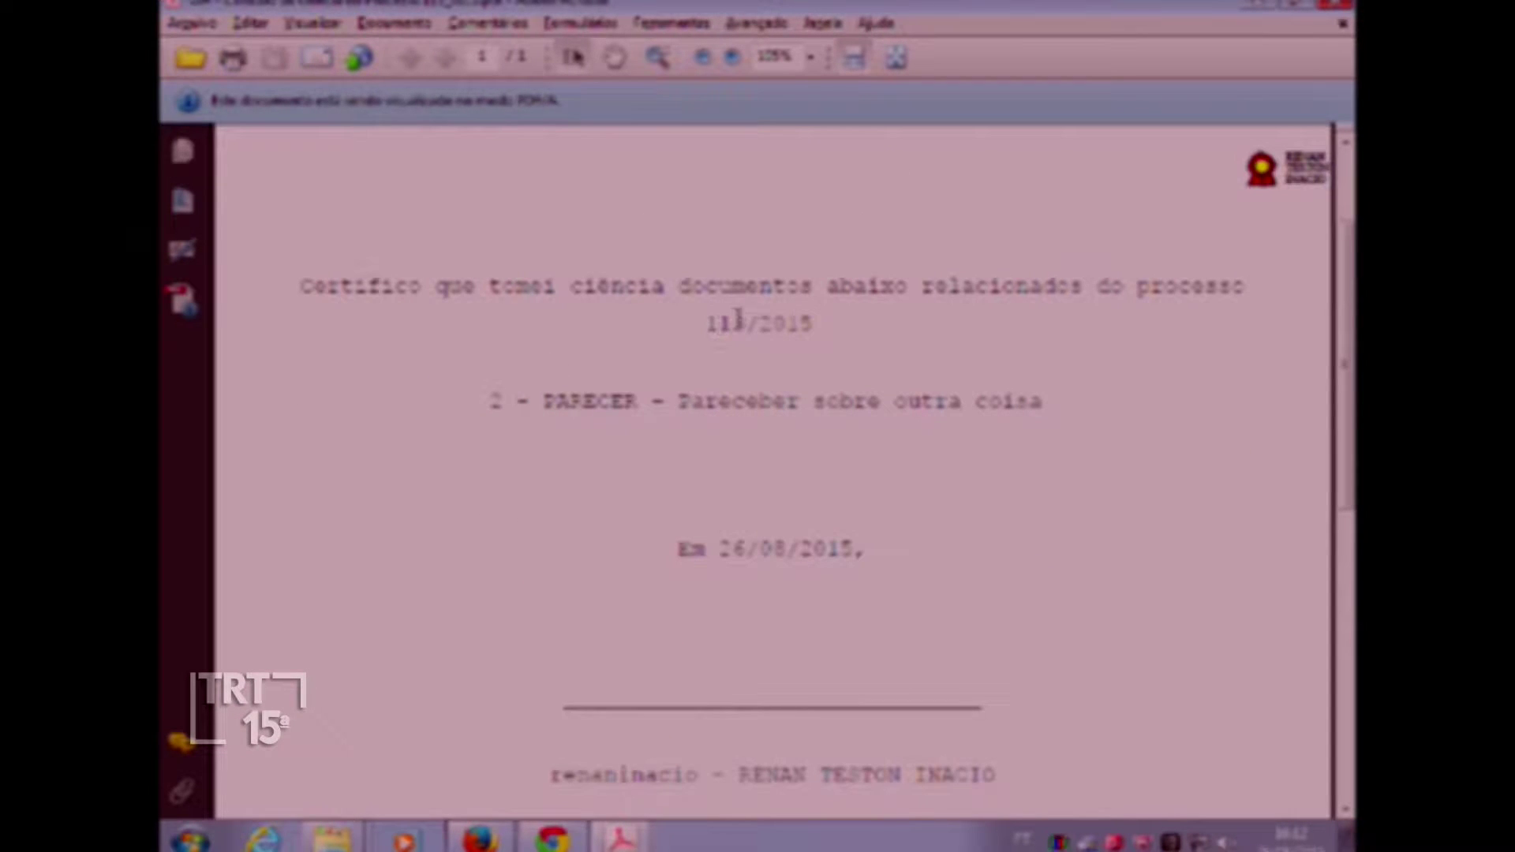
pyautogui.scroll(-2, 757, 395)
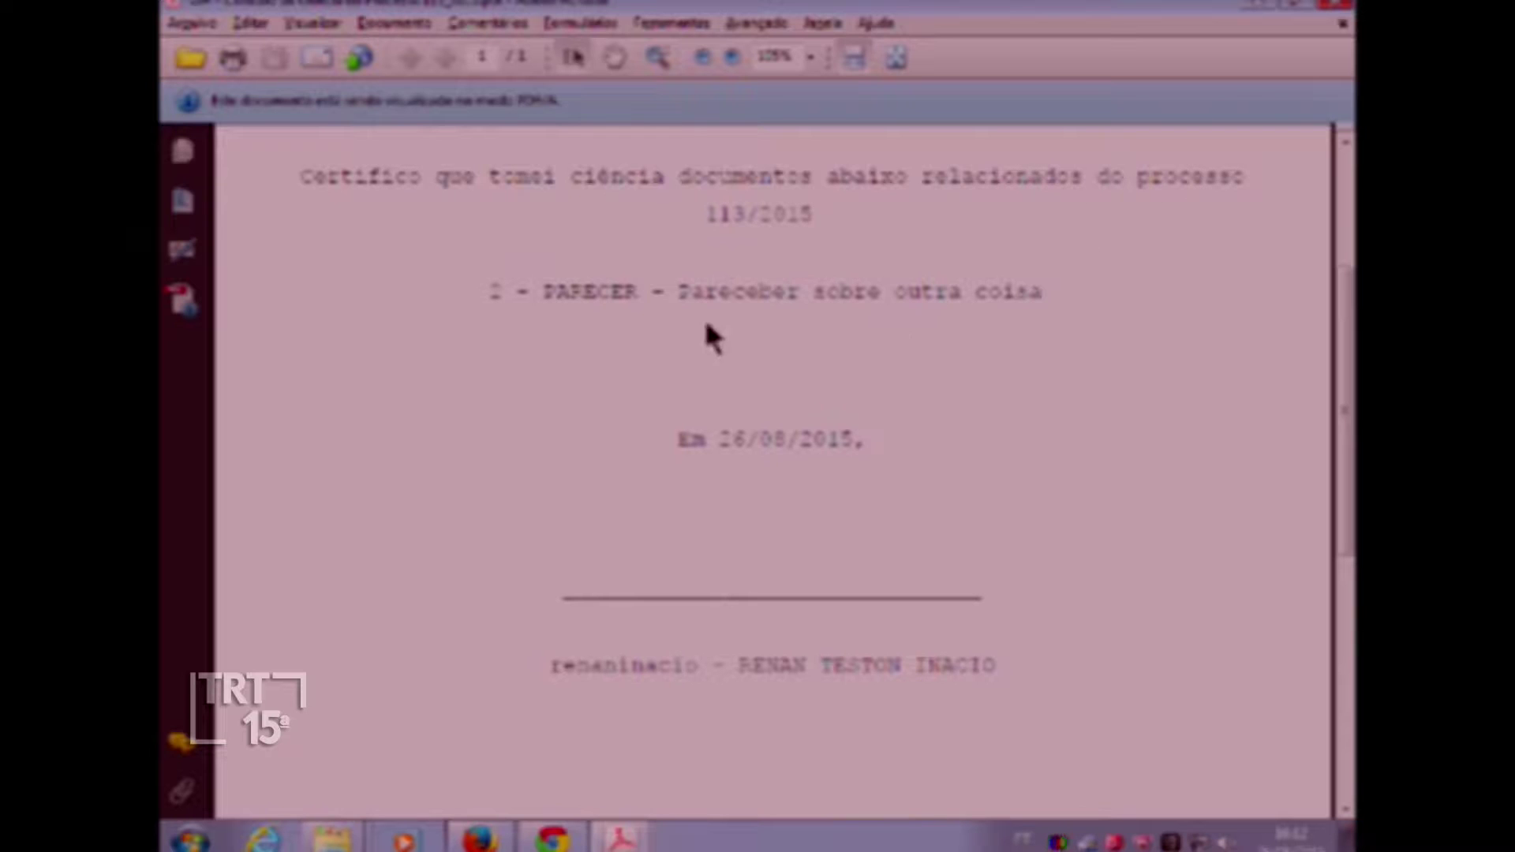
pyautogui.moveTo(748, 666); pyautogui.dragTo(1041, 658)
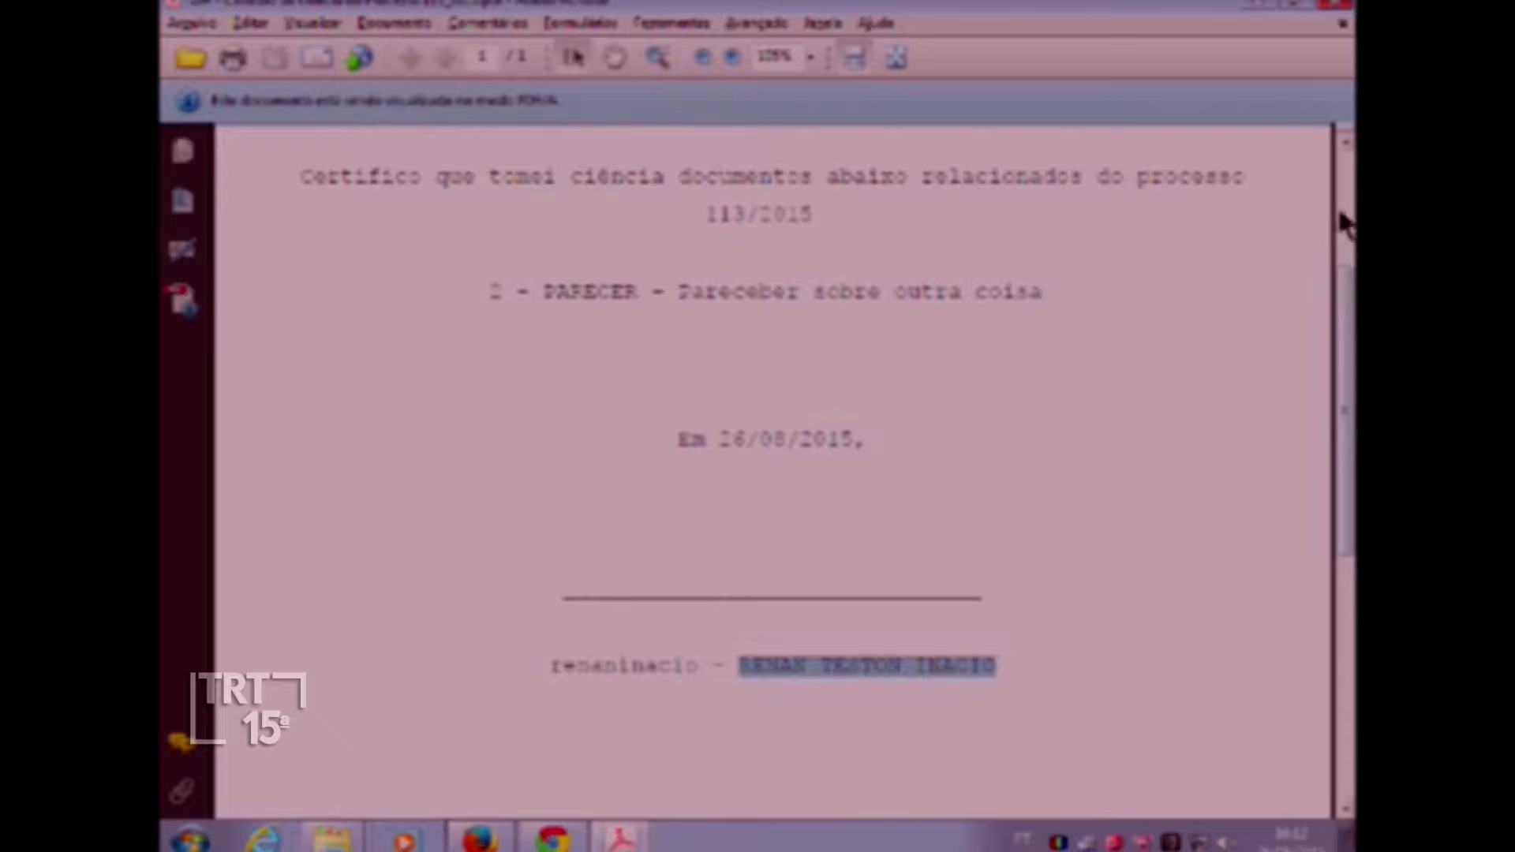
pyautogui.click(1341, 5)
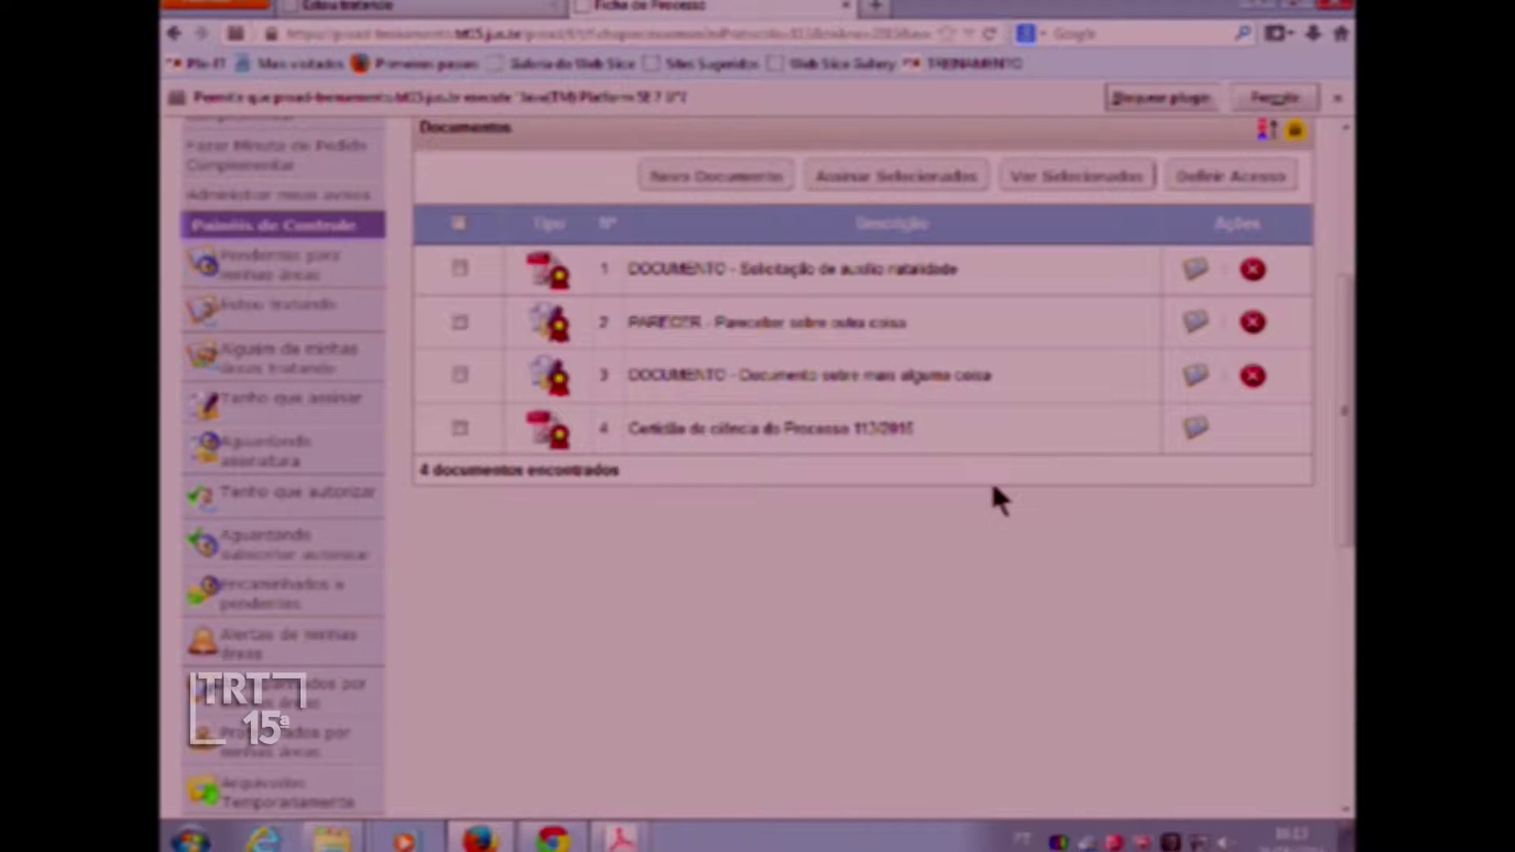
# Scroll to the top of process 113/2015's Ficha do Processo page under the other user
pyautogui.scroll(5, 986, 494)
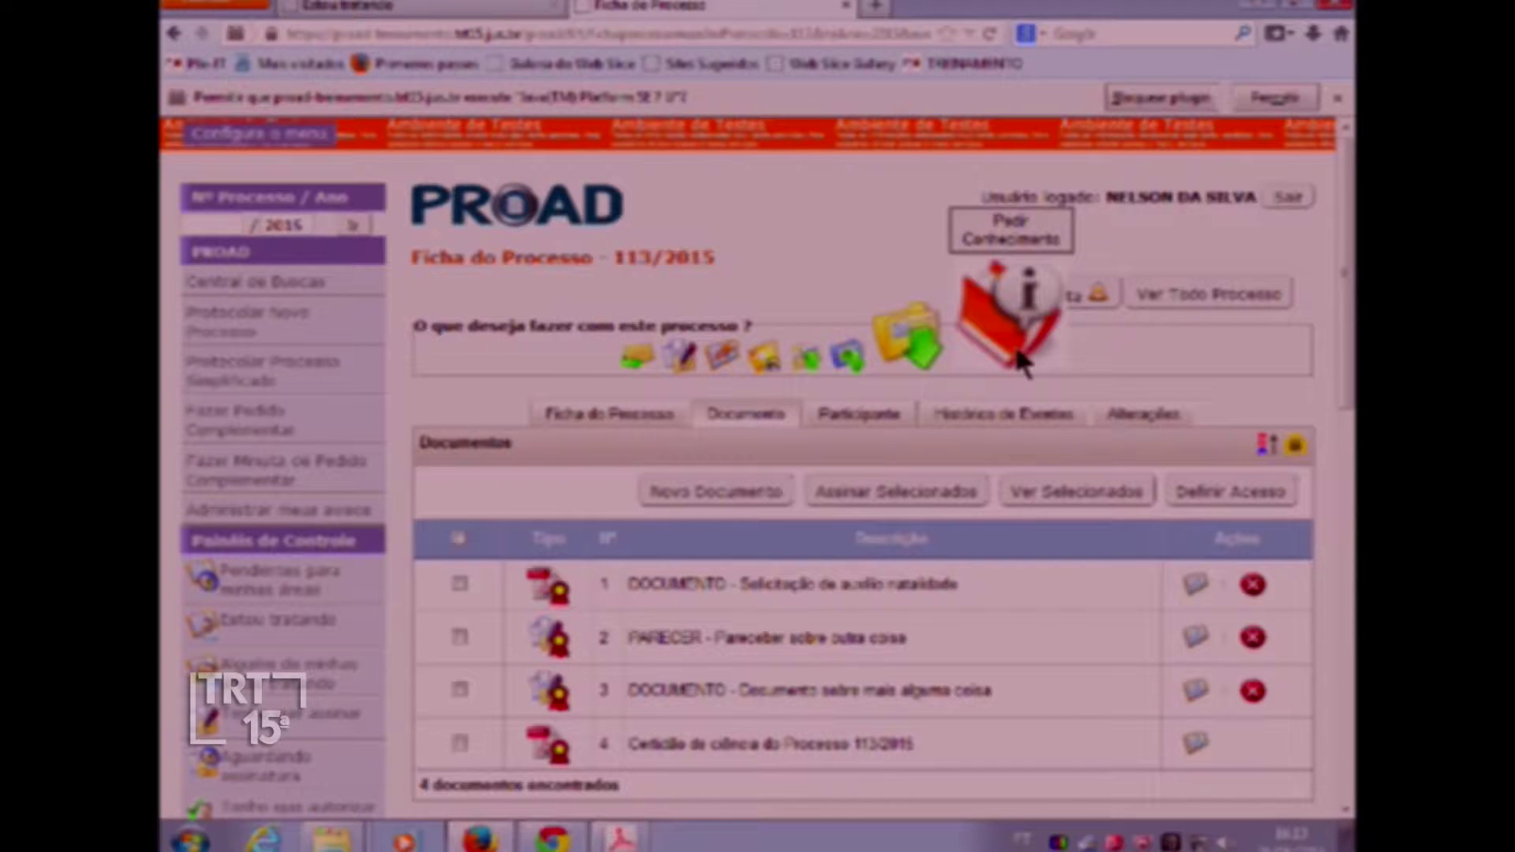
# Search areas for 'compras', add COORDENADORIA DE COMPRAS - LOTACAO, tick documents 2 and 3, and submit
pyautogui.click(1018, 356)
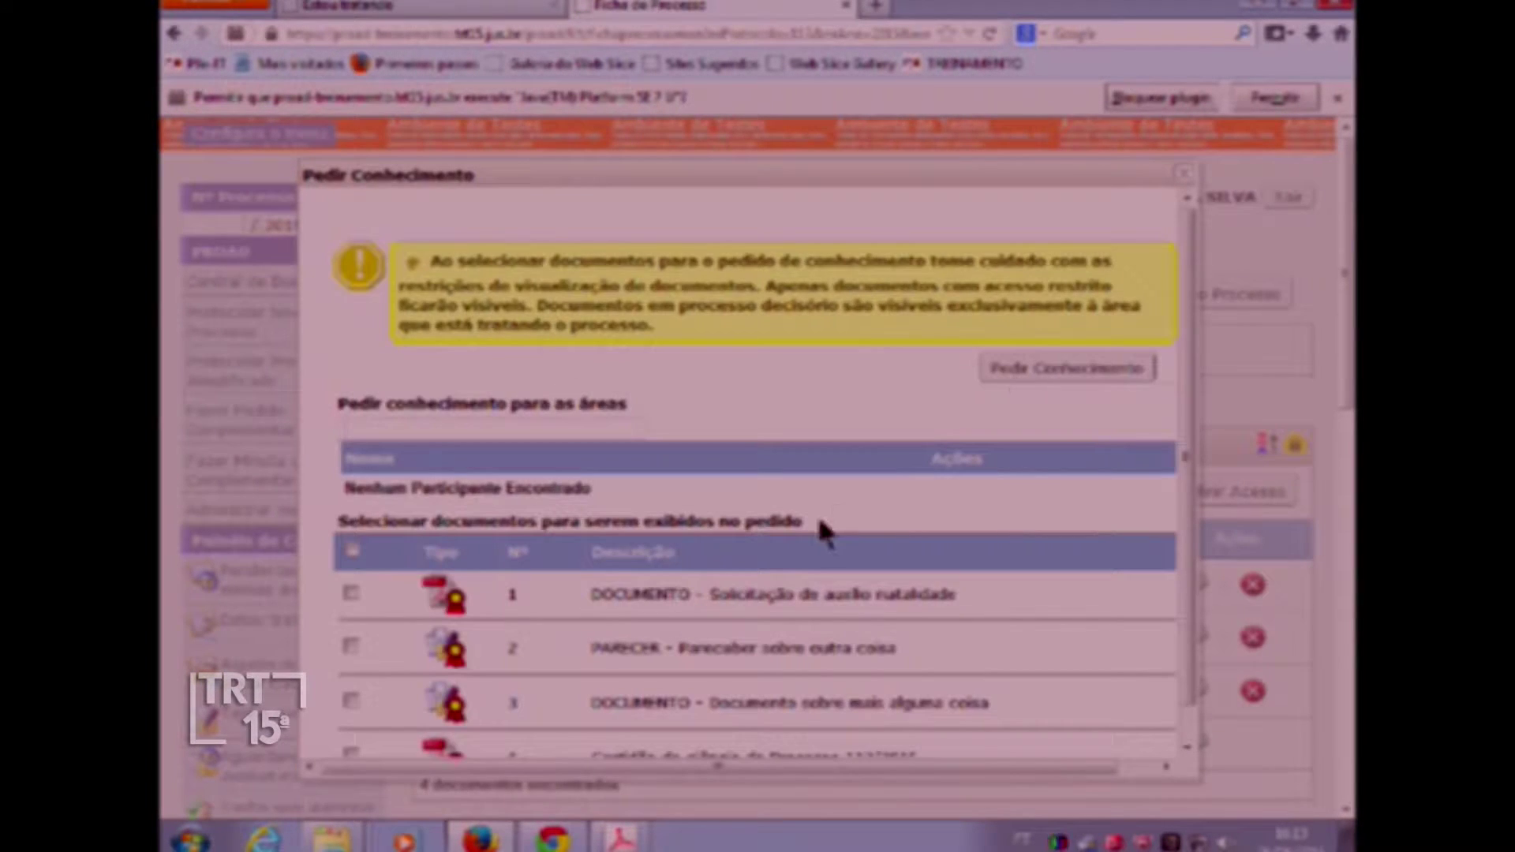
pyautogui.scroll(-1, 817, 527)
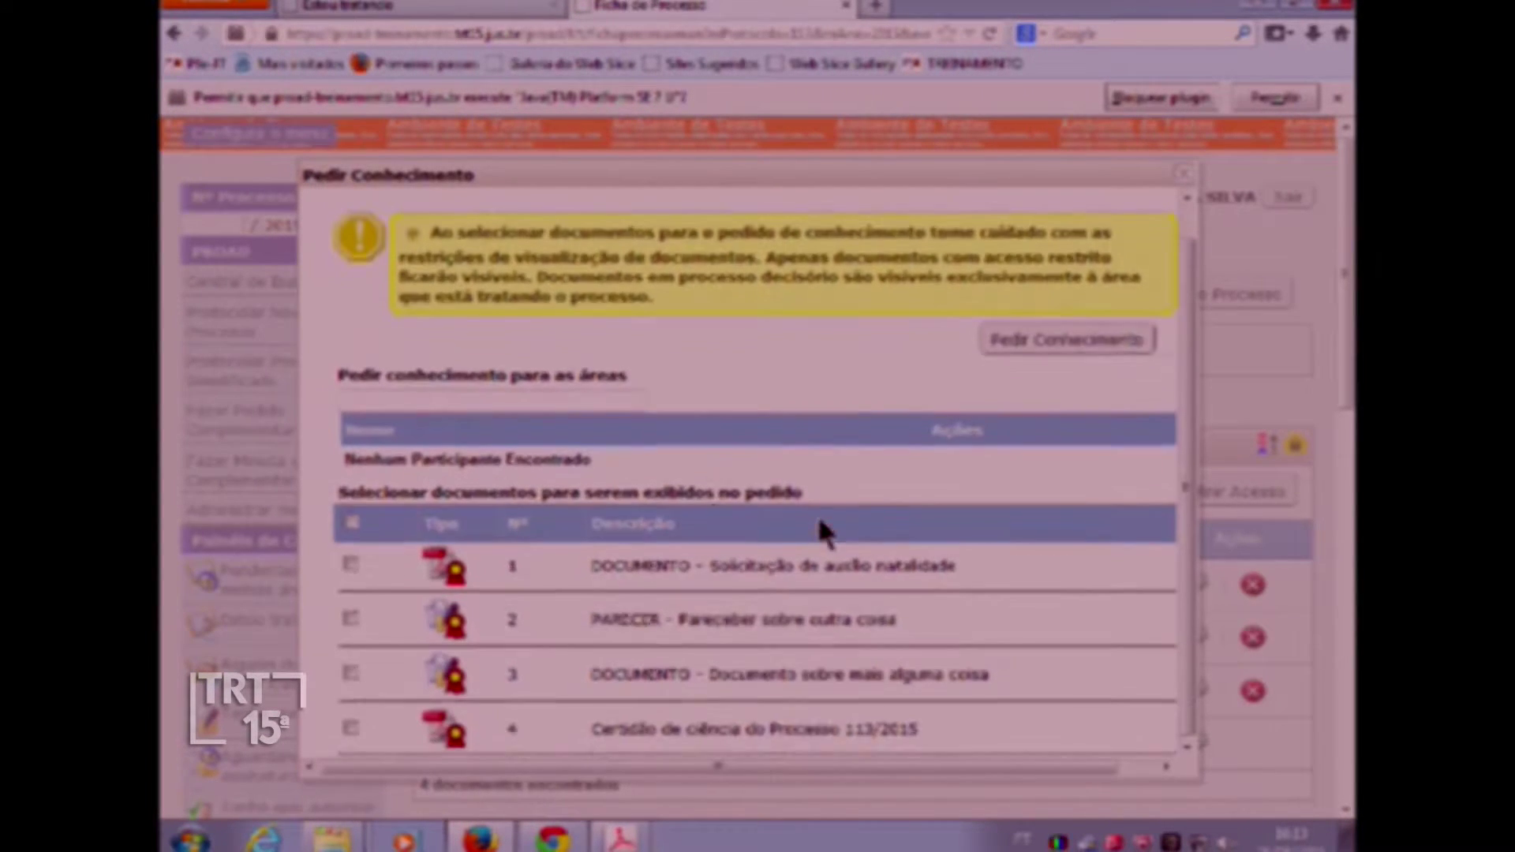
pyautogui.click(588, 402)
pyautogui.write('compras')
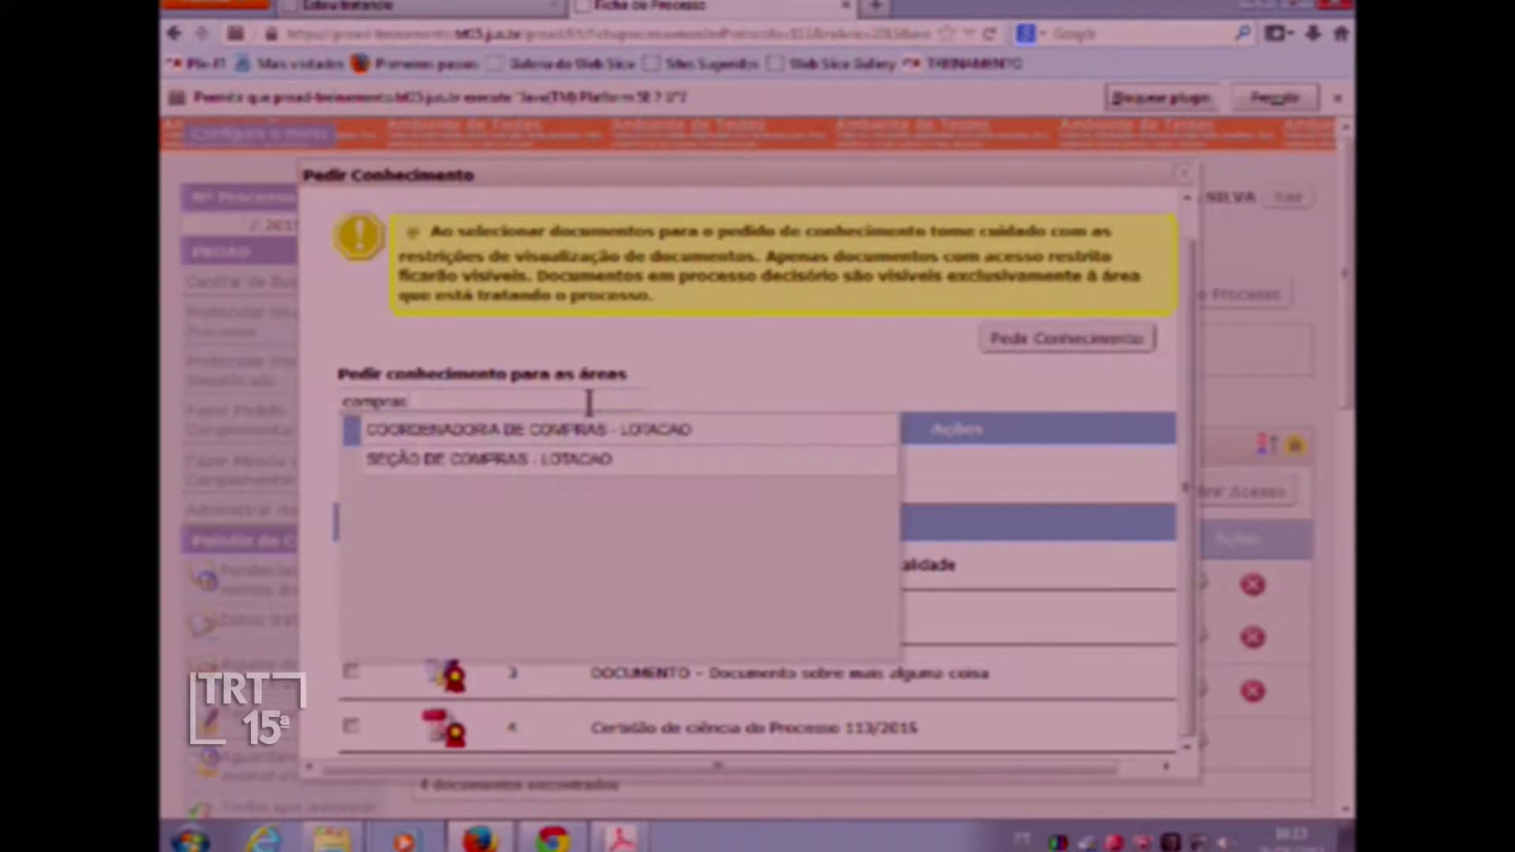
pyautogui.click(552, 431)
pyautogui.click(352, 616)
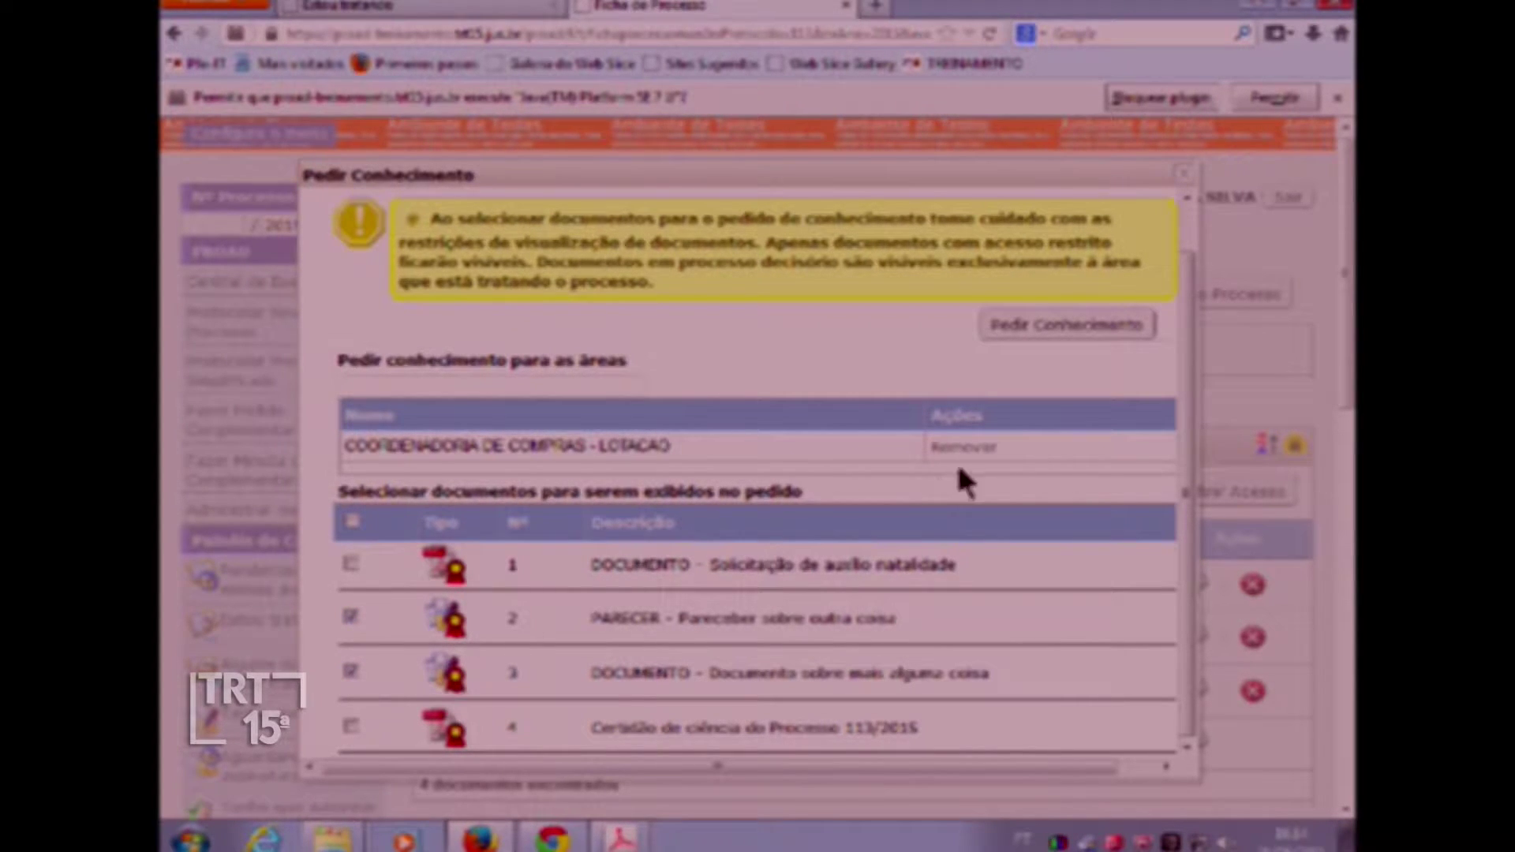
pyautogui.moveTo(1185, 390); pyautogui.dragTo(1185, 350)
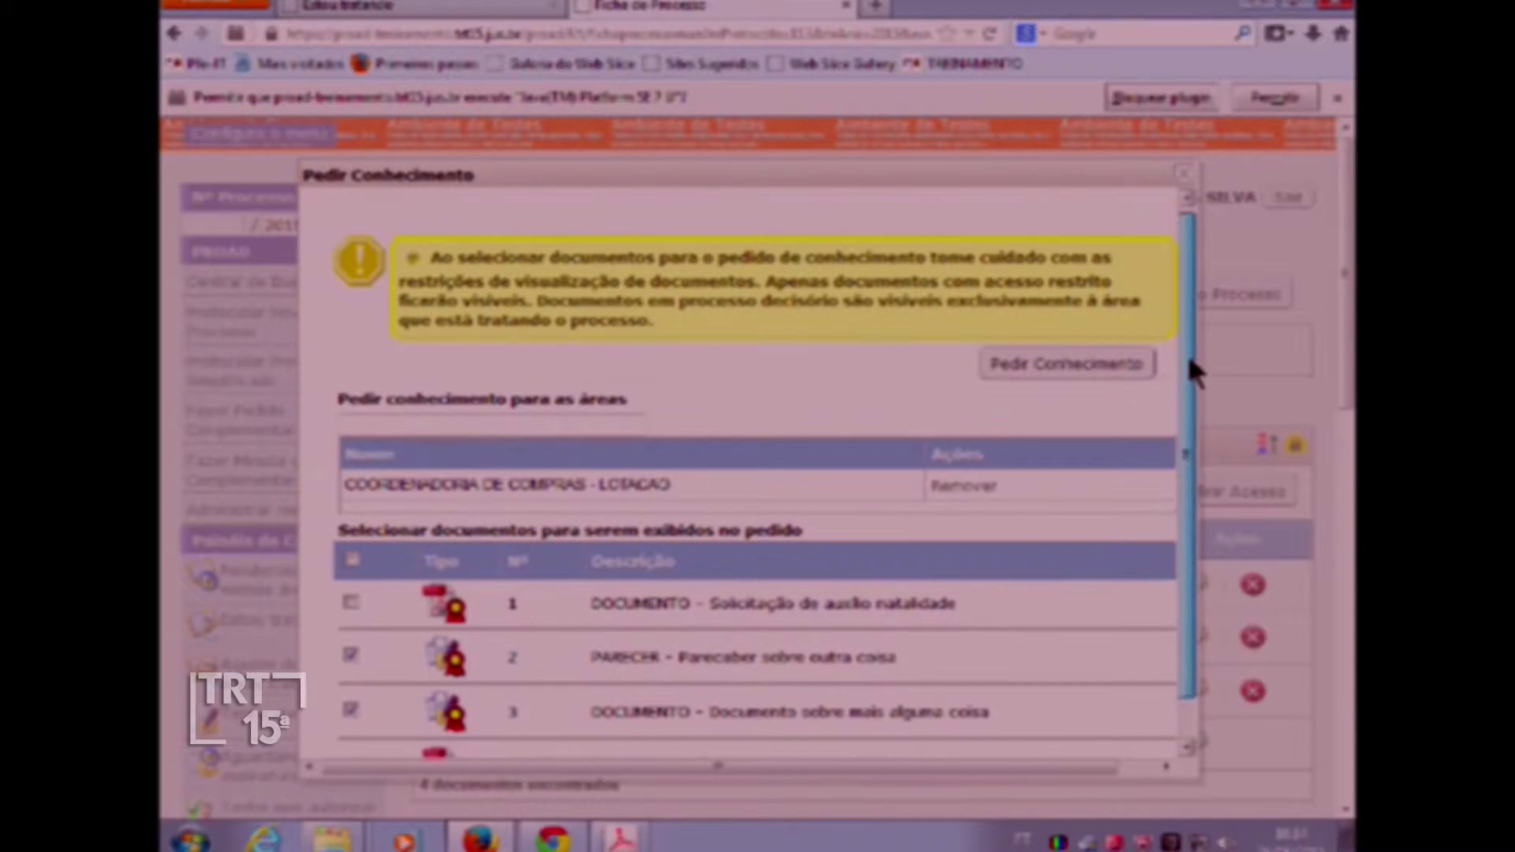
pyautogui.click(1085, 371)
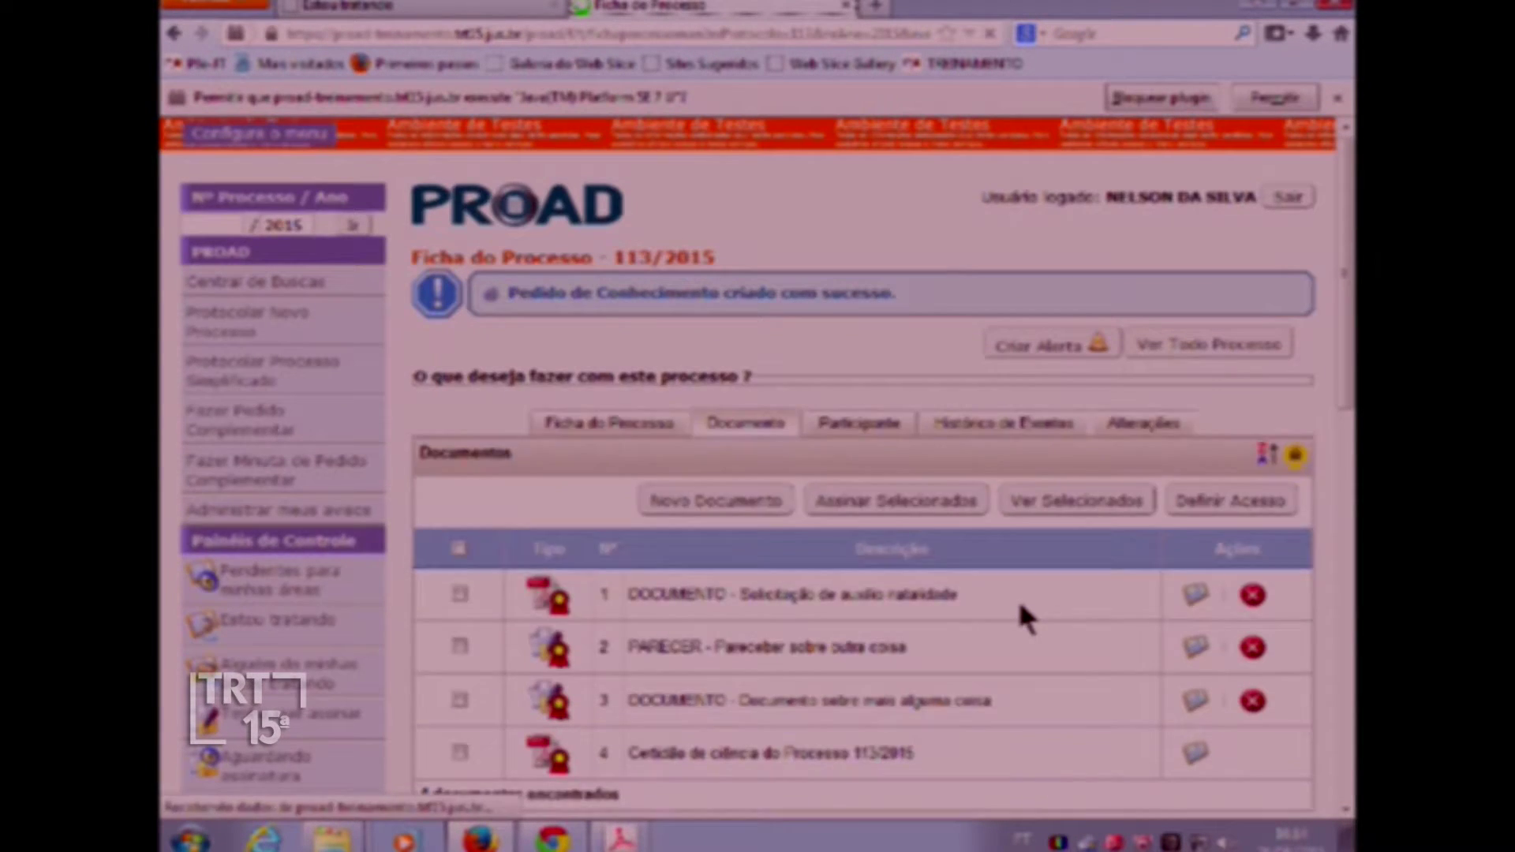
pyautogui.scroll(-5, 1016, 596)
pyautogui.scroll(2, 1016, 597)
pyautogui.scroll(1, 1020, 607)
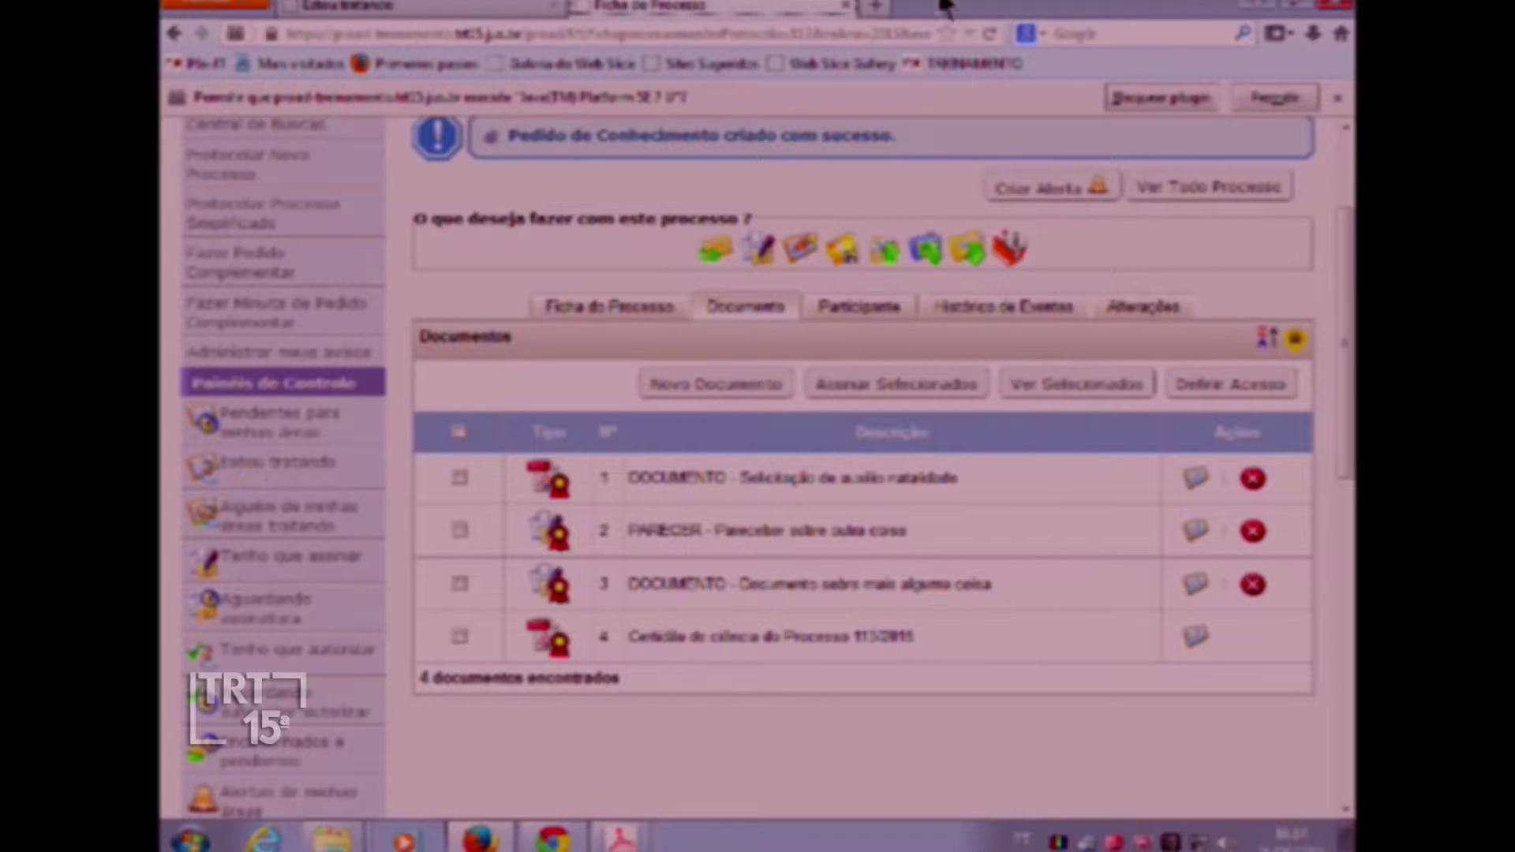
# Reload PROAD with '&cunkao=ABJSON' appended to the address and open Administrar meus avisos
pyautogui.click(878, 33)
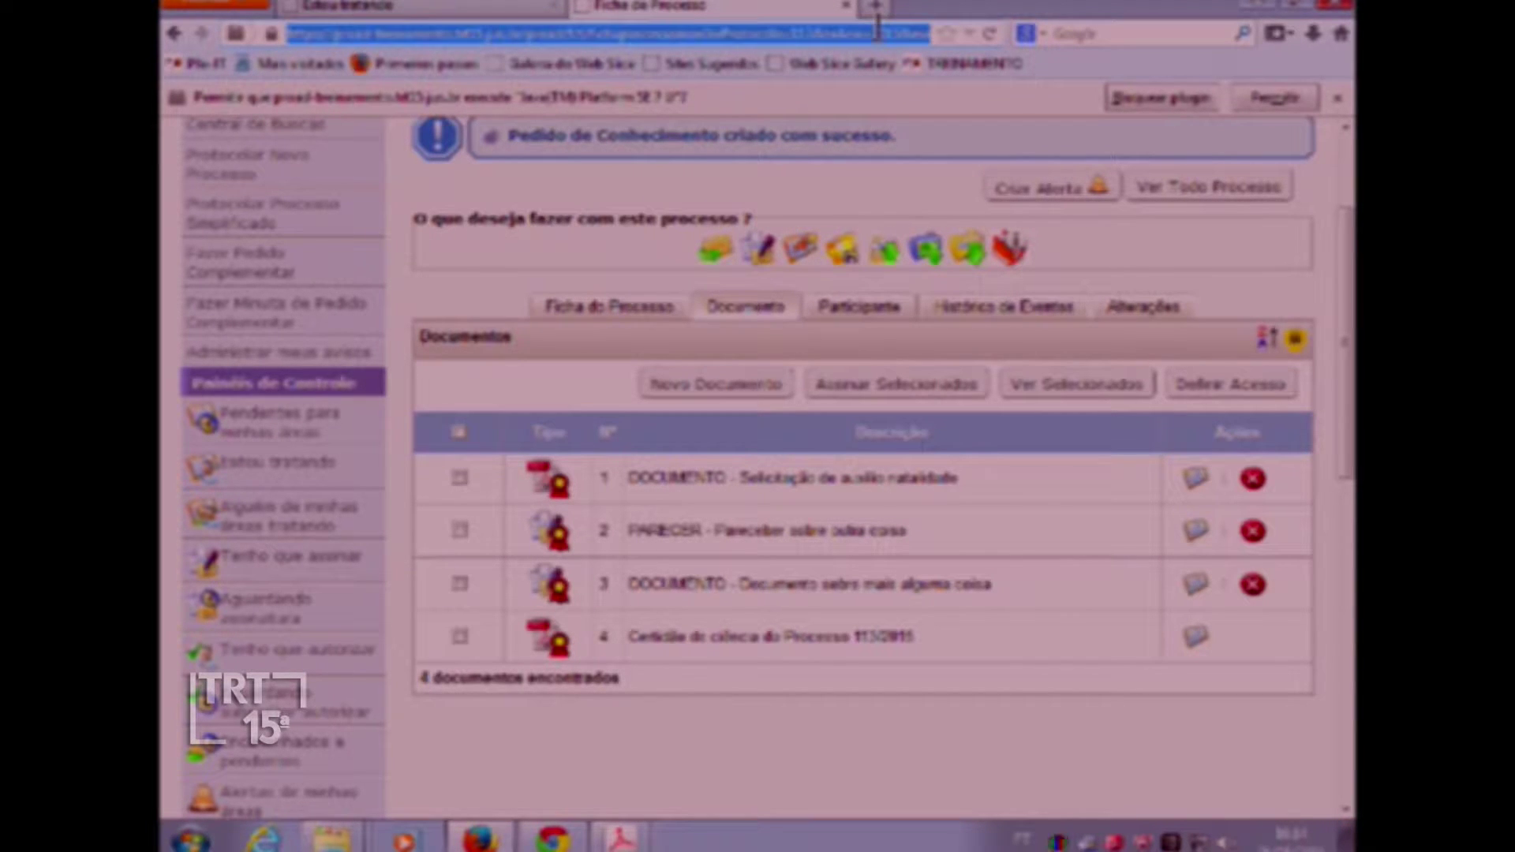
pyautogui.press('End')
pyautogui.write('&cunk')
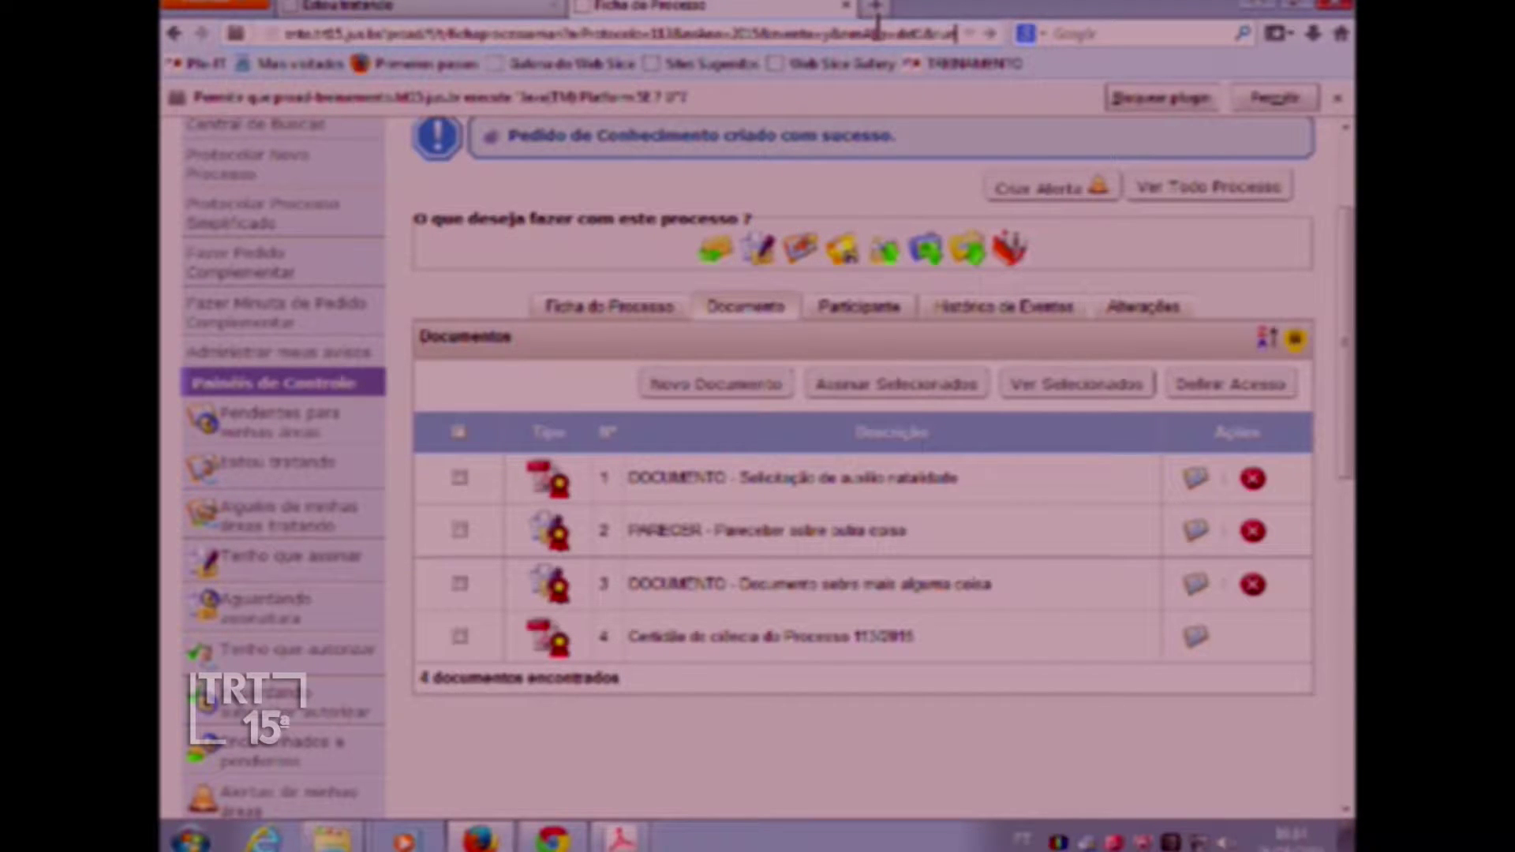
pyautogui.write('ao=ABJSON')
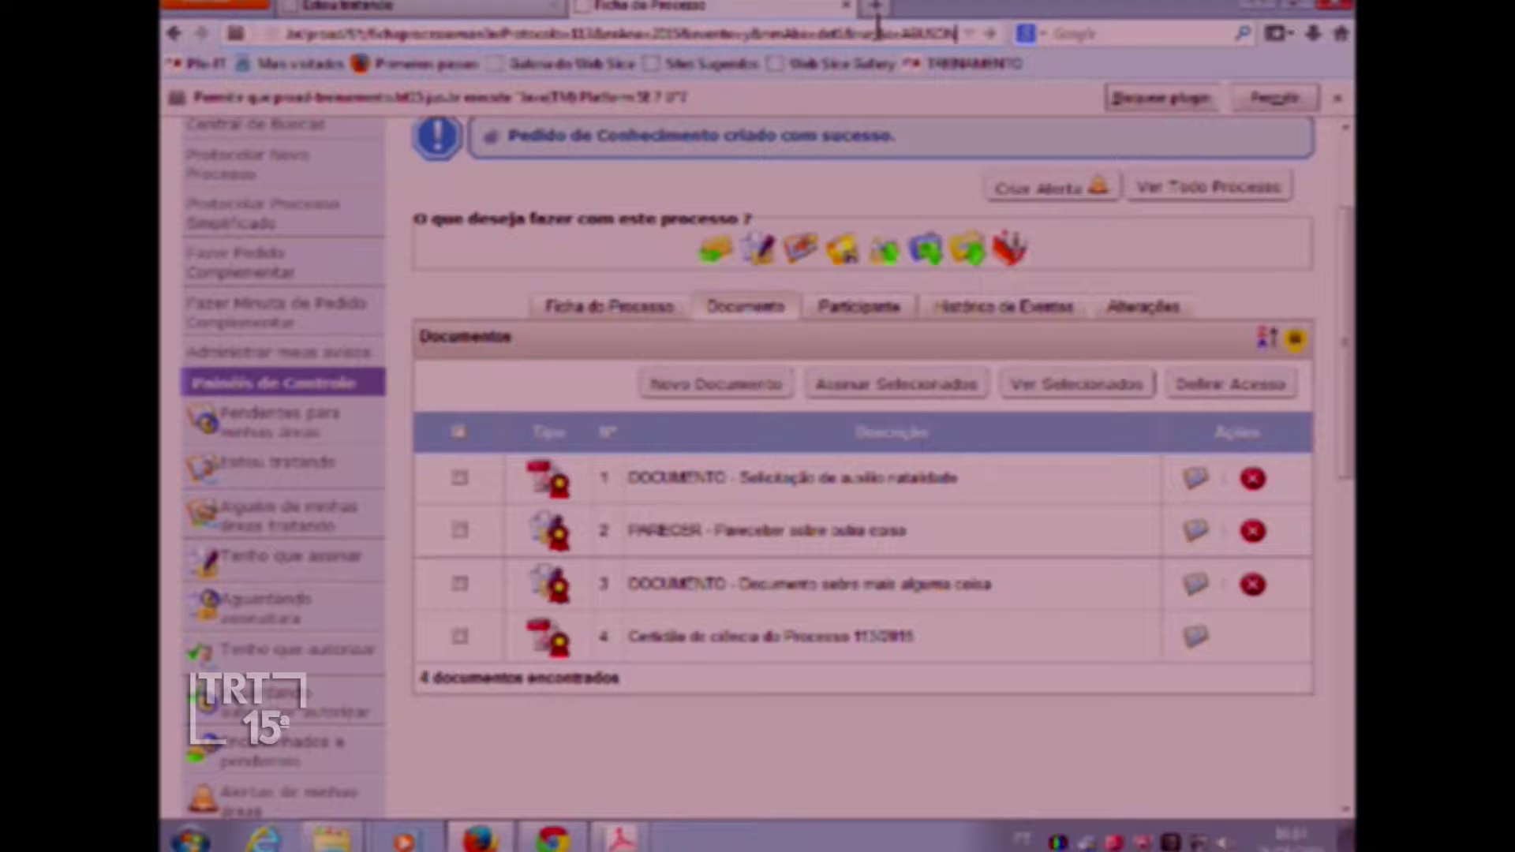
pyautogui.press('Return')
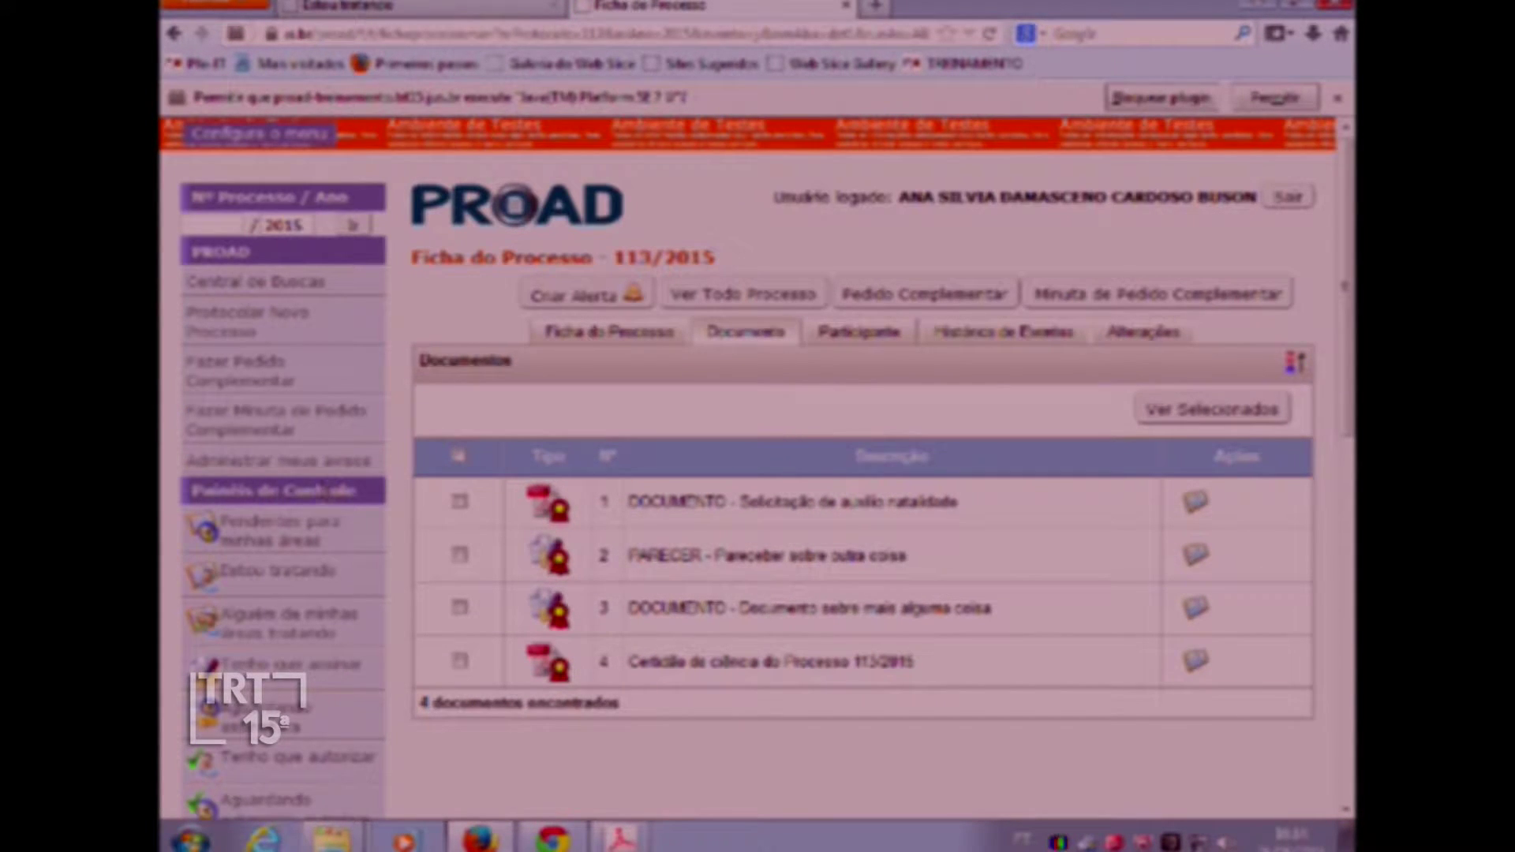
pyautogui.click(292, 461)
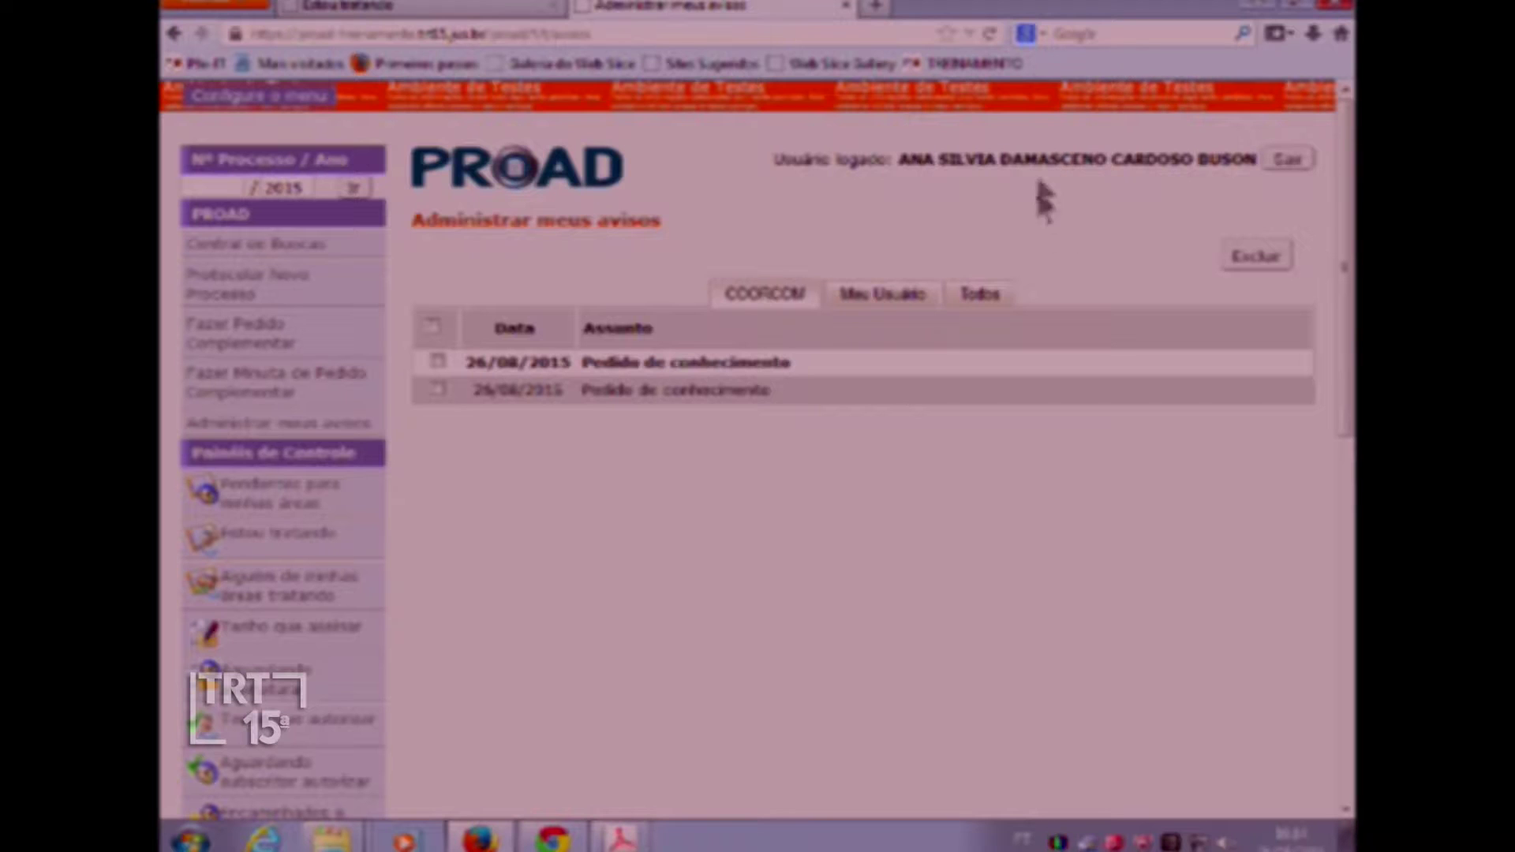
# Highlight the logged-in user name and zoom the notices page in with Ctrl++
pyautogui.moveTo(1010, 160); pyautogui.dragTo(903, 161)
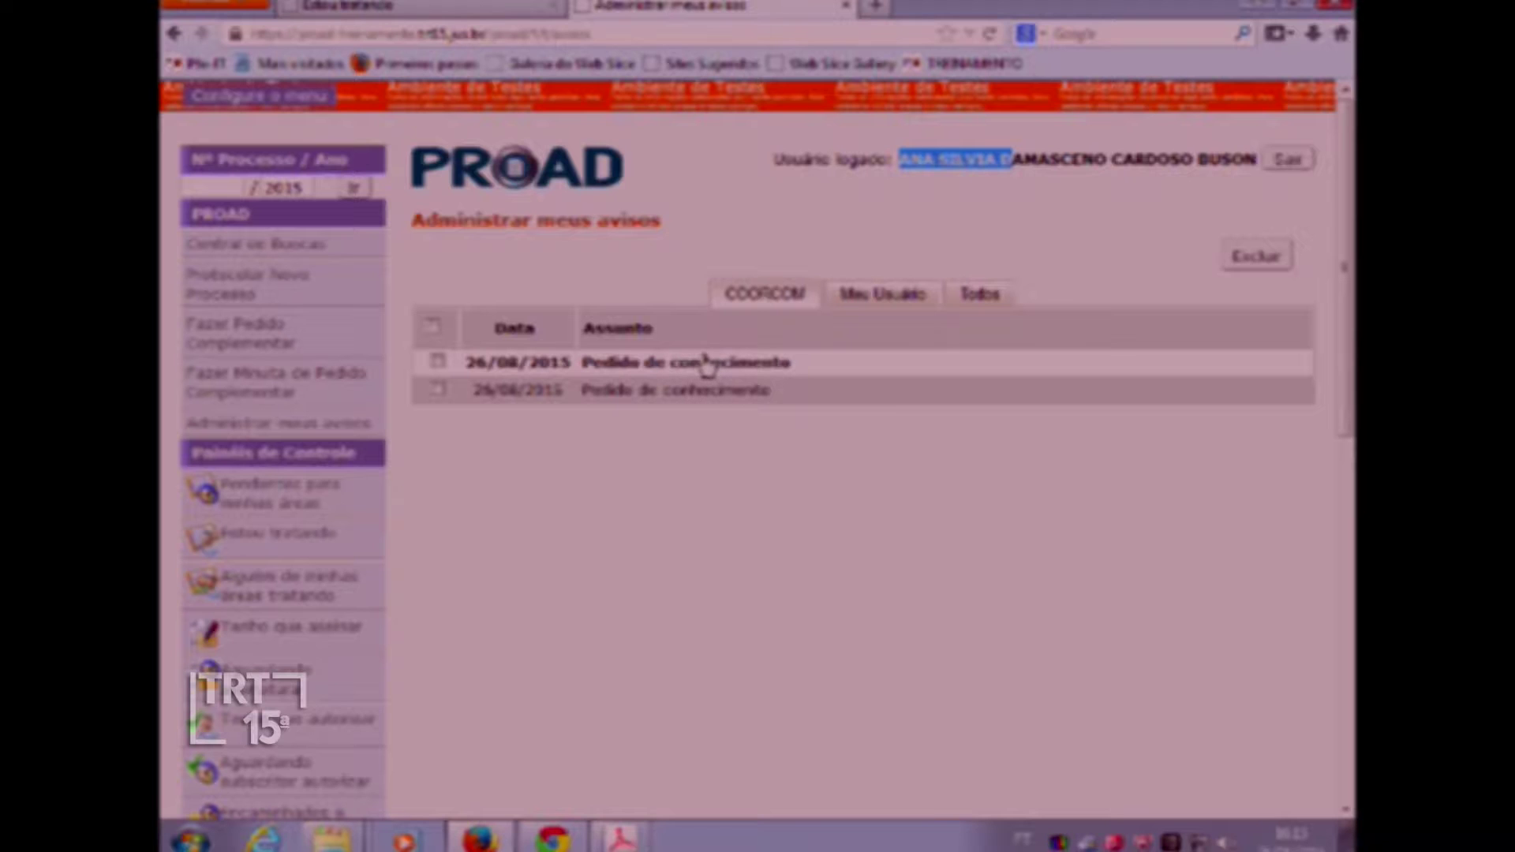
pyautogui.hotkey('ctrl', '+')
pyautogui.hotkey('ctrl', '+')
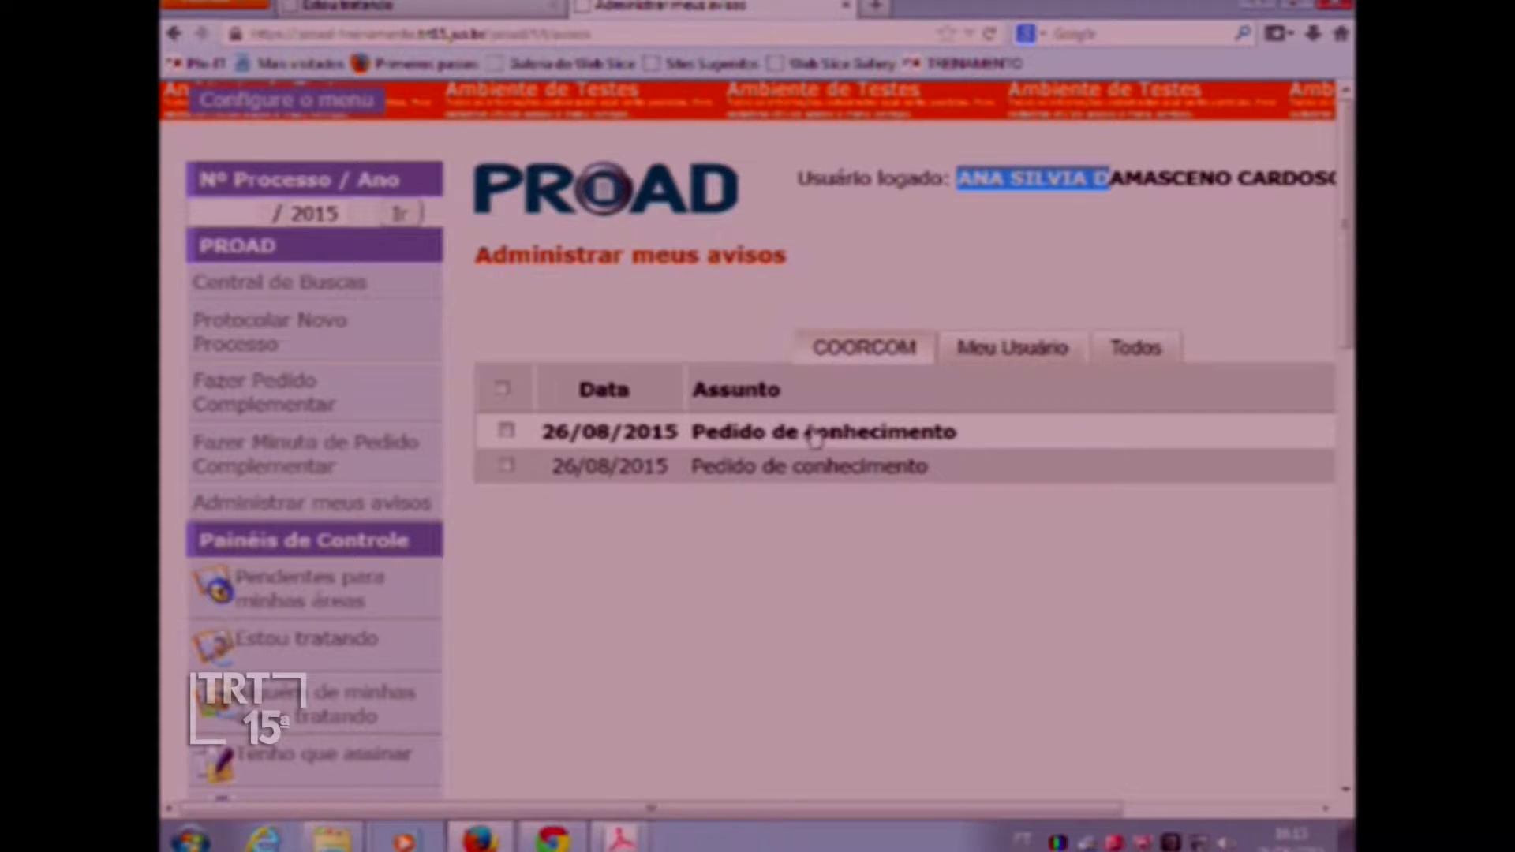
# Expand the first notice to read SGP's request to COORCOM citing 2-PARECER and 3-DOCUMENTO
pyautogui.click(815, 436)
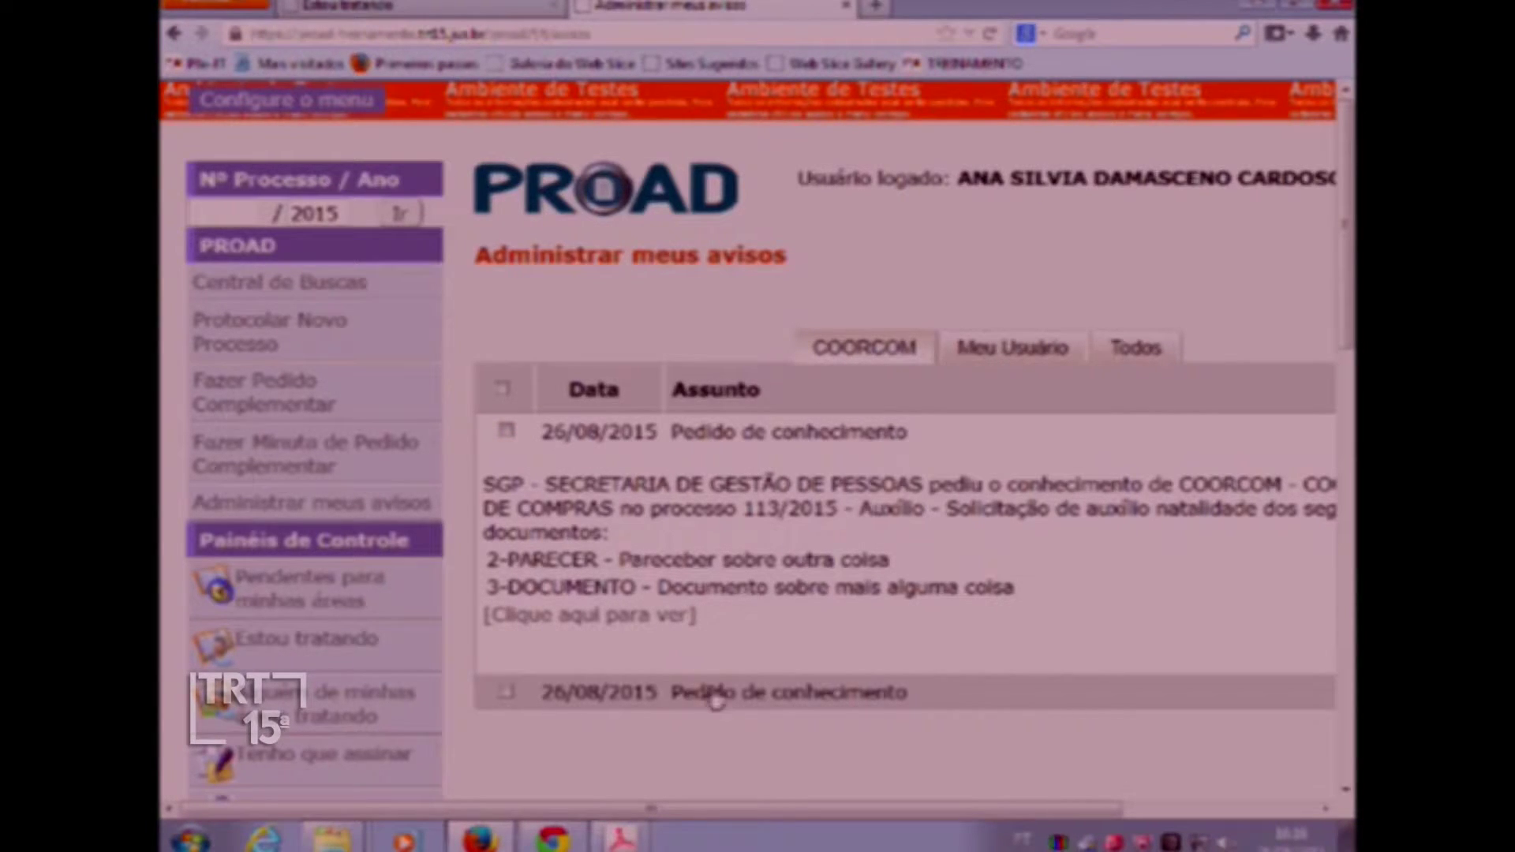
pyautogui.scroll(-3, 714, 690)
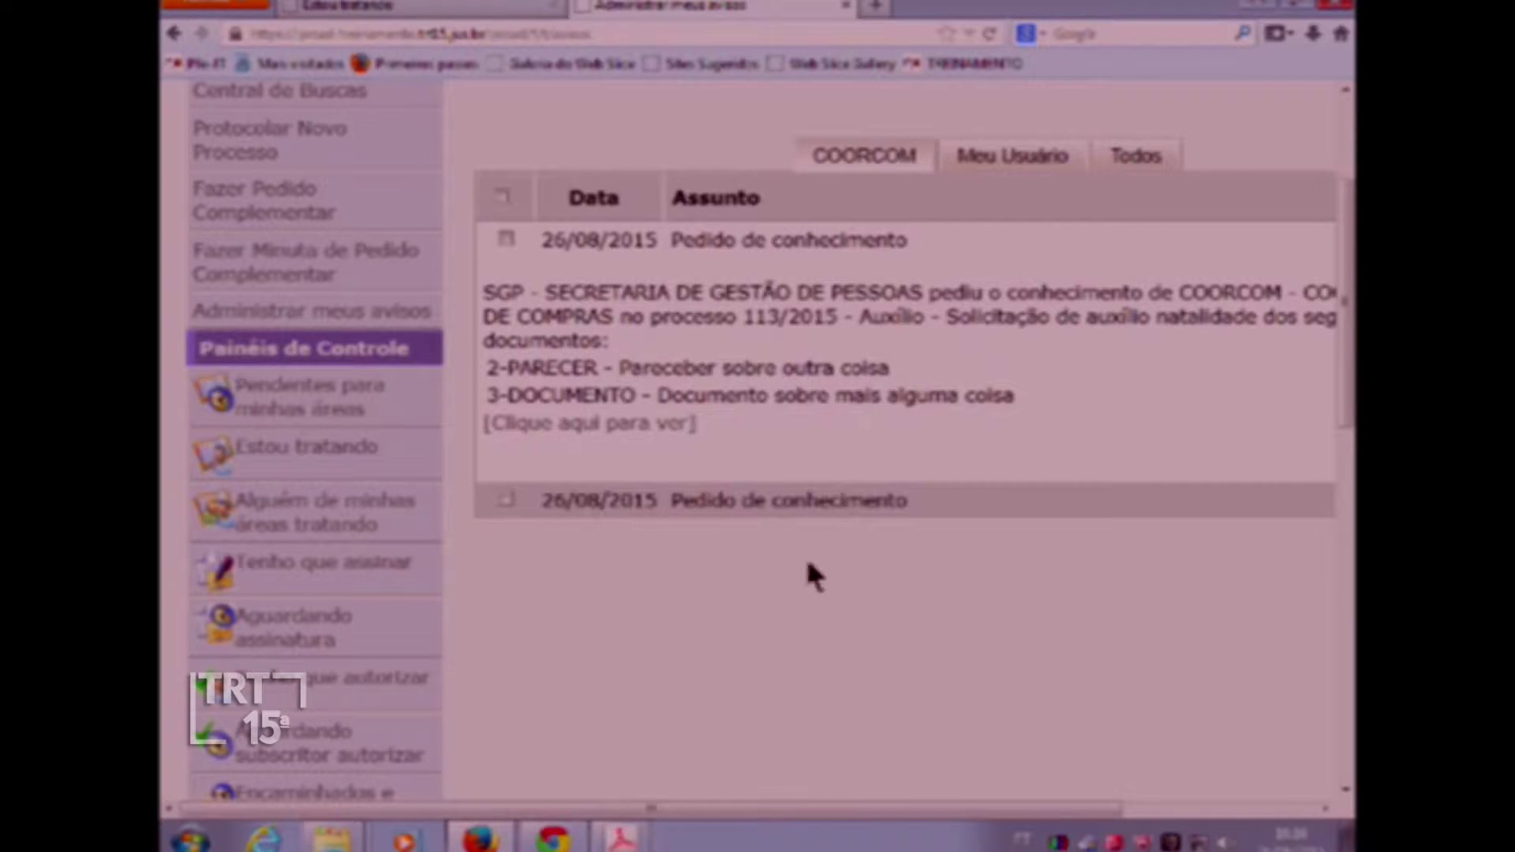
pyautogui.scroll(4, 804, 560)
# Open Estou tratando and reload PROAD as another test user by appending '?usu' to the address
pyautogui.click(349, 654)
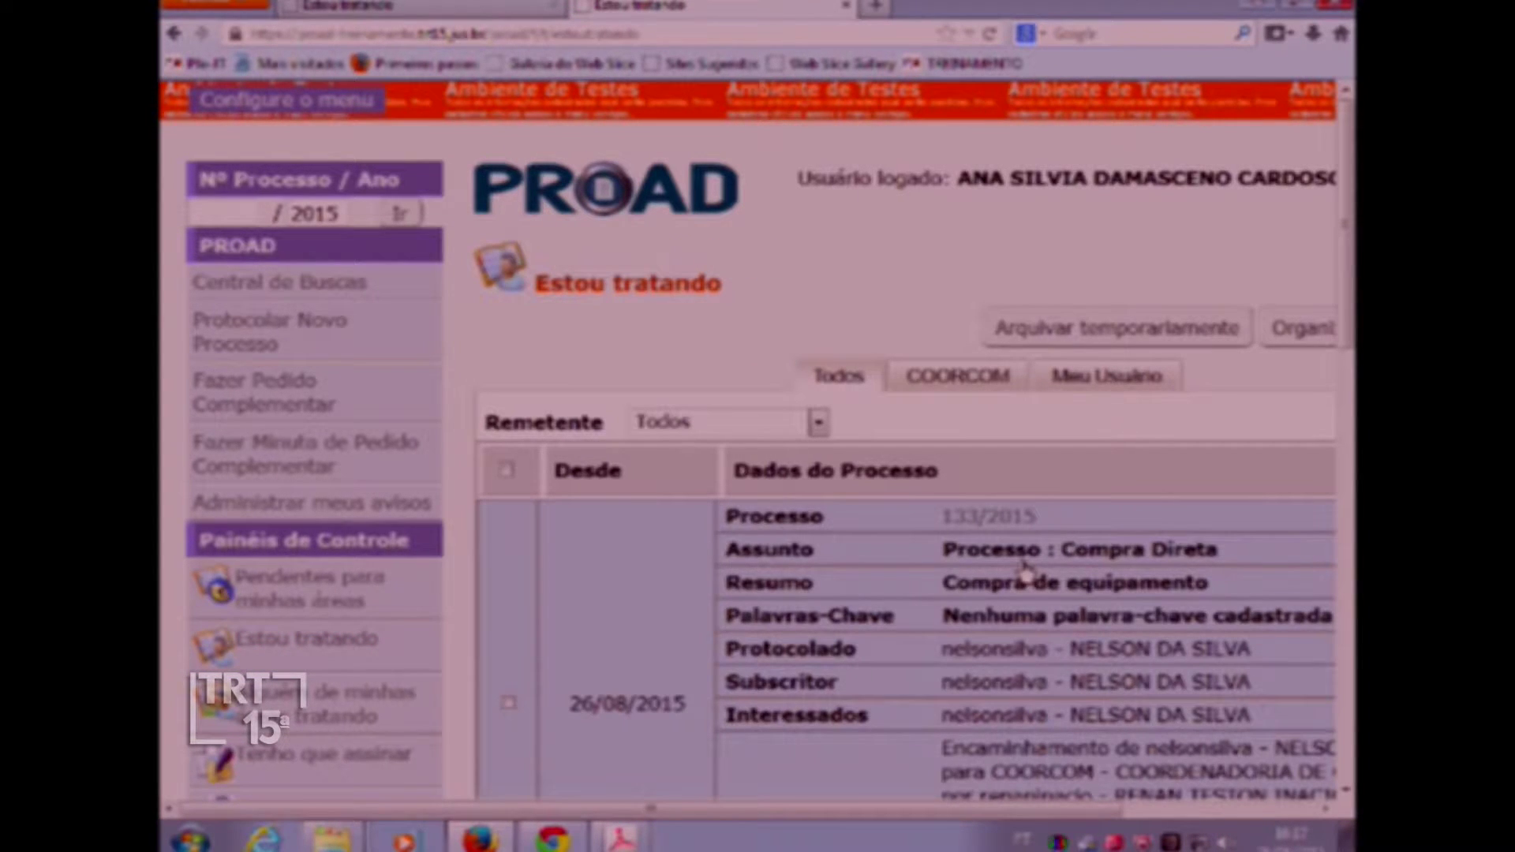
pyautogui.scroll(-3, 1026, 570)
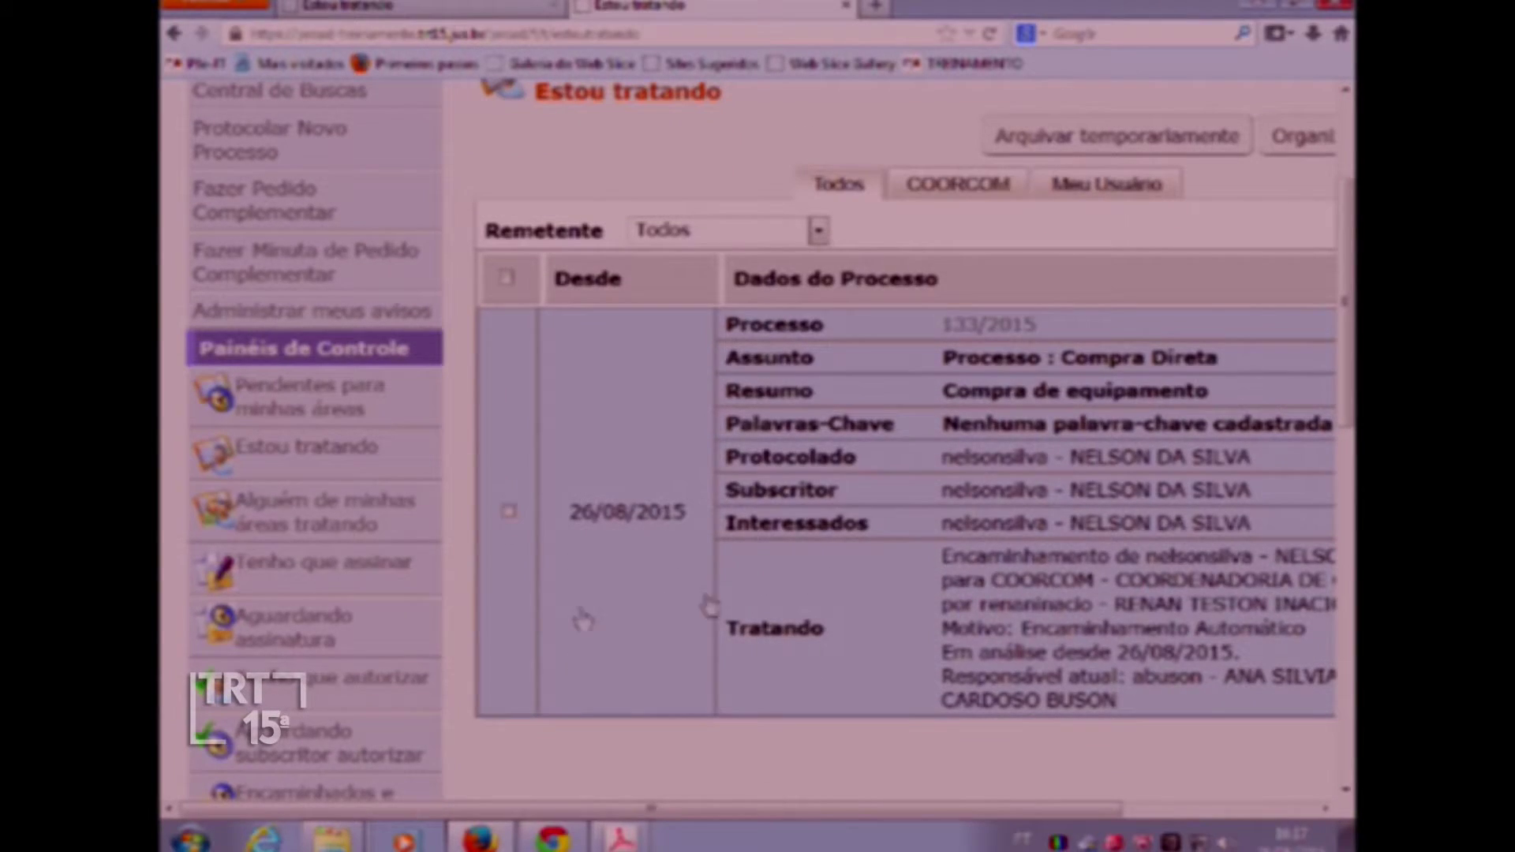
pyautogui.scroll(3, 568, 514)
pyautogui.click(669, 32)
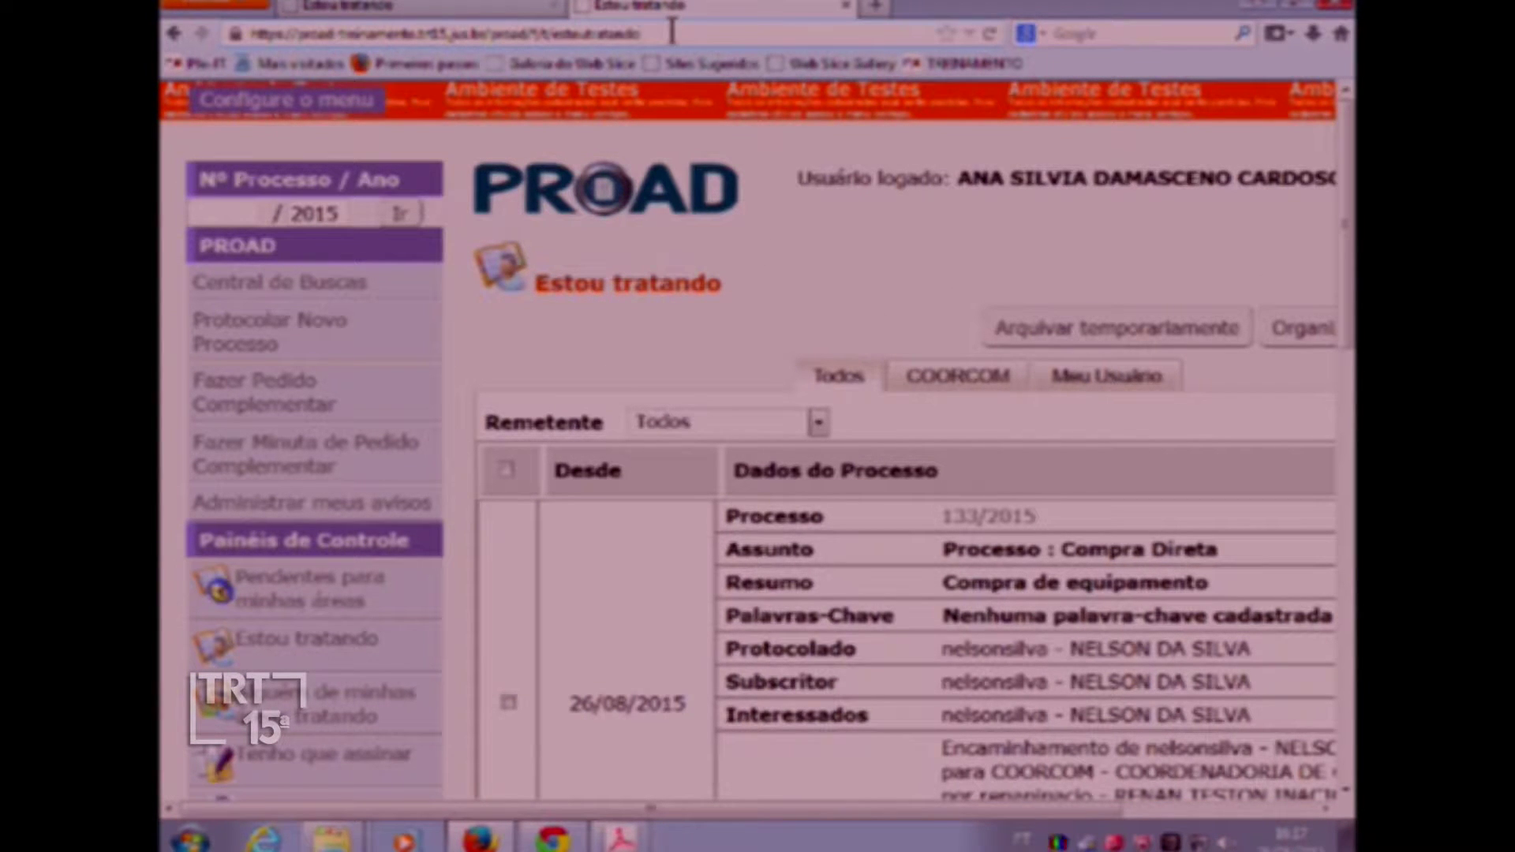
pyautogui.write('?usu')
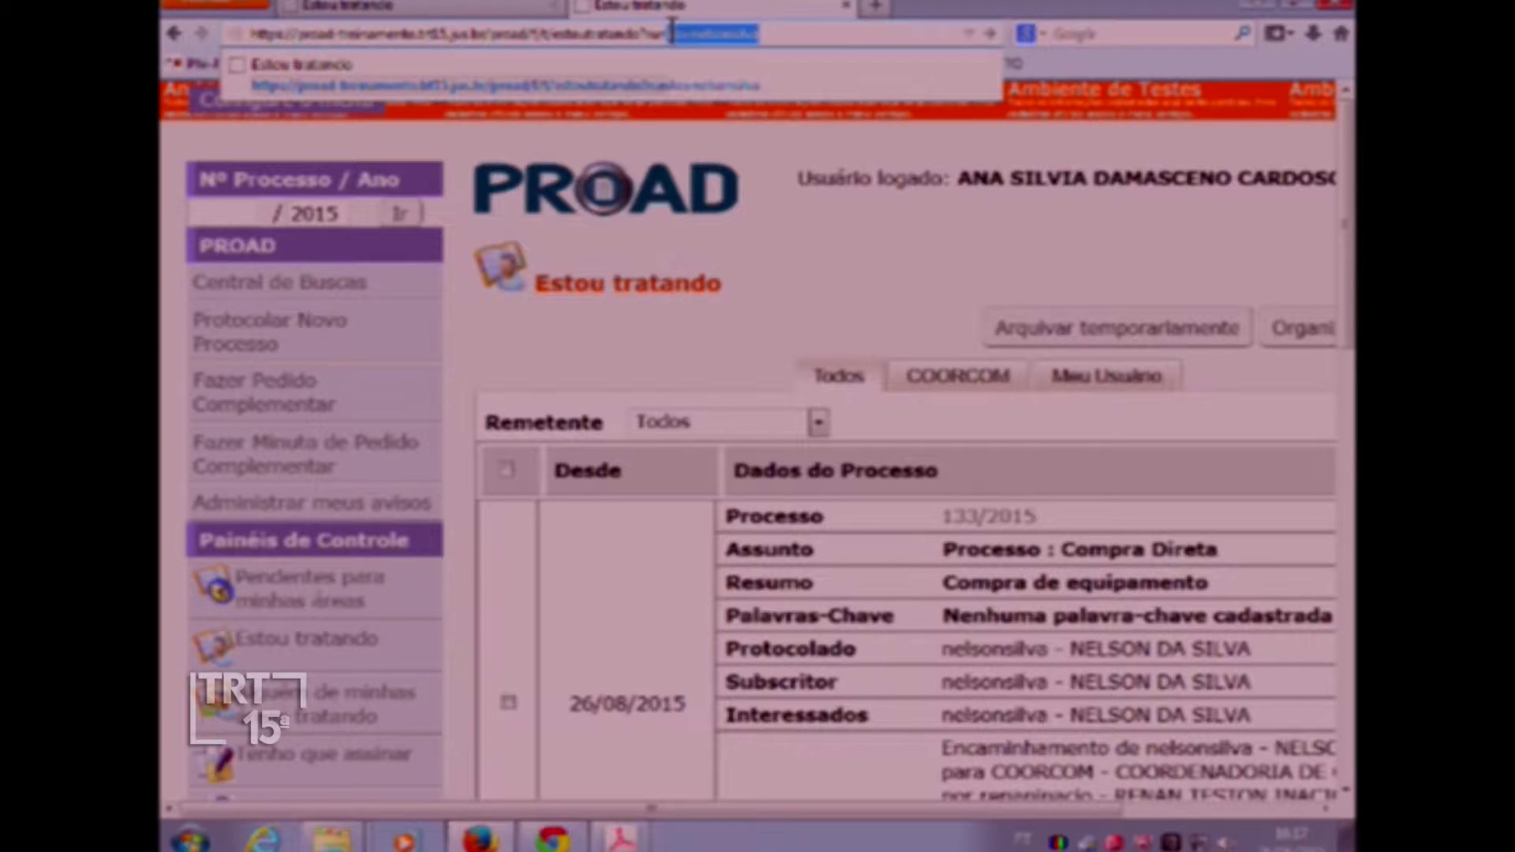
pyautogui.press('Return')
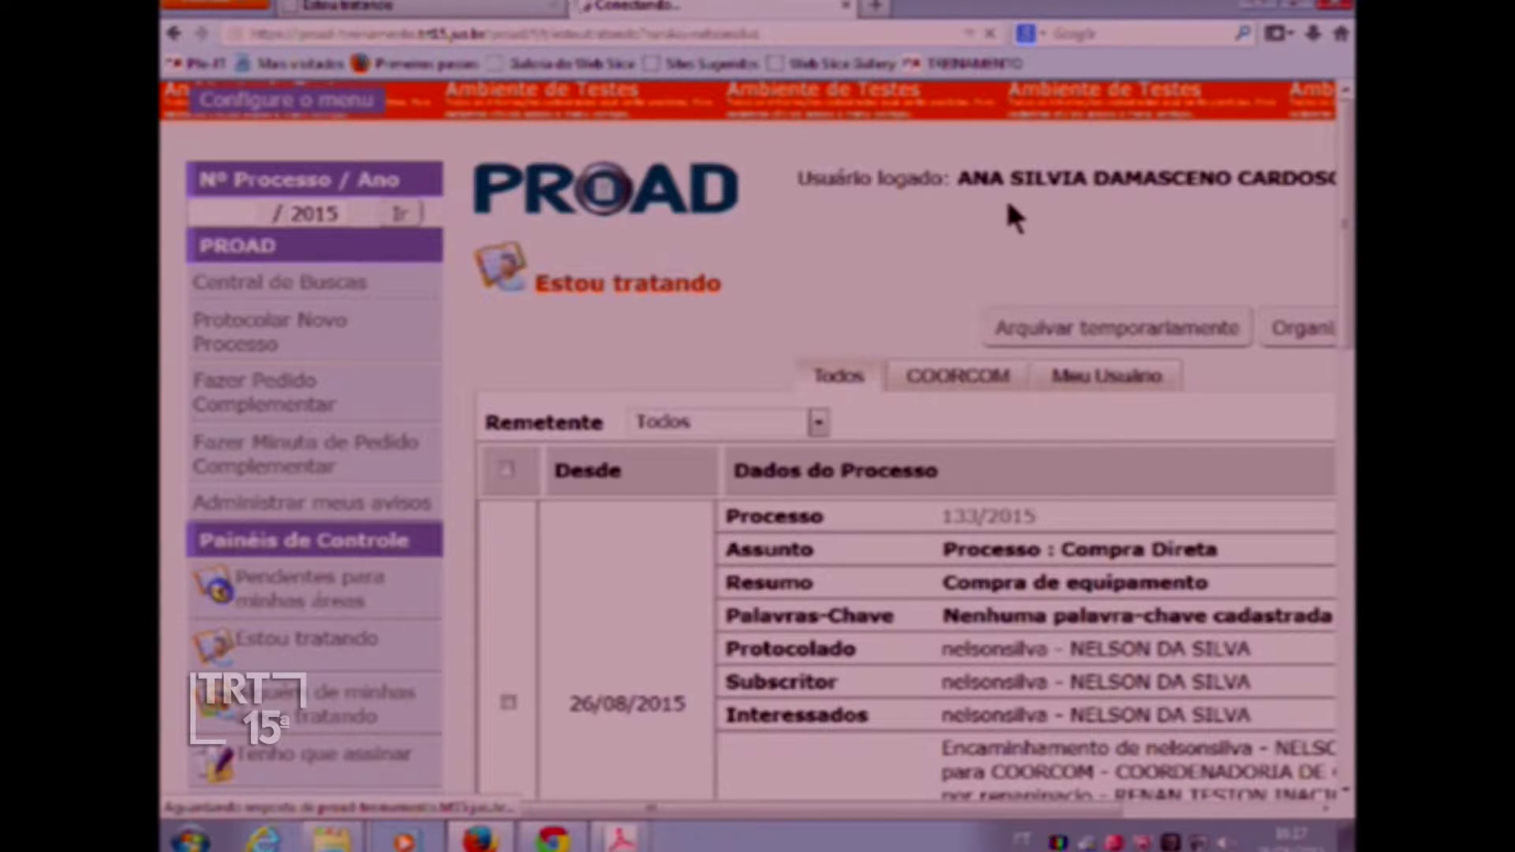
# Refresh the Estou tratando list and open the Ficha do Processo for 113/2015
pyautogui.scroll(-5, 292, 337)
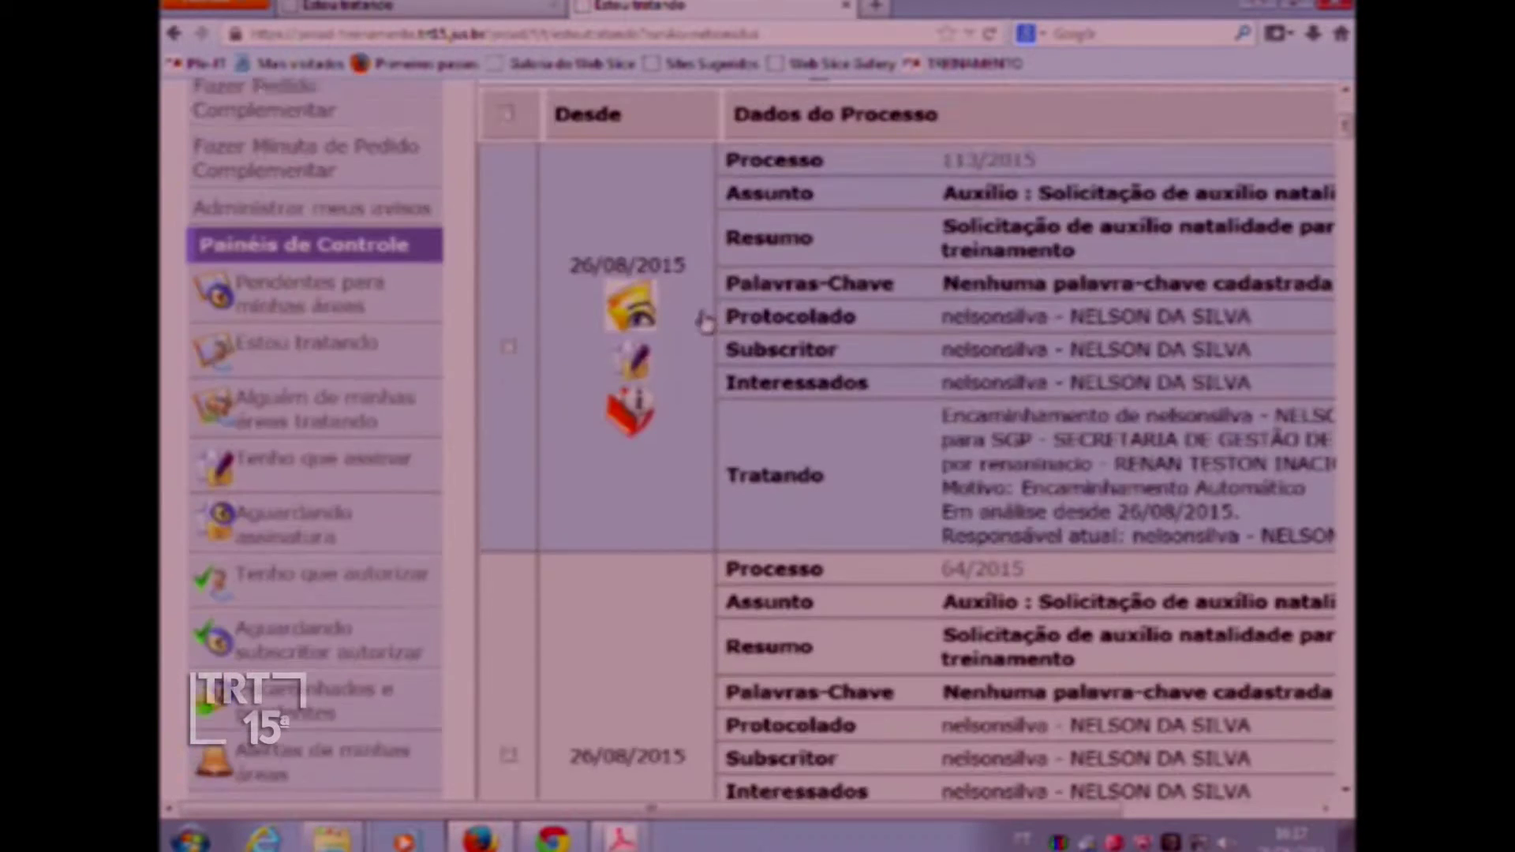
pyautogui.click(292, 338)
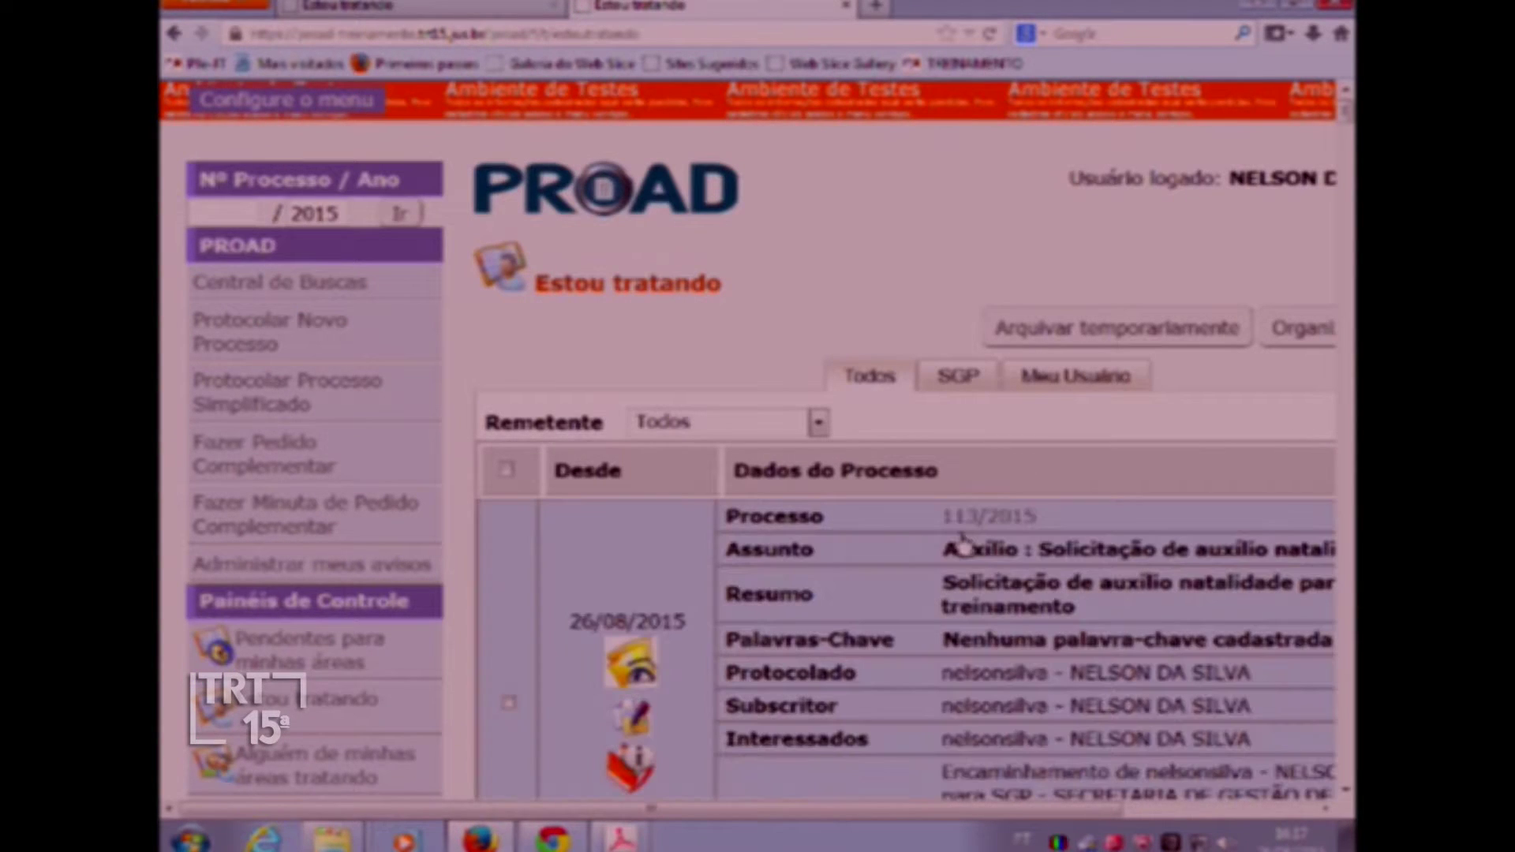
pyautogui.click(963, 543)
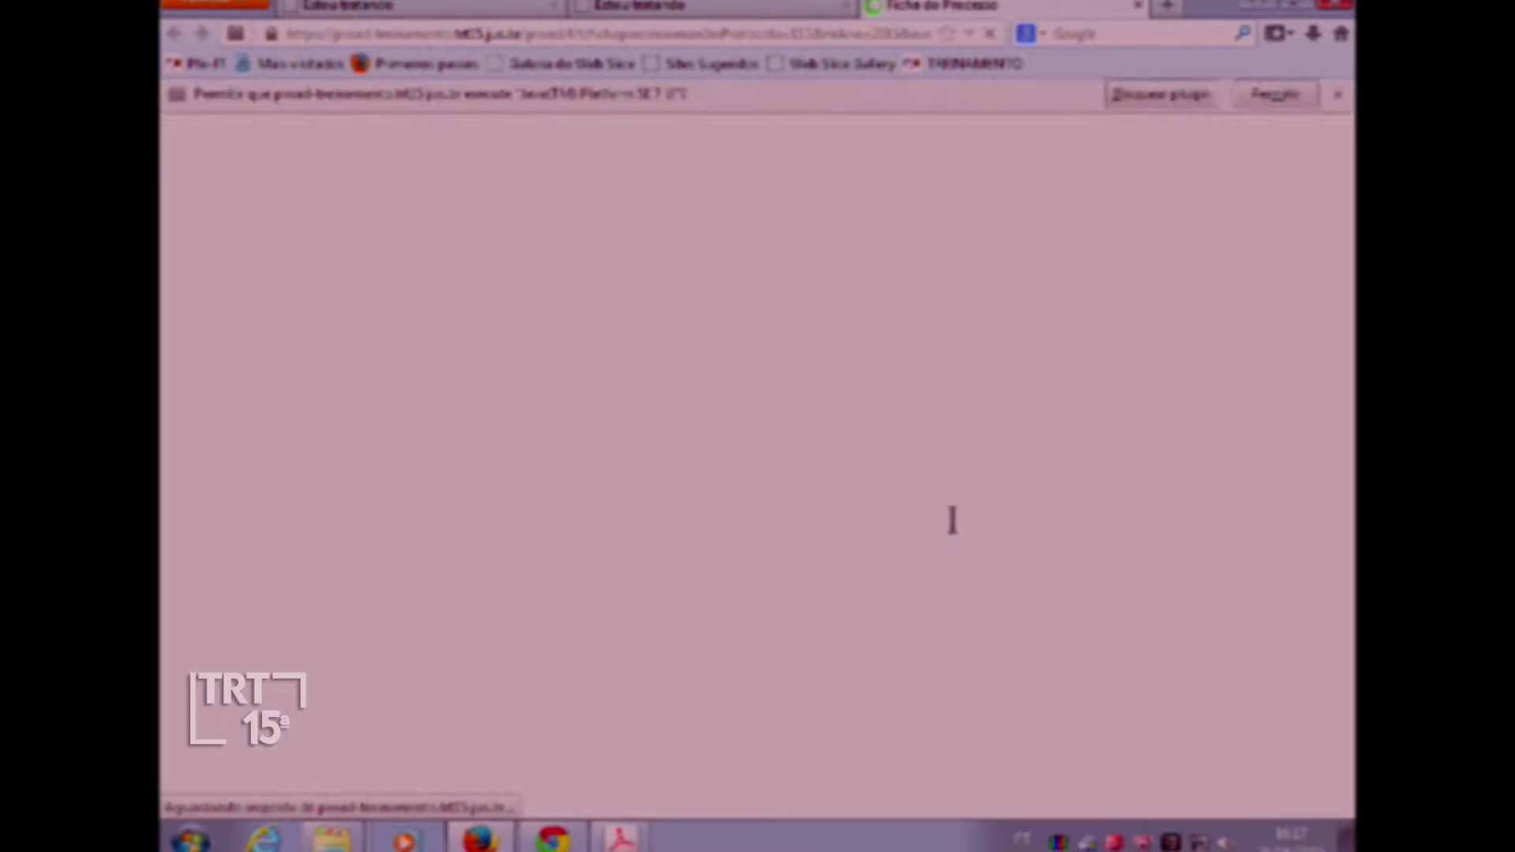
pyautogui.scroll(-5, 947, 554)
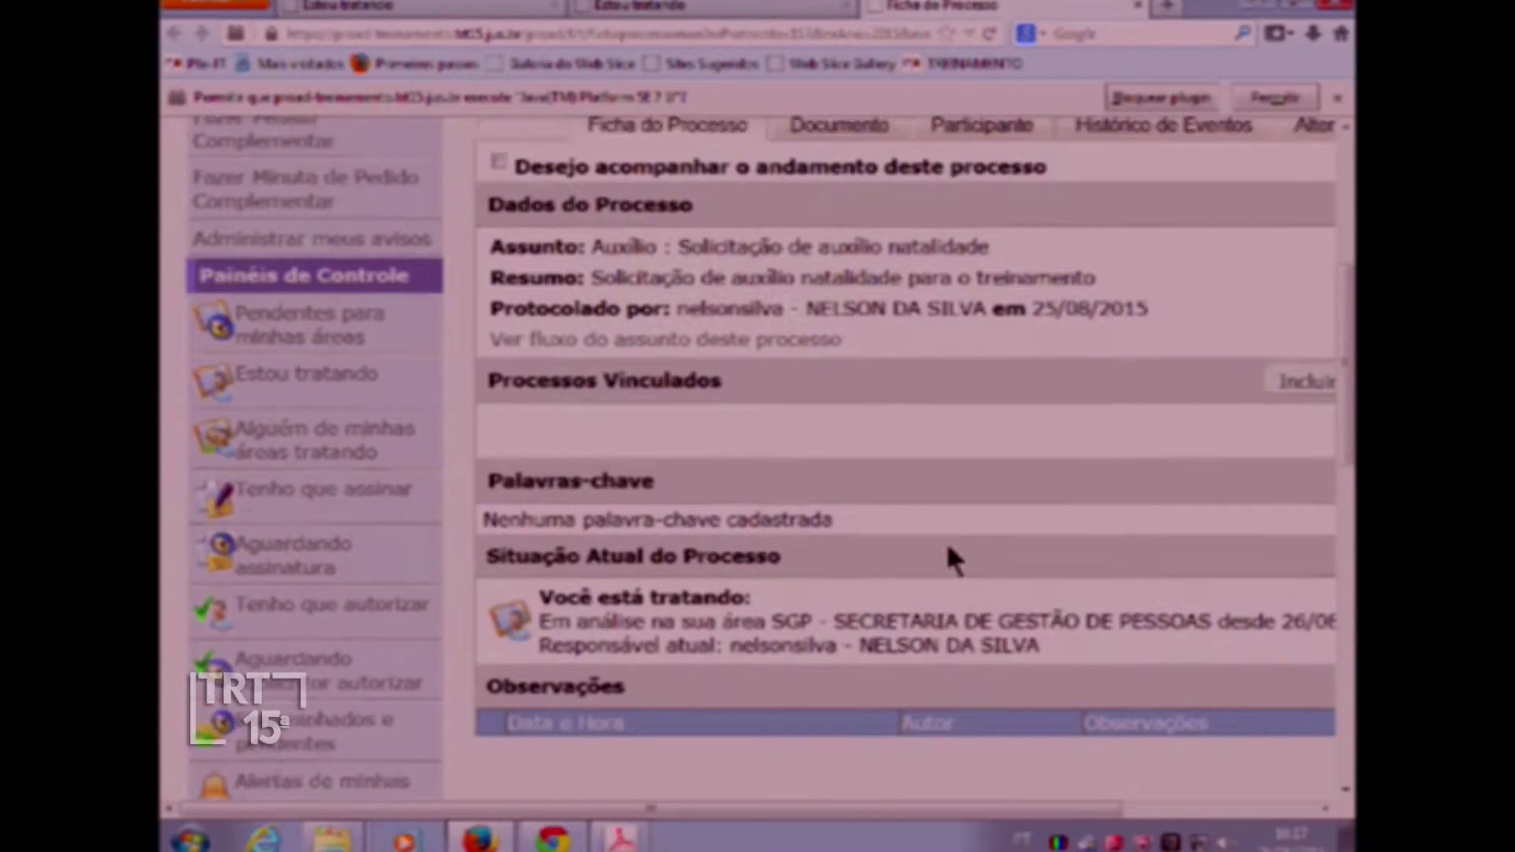
pyautogui.scroll(4, 944, 538)
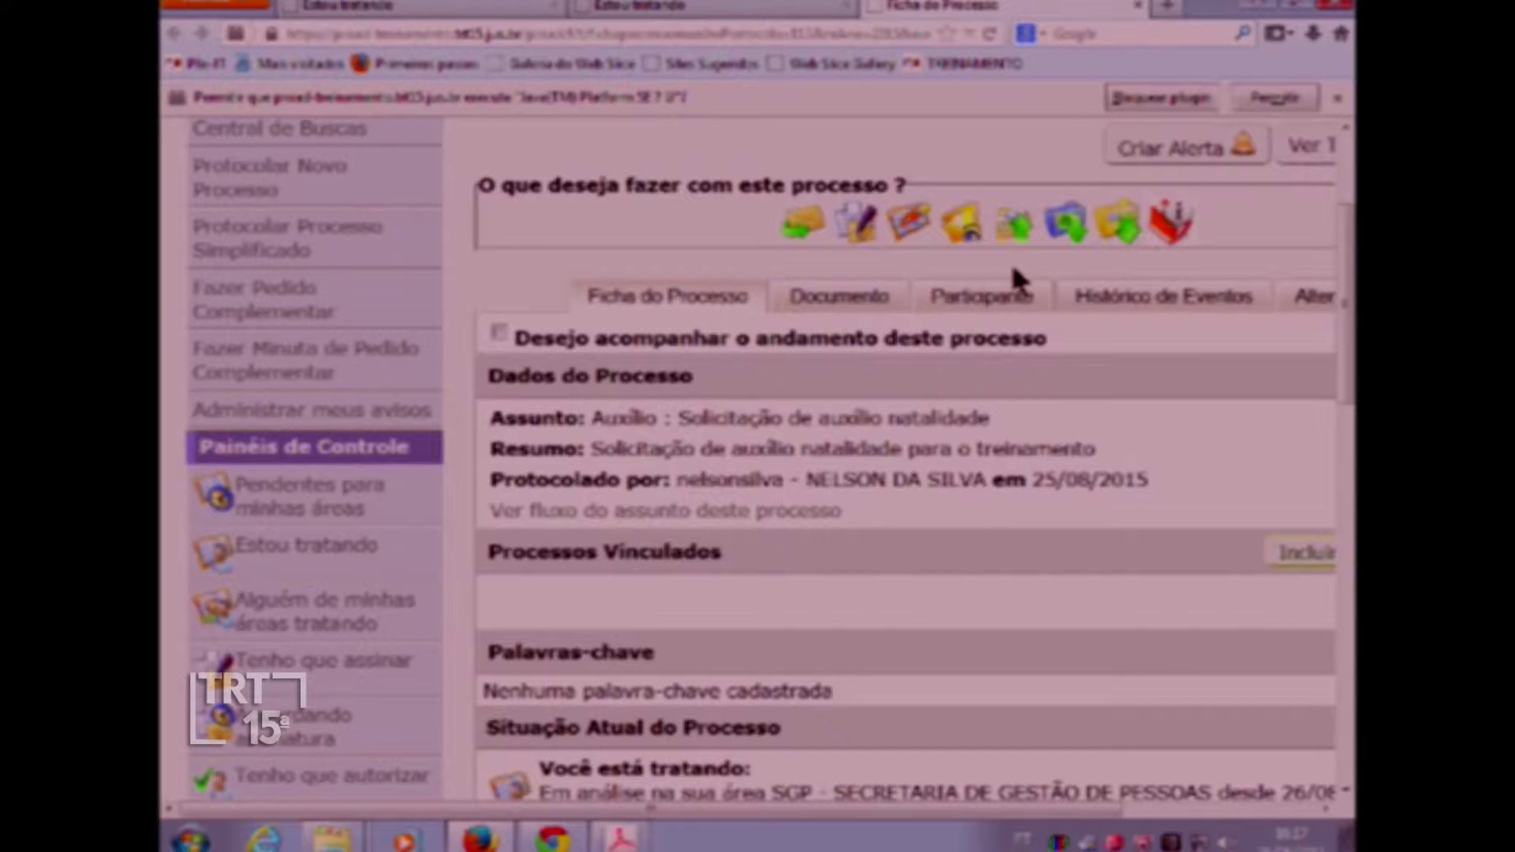
pyautogui.scroll(3, 919, 399)
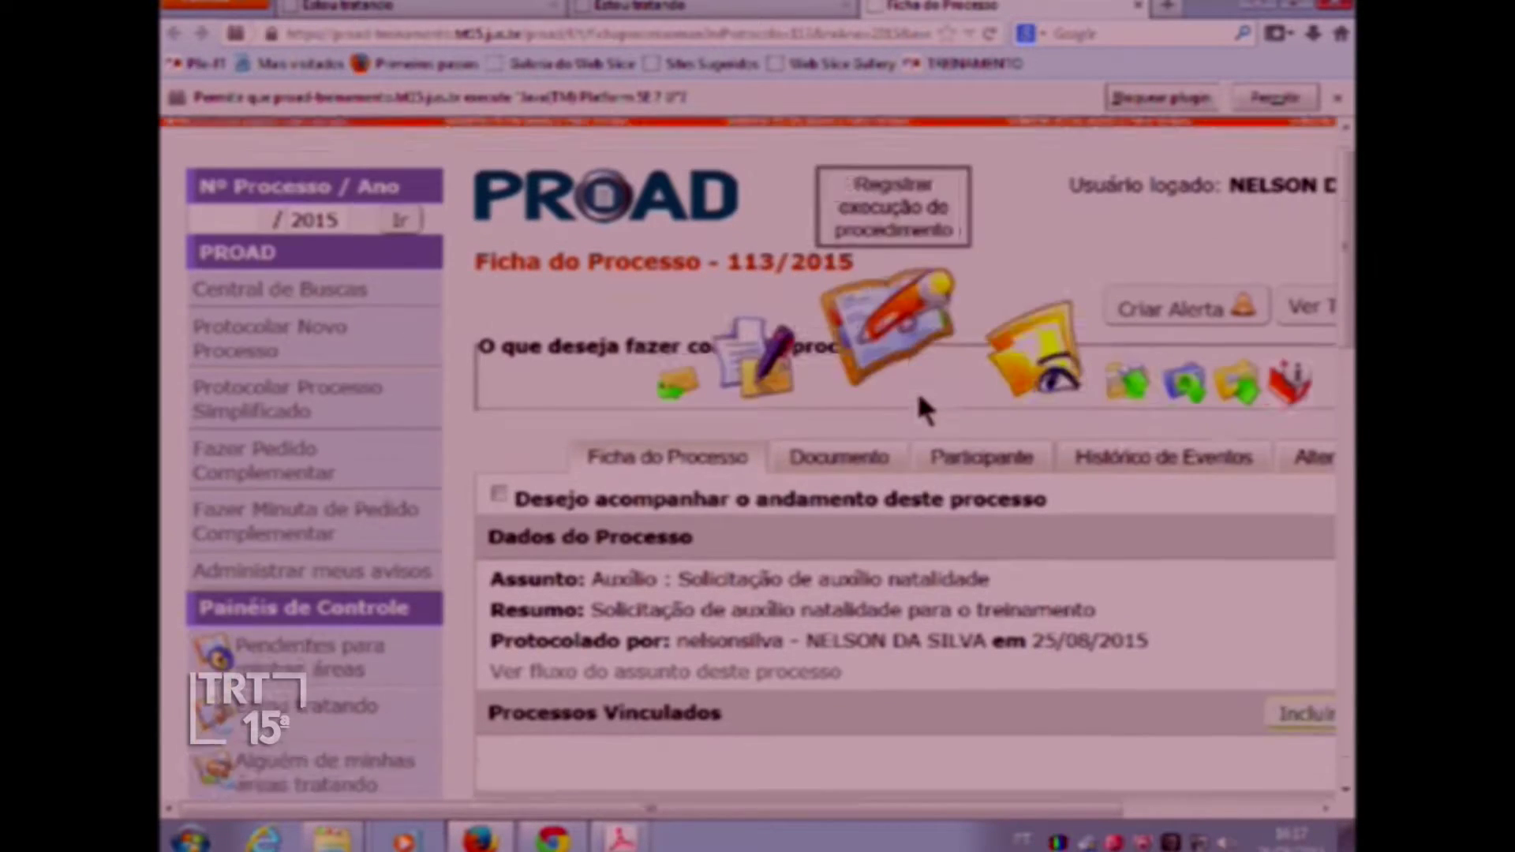
pyautogui.scroll(1, 919, 402)
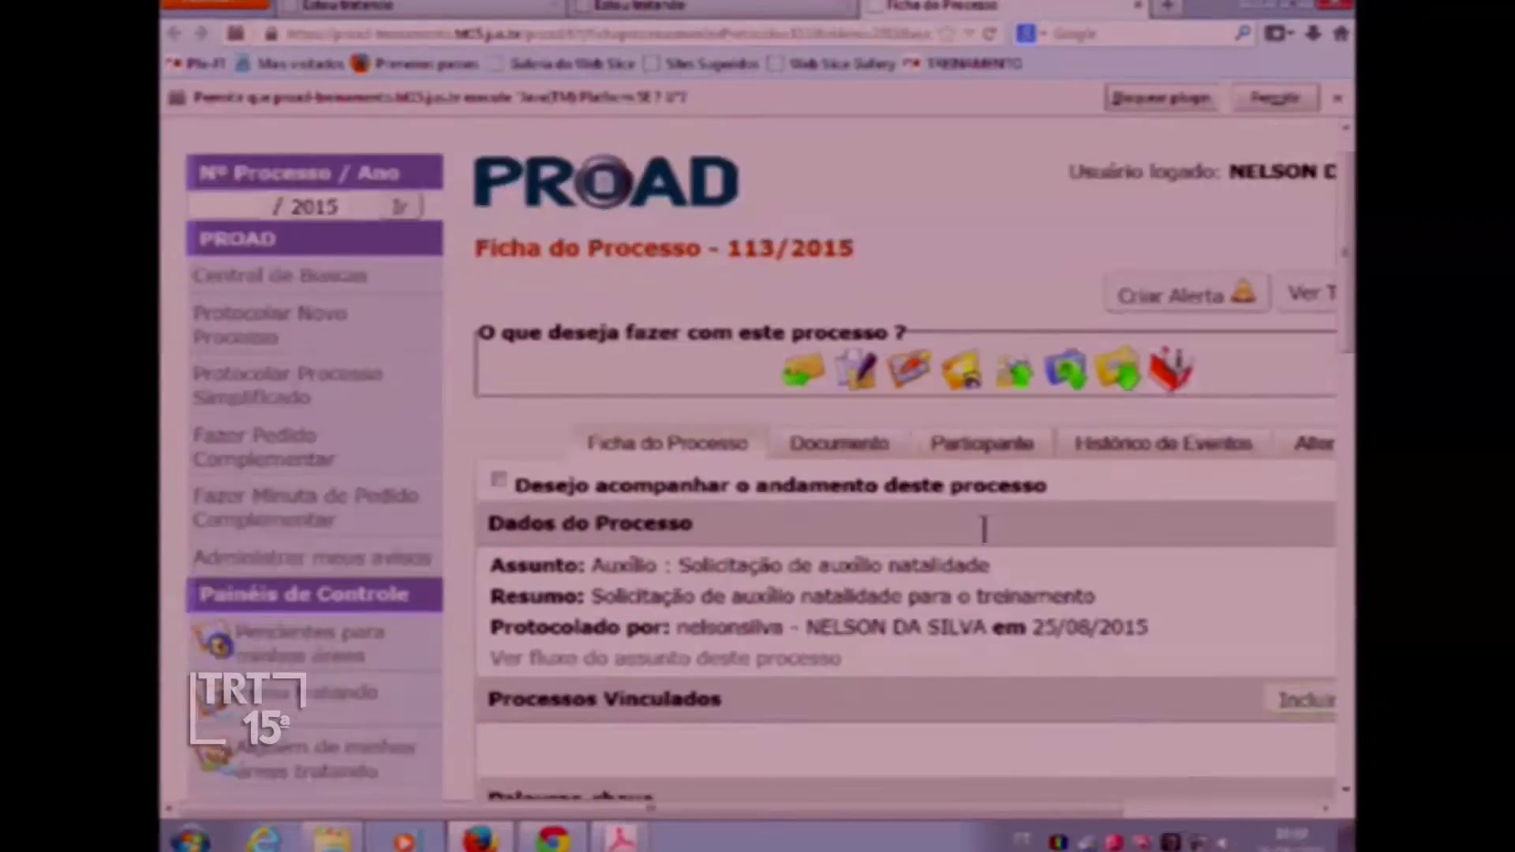
# Open the Criar minuta de documento form for process 113/2015, closing and reopening it once
pyautogui.scroll(-3, 973, 521)
pyautogui.scroll(4, 836, 248)
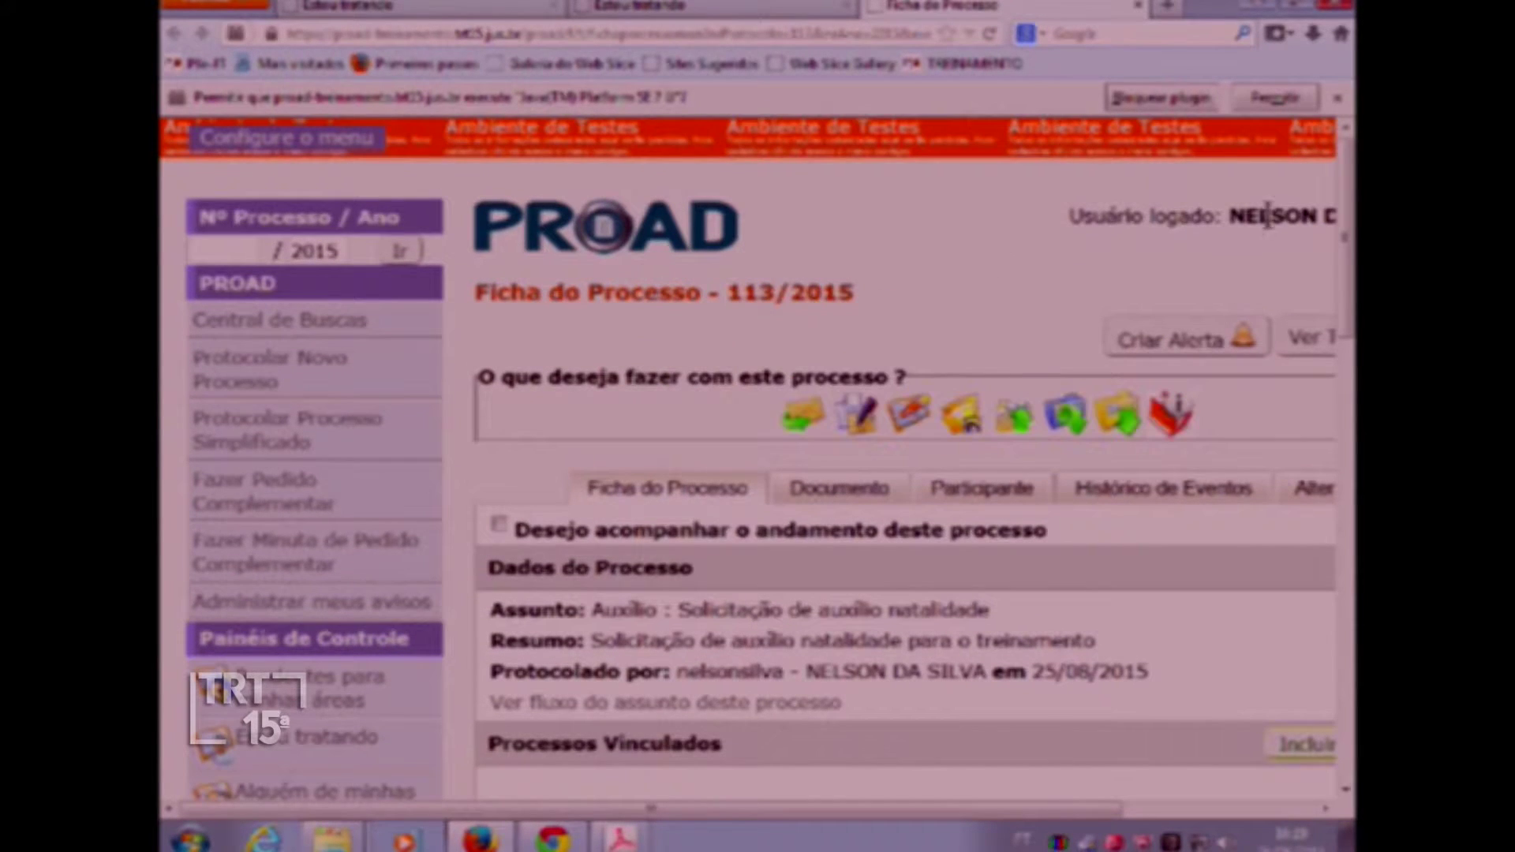
pyautogui.moveTo(1268, 216); pyautogui.dragTo(1304, 306)
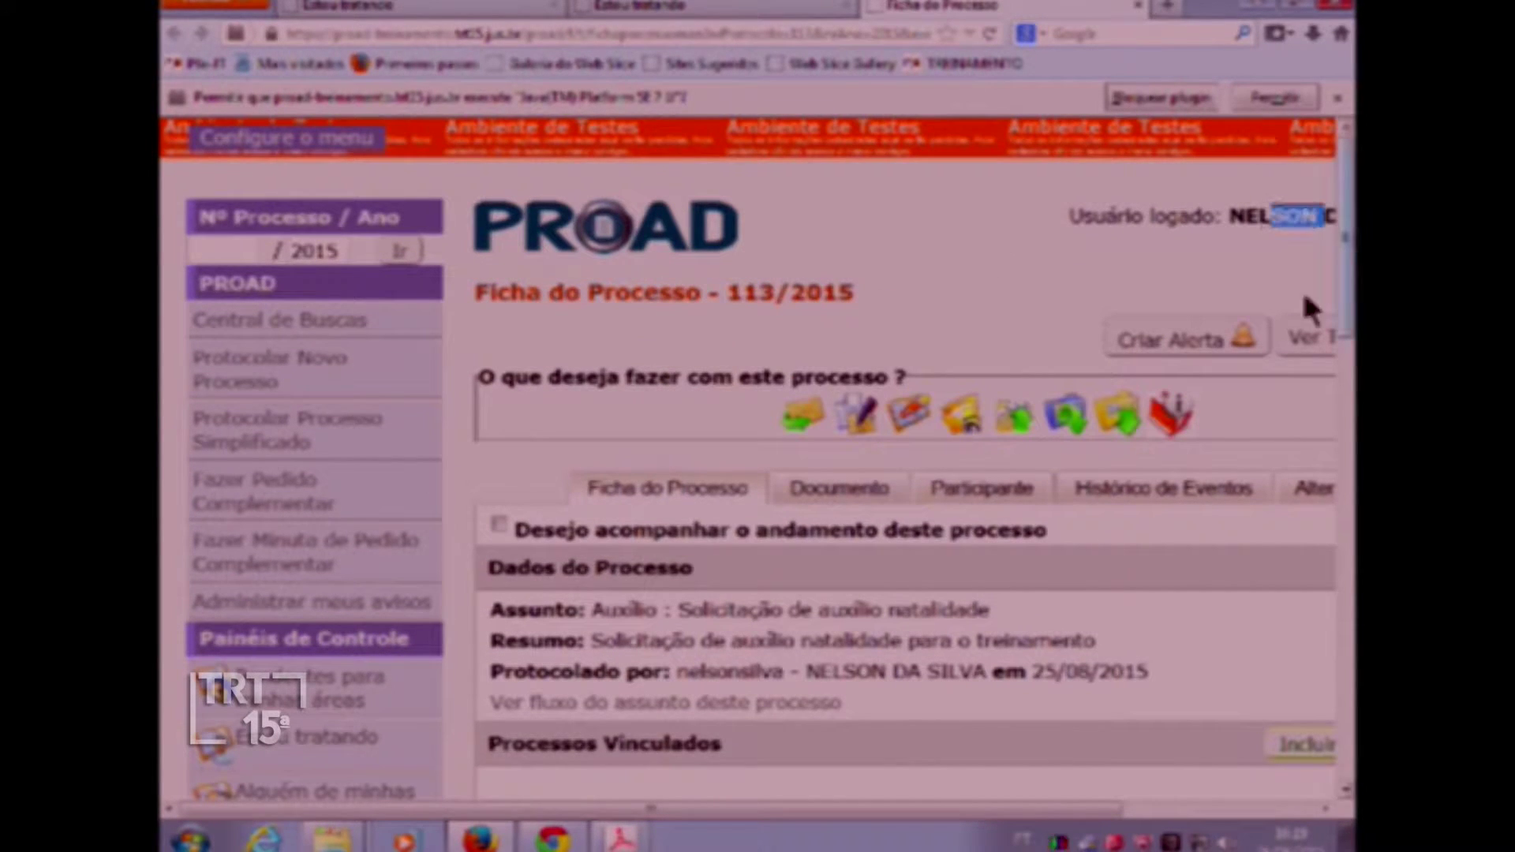
pyautogui.moveTo(767, 806); pyautogui.dragTo(809, 806)
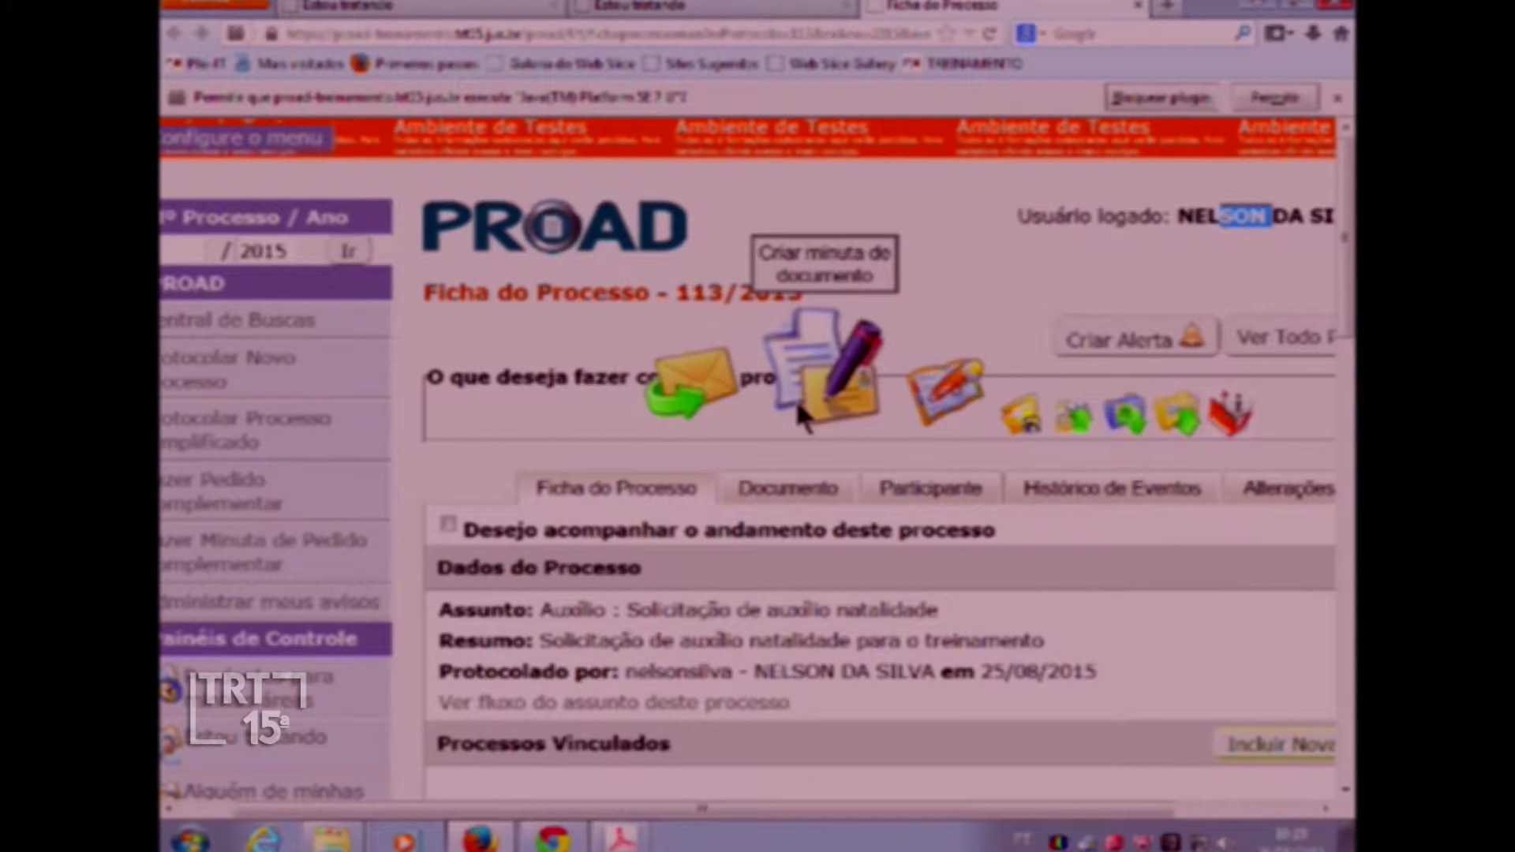
pyautogui.click(793, 395)
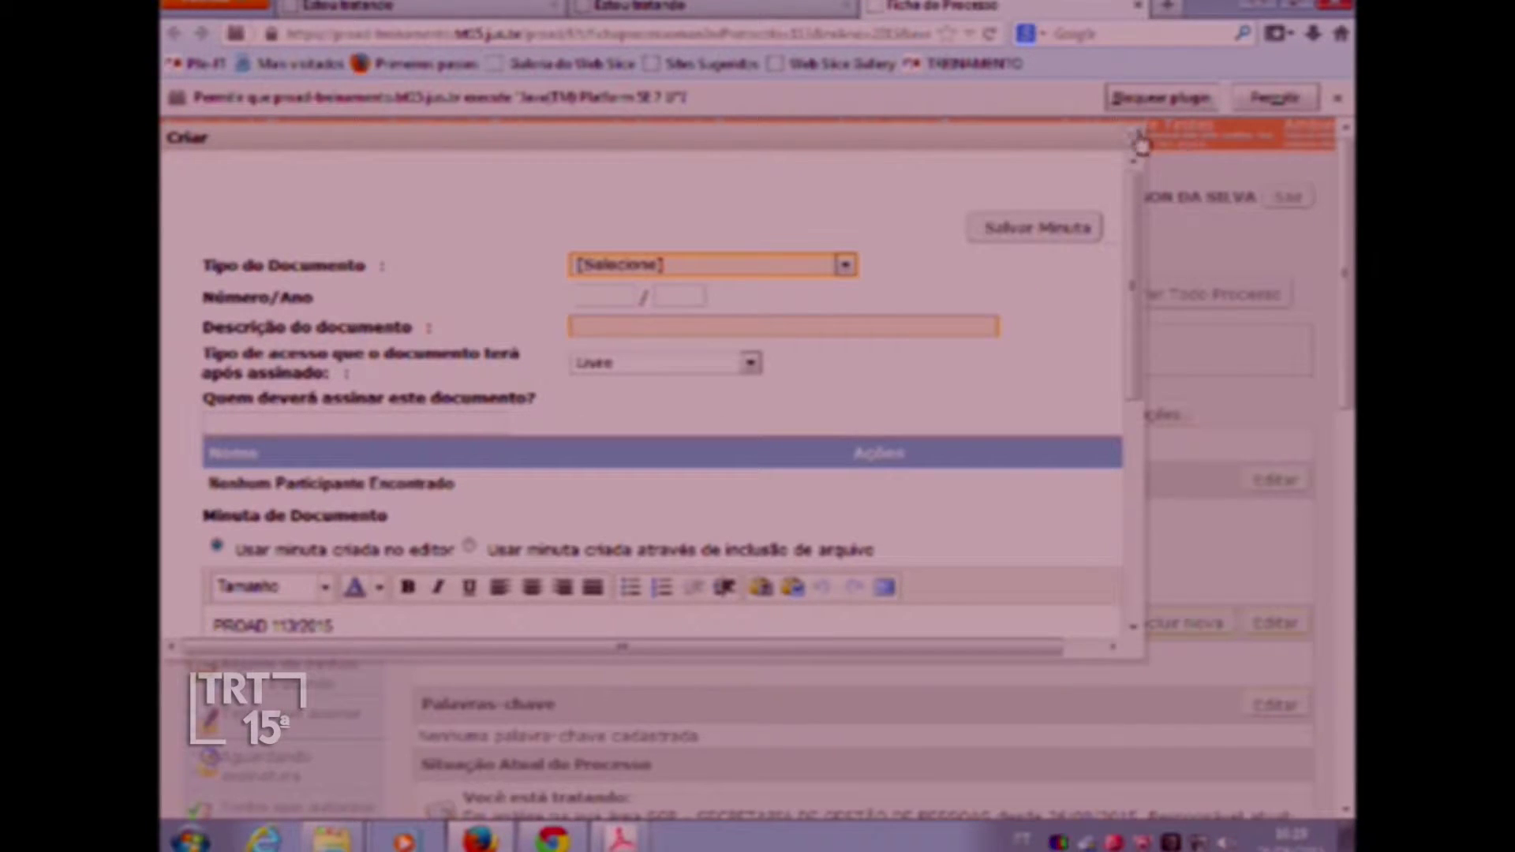
pyautogui.click(1141, 144)
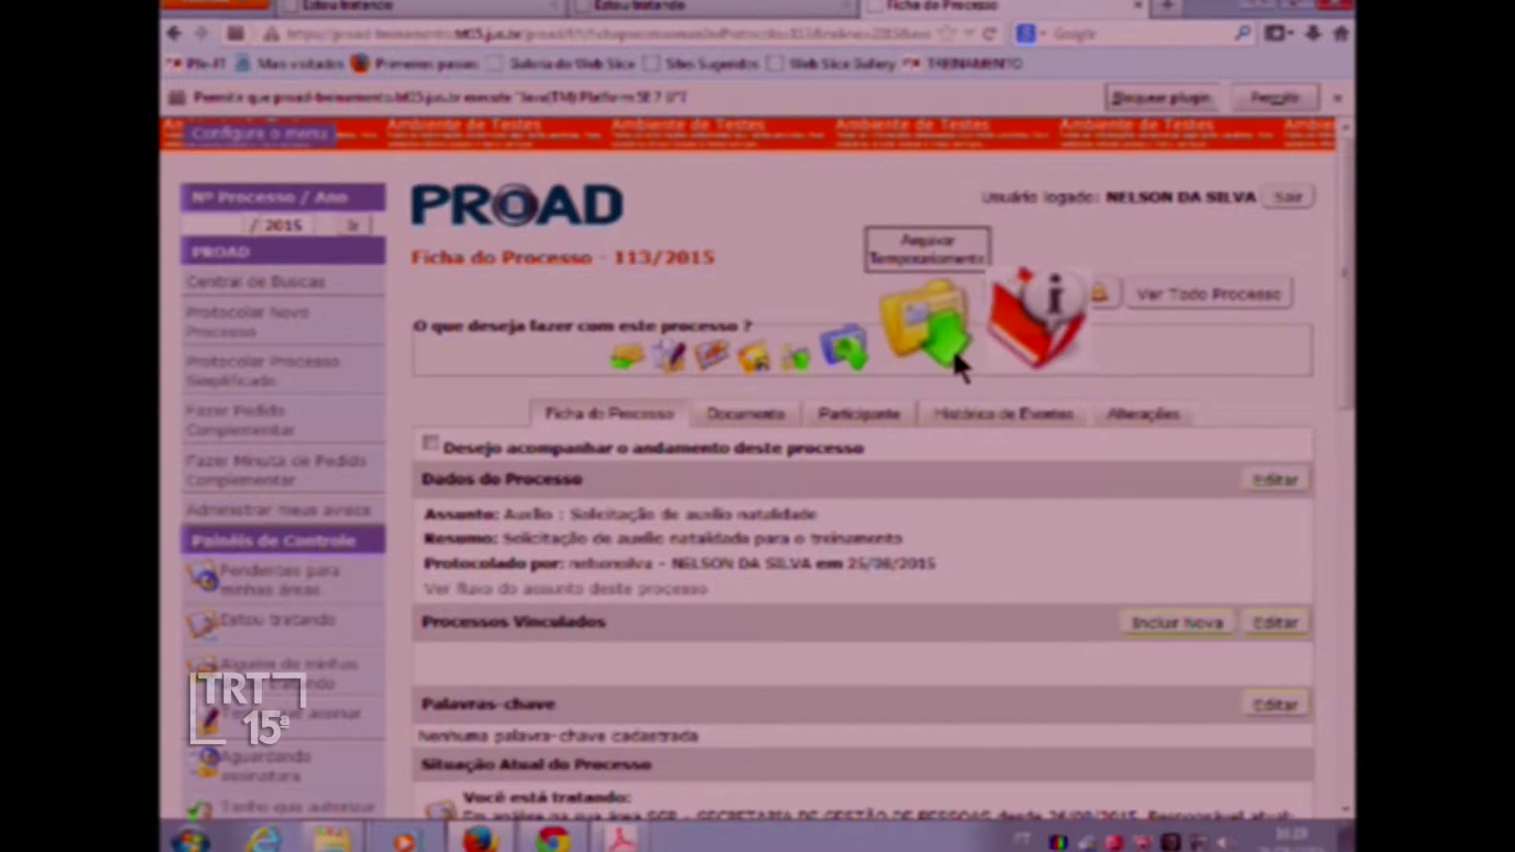
pyautogui.click(743, 354)
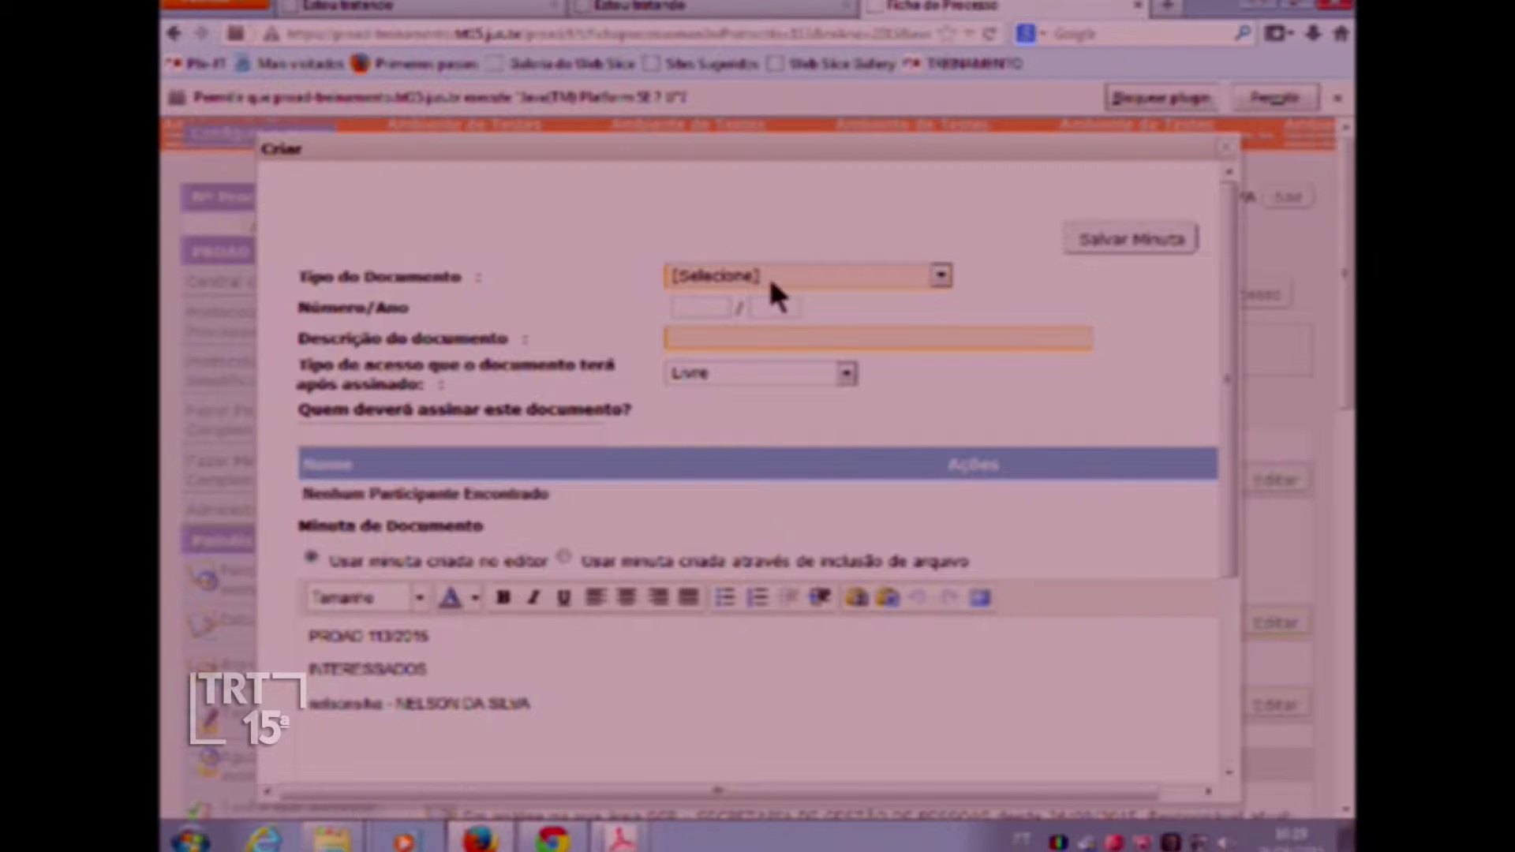
# Set the document type to PARECER and begin entering the description
pyautogui.click(776, 278)
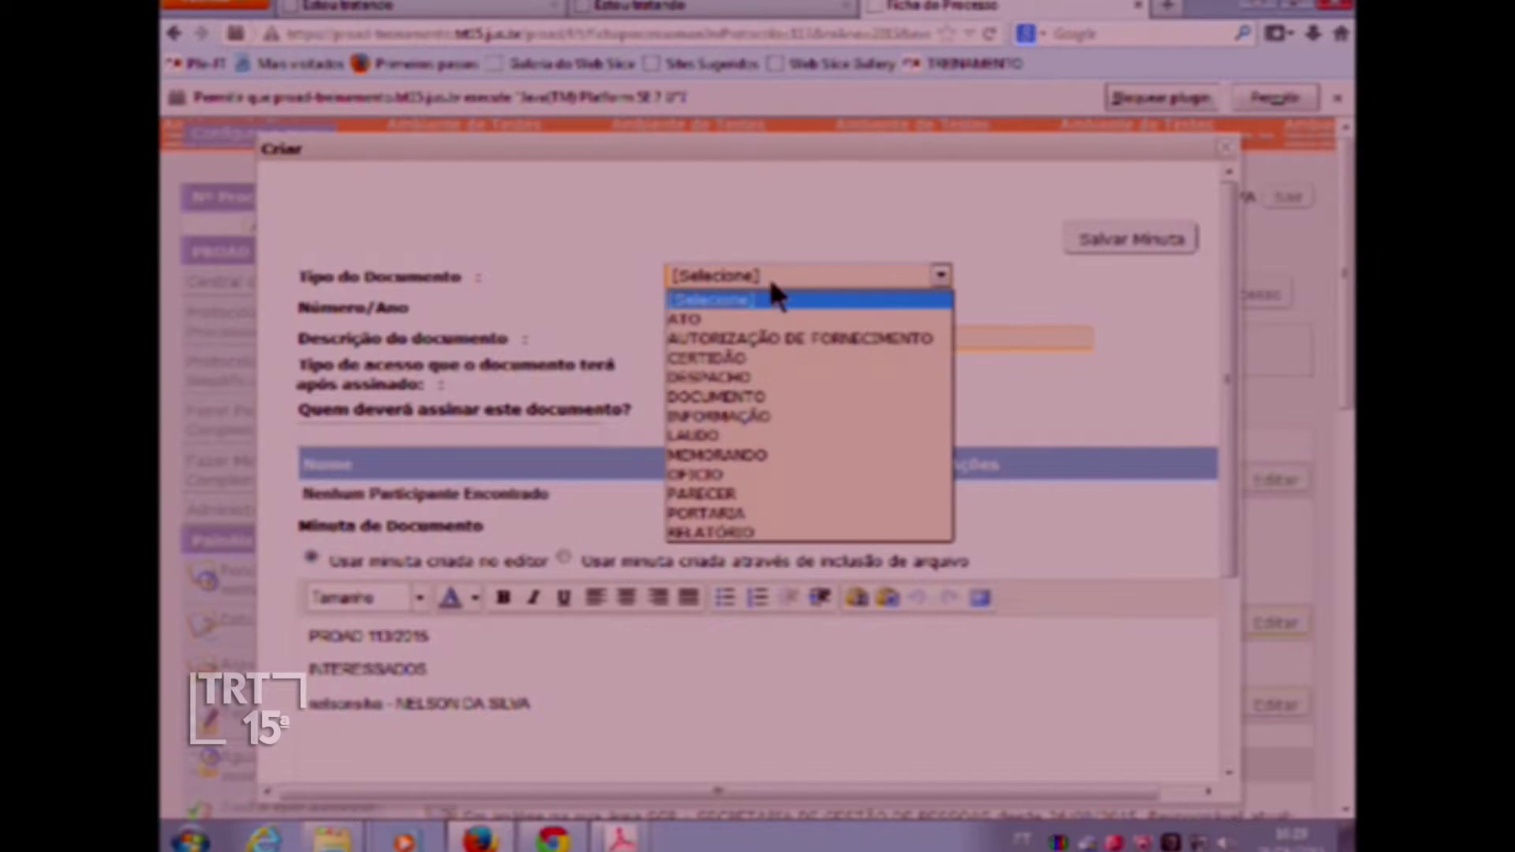
pyautogui.click(744, 495)
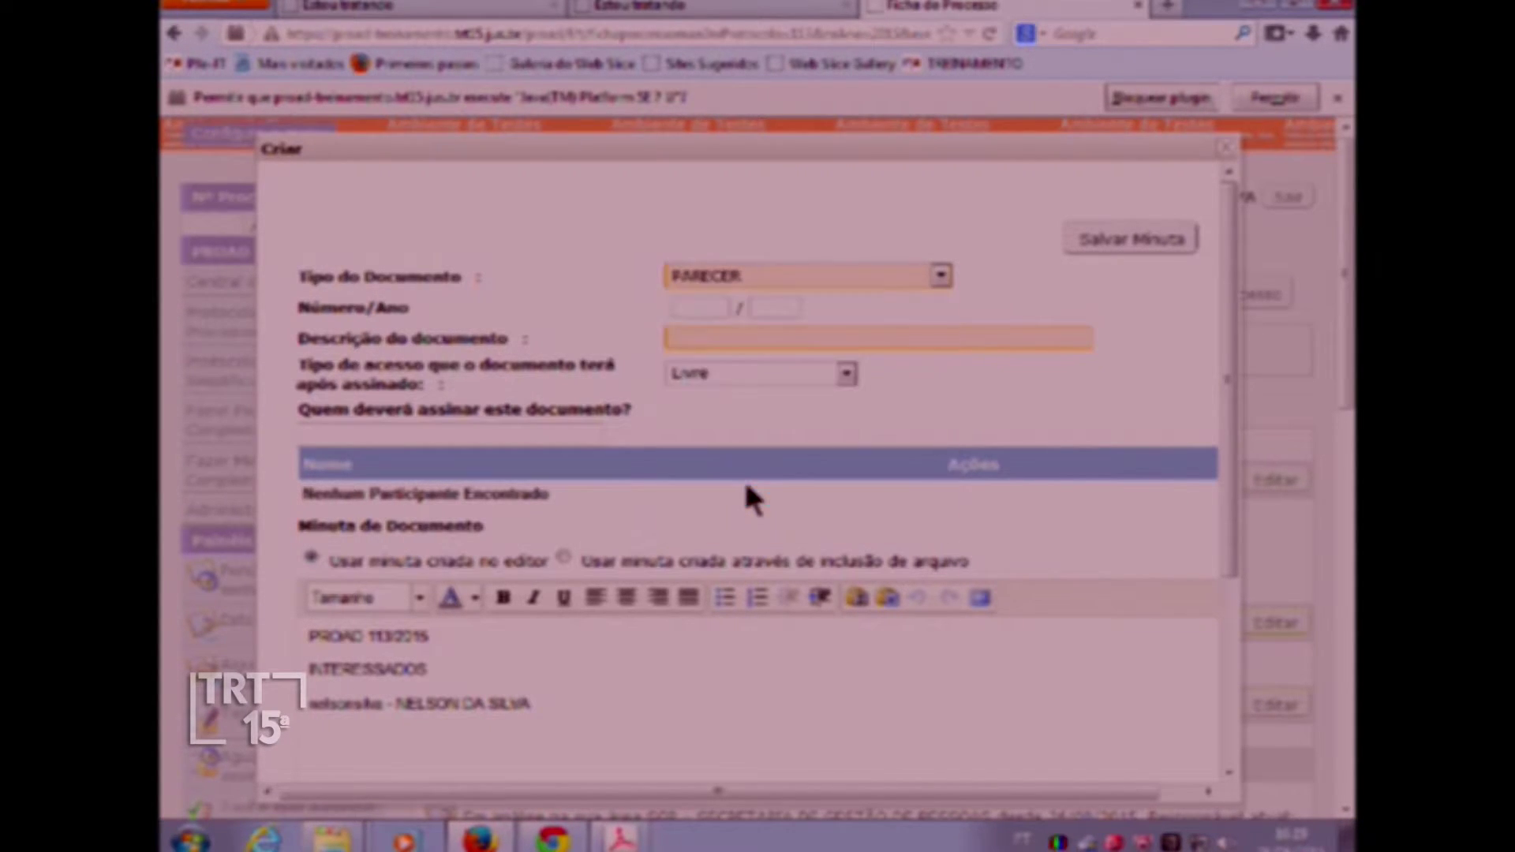
pyautogui.click(738, 338)
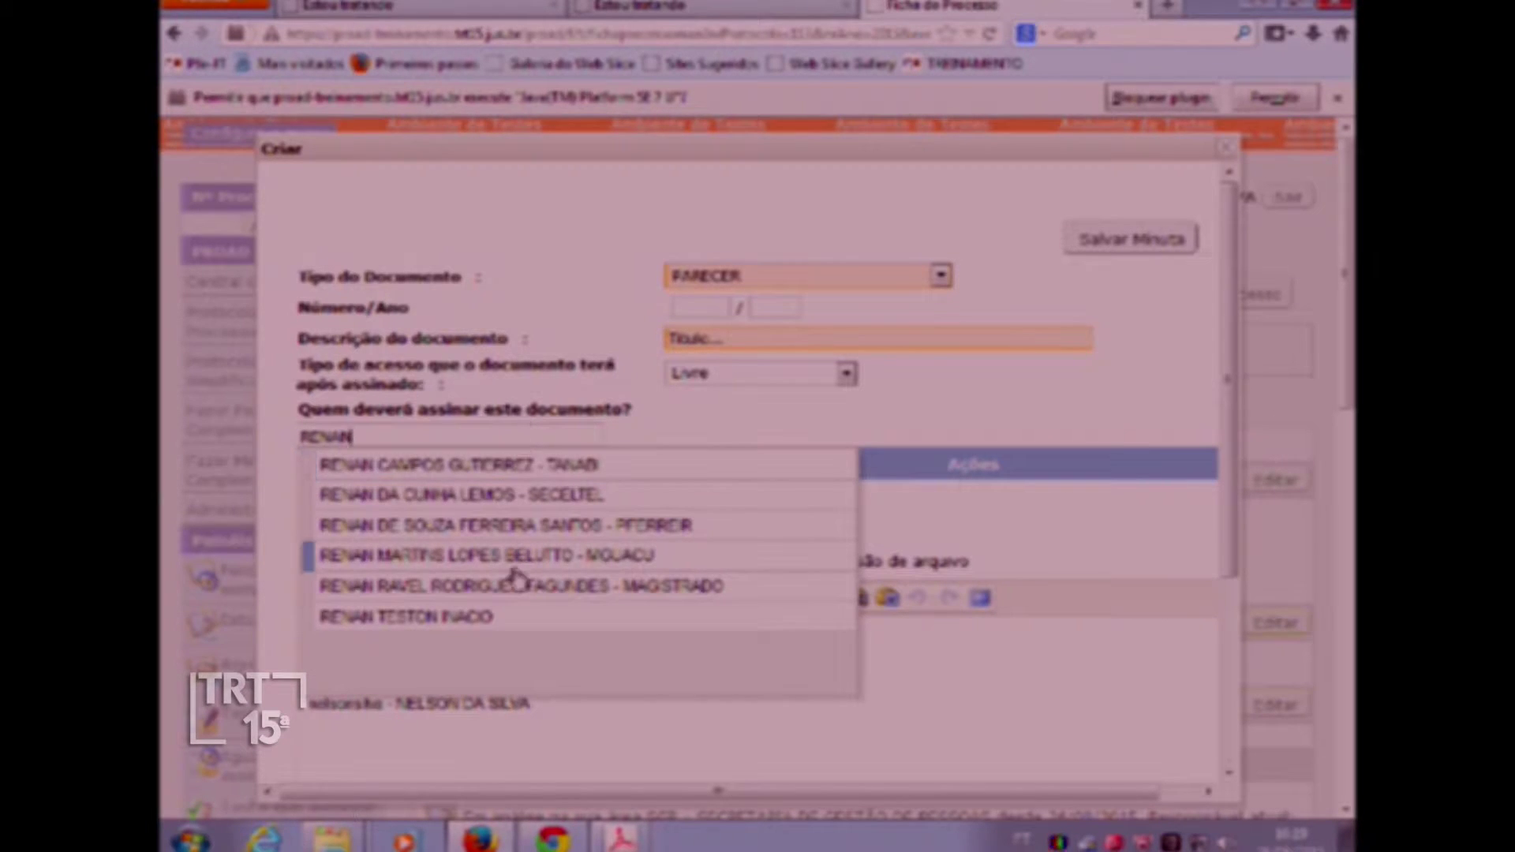
# Add one required signer, body text 'Texto teste...' and the comment 'Algum comentario...'
pyautogui.click(417, 618)
pyautogui.scroll(-3, 526, 609)
pyautogui.moveTo(630, 489); pyautogui.dragTo(274, 380)
pyautogui.write('A')
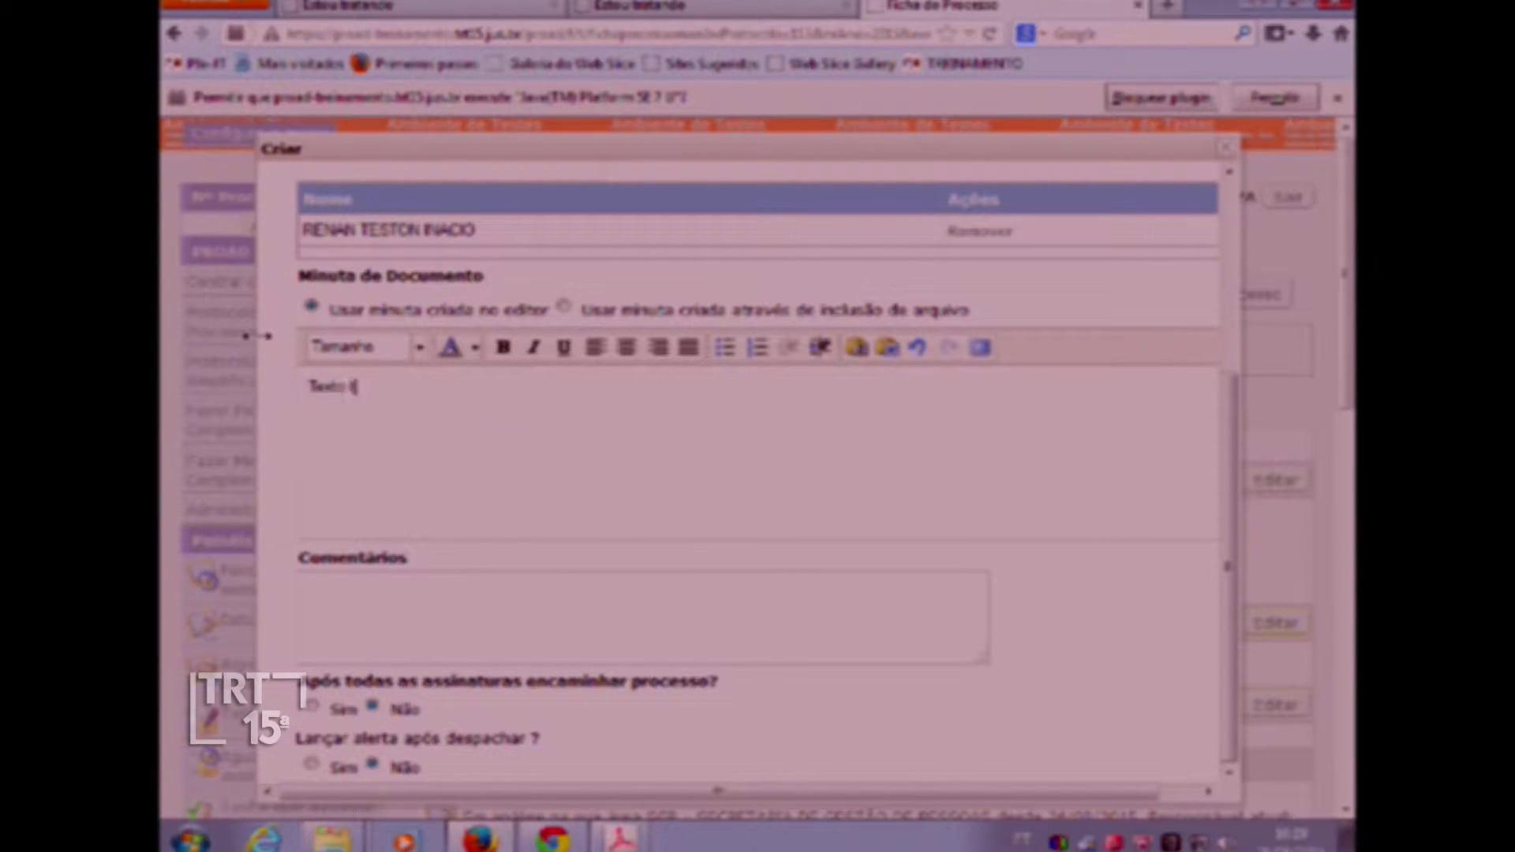
pyautogui.scroll(-4, 328, 378)
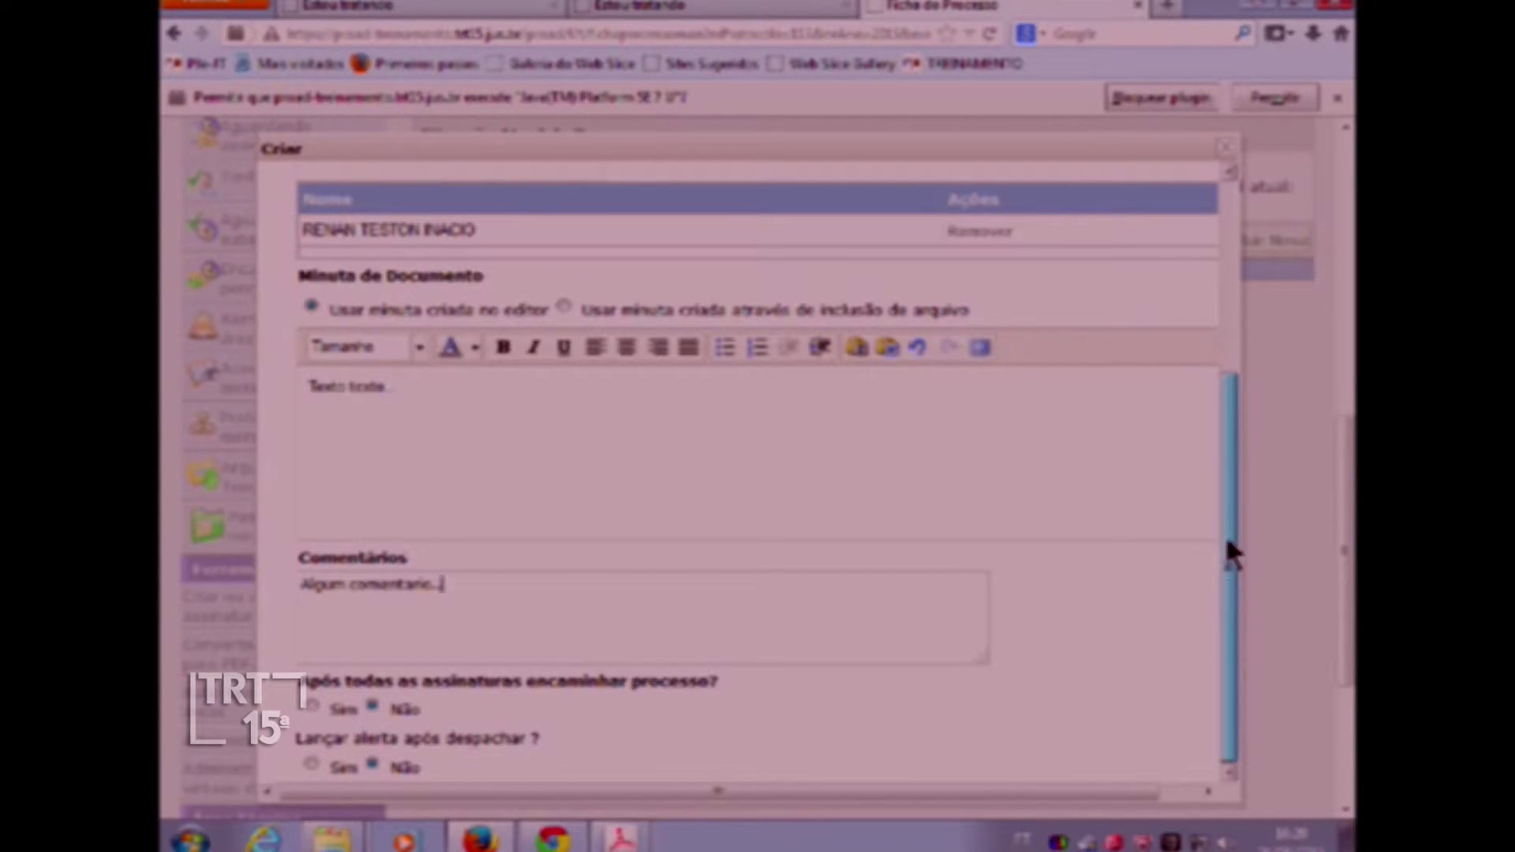
pyautogui.moveTo(1228, 558); pyautogui.dragTo(1252, 338)
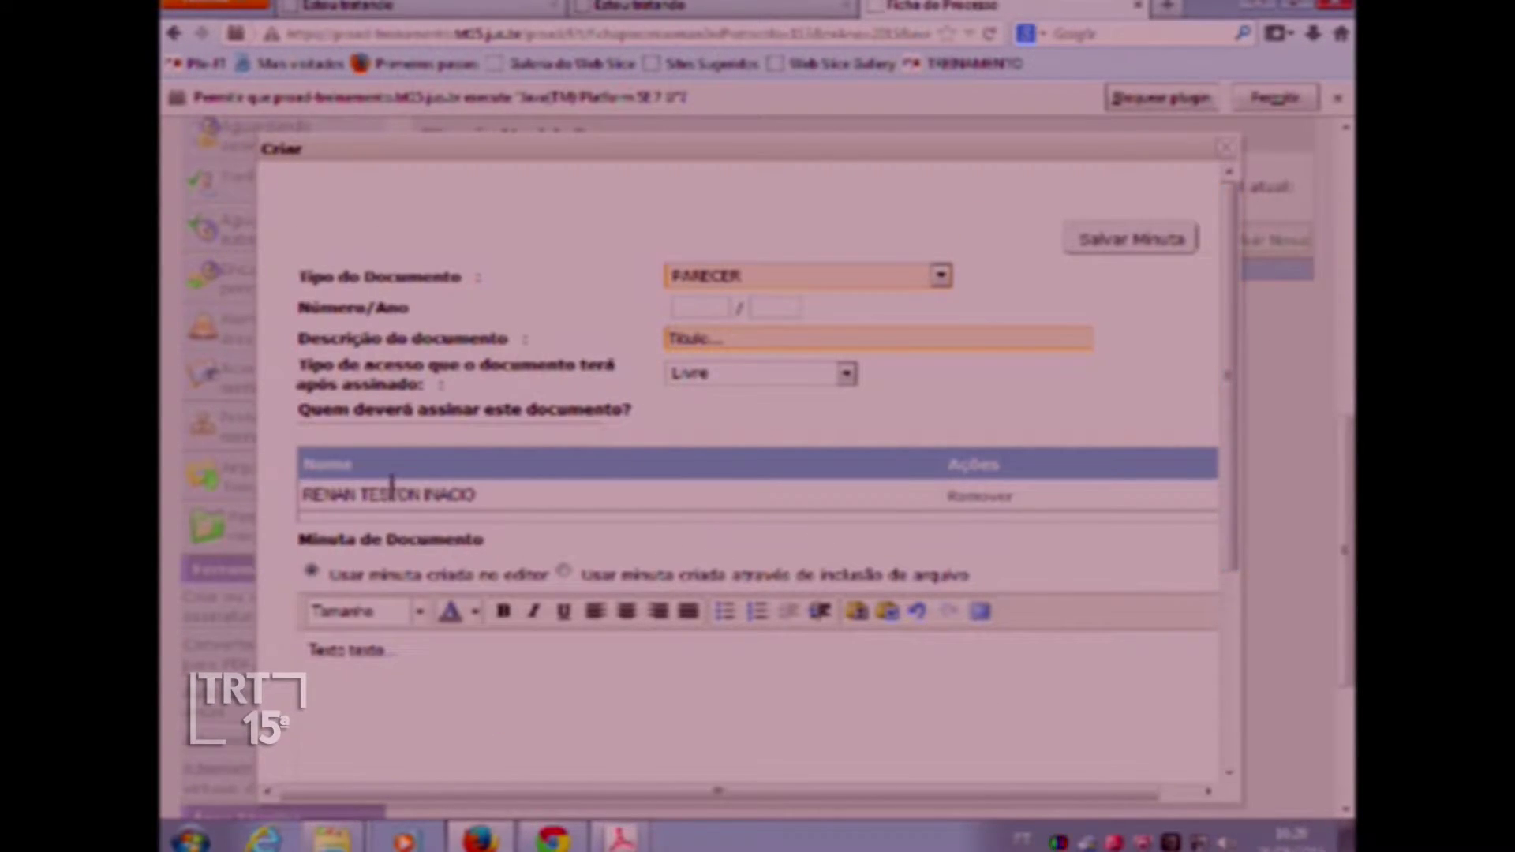
pyautogui.click(1129, 246)
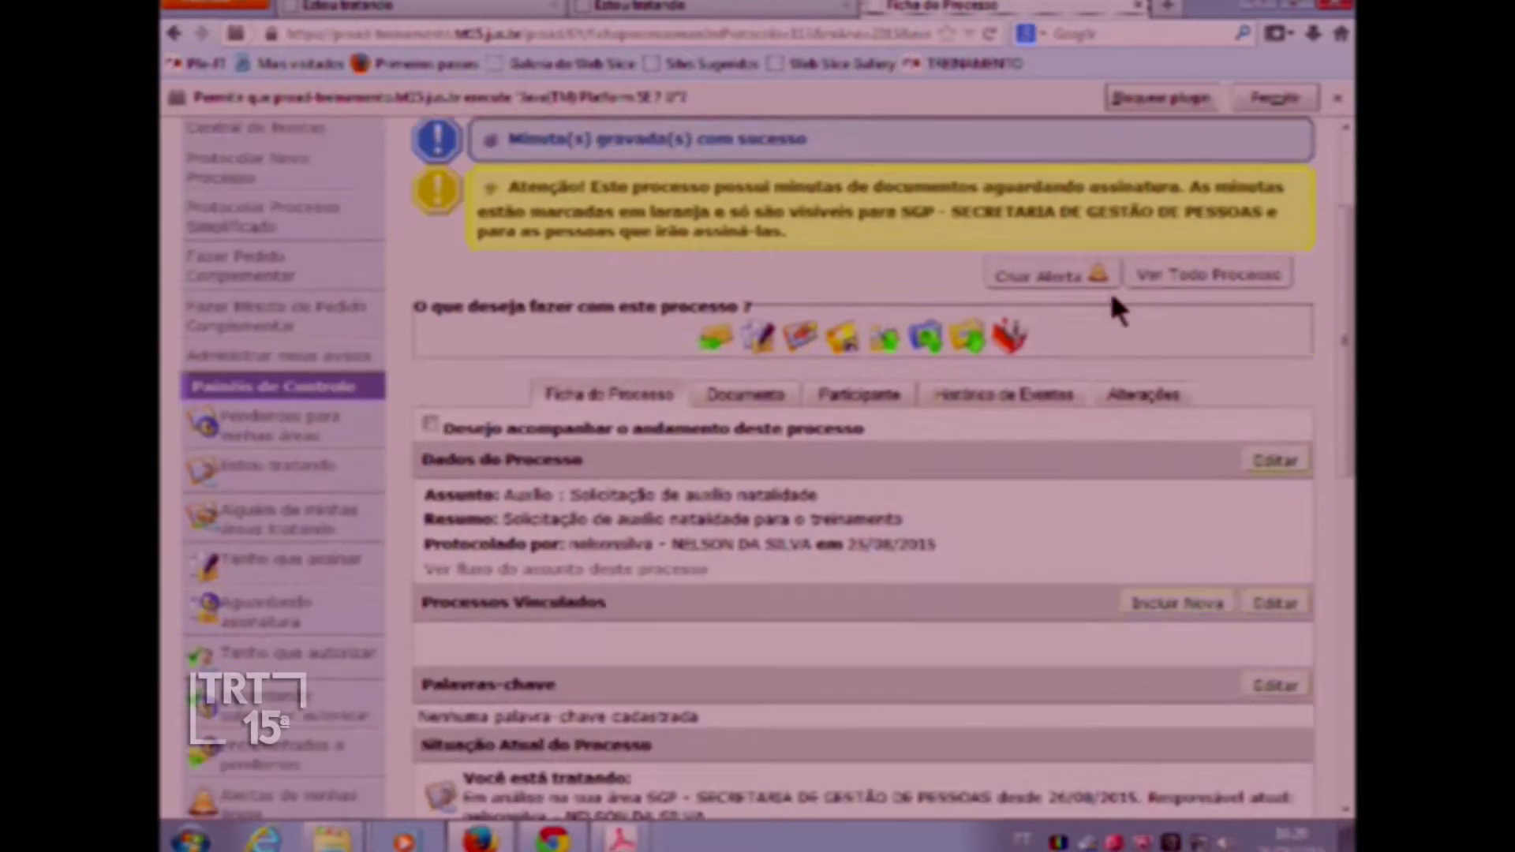
pyautogui.scroll(-3, 1110, 291)
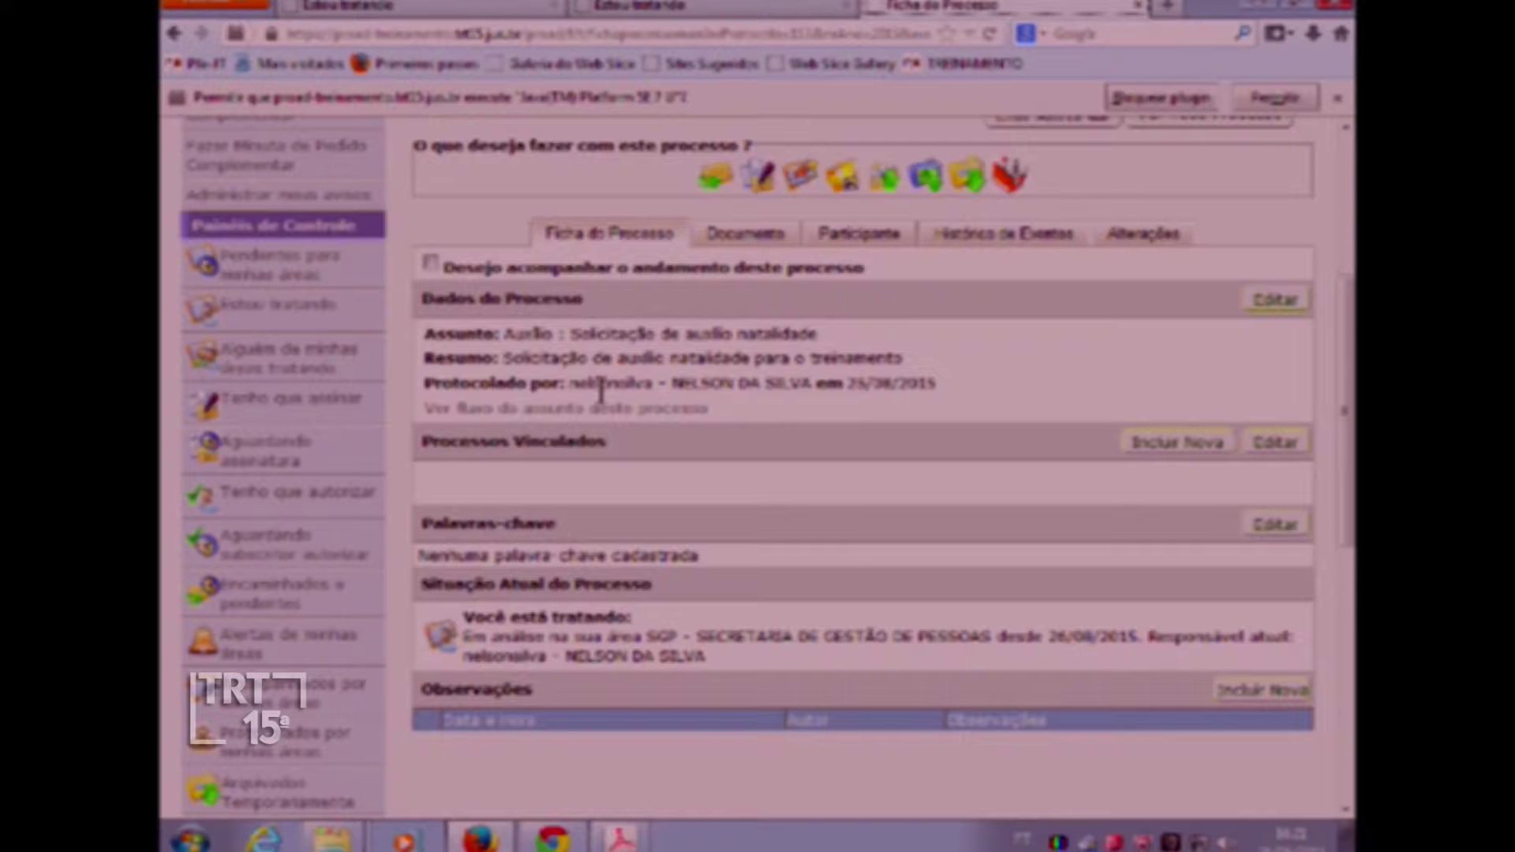
pyautogui.scroll(-3, 503, 483)
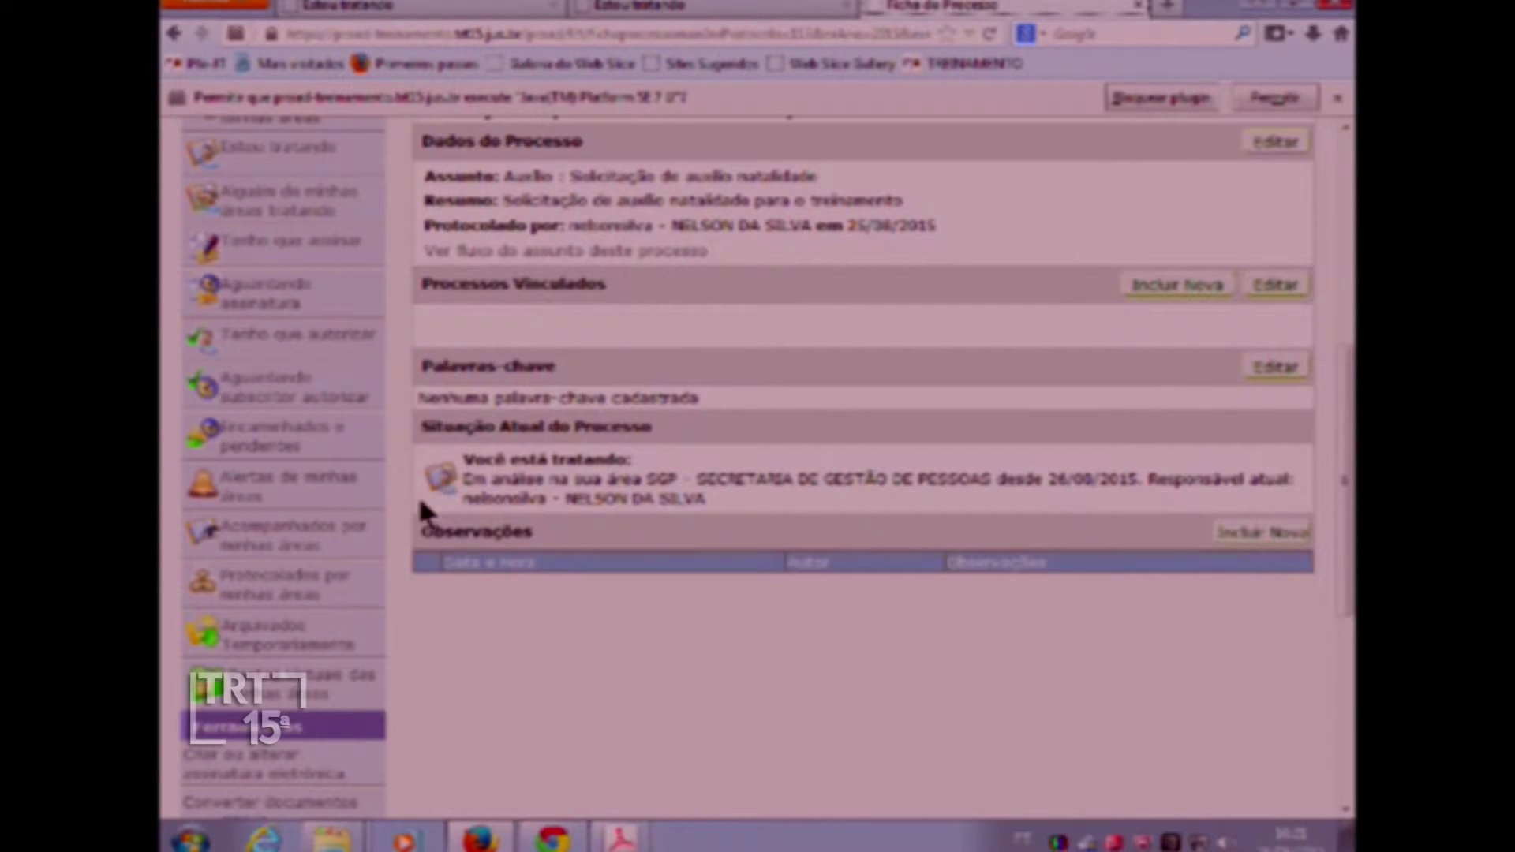
# Open Aguardando assinatura and scroll the drafts to find the 113/2015 PARECER
pyautogui.click(274, 303)
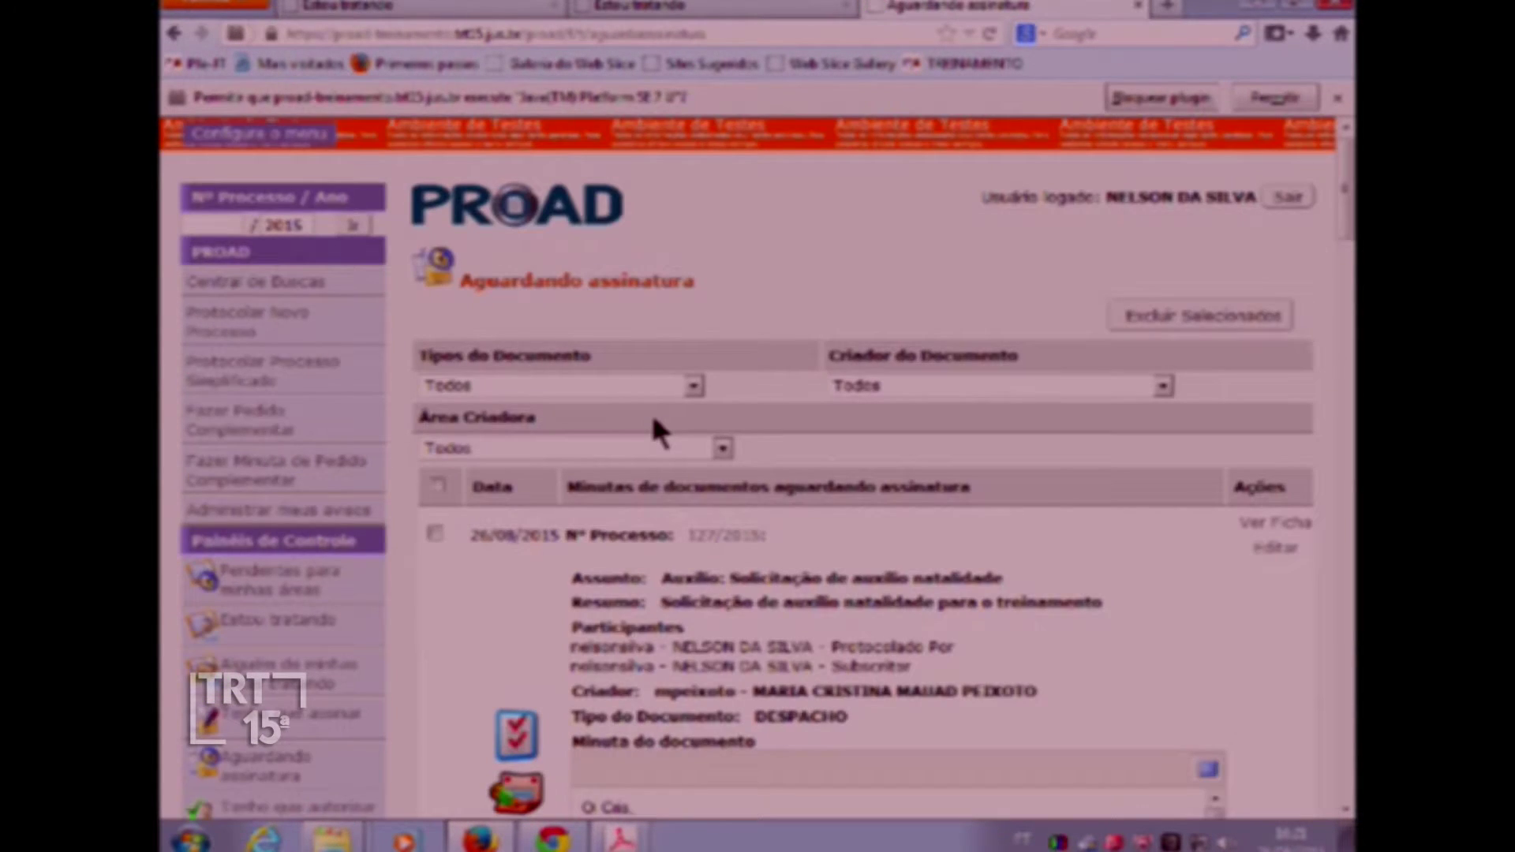
pyautogui.scroll(-7, 665, 456)
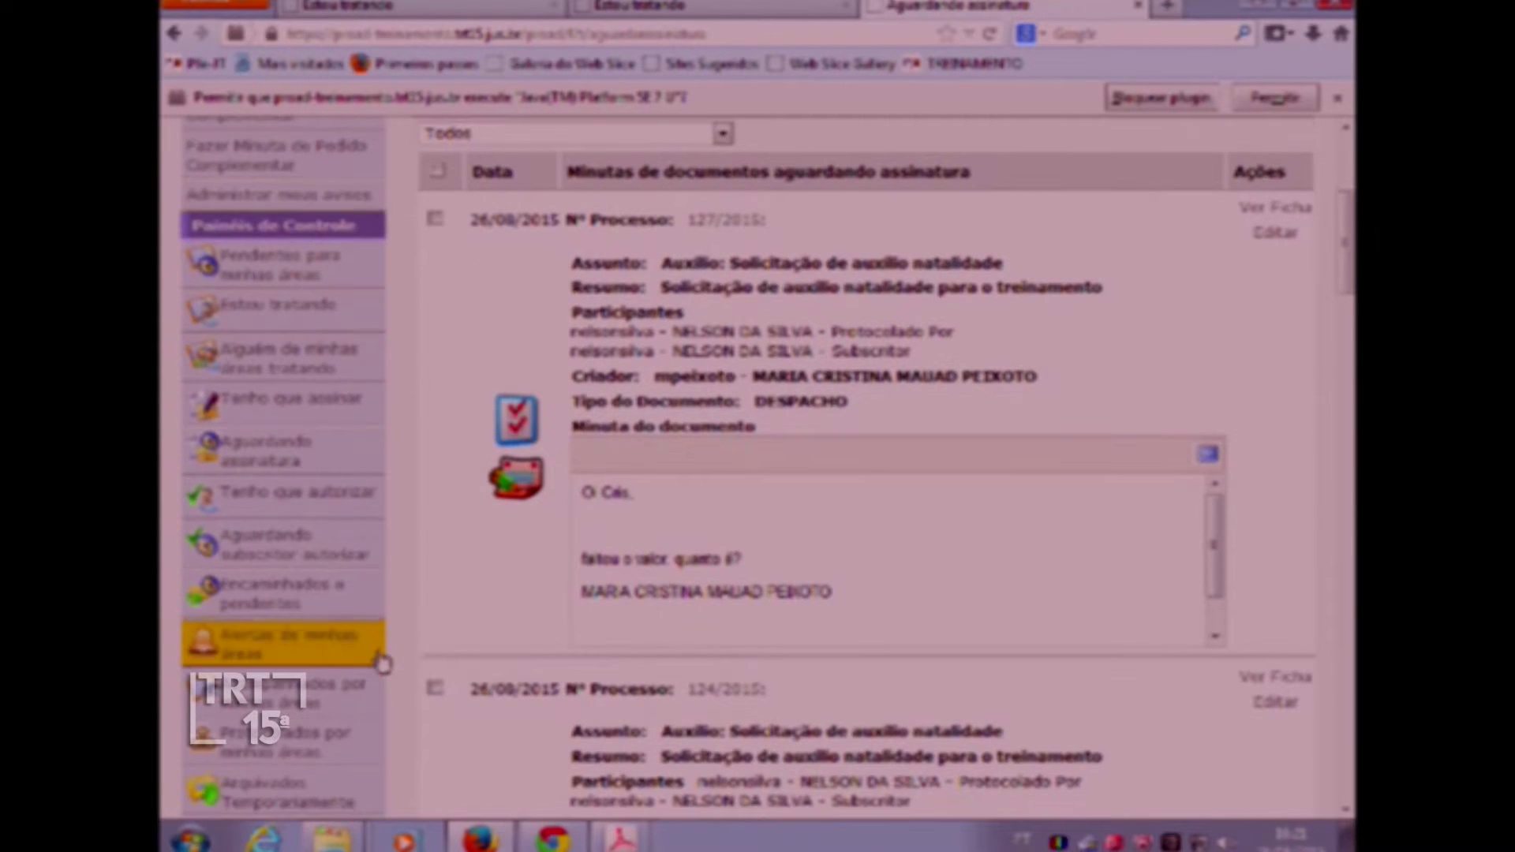
pyautogui.scroll(-3, 526, 576)
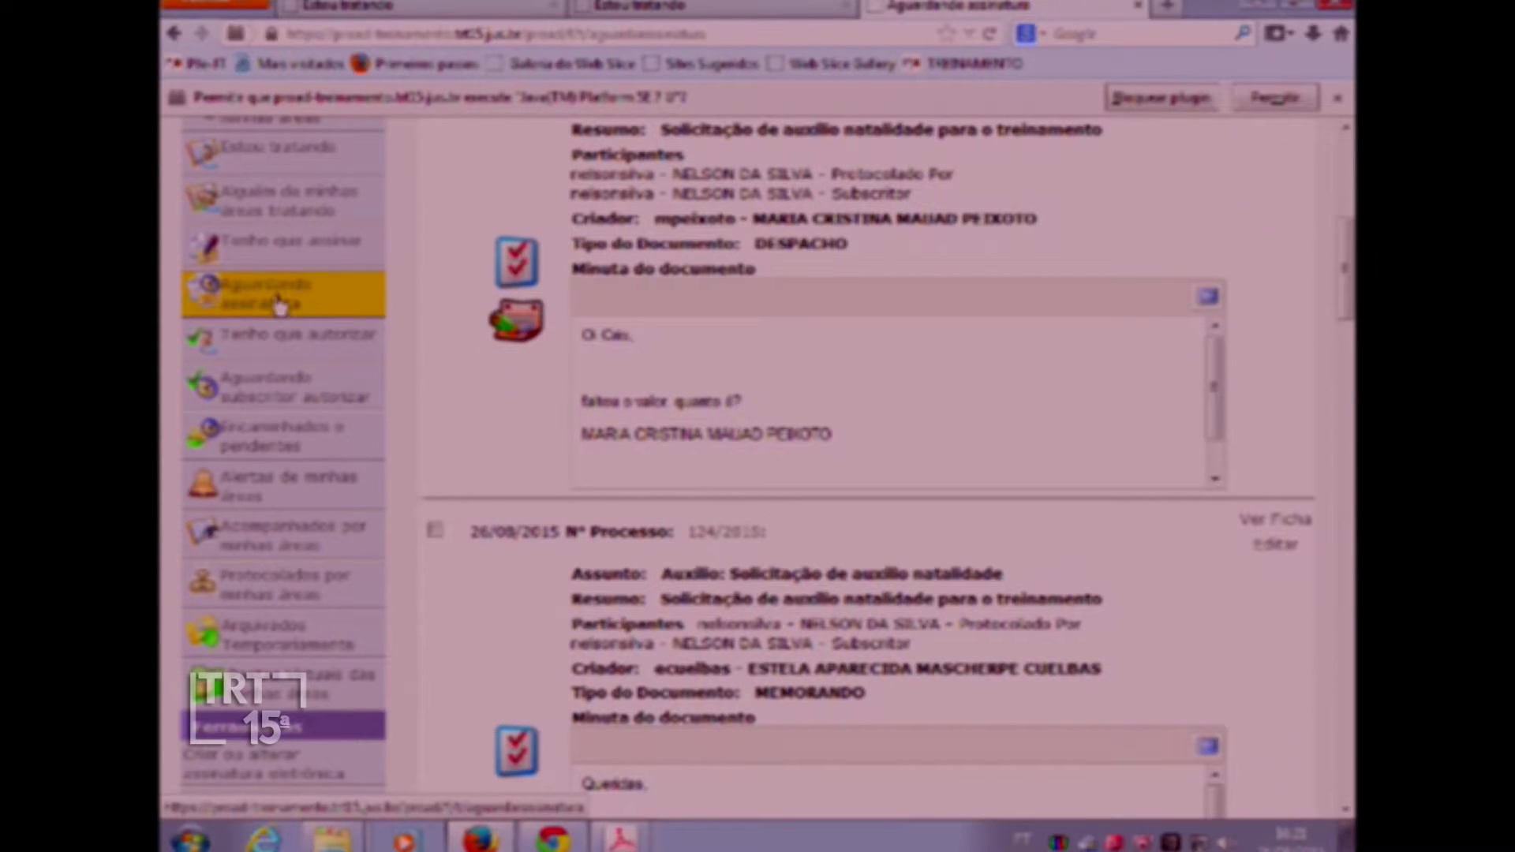
pyautogui.scroll(7, 686, 388)
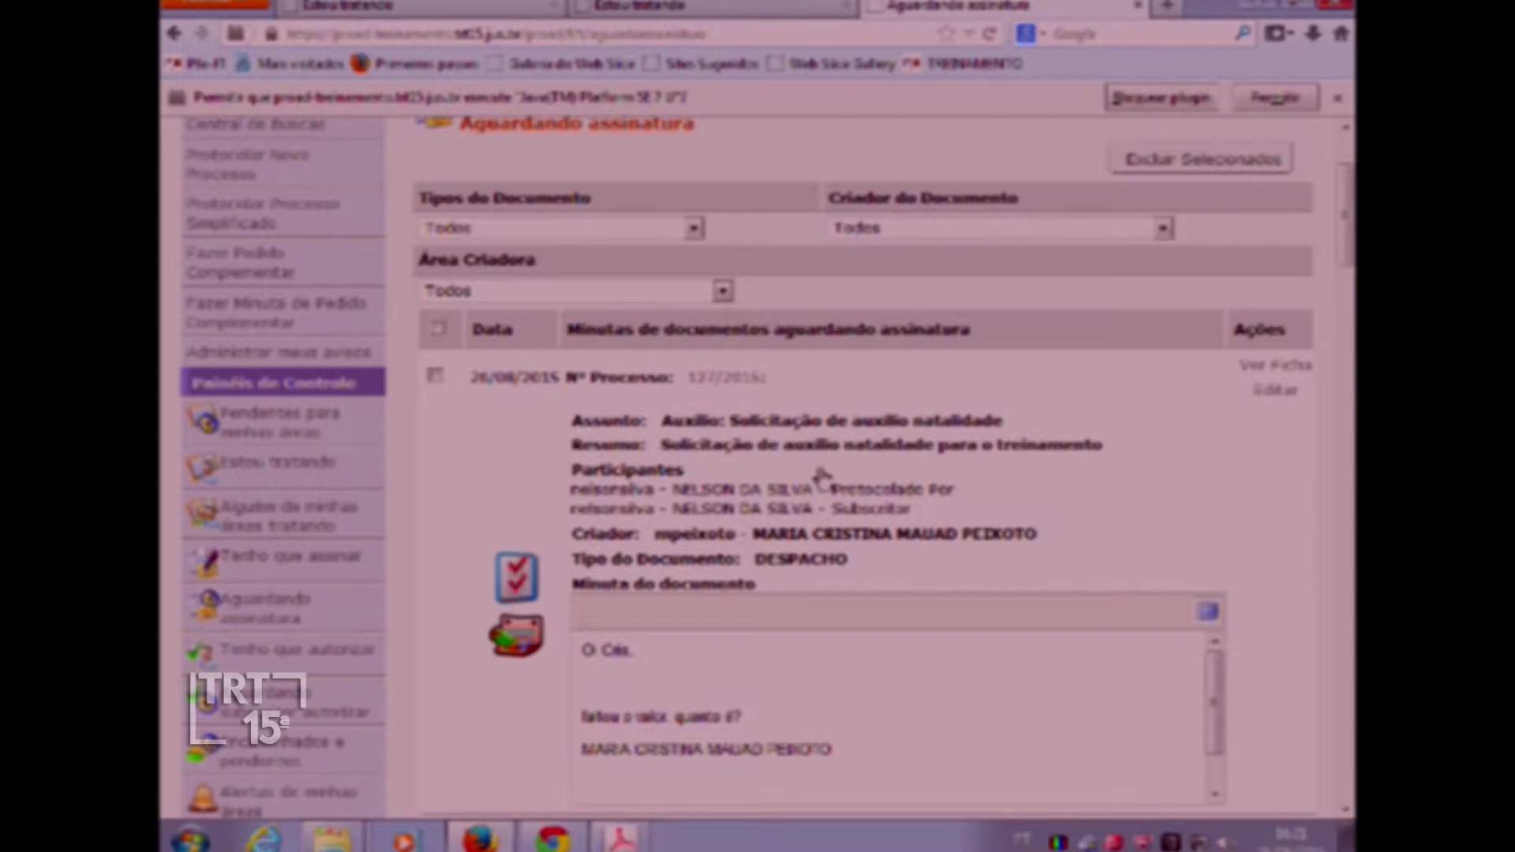
pyautogui.scroll(-15, 821, 474)
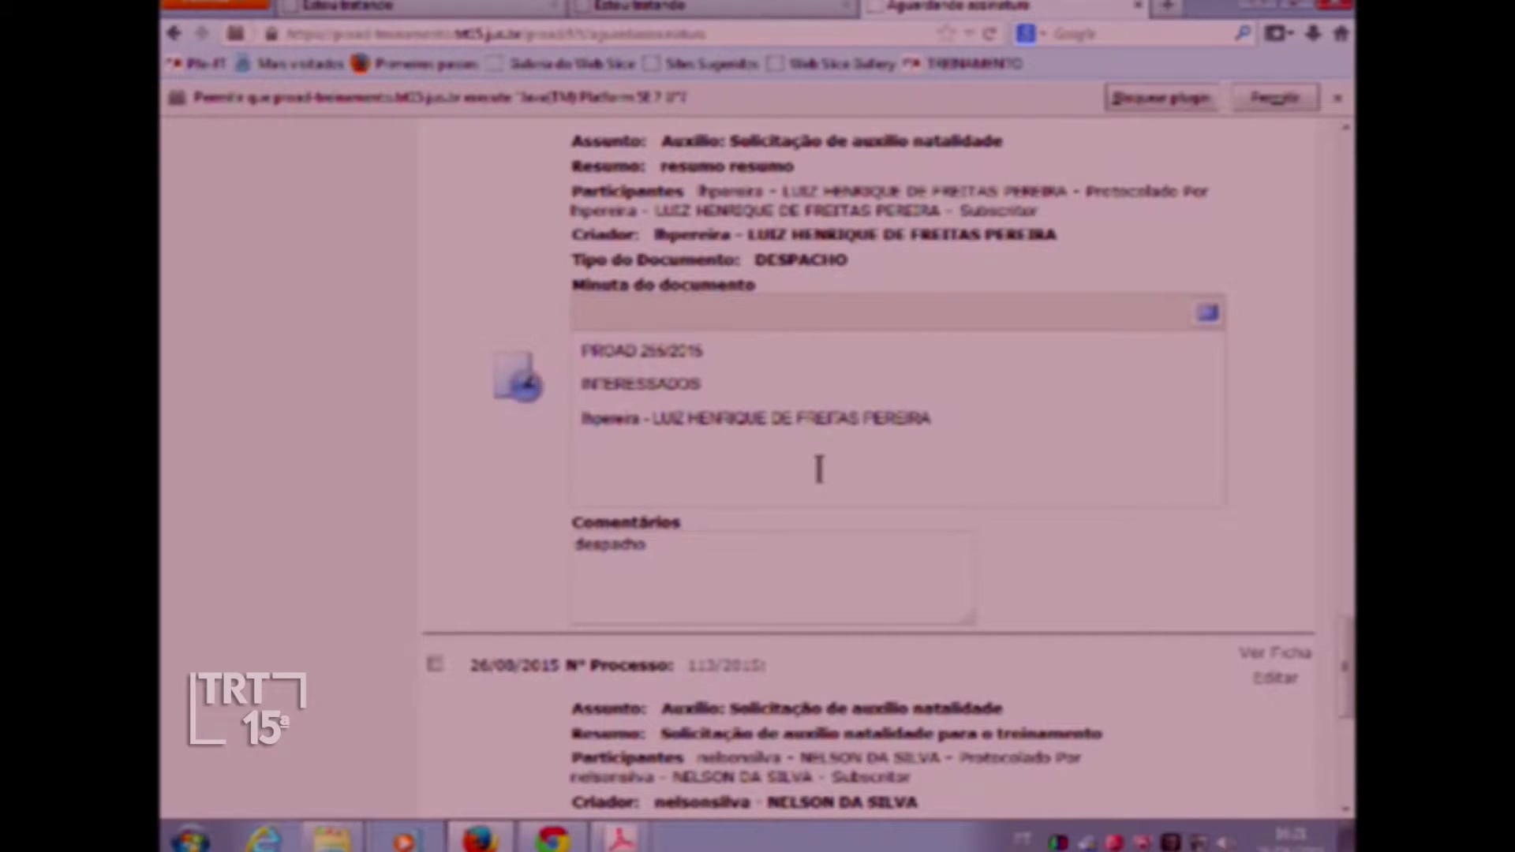
pyautogui.scroll(-6, 819, 469)
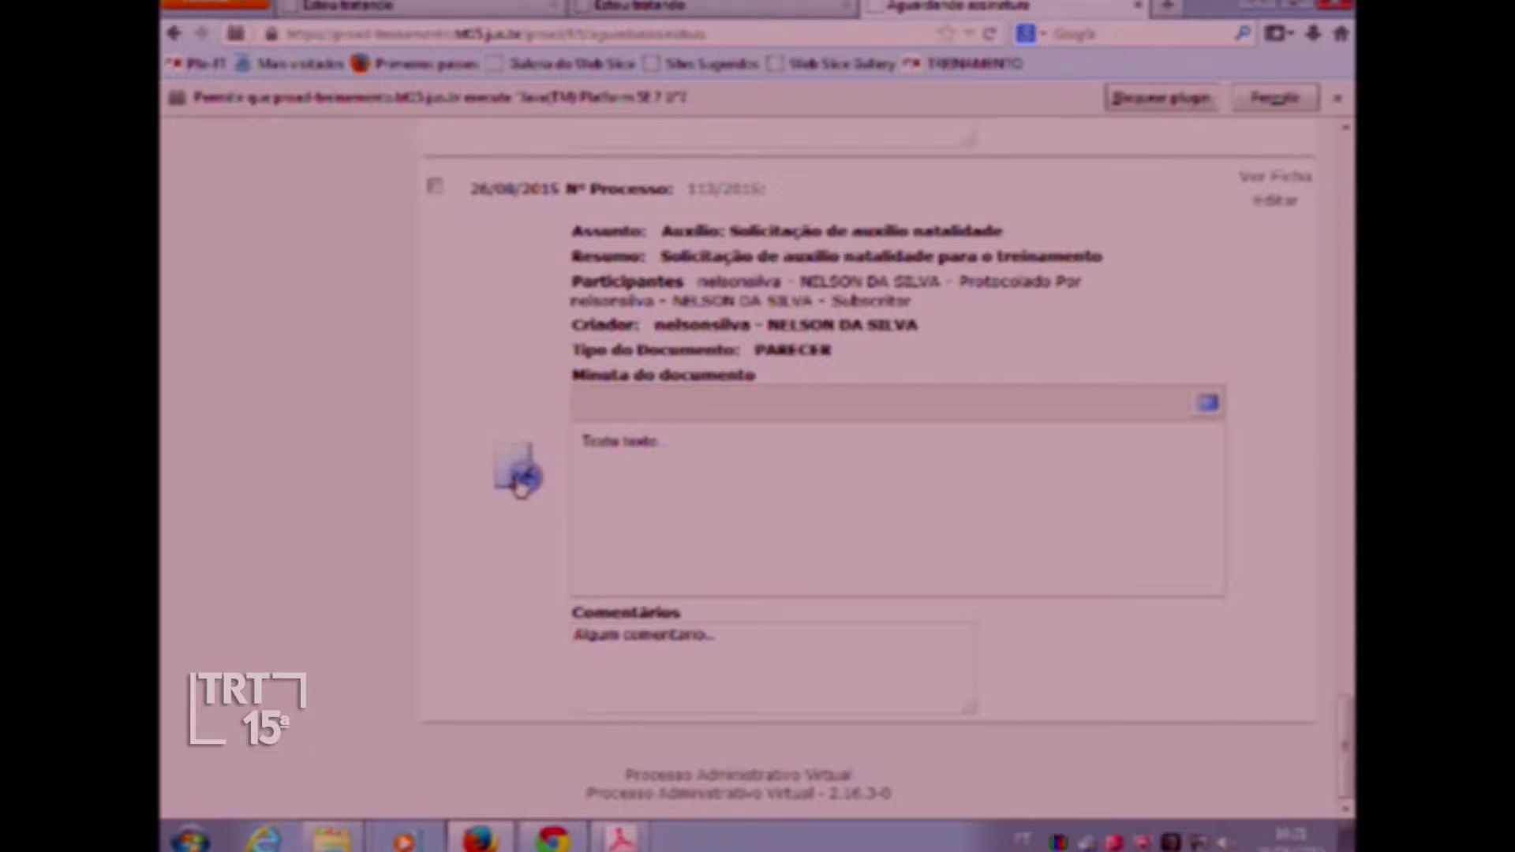
pyautogui.scroll(5, 1302, 509)
pyautogui.scroll(10, 1289, 517)
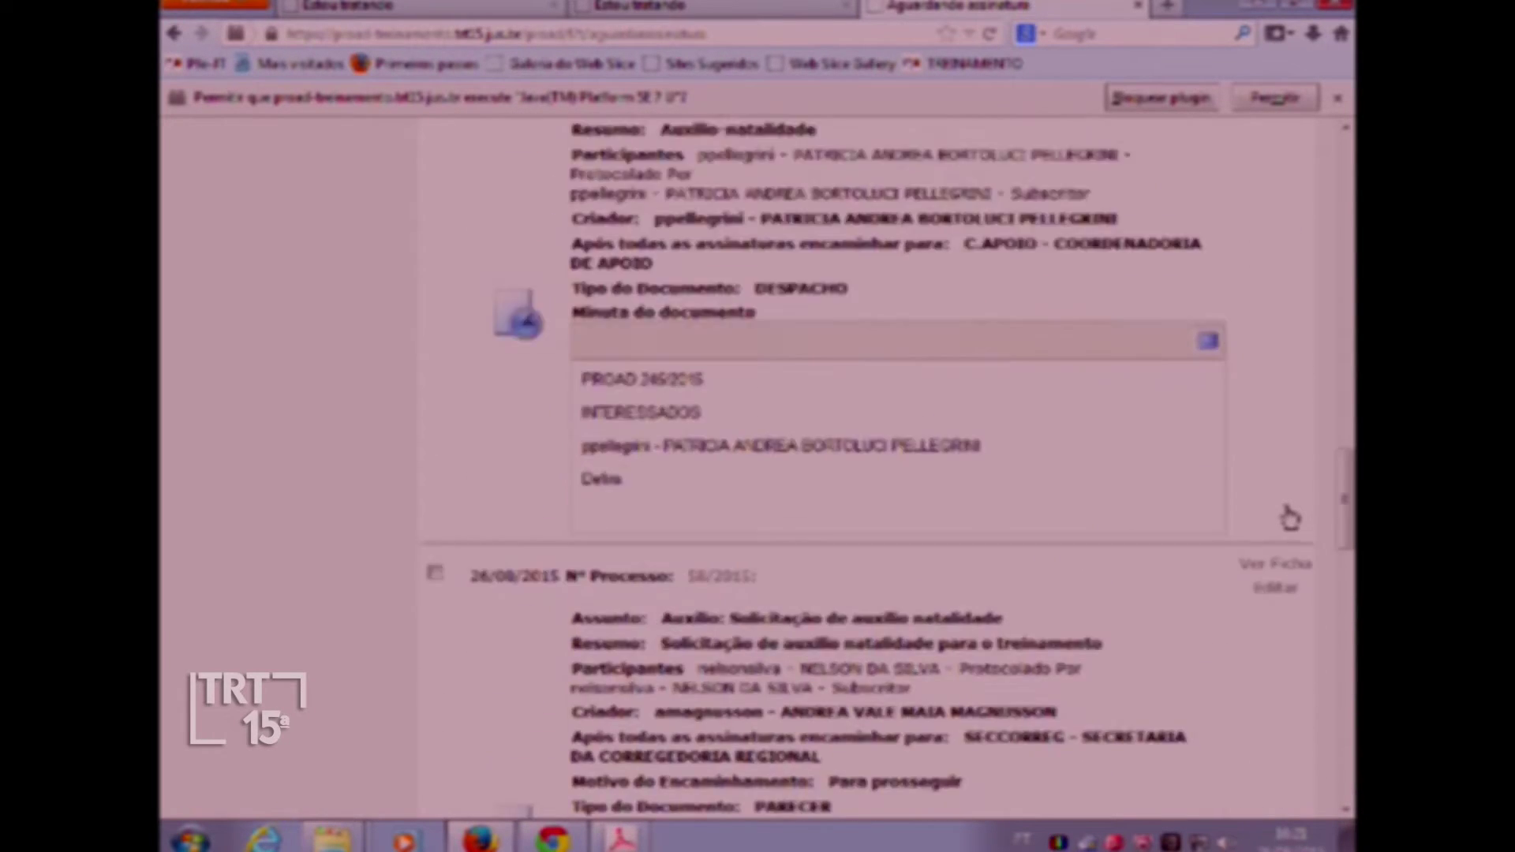
pyautogui.scroll(-3, 1289, 517)
pyautogui.scroll(-10, 1289, 519)
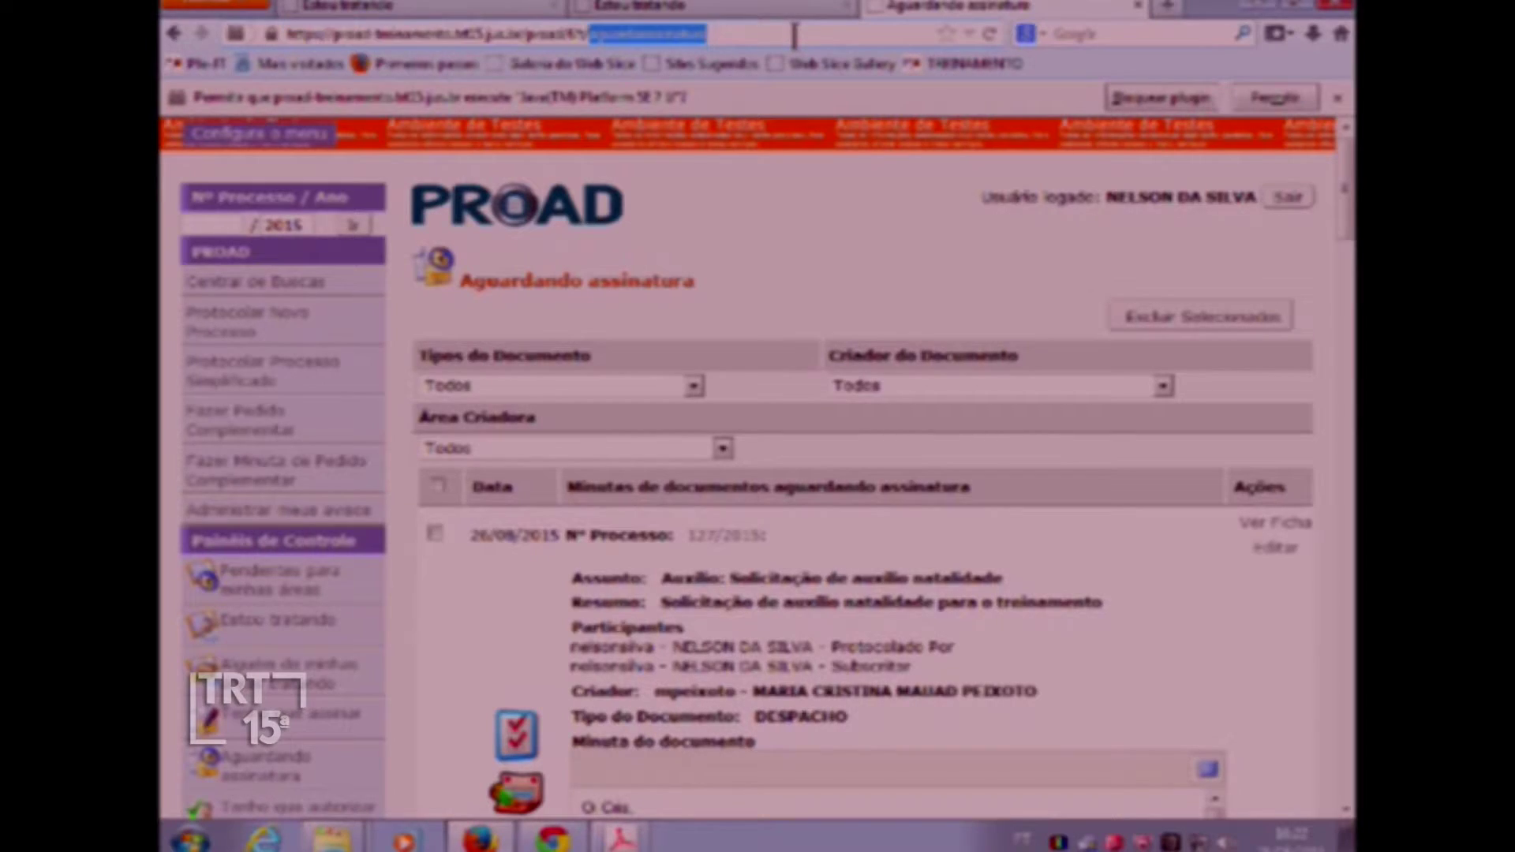
# Reload the aguardaassinatura page with the '?ne' parameter to act as the signing user
pyautogui.click(794, 35)
pyautogui.write('?ne')
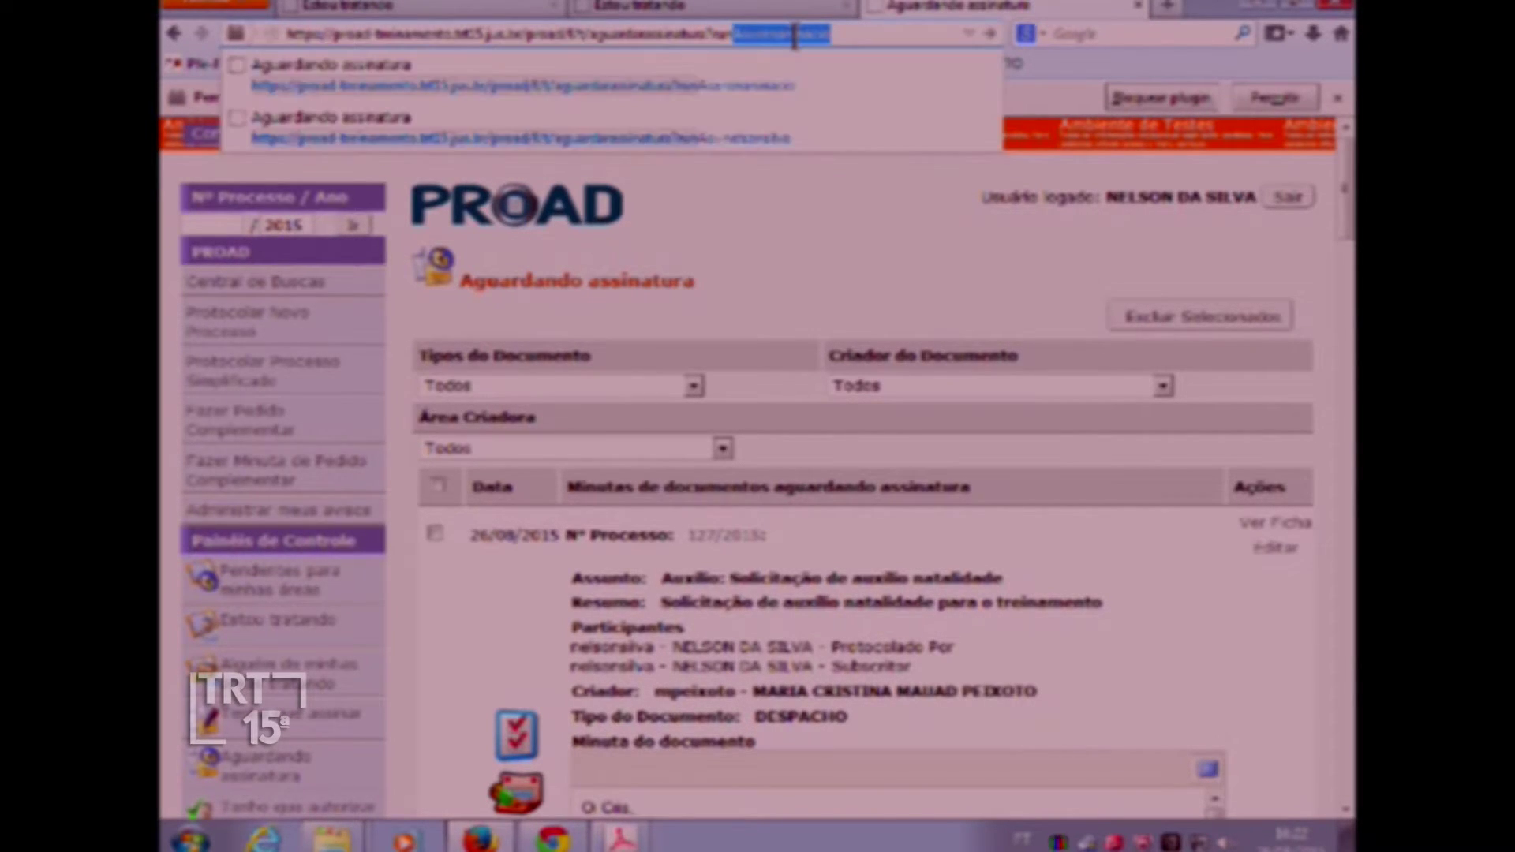
pyautogui.press('Return')
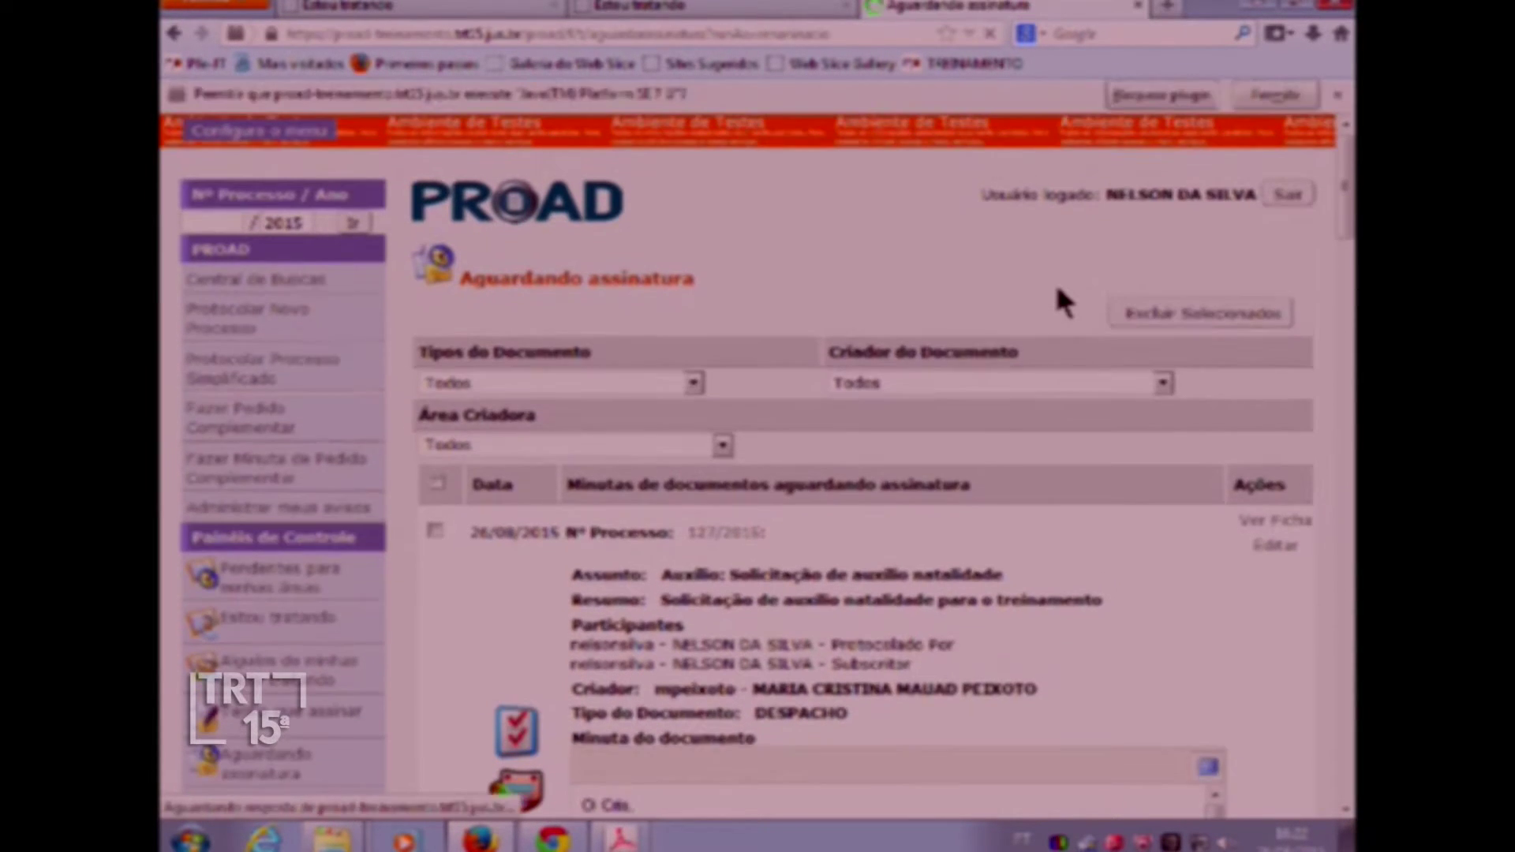
pyautogui.moveTo(1063, 196); pyautogui.dragTo(1223, 197)
pyautogui.scroll(-3, 850, 331)
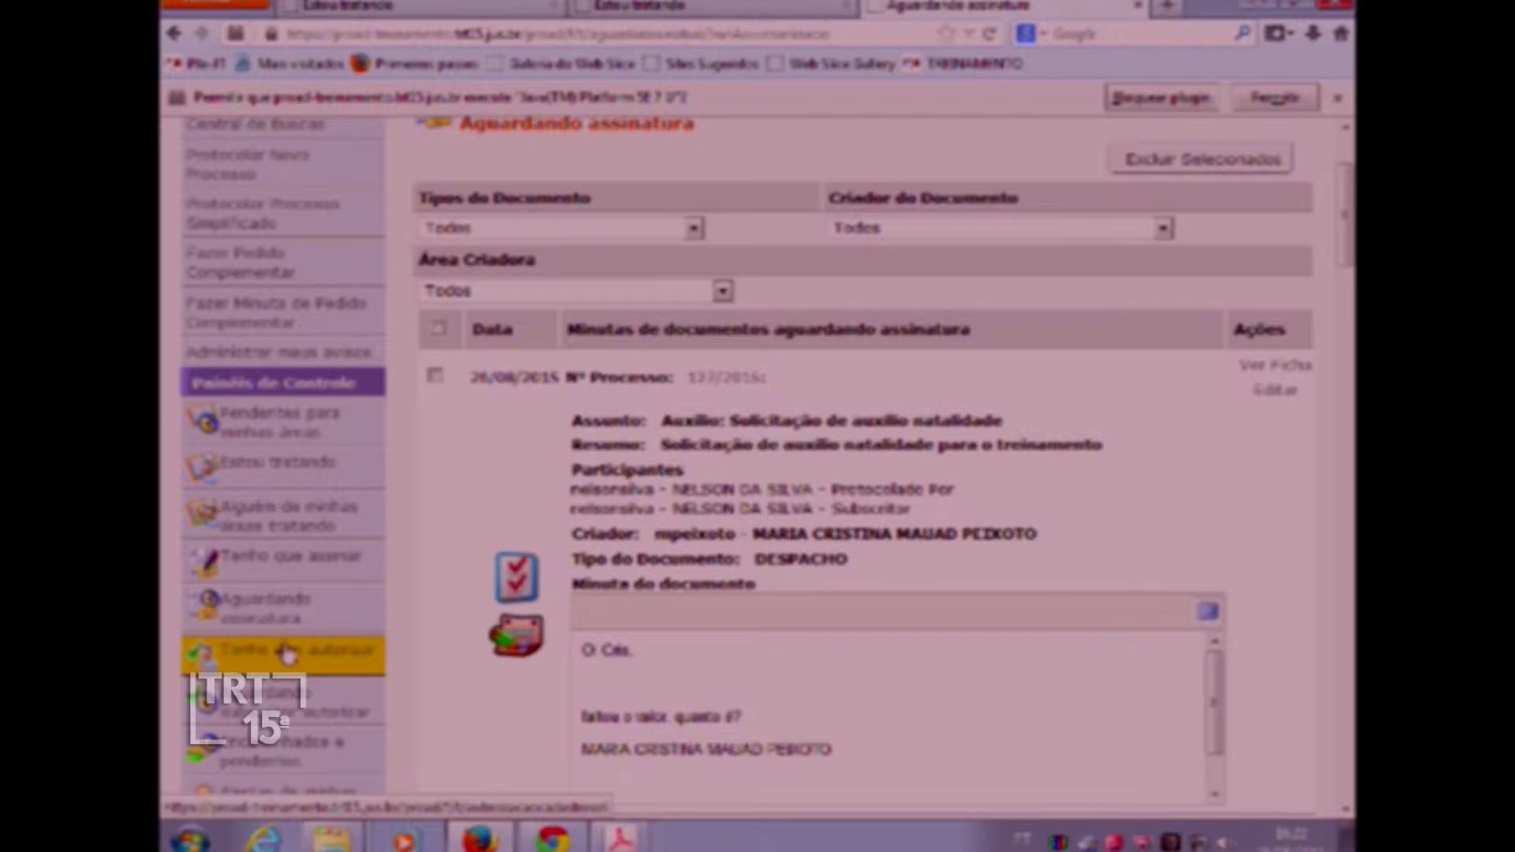
# In Tenho que assinar, tick the 113/2015 PARECER draft and open its process record with Ver Ficha
pyautogui.click(331, 574)
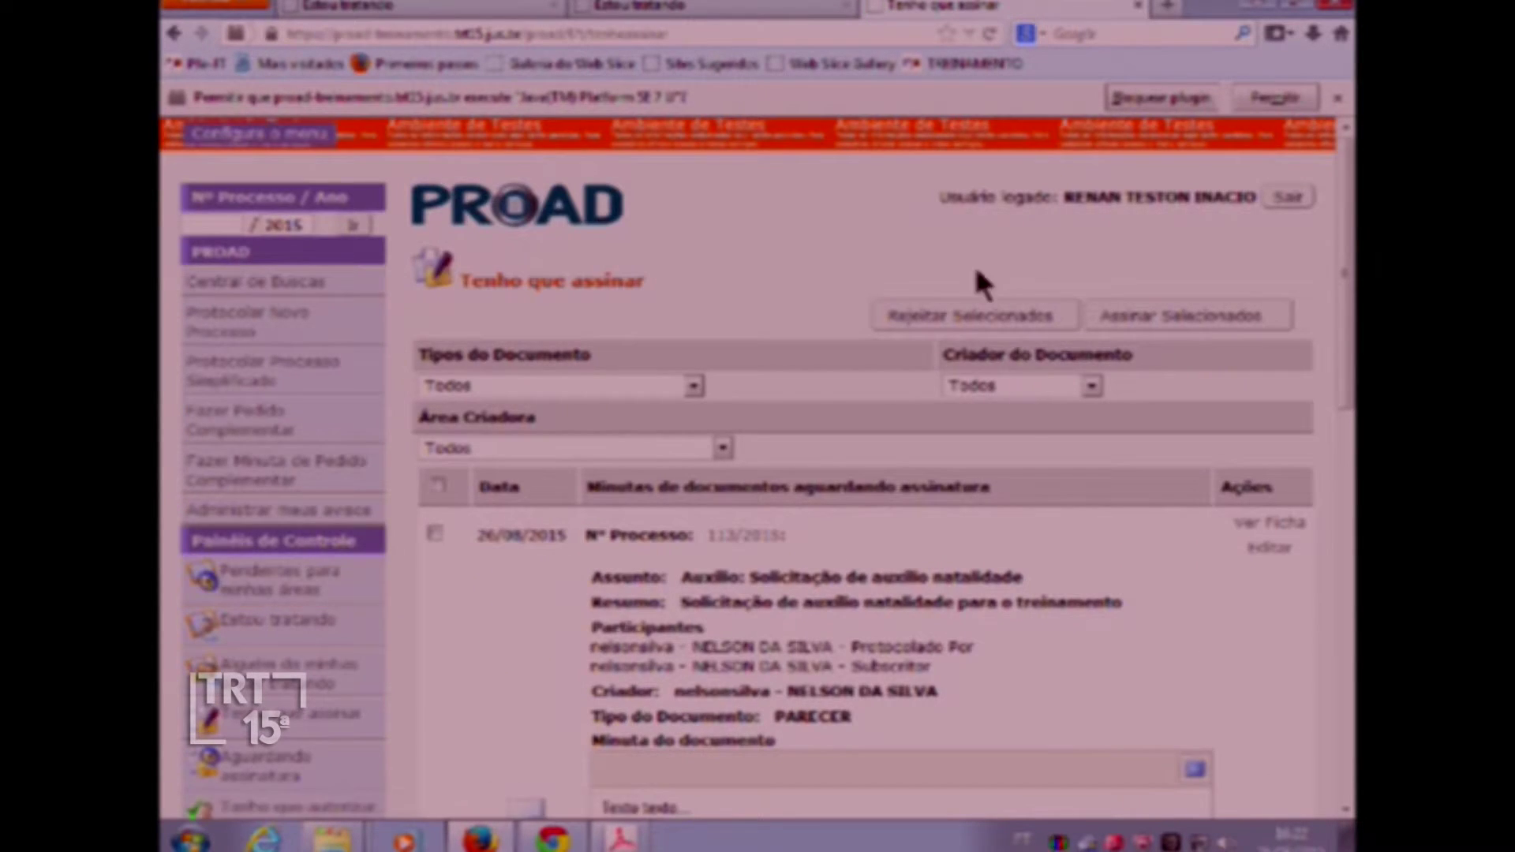
pyautogui.scroll(-4, 976, 272)
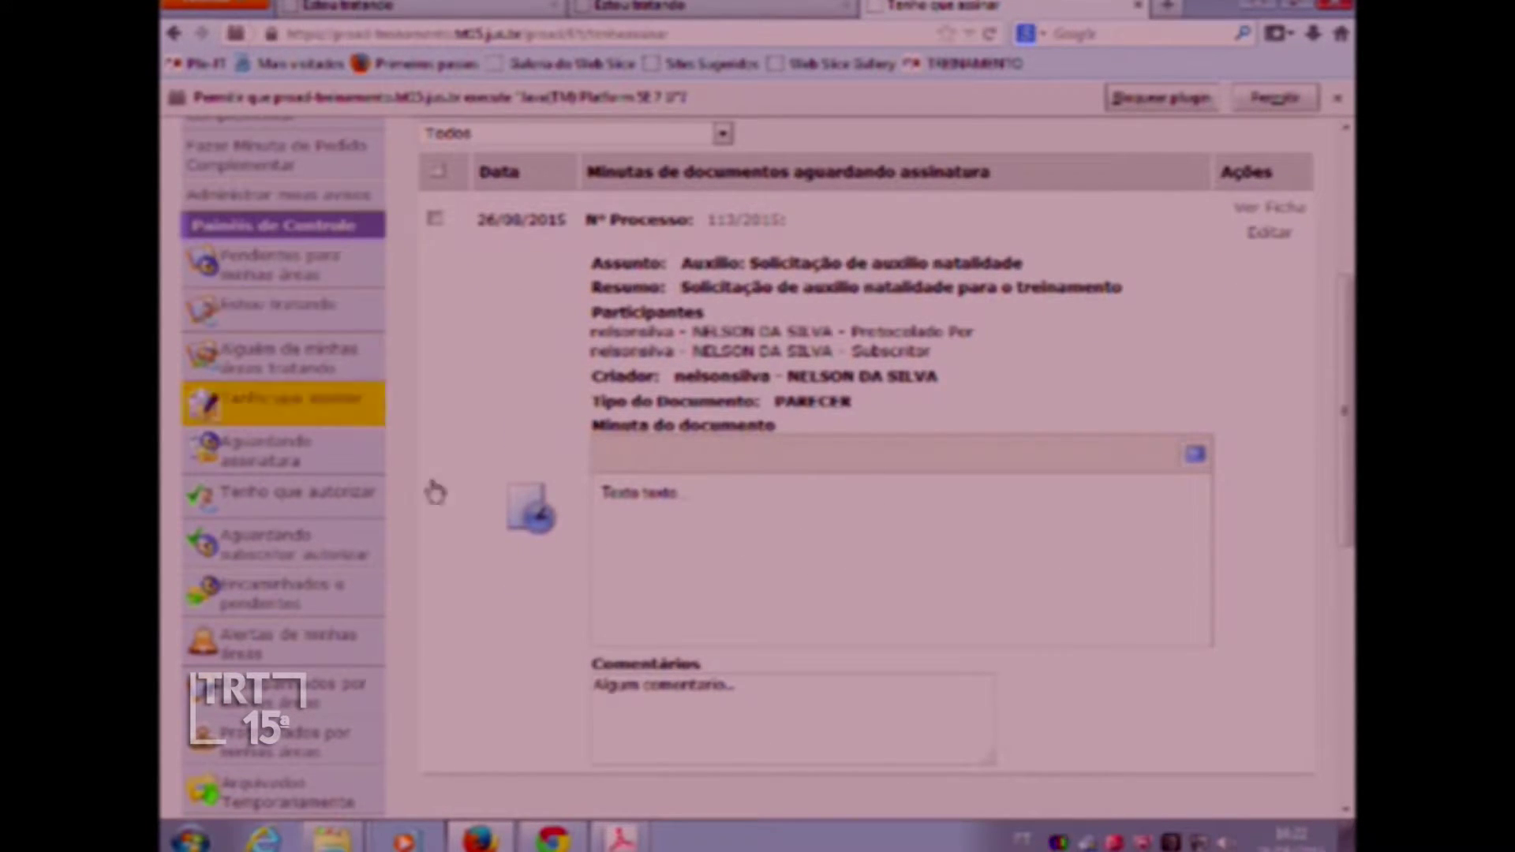
pyautogui.scroll(3, 754, 531)
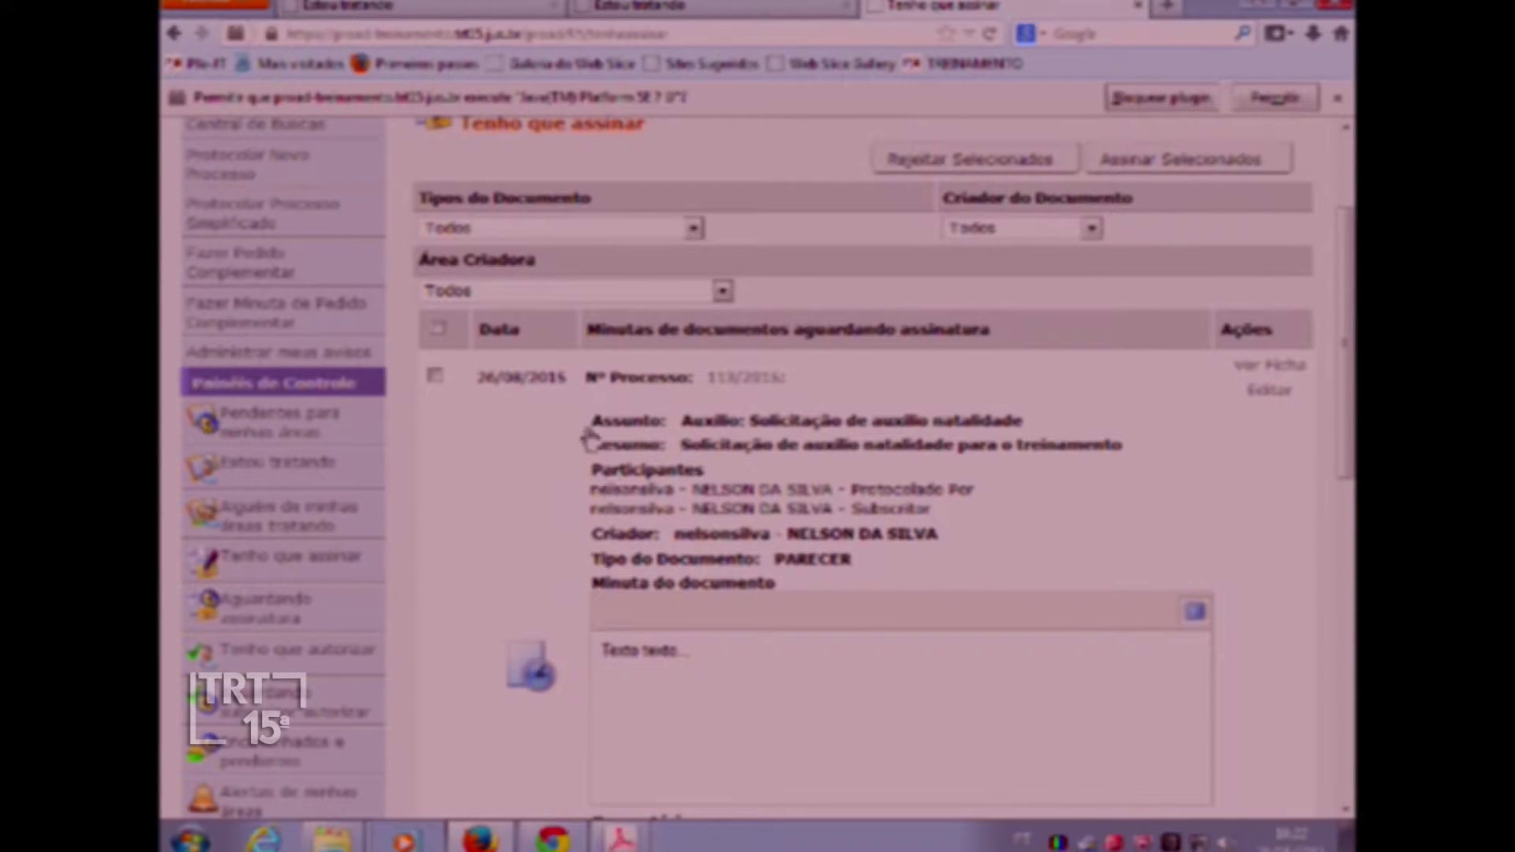
pyautogui.click(435, 375)
pyautogui.click(1254, 367)
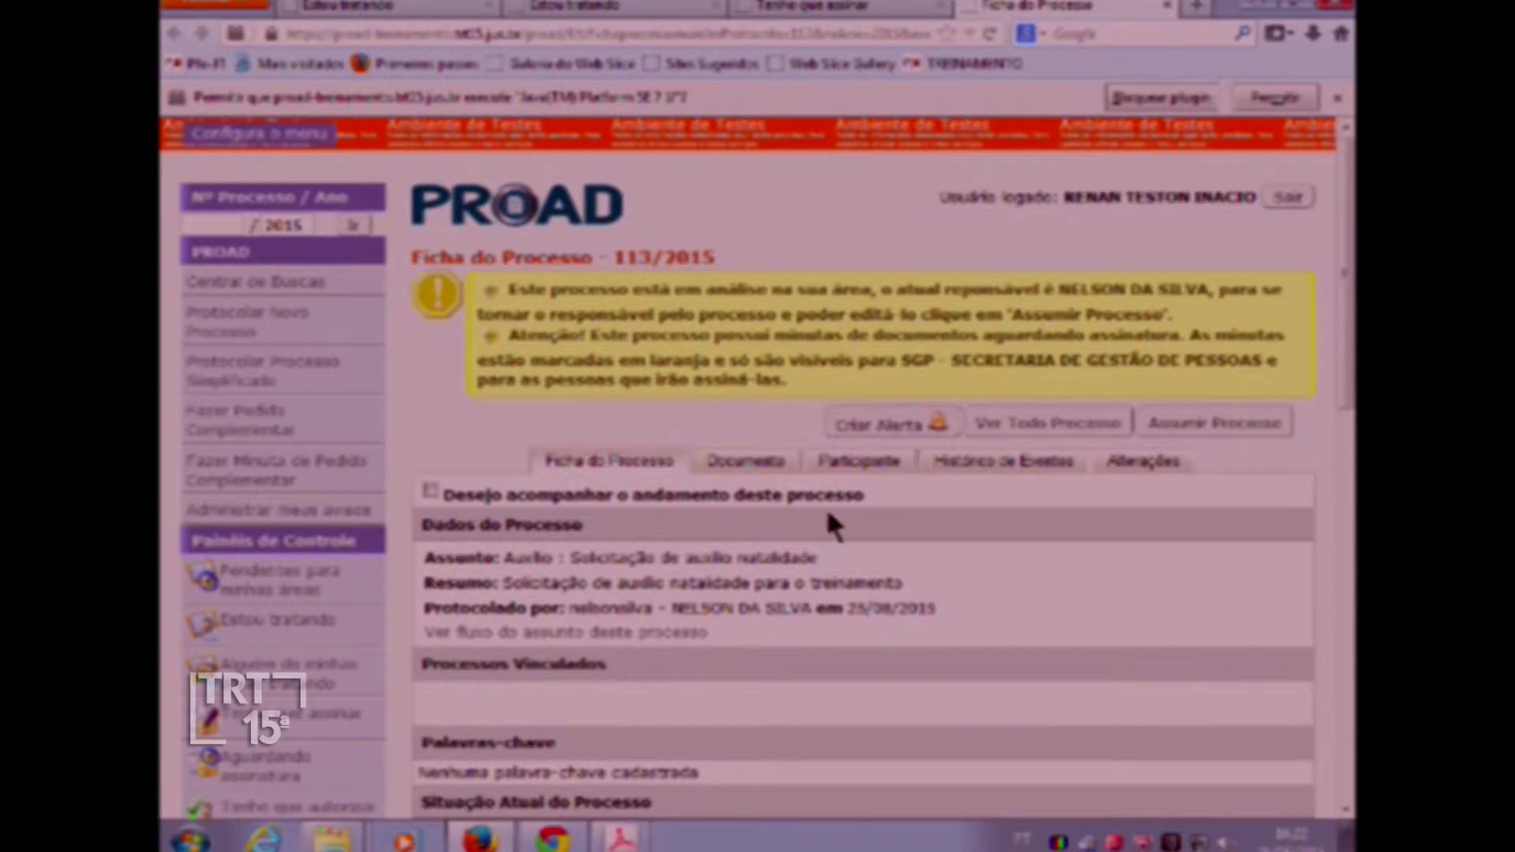
# Show process 113/2015's Documento tab, zoomed in, with its five documents including the PARECER draft
pyautogui.click(764, 461)
pyautogui.scroll(-3, 751, 457)
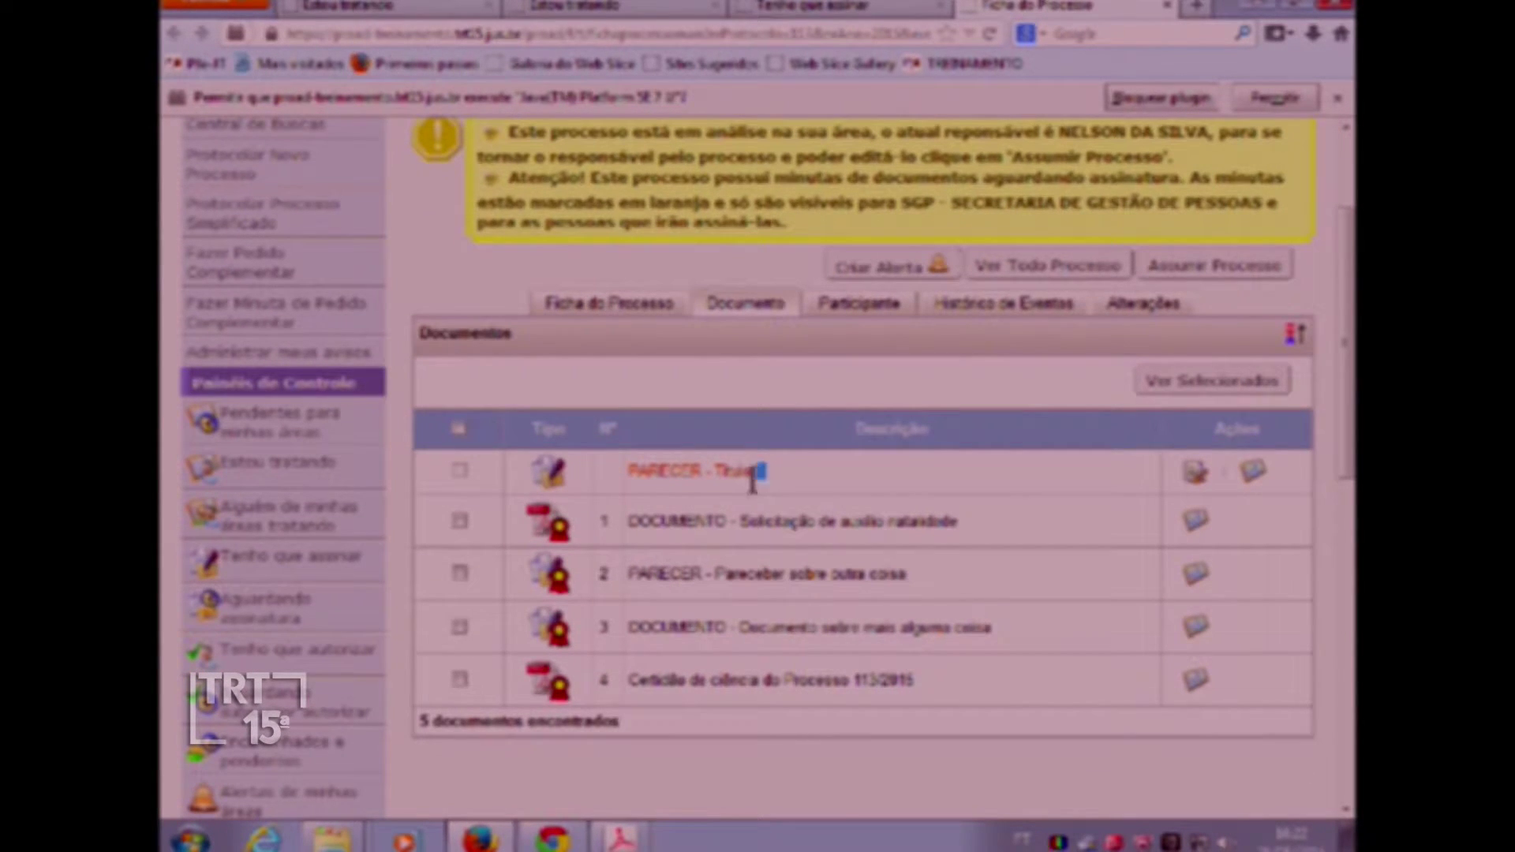
pyautogui.click(686, 556)
pyautogui.hotkey('ctrl', '+')
pyautogui.hotkey('ctrl', '+')
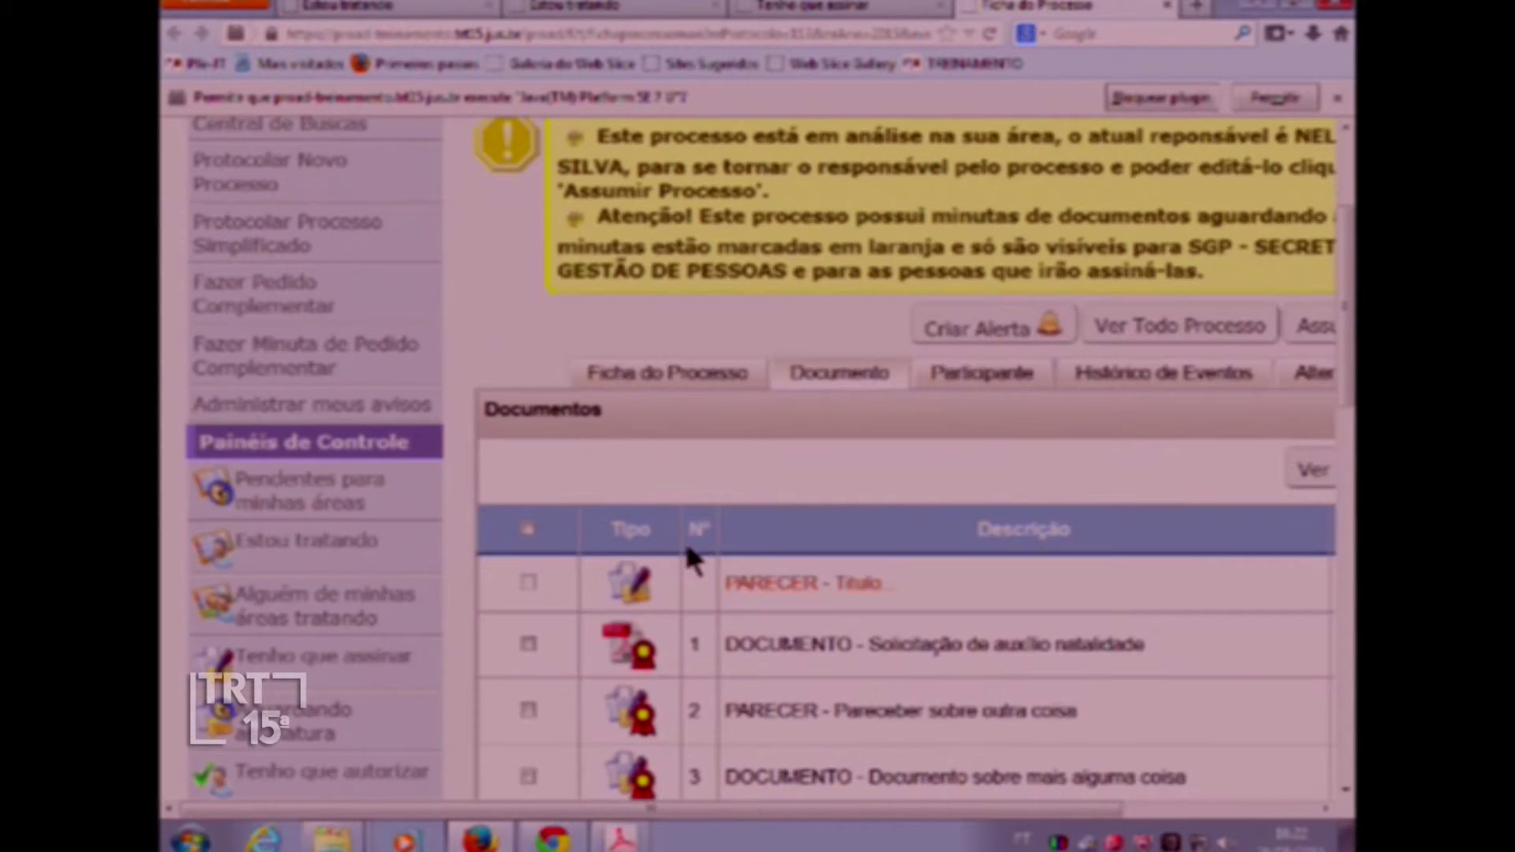
pyautogui.scroll(-5, 683, 537)
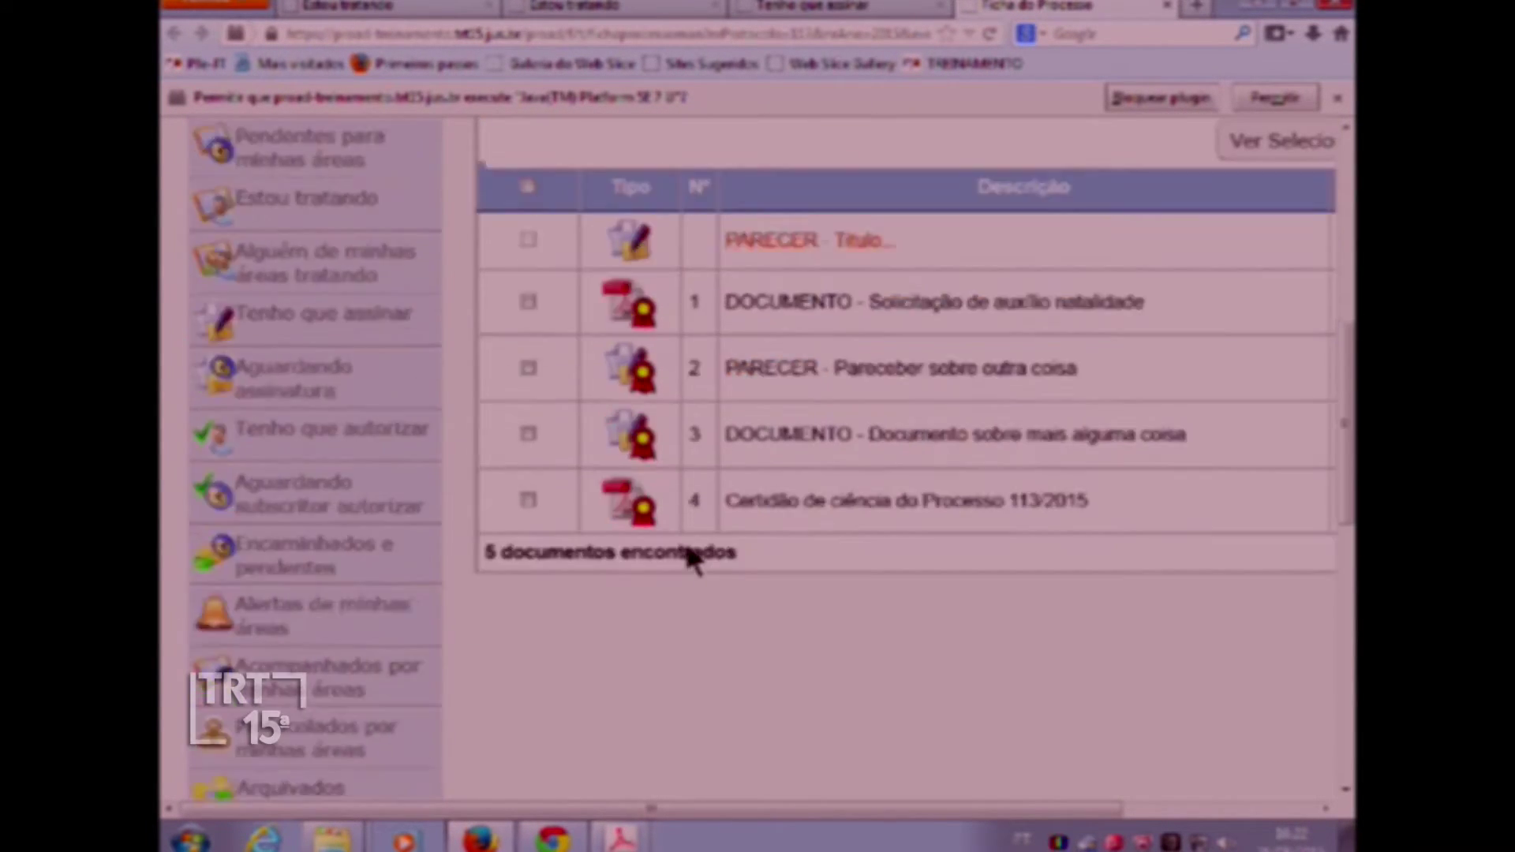
pyautogui.scroll(3, 741, 584)
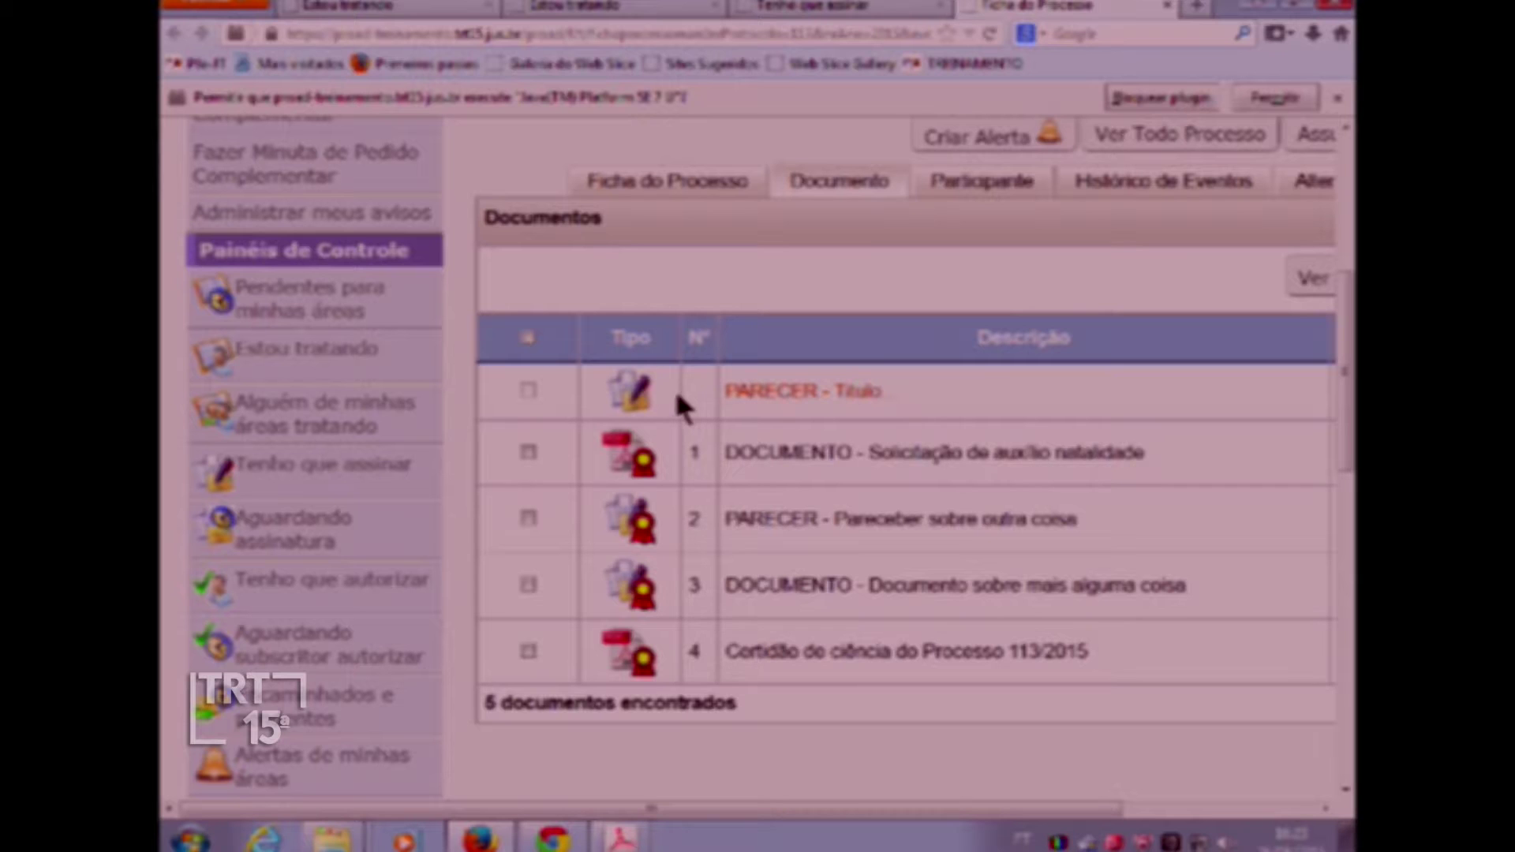
# Return to the Tenho que assinar tab and review the 113/2015 PARECER's subject and draft text
pyautogui.click(907, 8)
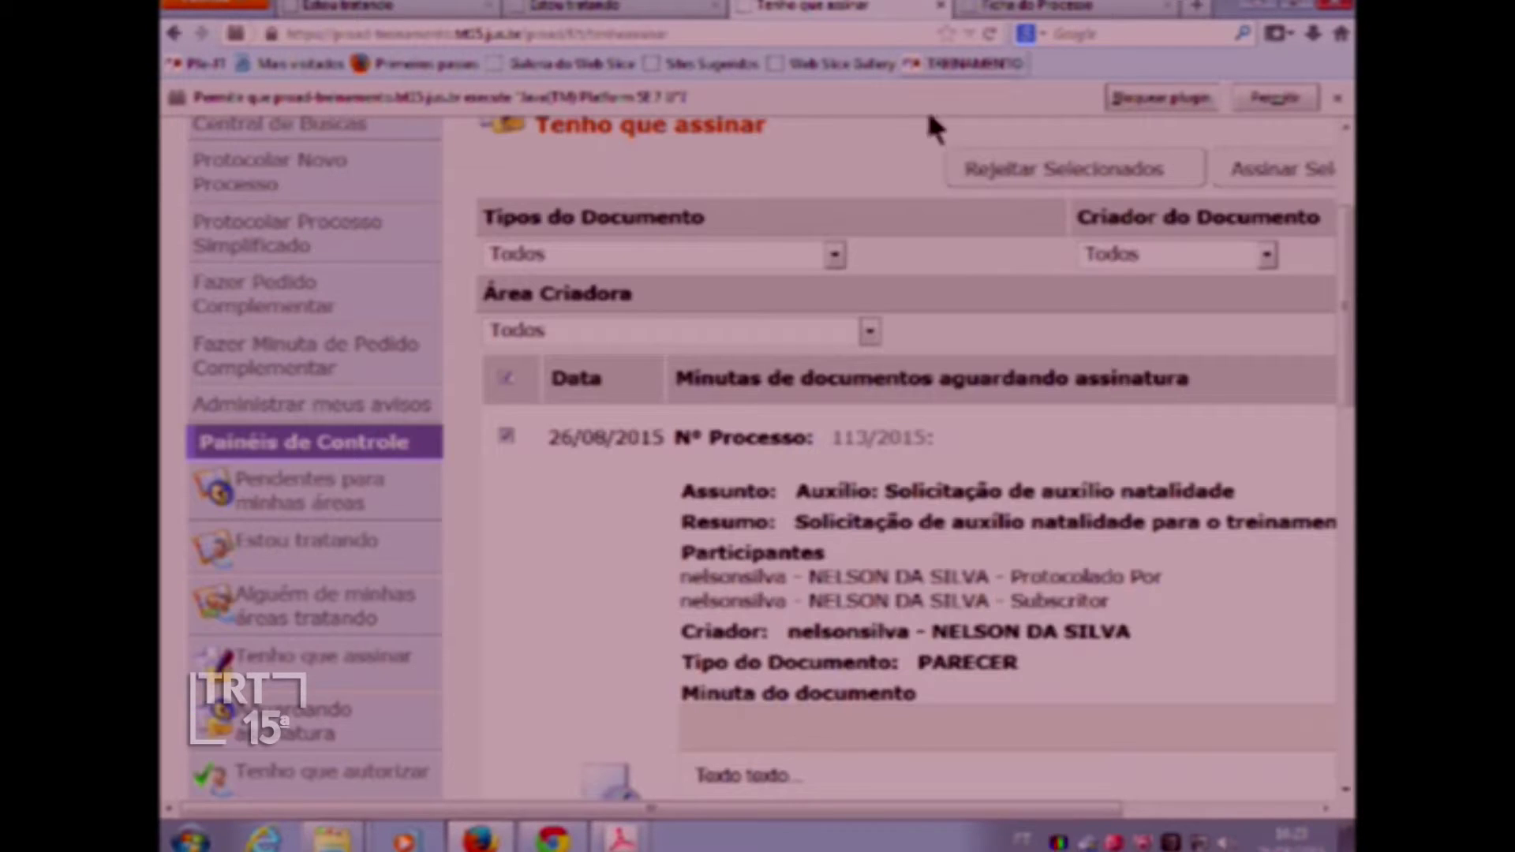
pyautogui.scroll(-5, 714, 690)
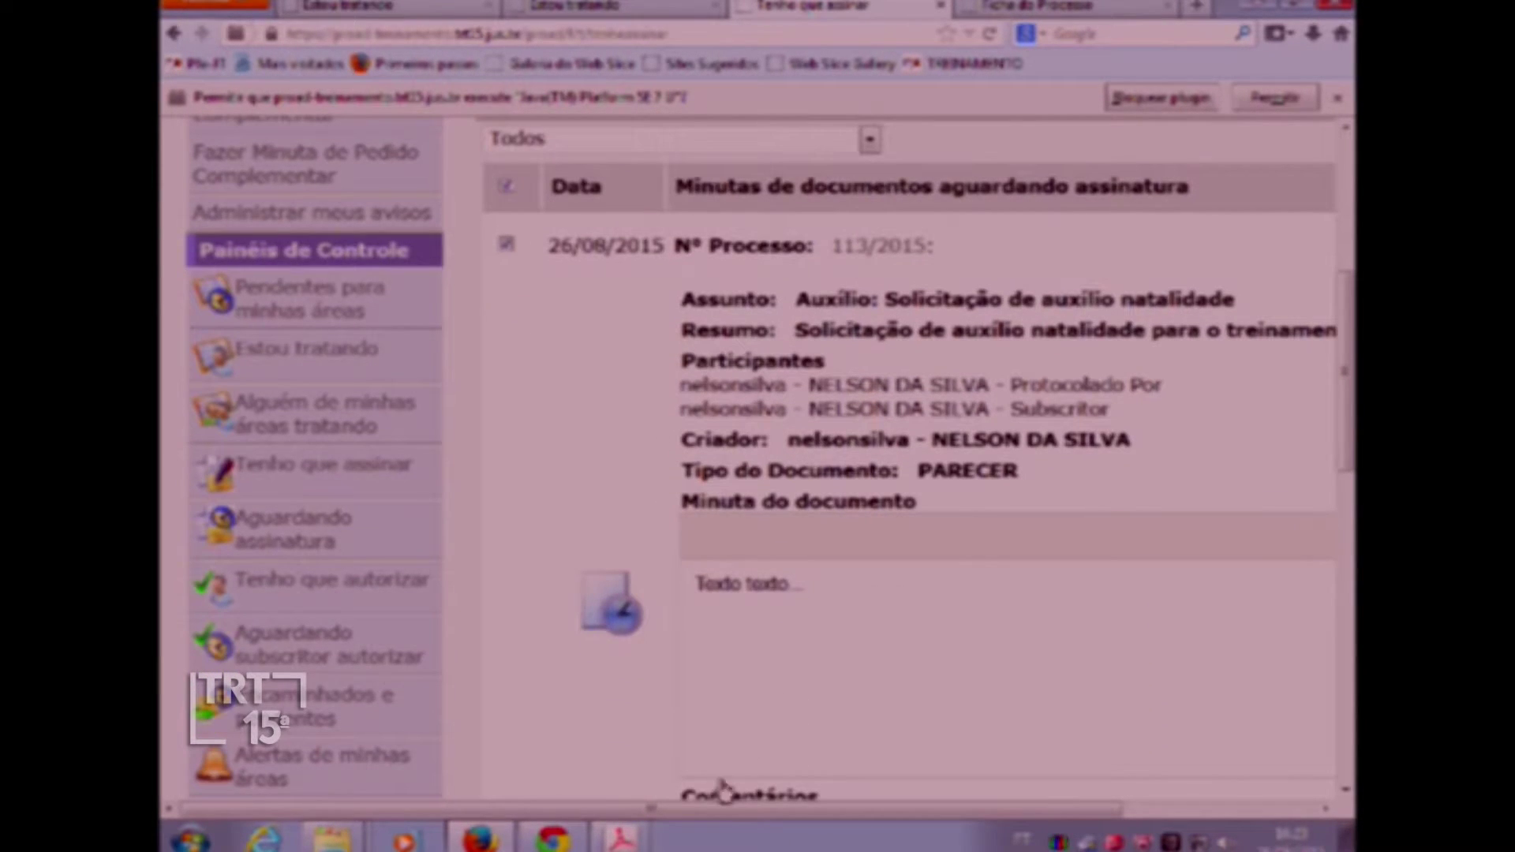
pyautogui.moveTo(665, 798); pyautogui.dragTo(790, 803)
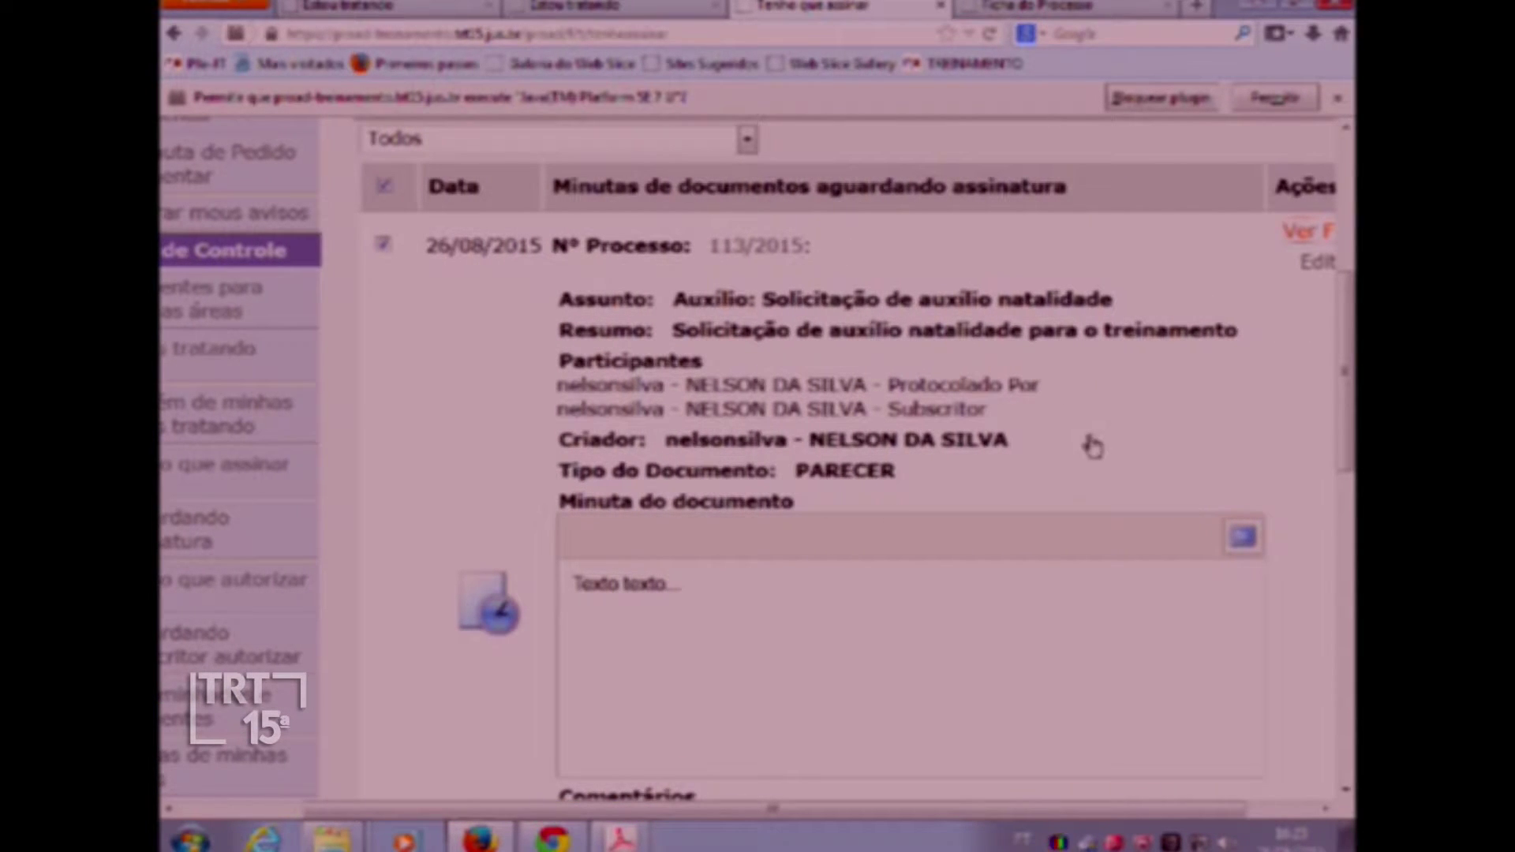
pyautogui.scroll(5, 1092, 443)
pyautogui.scroll(5, 1231, 260)
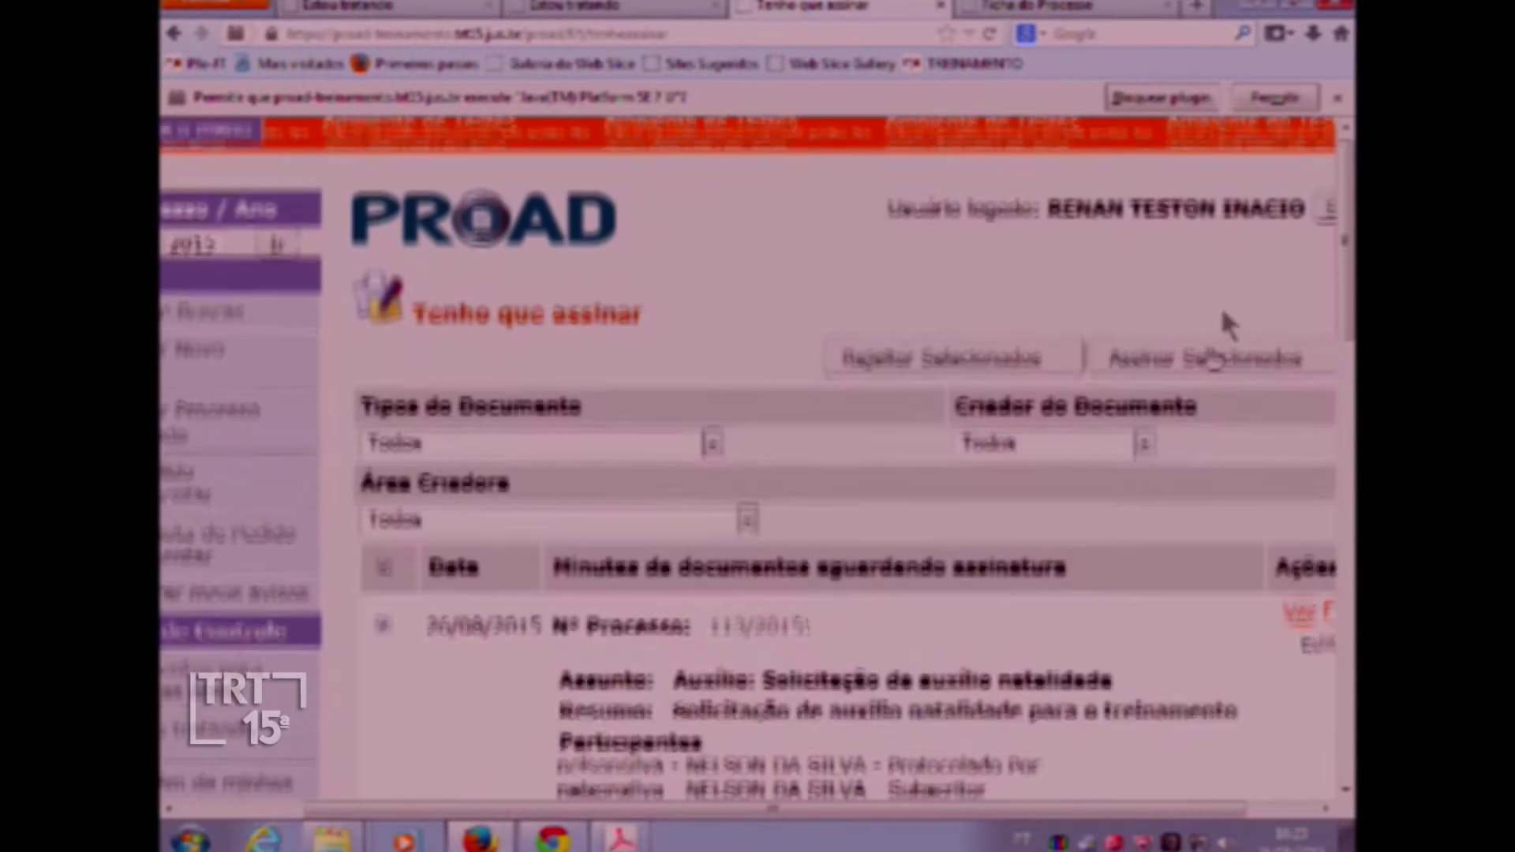
pyautogui.scroll(-3, 1057, 623)
pyautogui.scroll(-1, 1034, 634)
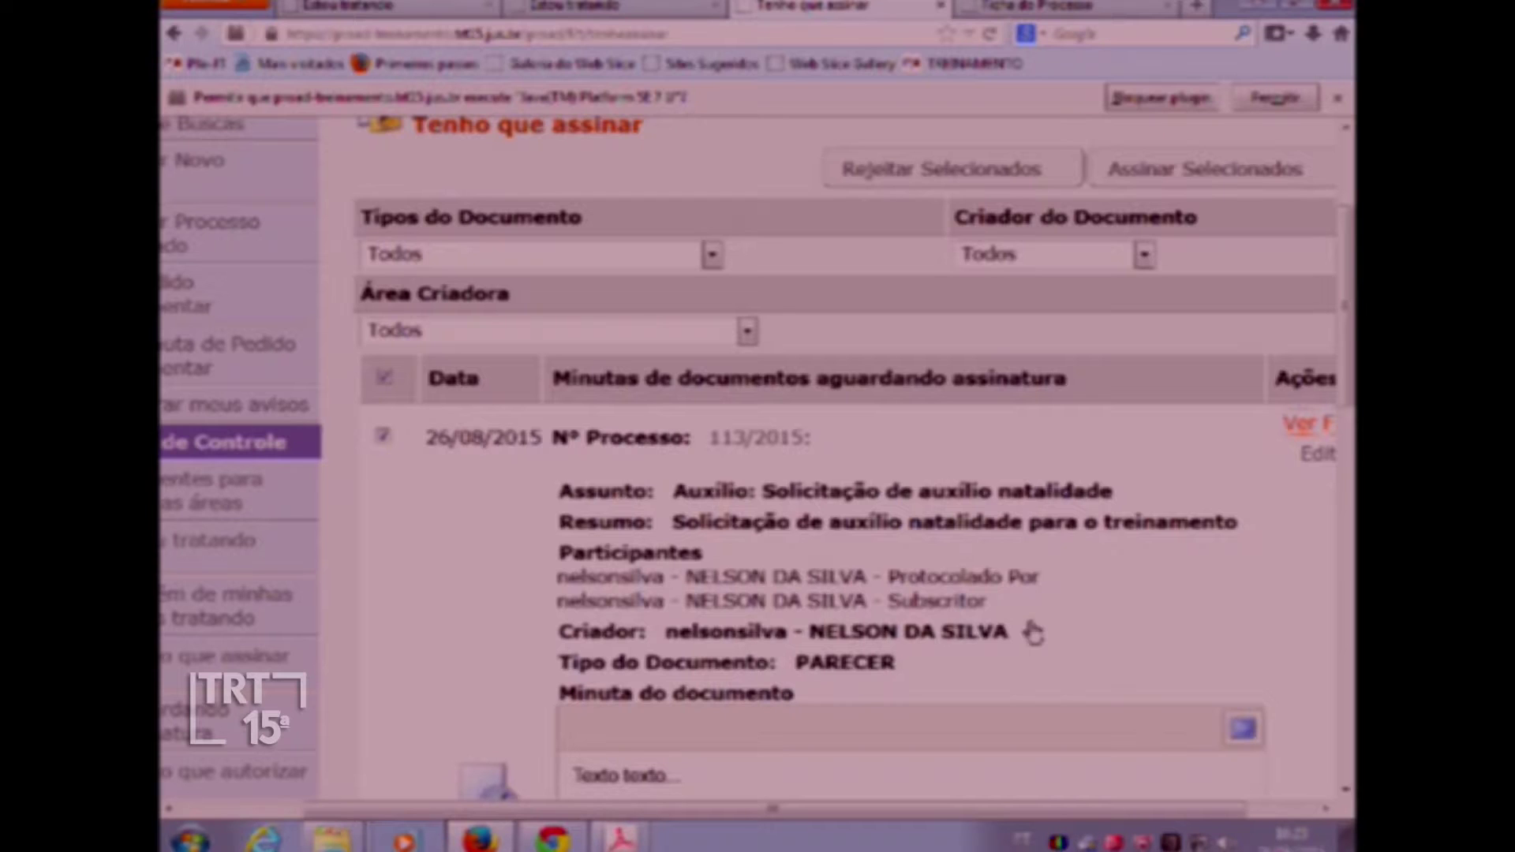
pyautogui.scroll(-3, 1041, 583)
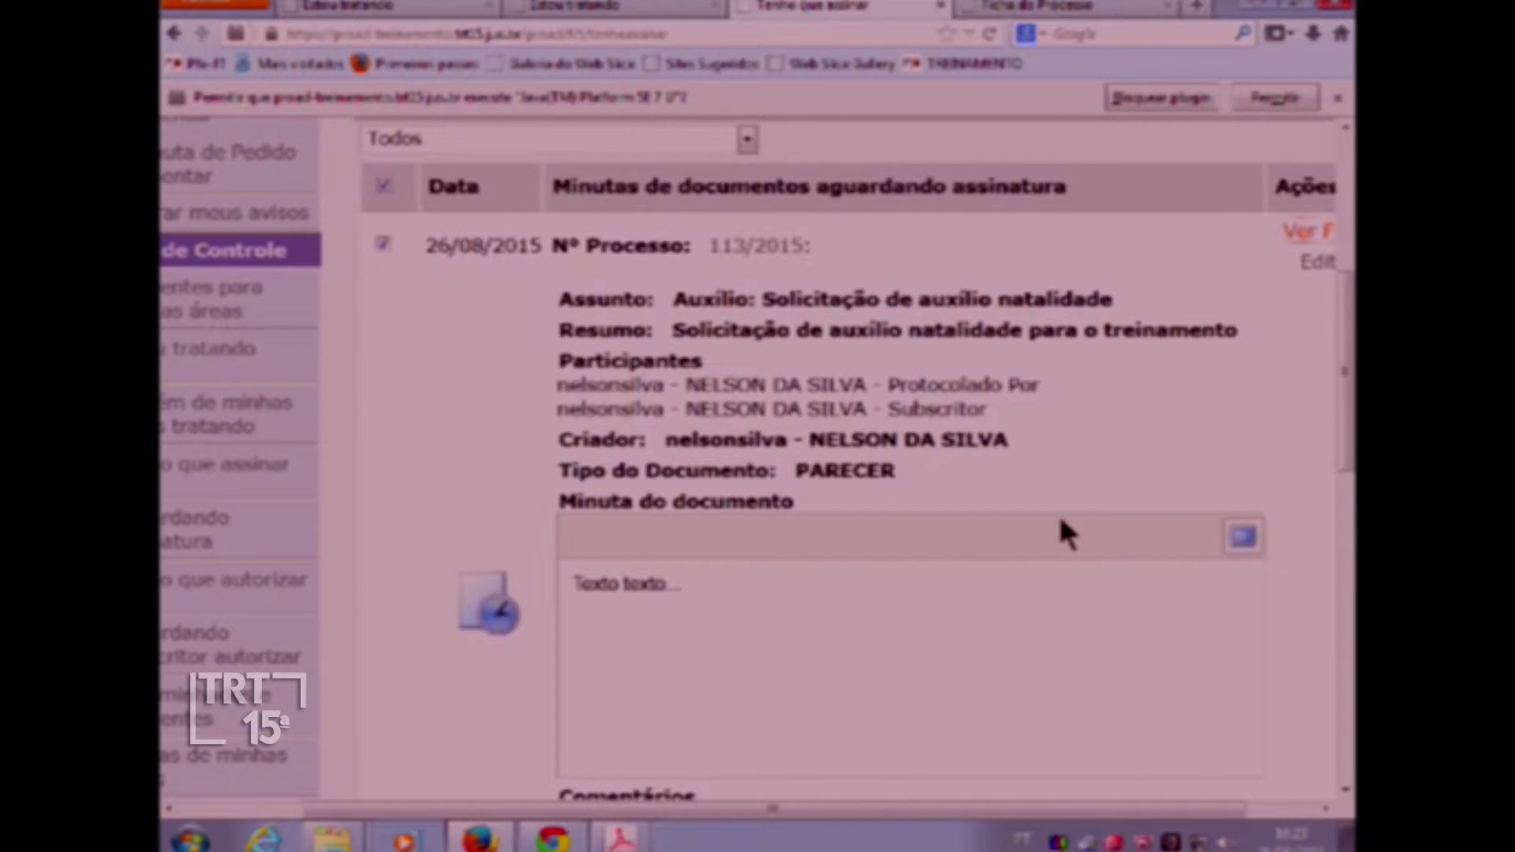
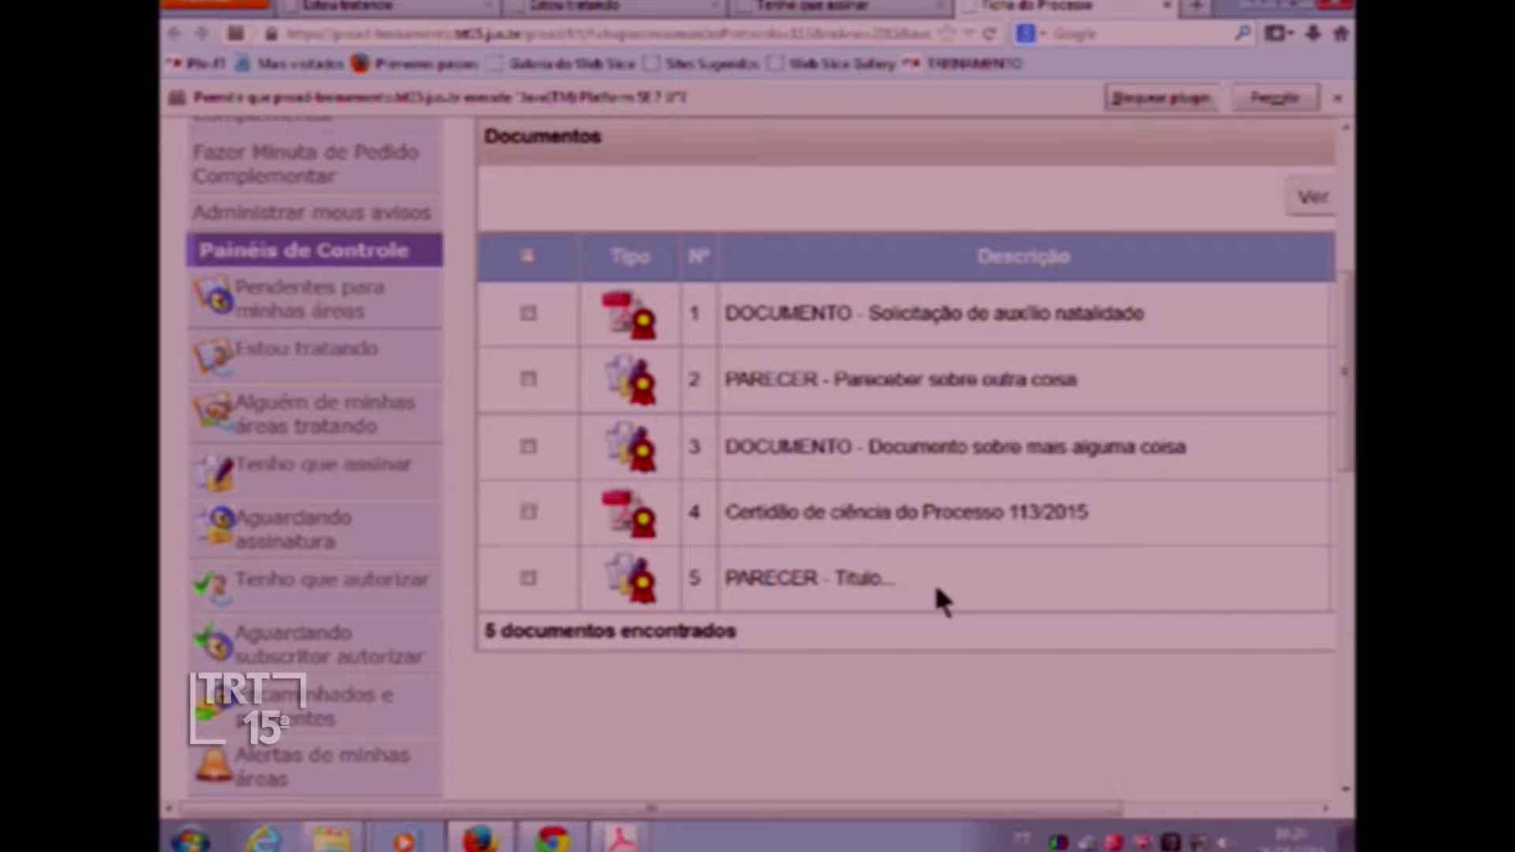
pyautogui.moveTo(934, 590); pyautogui.dragTo(804, 596)
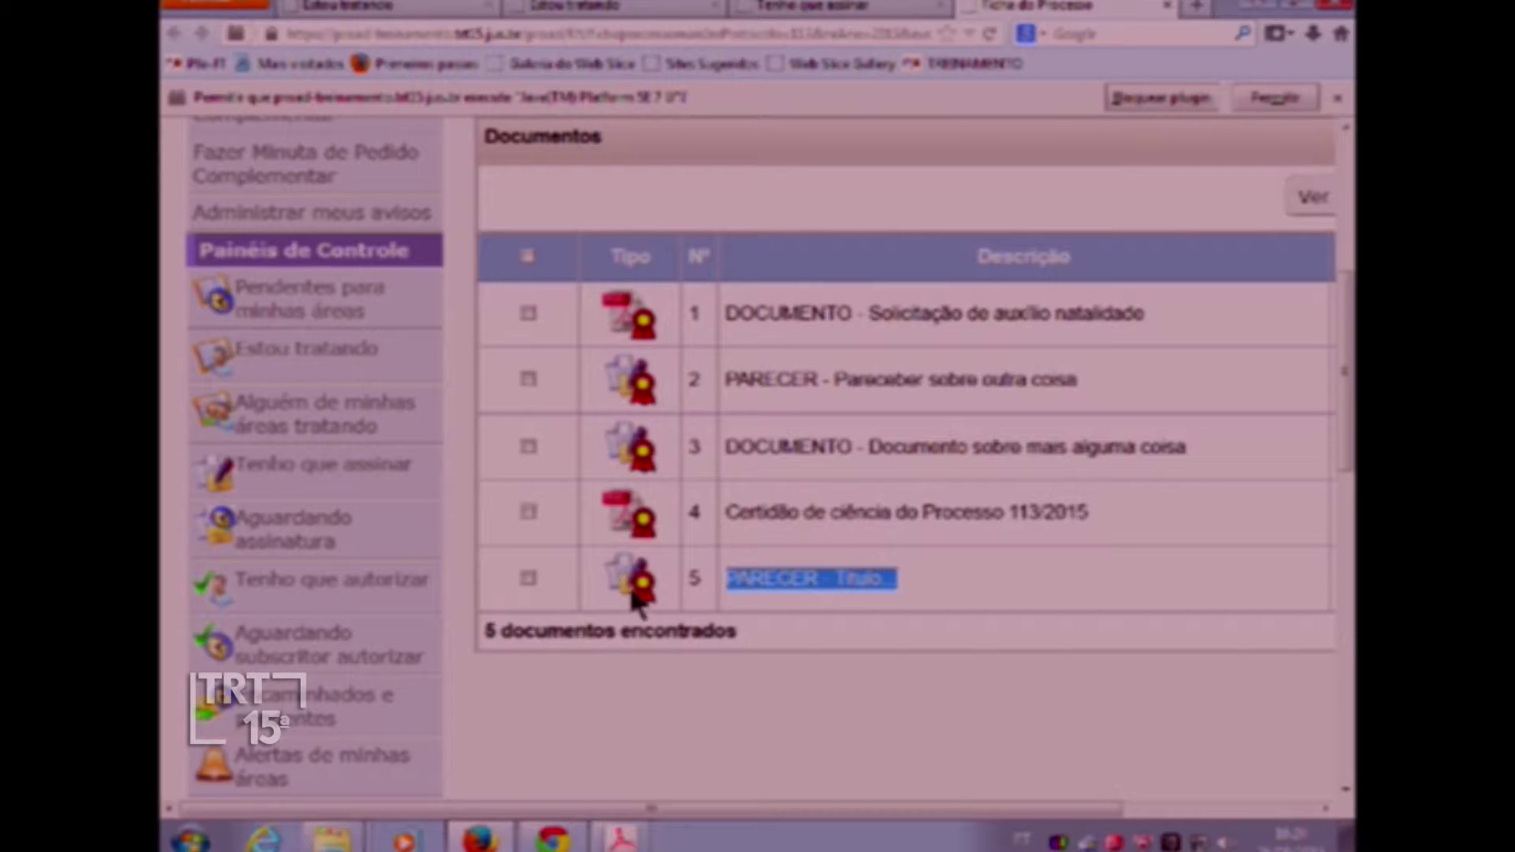
pyautogui.click(837, 752)
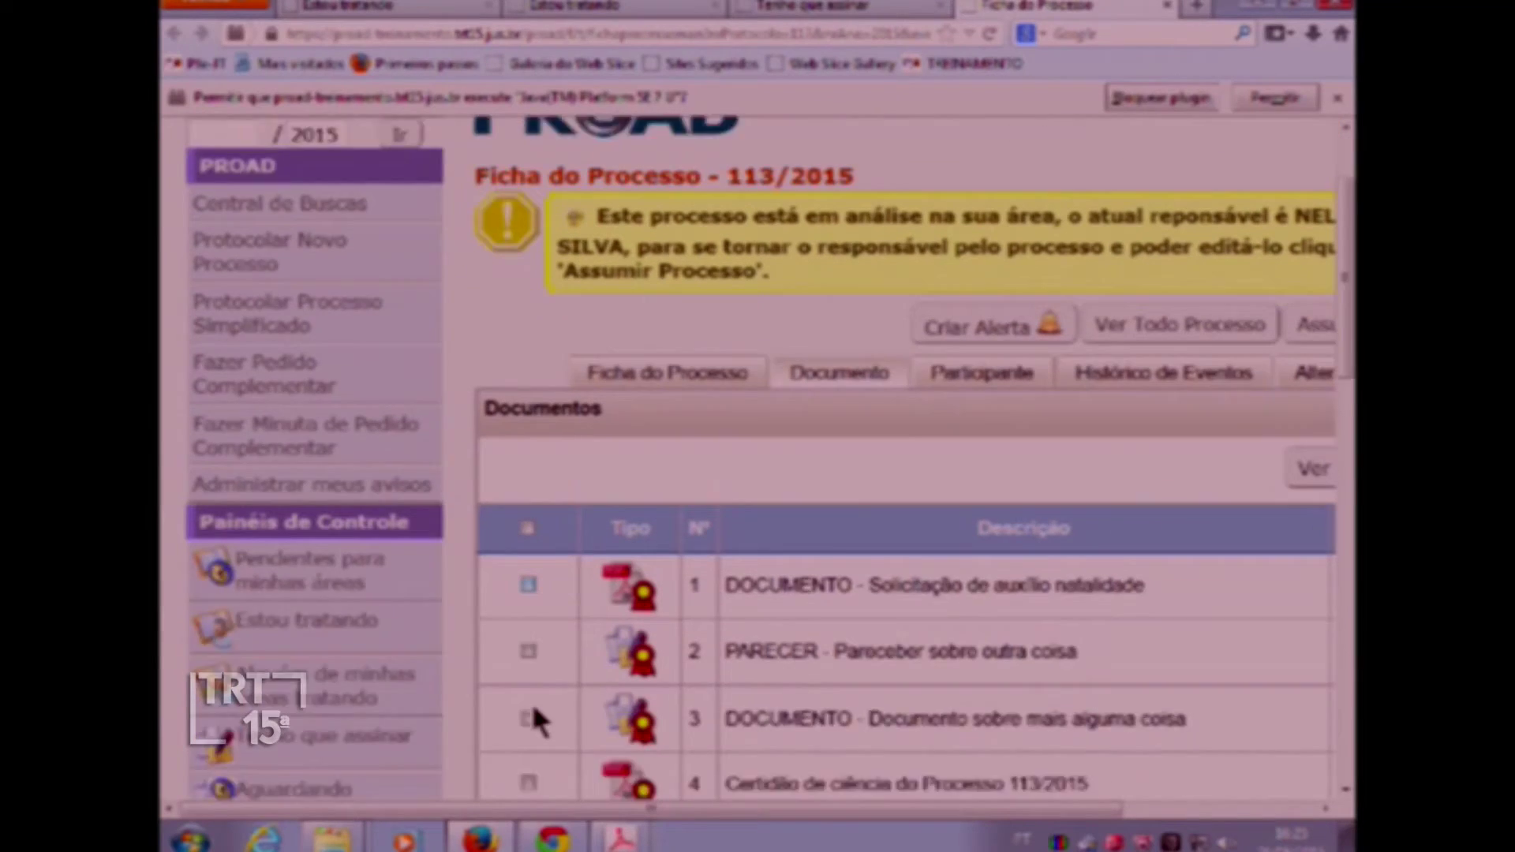
# Open the Estou tratando list and reload it with ?semNotificacao appended to the address
pyautogui.scroll(-1, 530, 699)
pyautogui.click(300, 556)
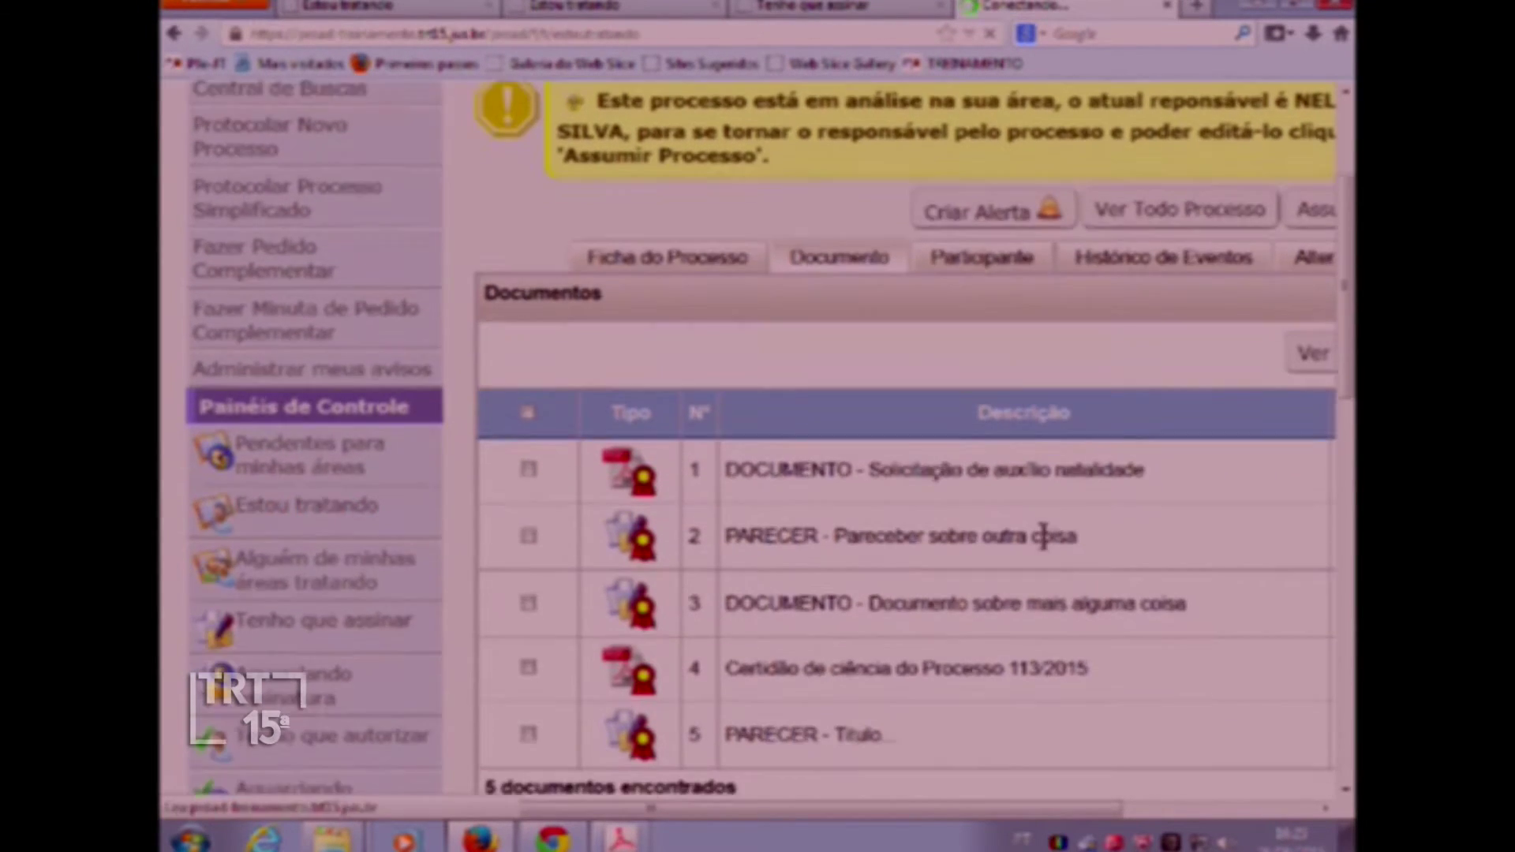
pyautogui.scroll(-1, 878, 632)
pyautogui.scroll(1, 845, 612)
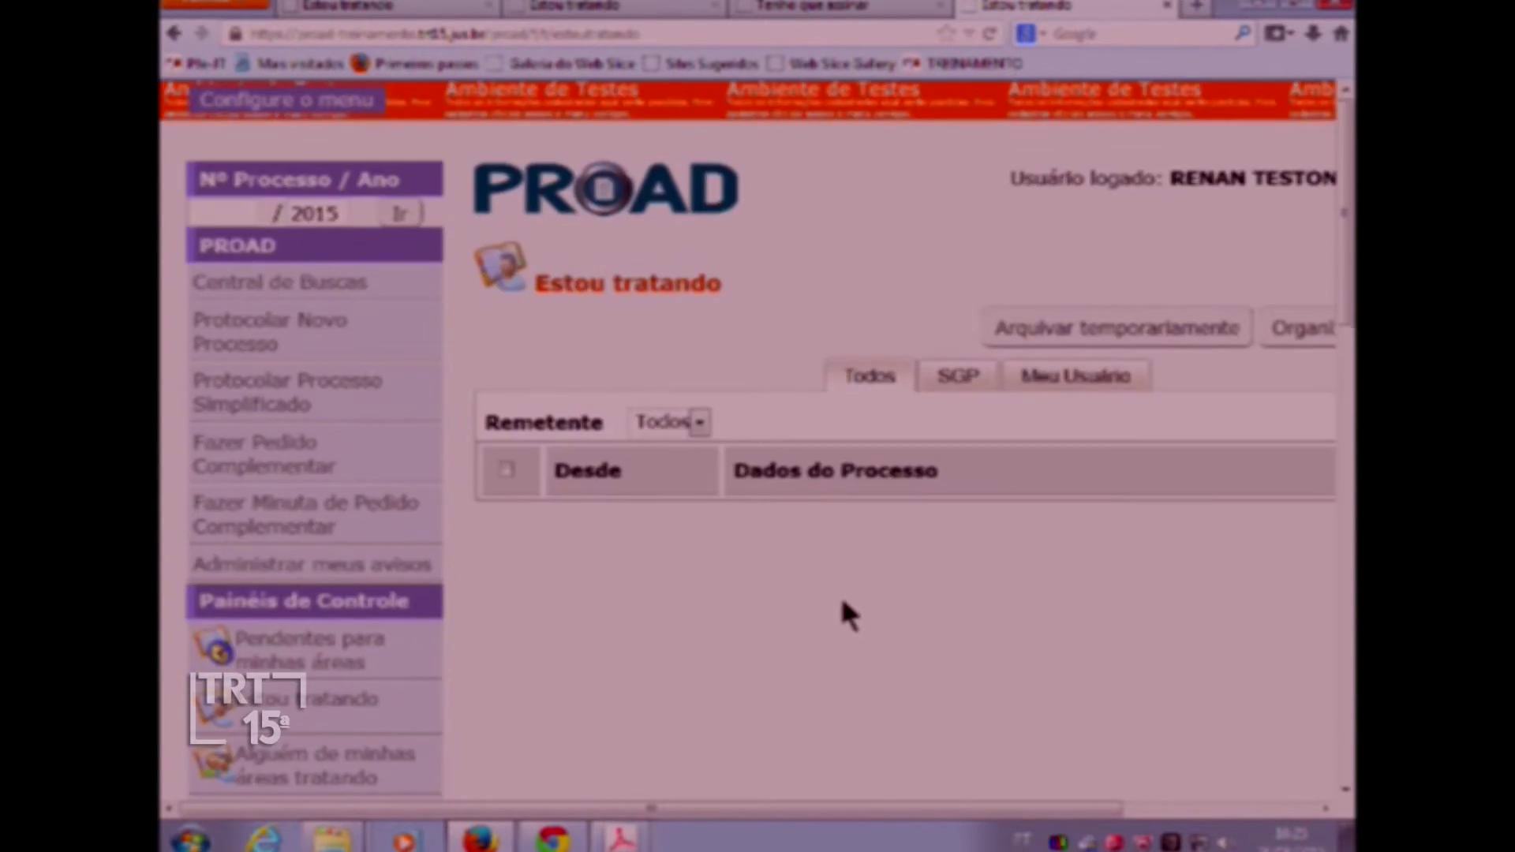
pyautogui.click(268, 34)
pyautogui.click(268, 34)
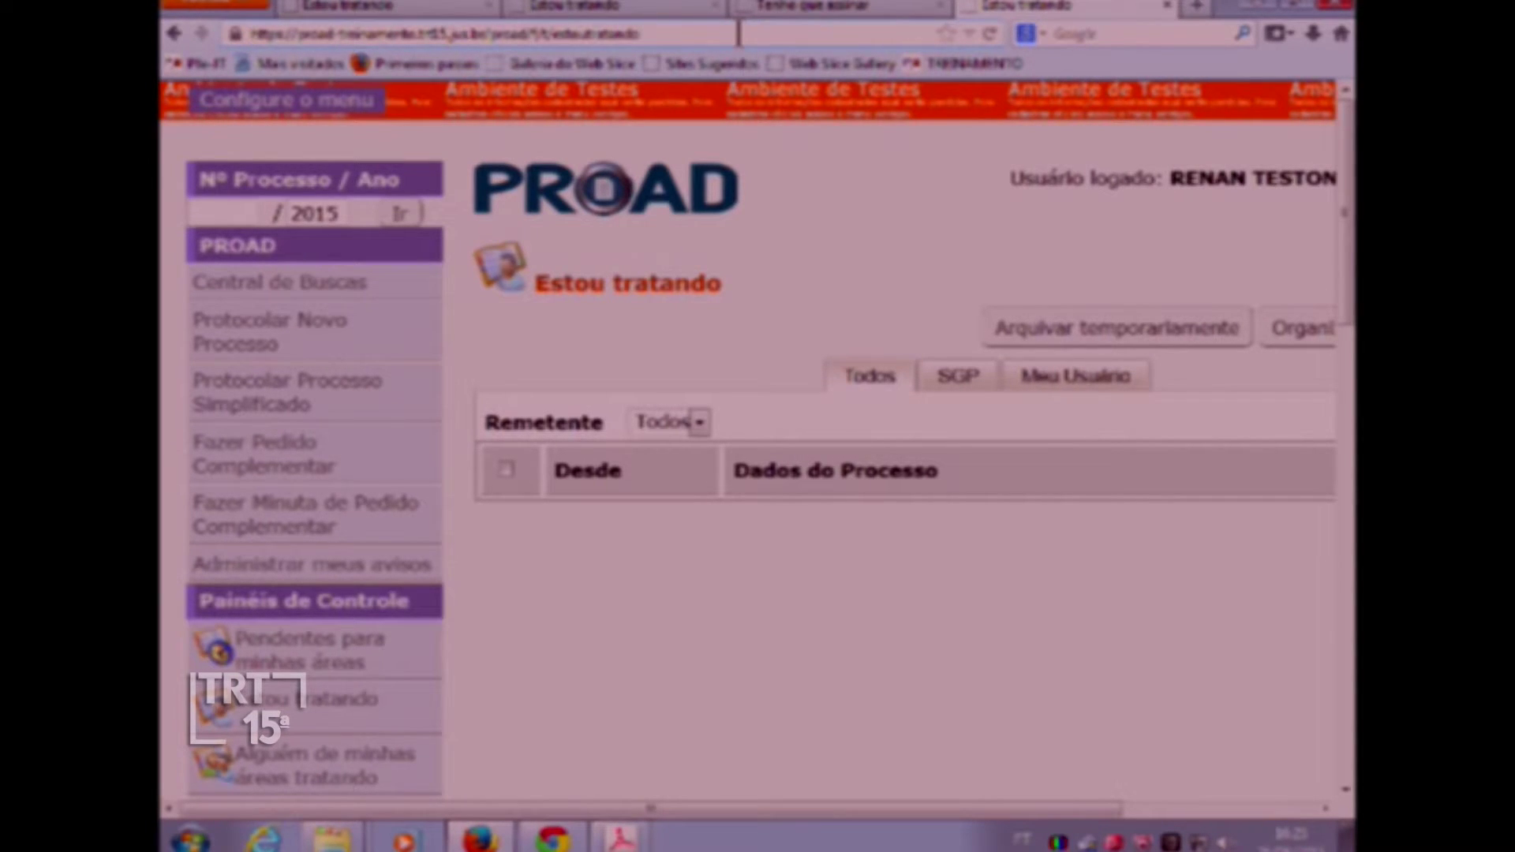
pyautogui.write('?semNotificacao')
pyautogui.press('Return')
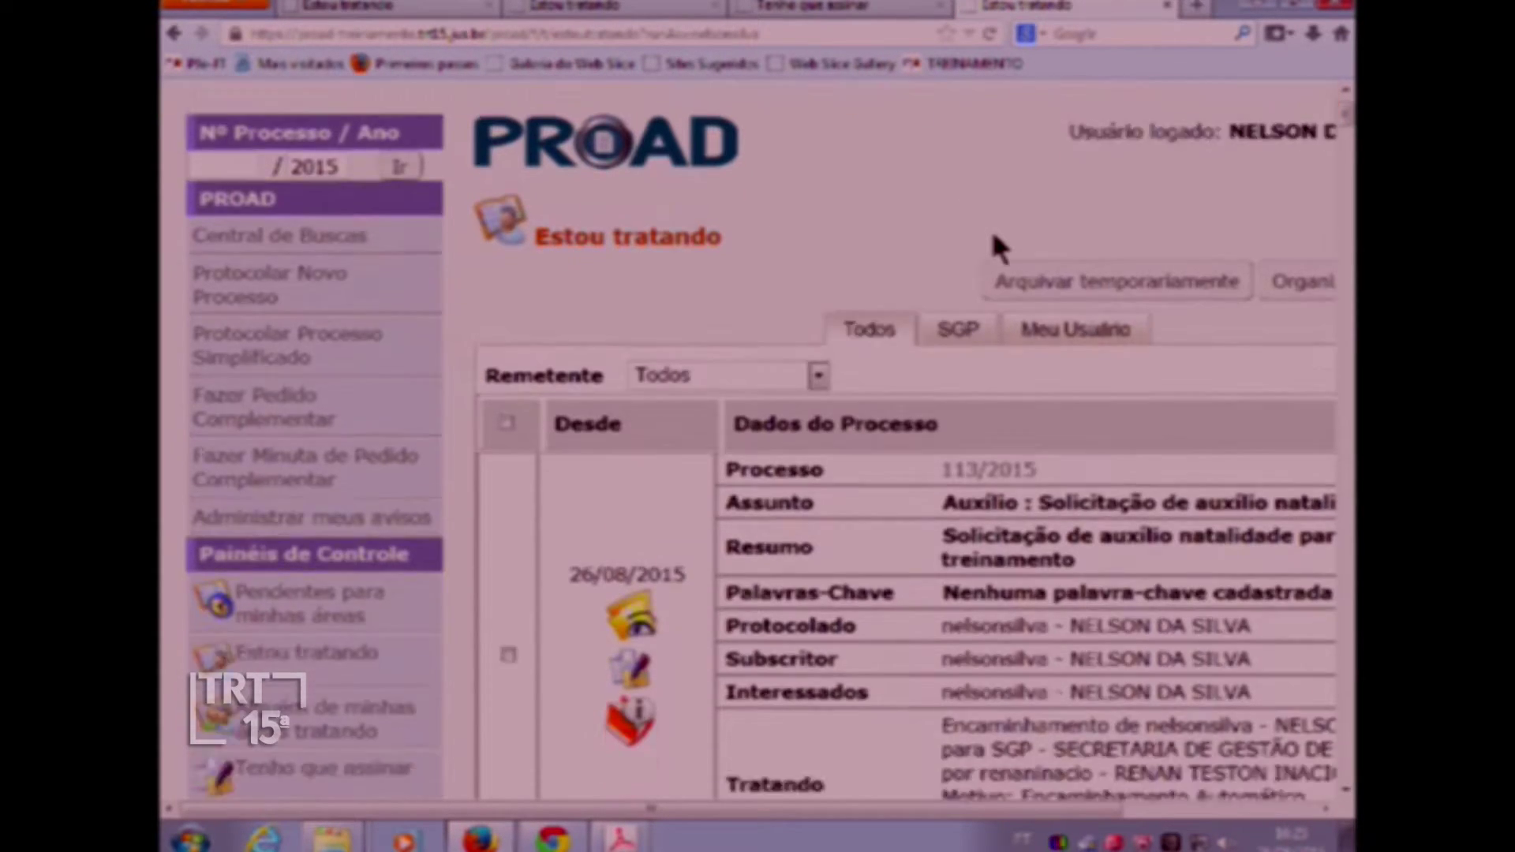
# Open process 113/2015 and start a new document draft for it
pyautogui.scroll(-5, 994, 248)
pyautogui.click(976, 312)
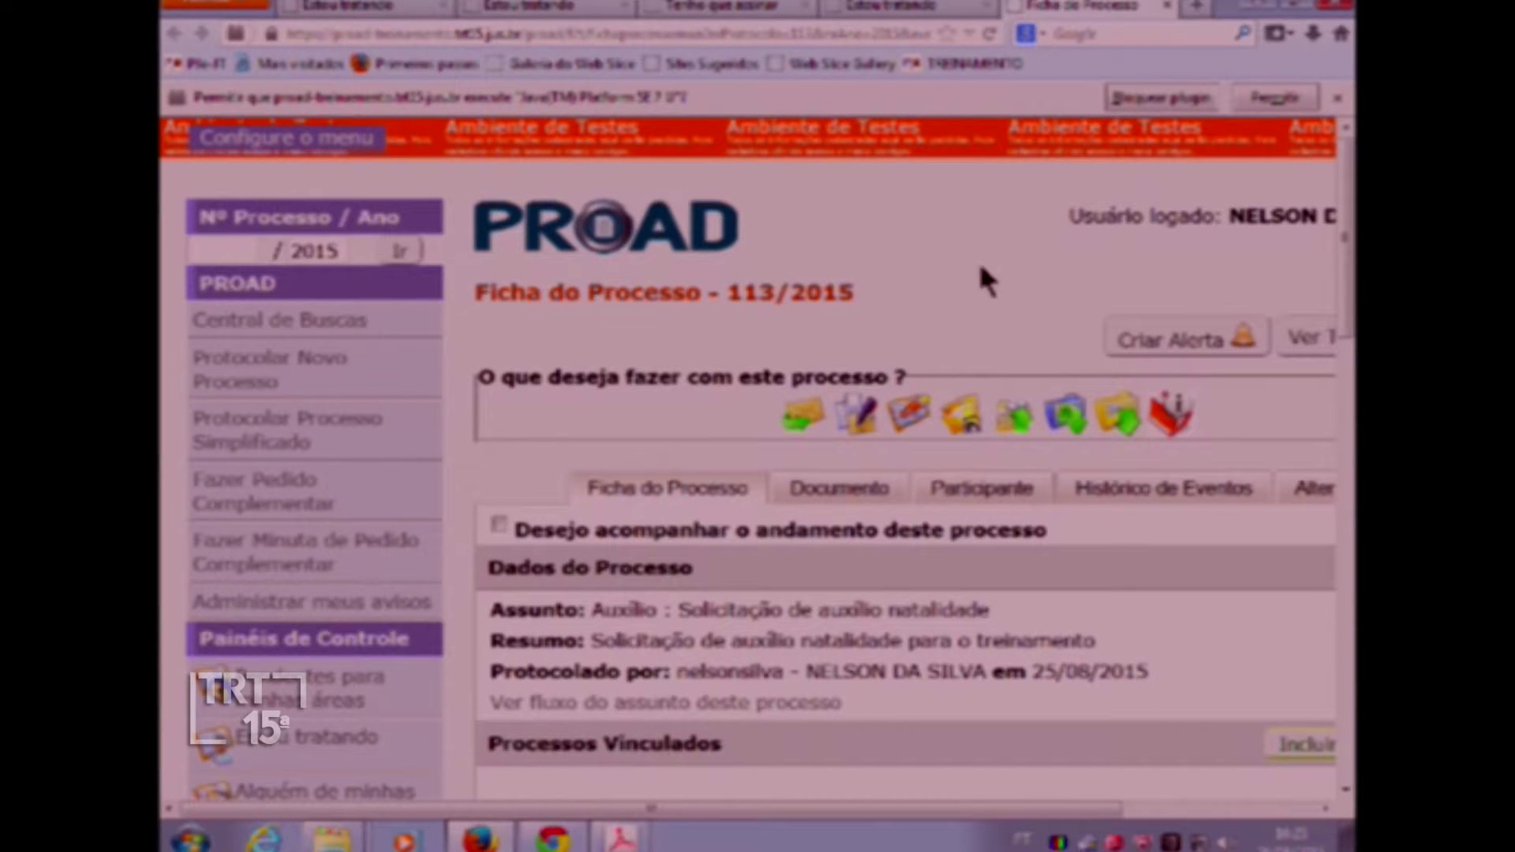
pyautogui.click(866, 395)
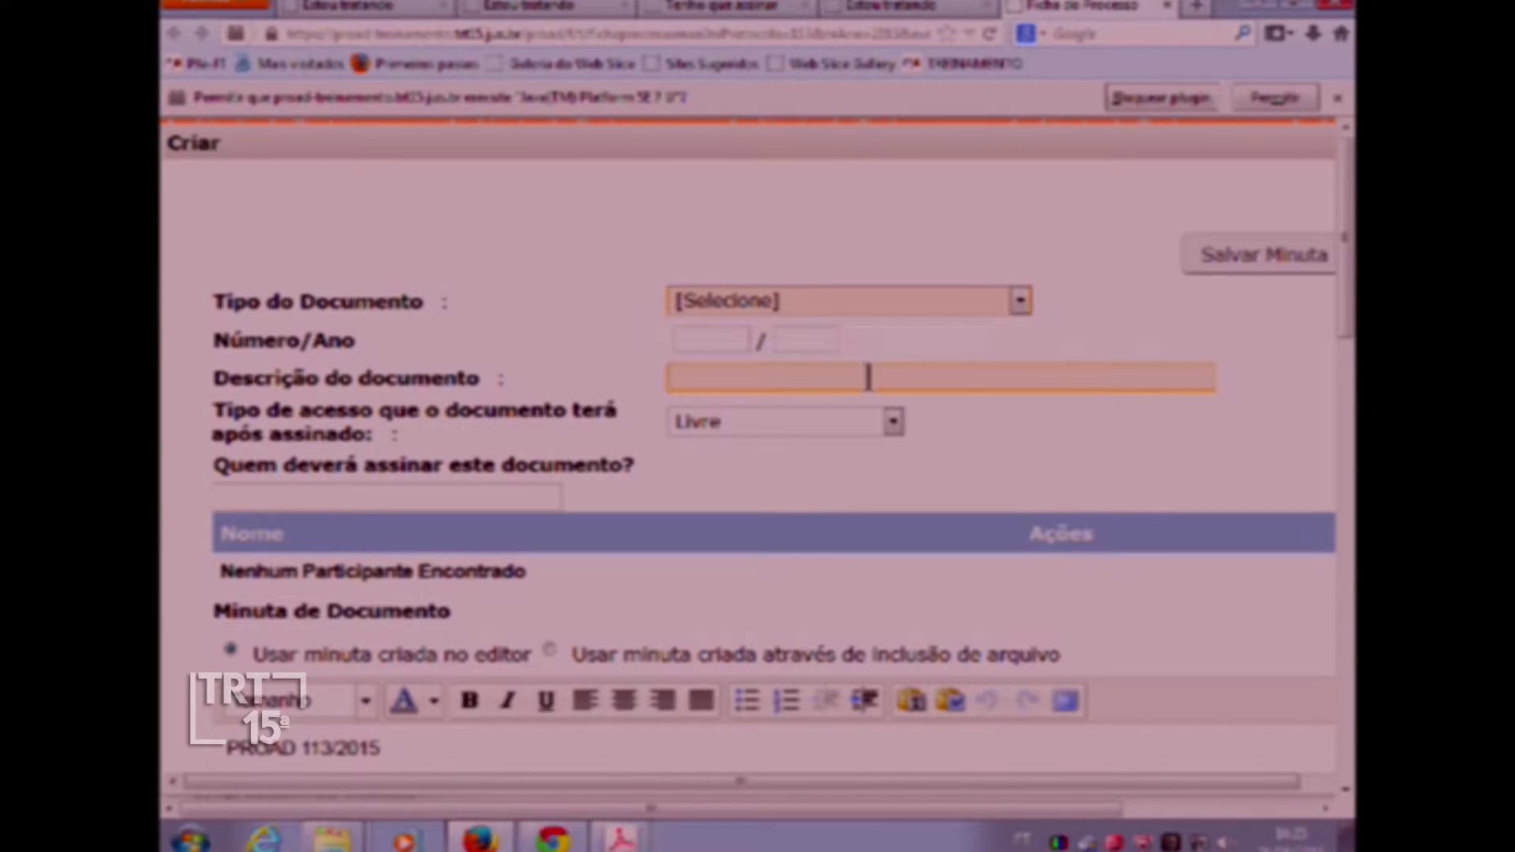
# Set the document type to DOCUMENTO with description 'Documento 12312'
pyautogui.hotkey('ctrl', '0')
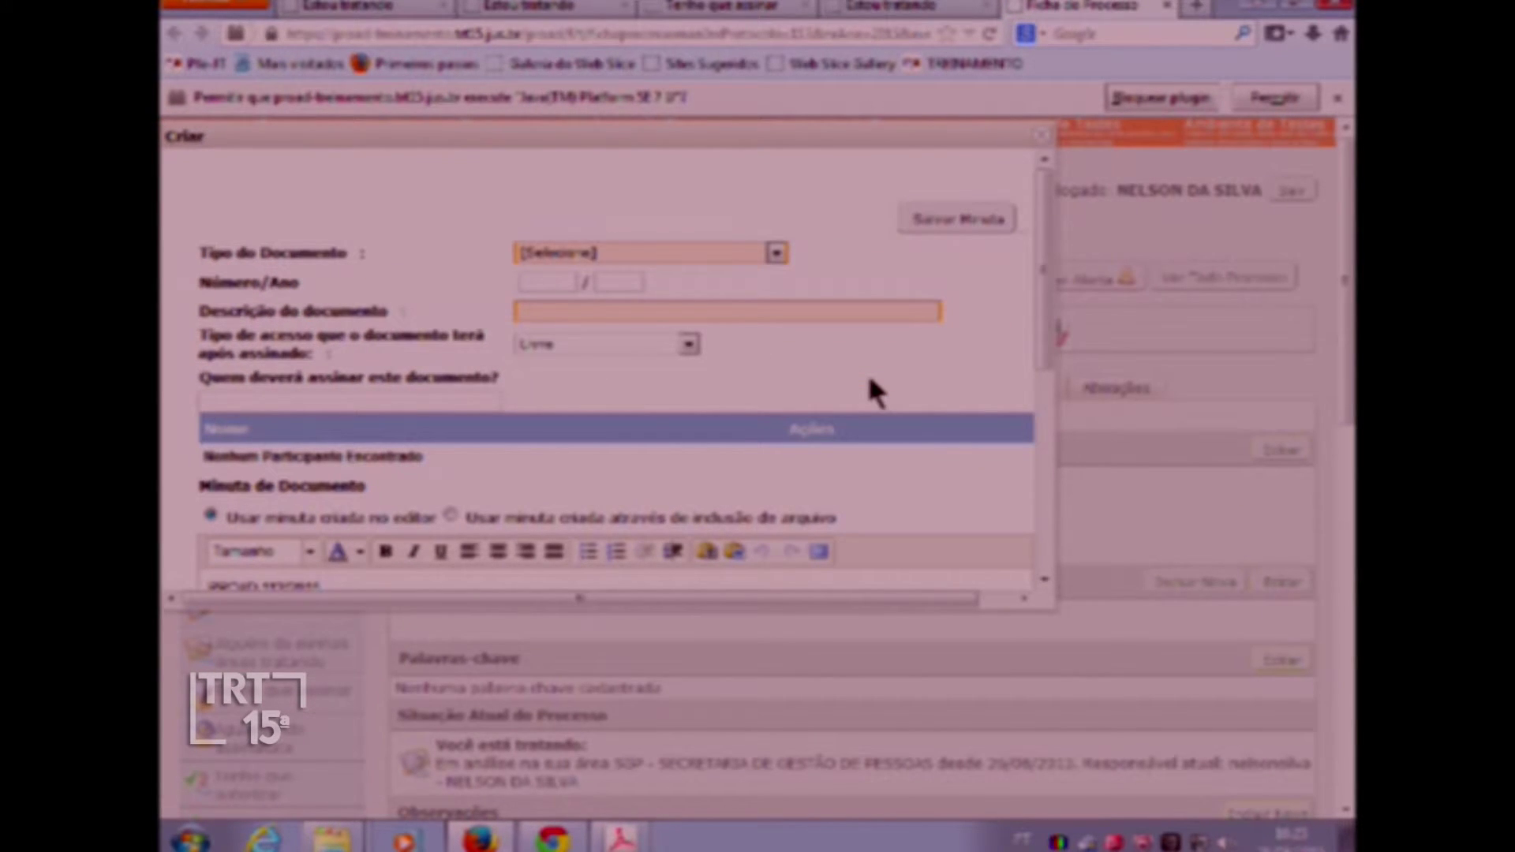
pyautogui.click(775, 252)
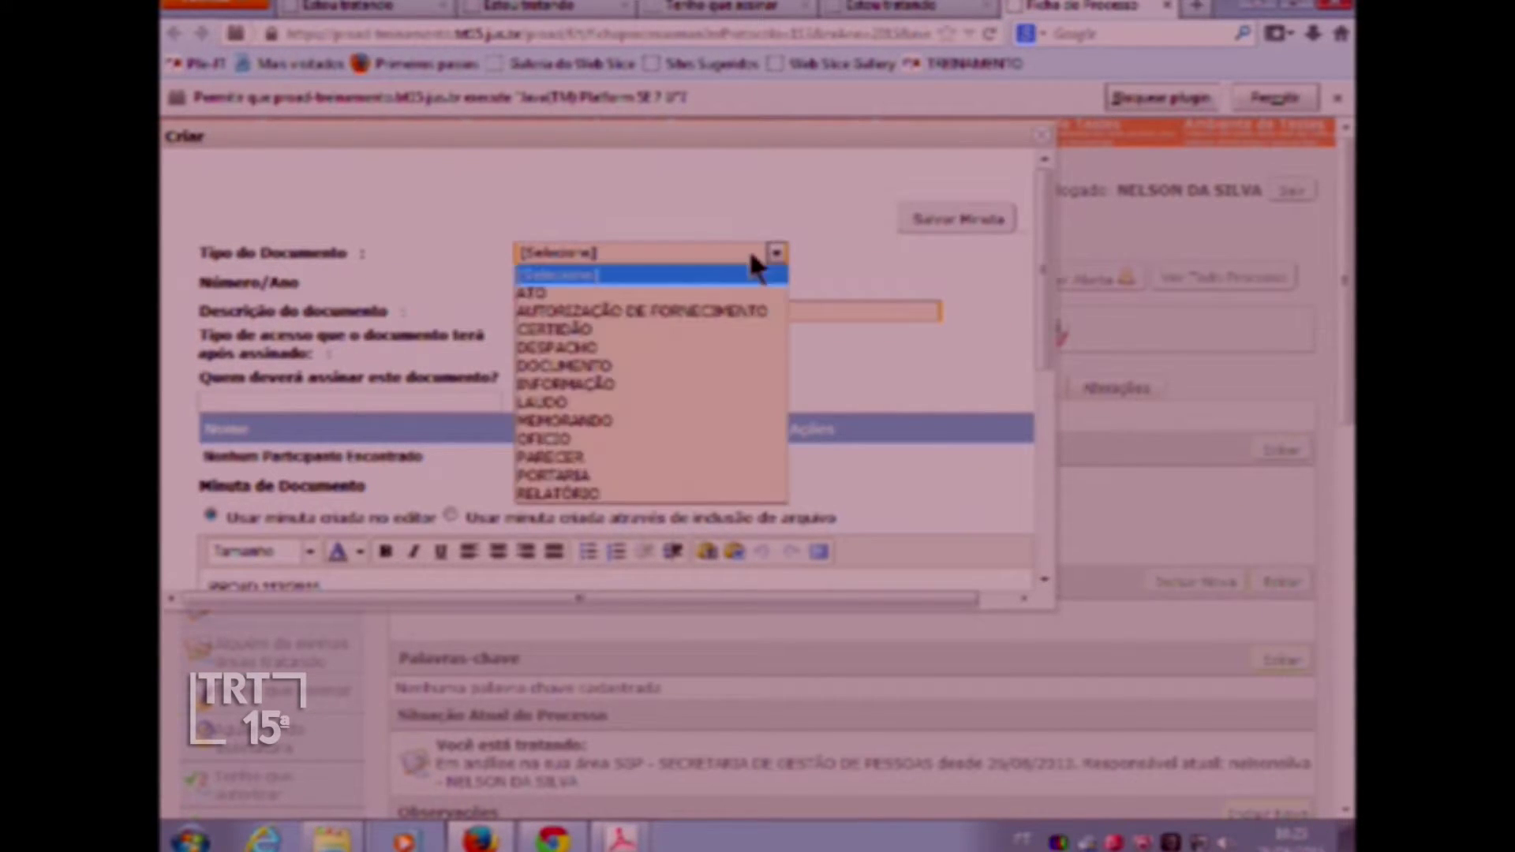
pyautogui.click(653, 368)
pyautogui.click(613, 313)
pyautogui.write('Documento 12312')
# Add two people as signers using the name autocomplete
pyautogui.scroll(-3, 421, 264)
pyautogui.click(419, 263)
pyautogui.write('renan')
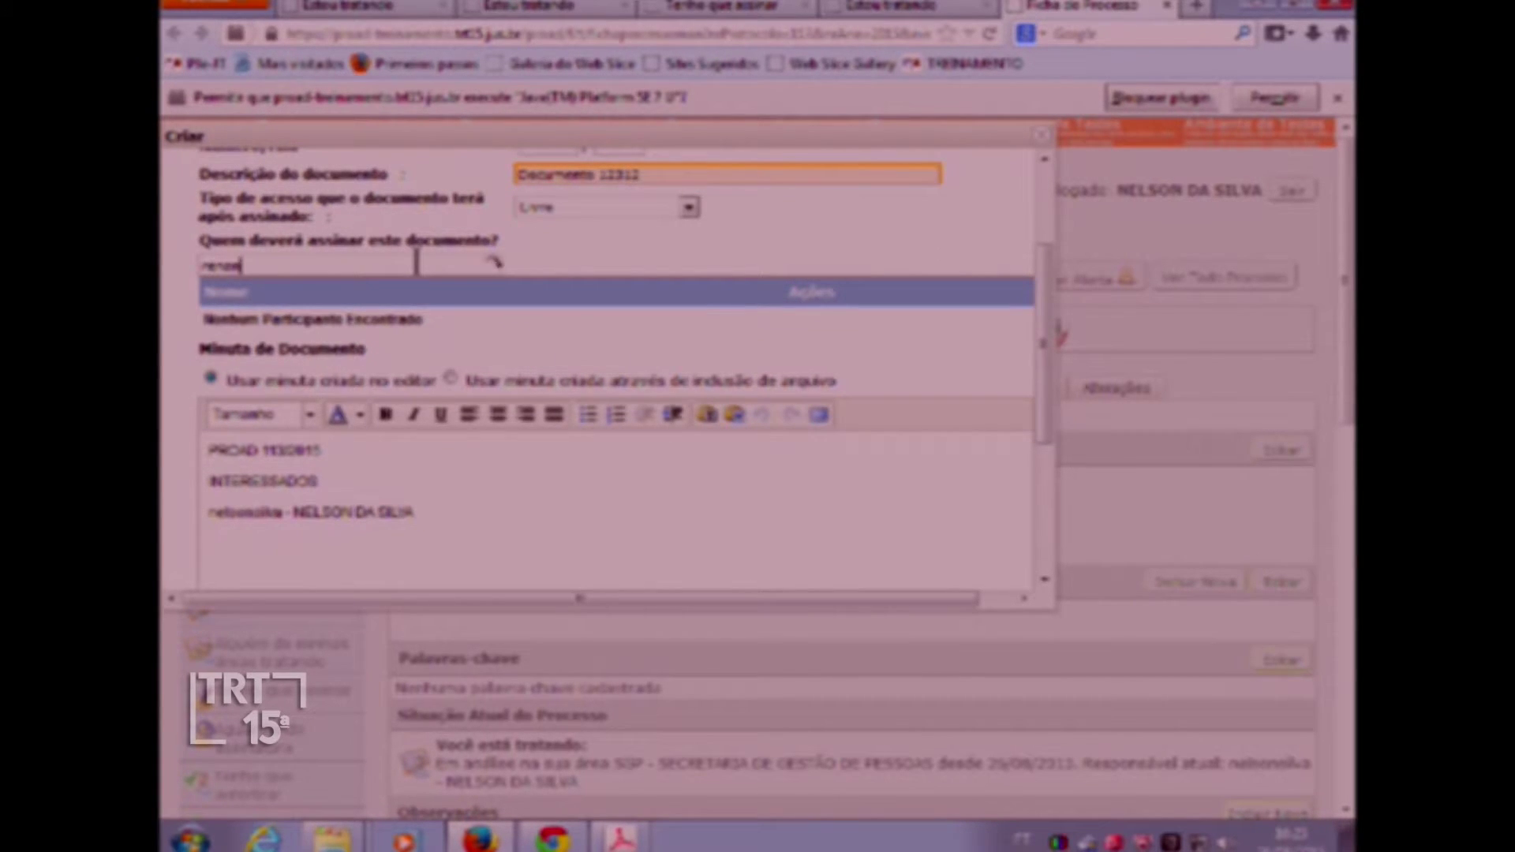
pyautogui.click(338, 432)
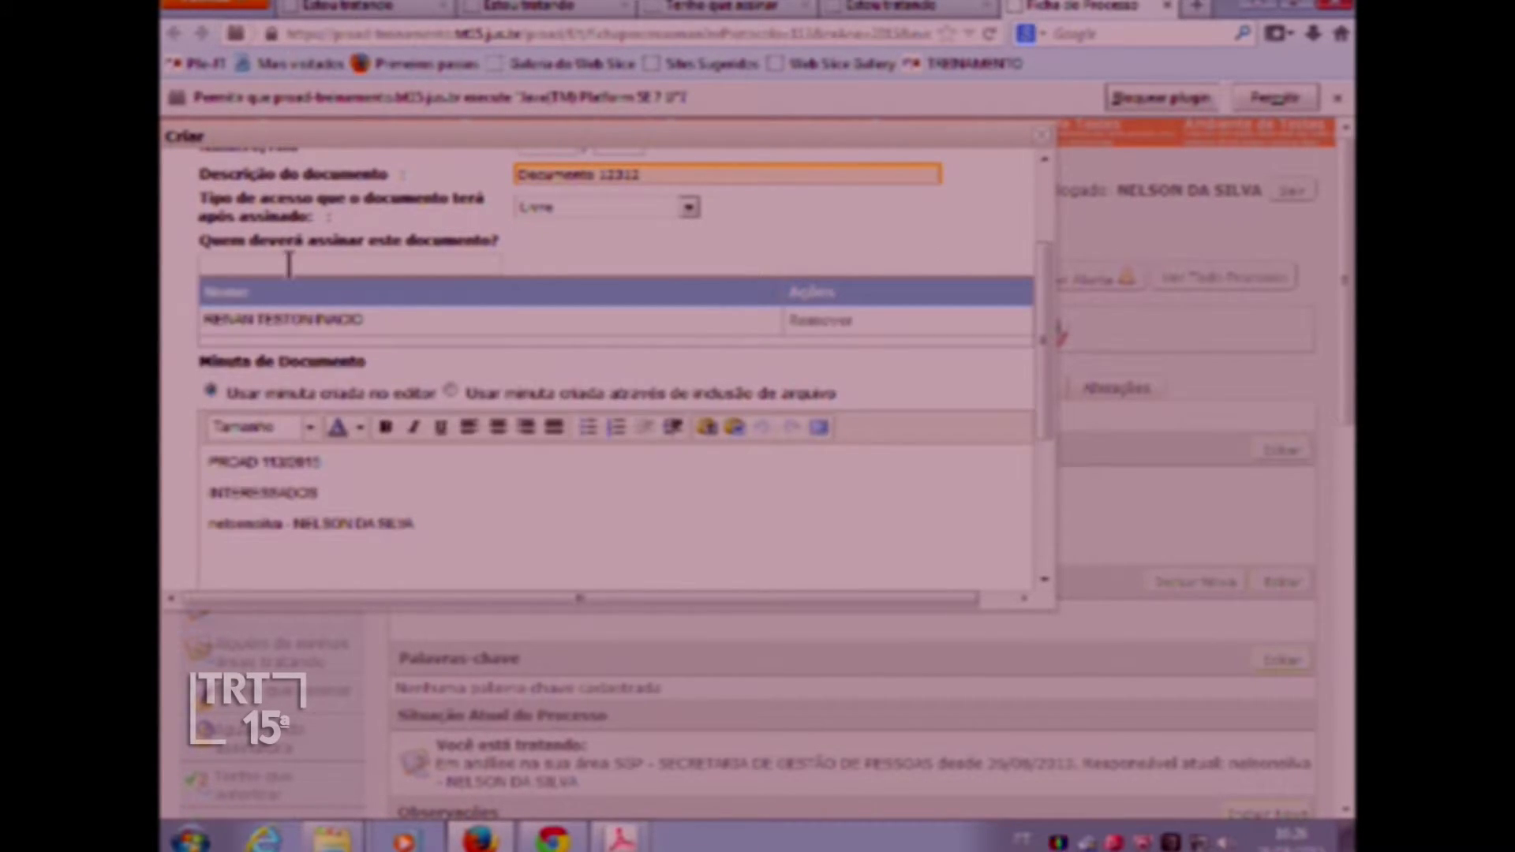
pyautogui.write('nels')
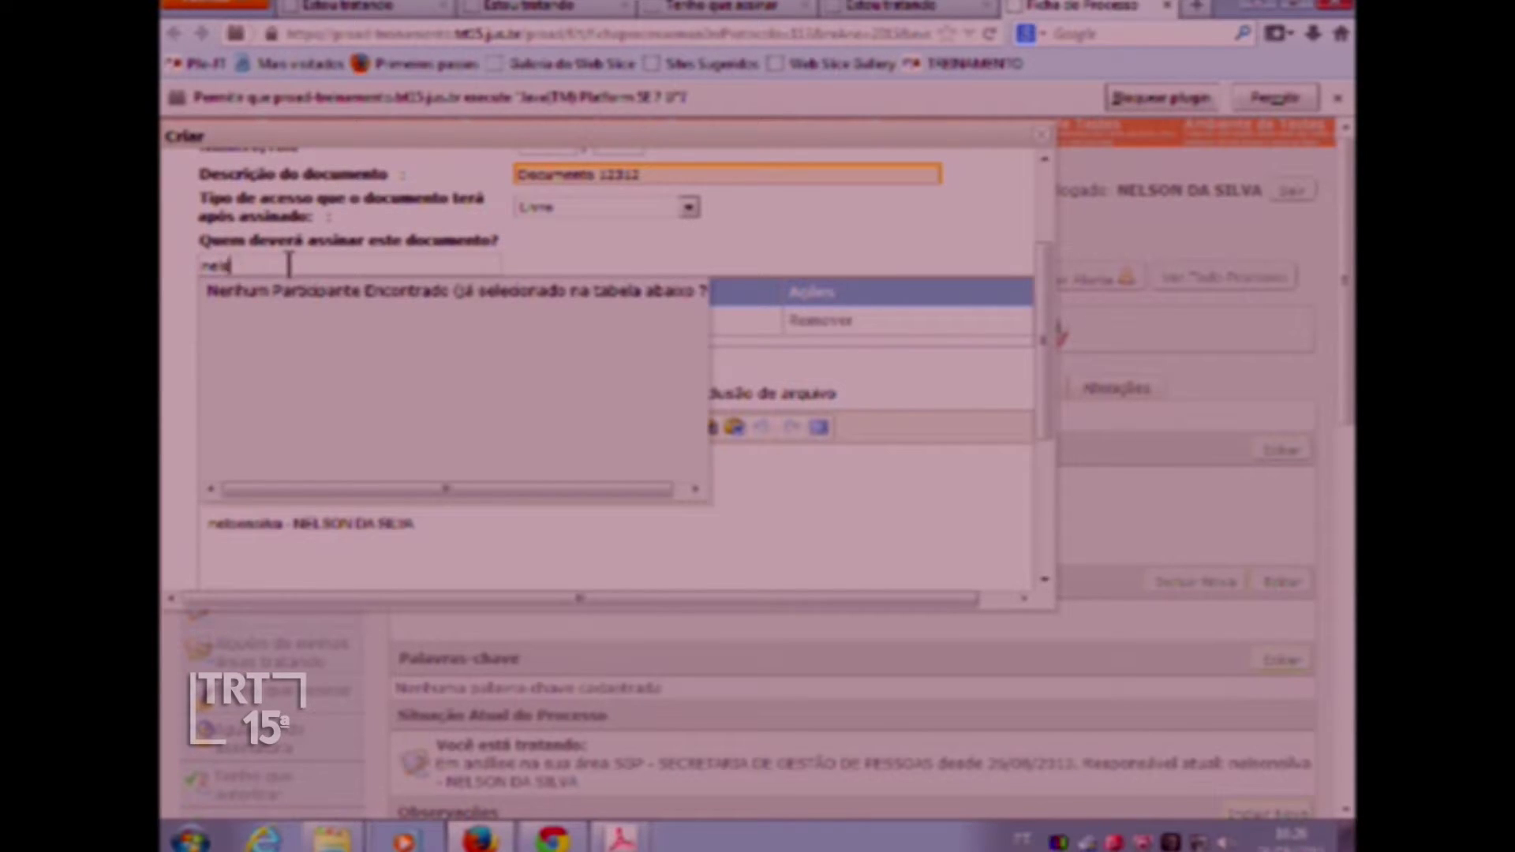
pyautogui.write('on')
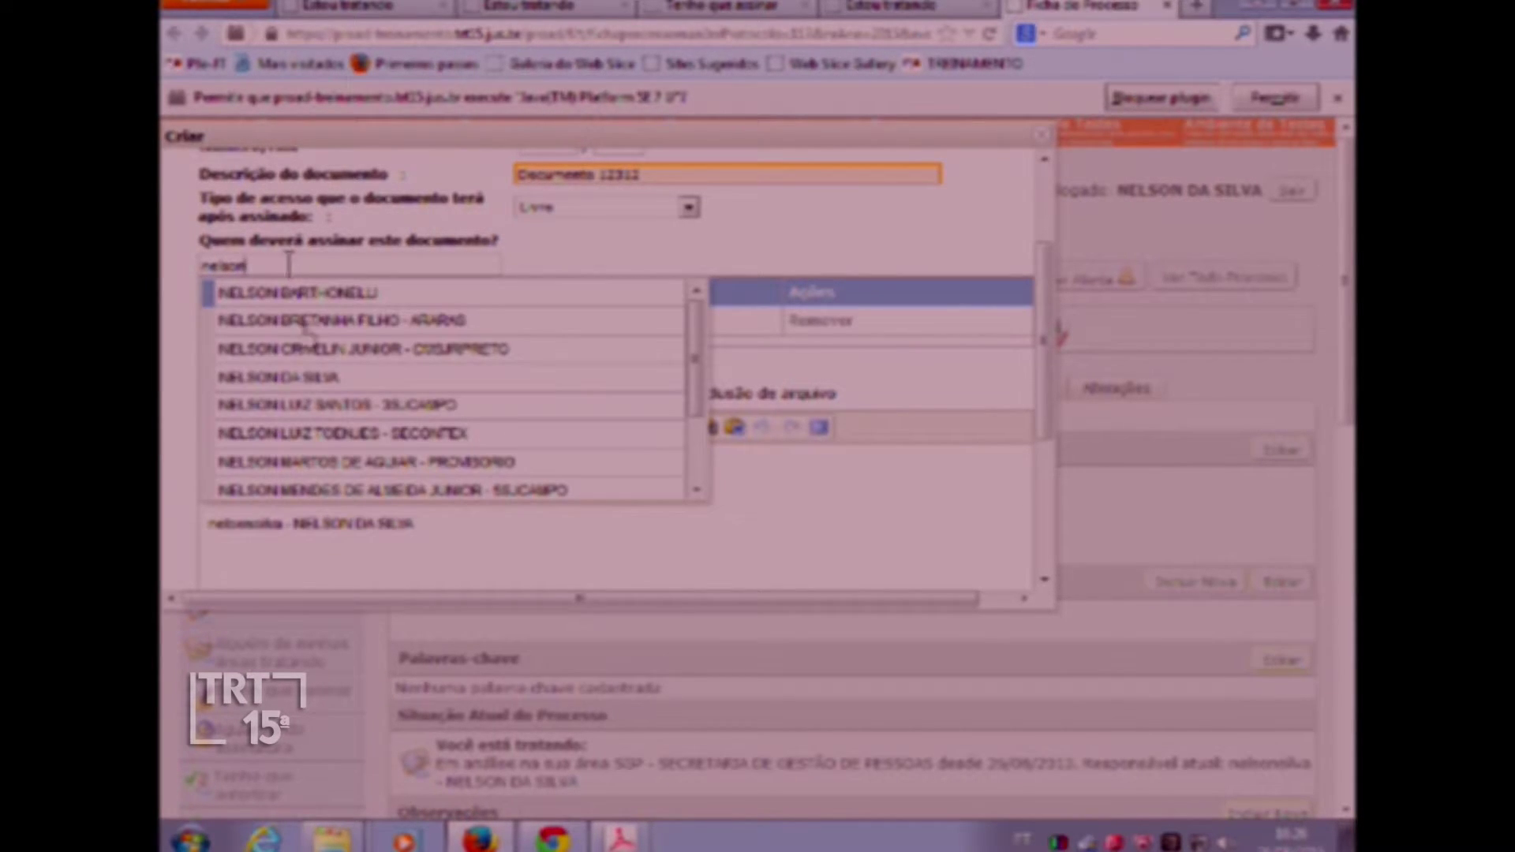
pyautogui.click(295, 379)
# Replace the draft body with 'Algum outro texto...' and add the comment 'Algum comentário...'
pyautogui.scroll(-3, 385, 414)
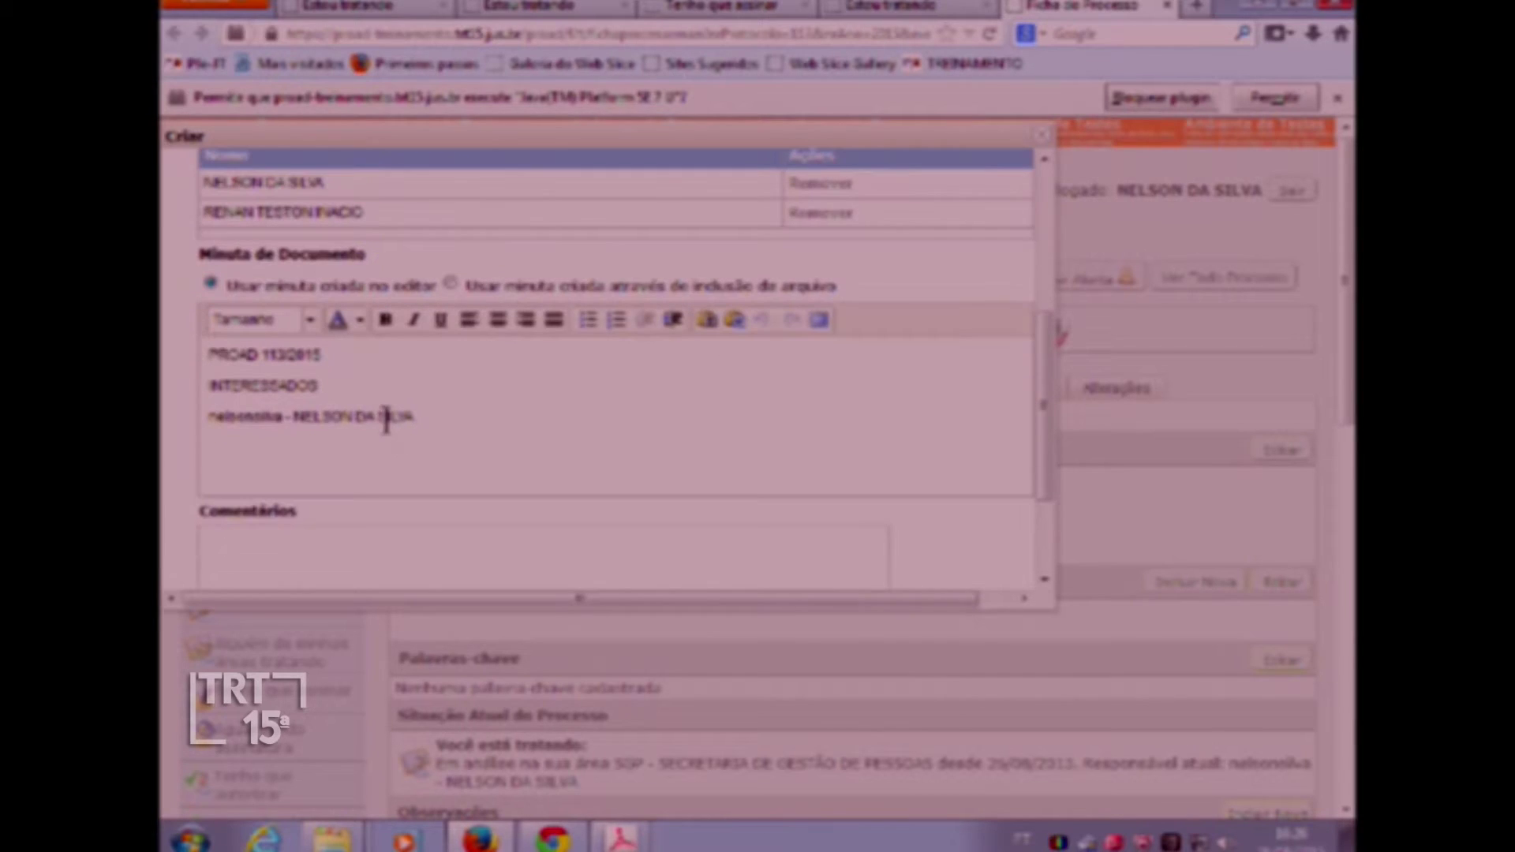
pyautogui.moveTo(473, 414); pyautogui.dragTo(170, 293)
pyautogui.write('Algum outro')
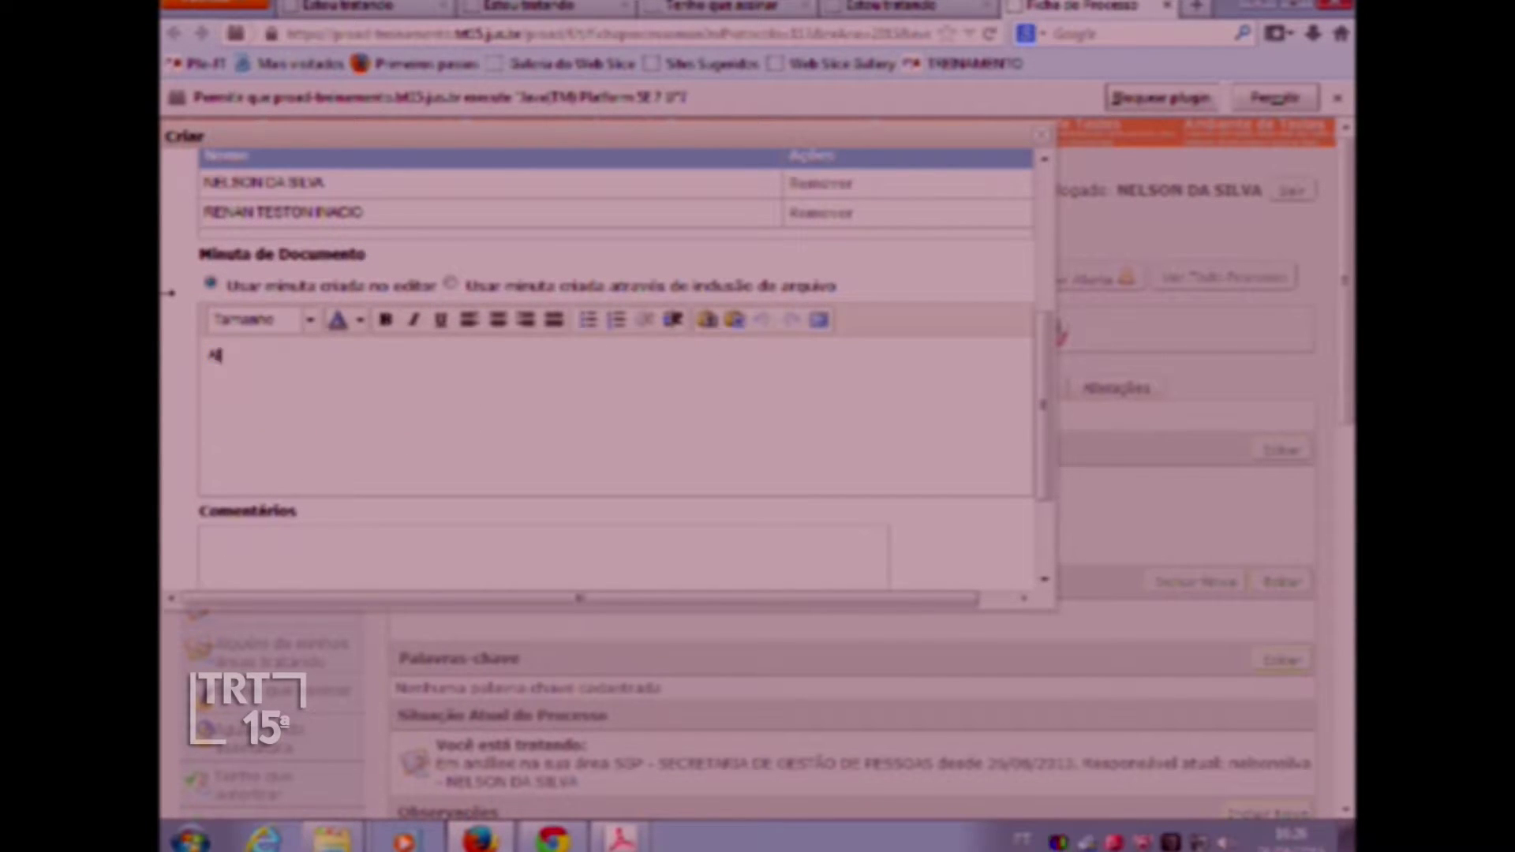
pyautogui.write(' te')
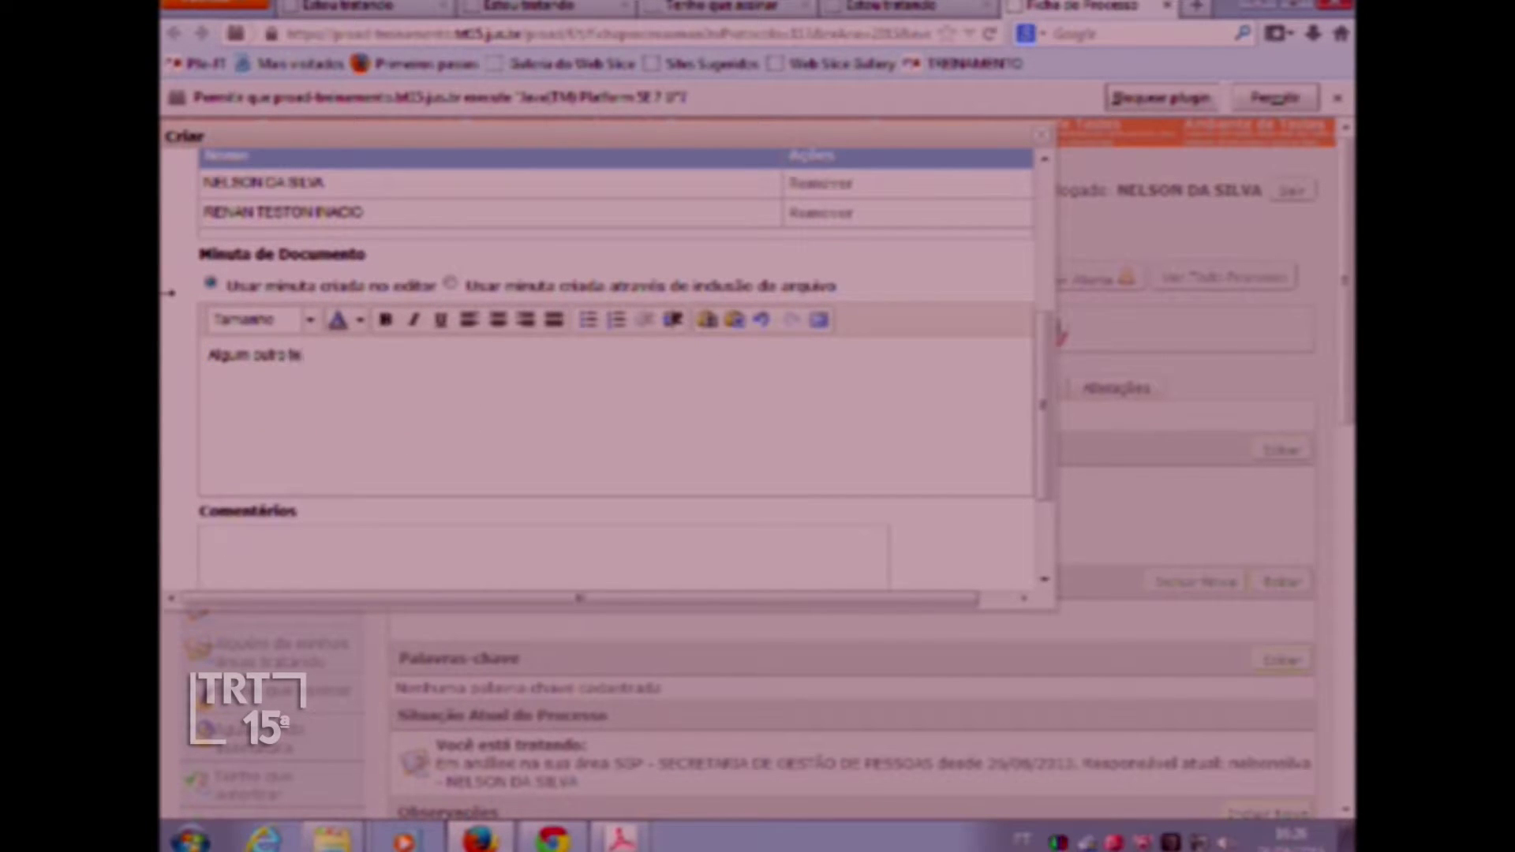
pyautogui.write('xto...')
pyautogui.scroll(-3, 399, 320)
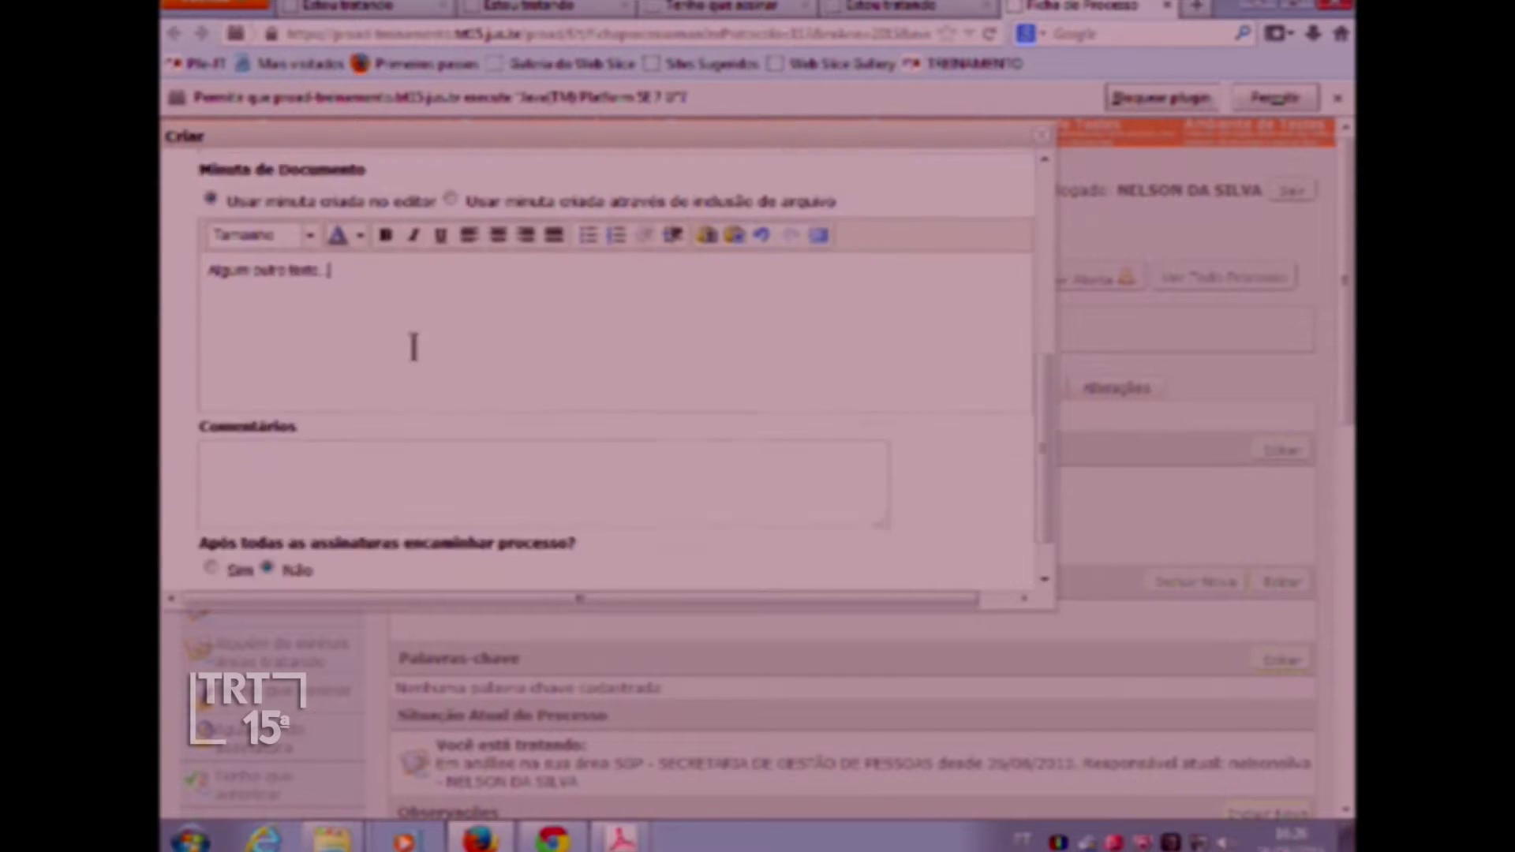
pyautogui.click(376, 427)
pyautogui.write('Algum comentário')
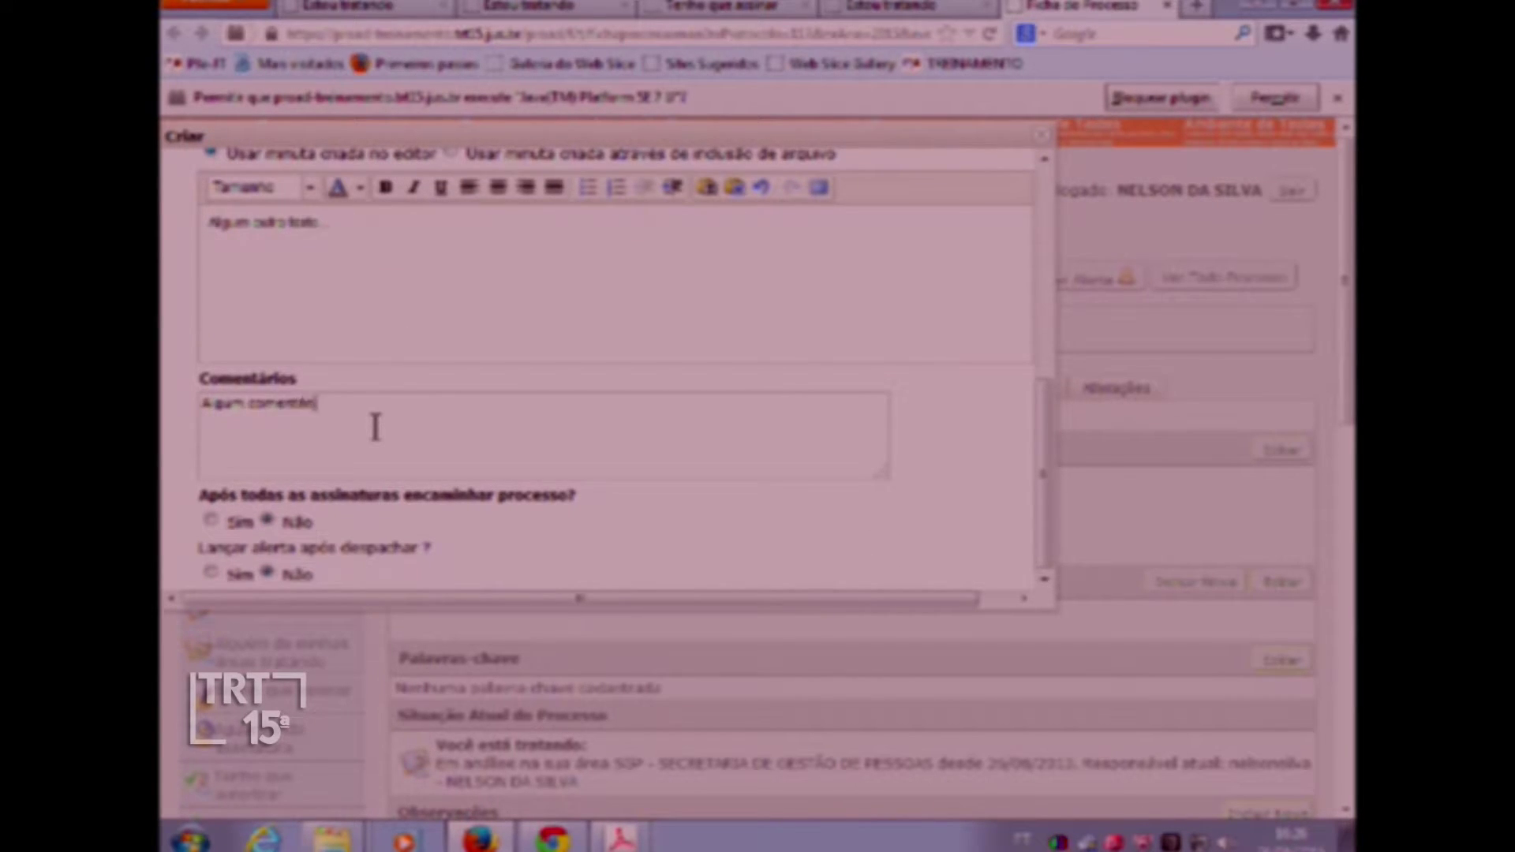
pyautogui.write('...')
pyautogui.scroll(-3, 371, 423)
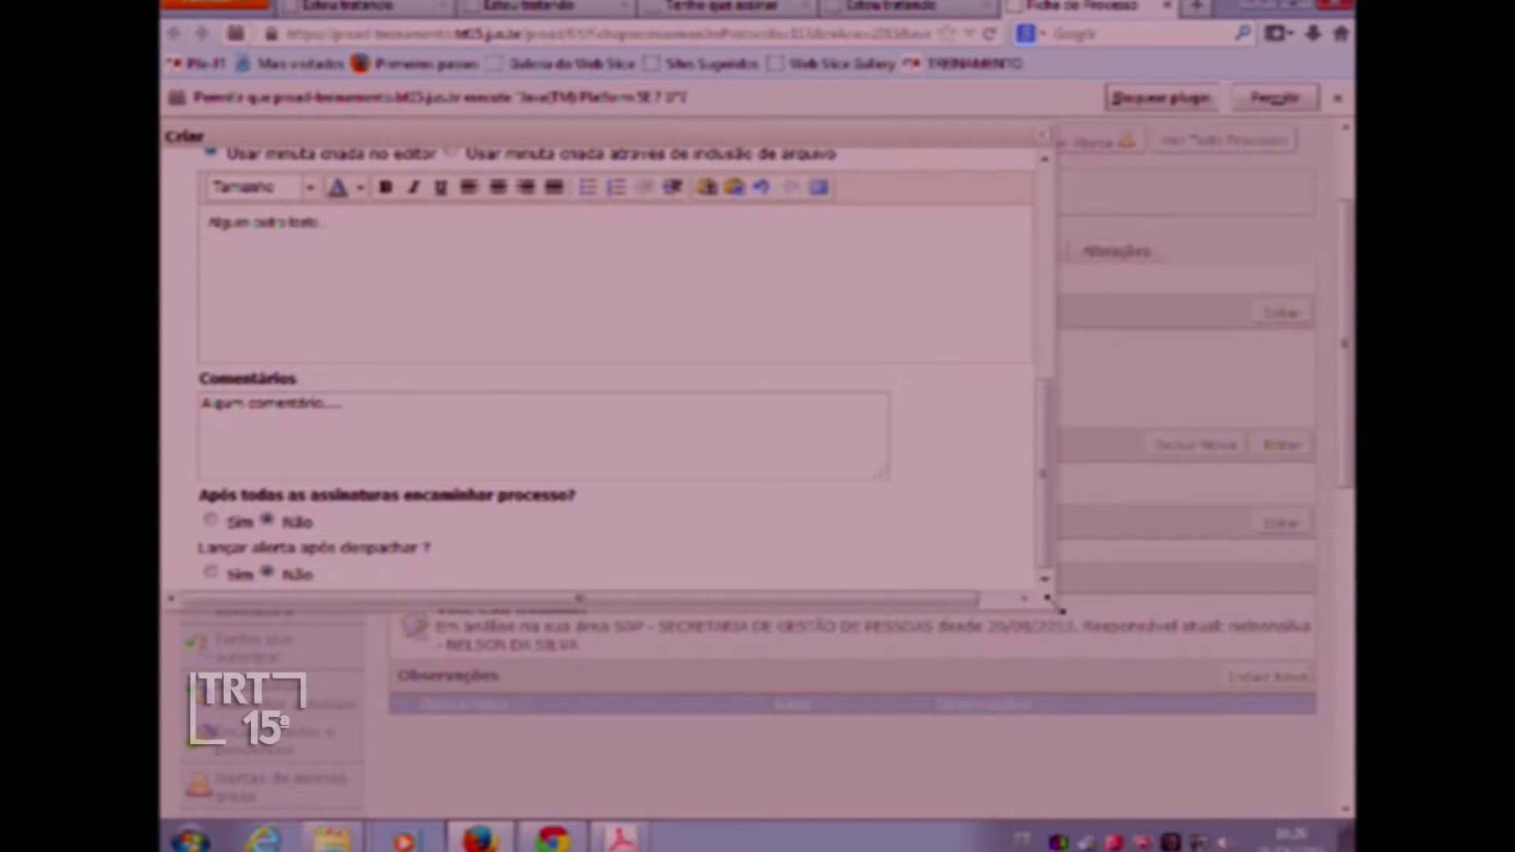
pyautogui.moveTo(1061, 609); pyautogui.dragTo(1127, 732)
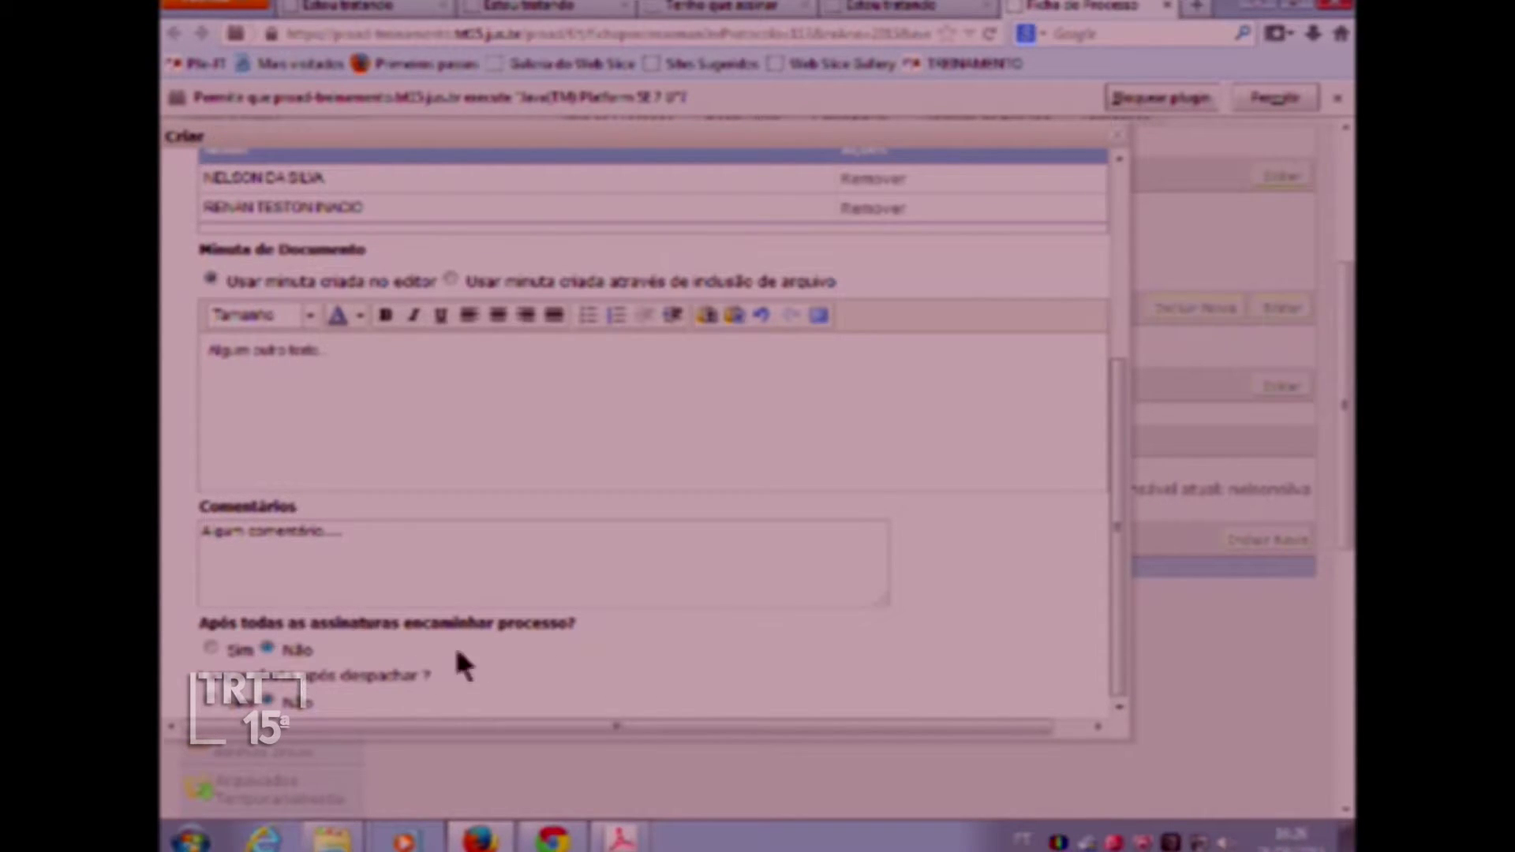
pyautogui.scroll(3, 637, 612)
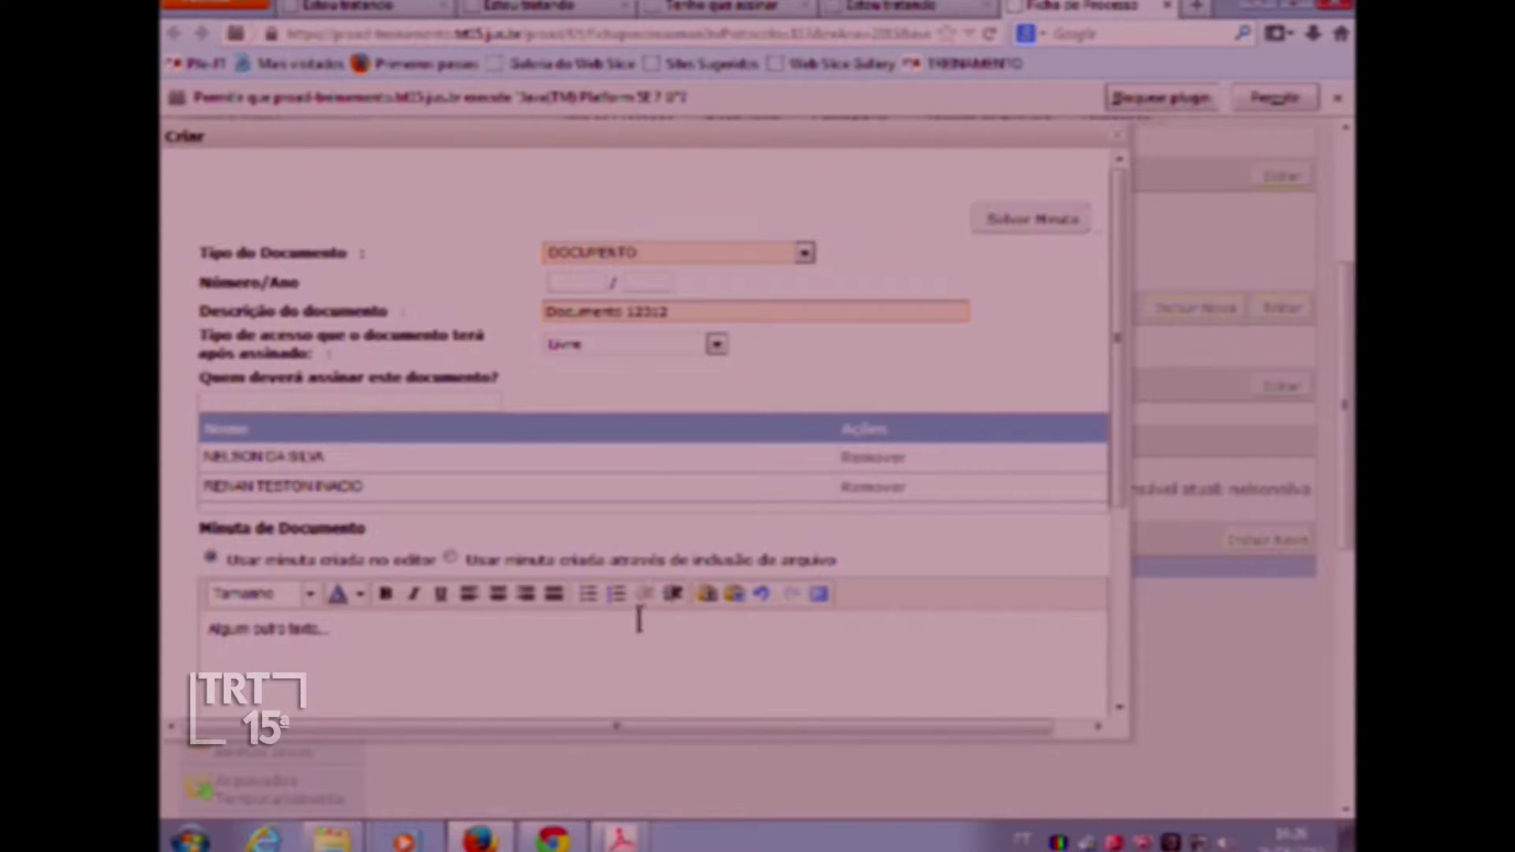
# Save the draft, agree to sign now, sign with the account password, and dismiss the success alert
pyautogui.click(1024, 226)
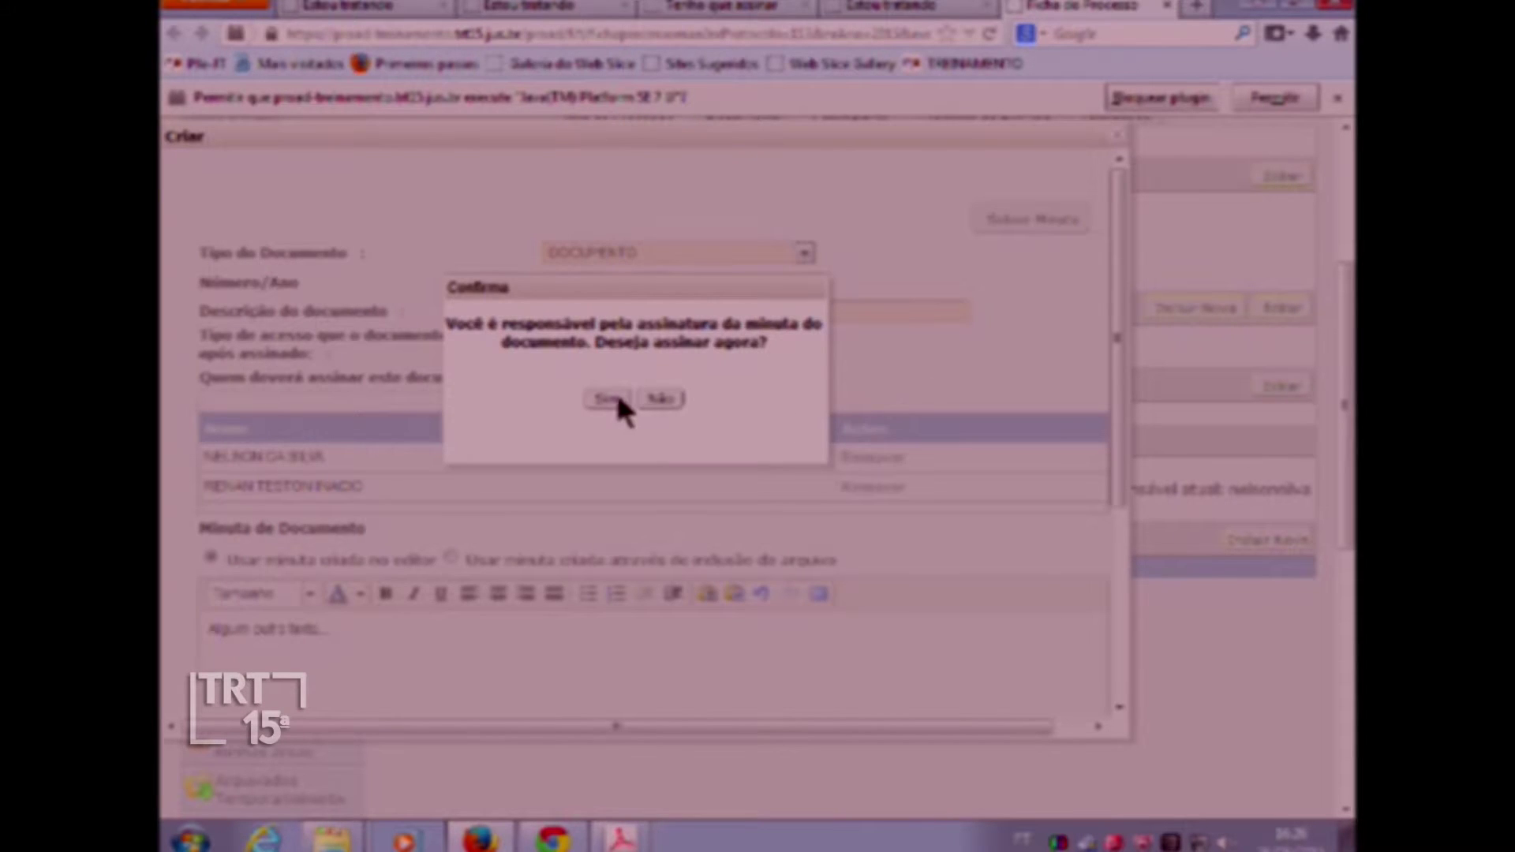
pyautogui.moveTo(641, 304); pyautogui.dragTo(724, 414)
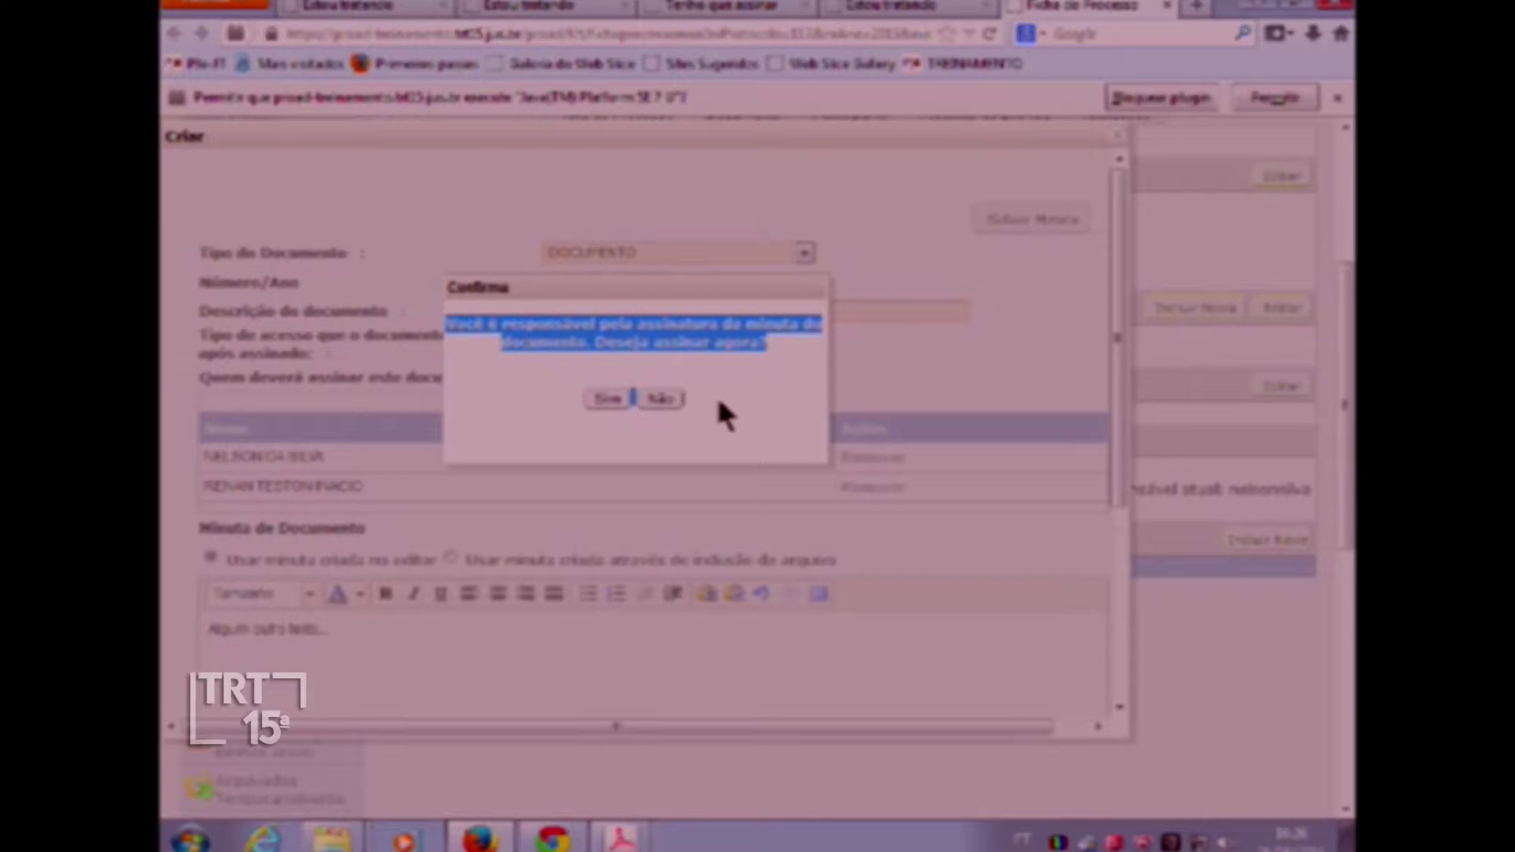
pyautogui.click(606, 399)
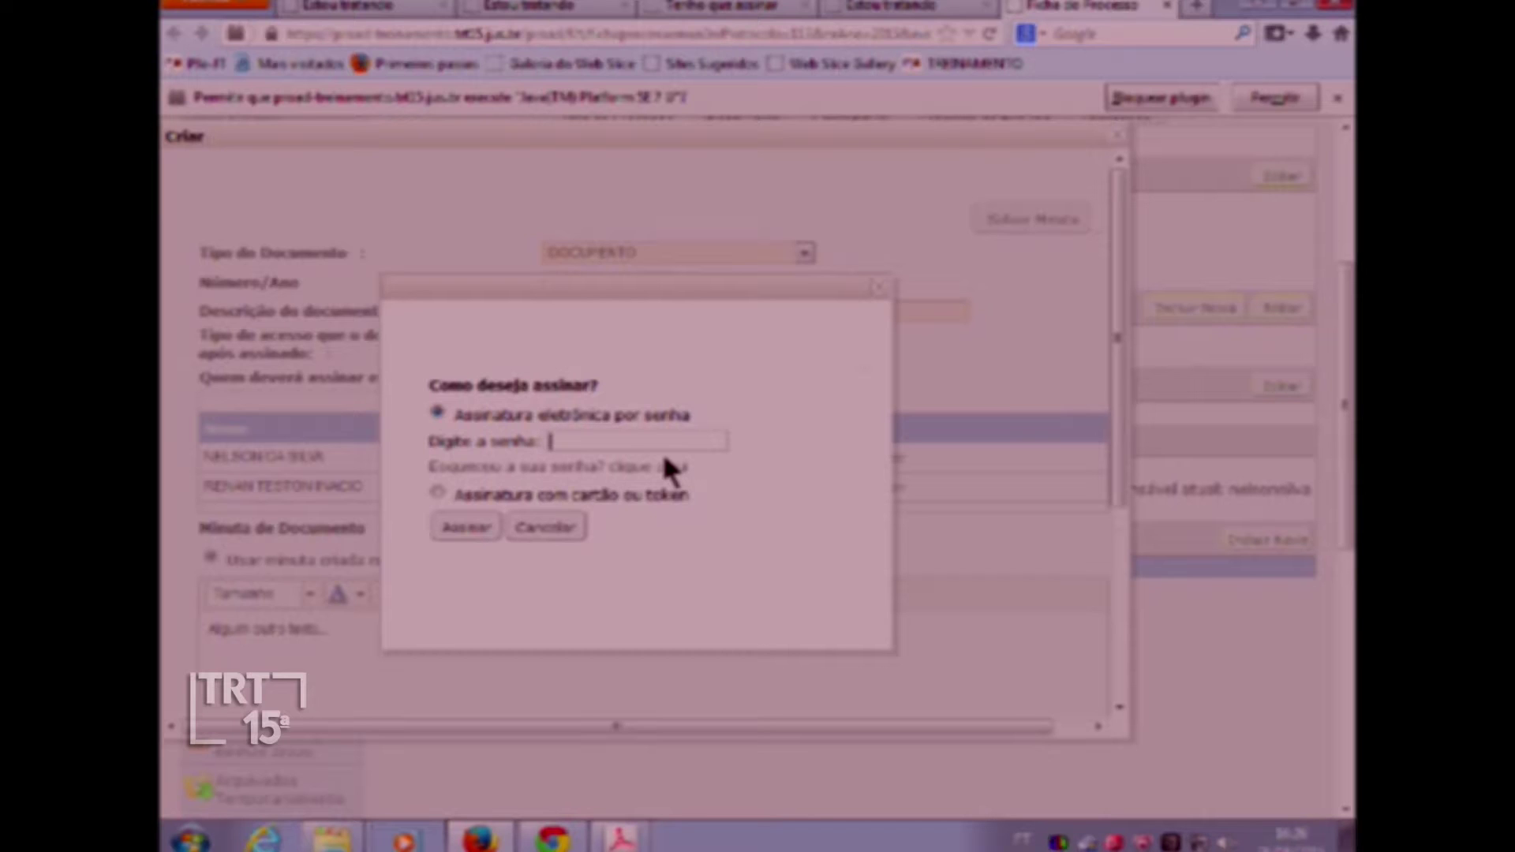
pyautogui.write('****')
pyautogui.click(456, 527)
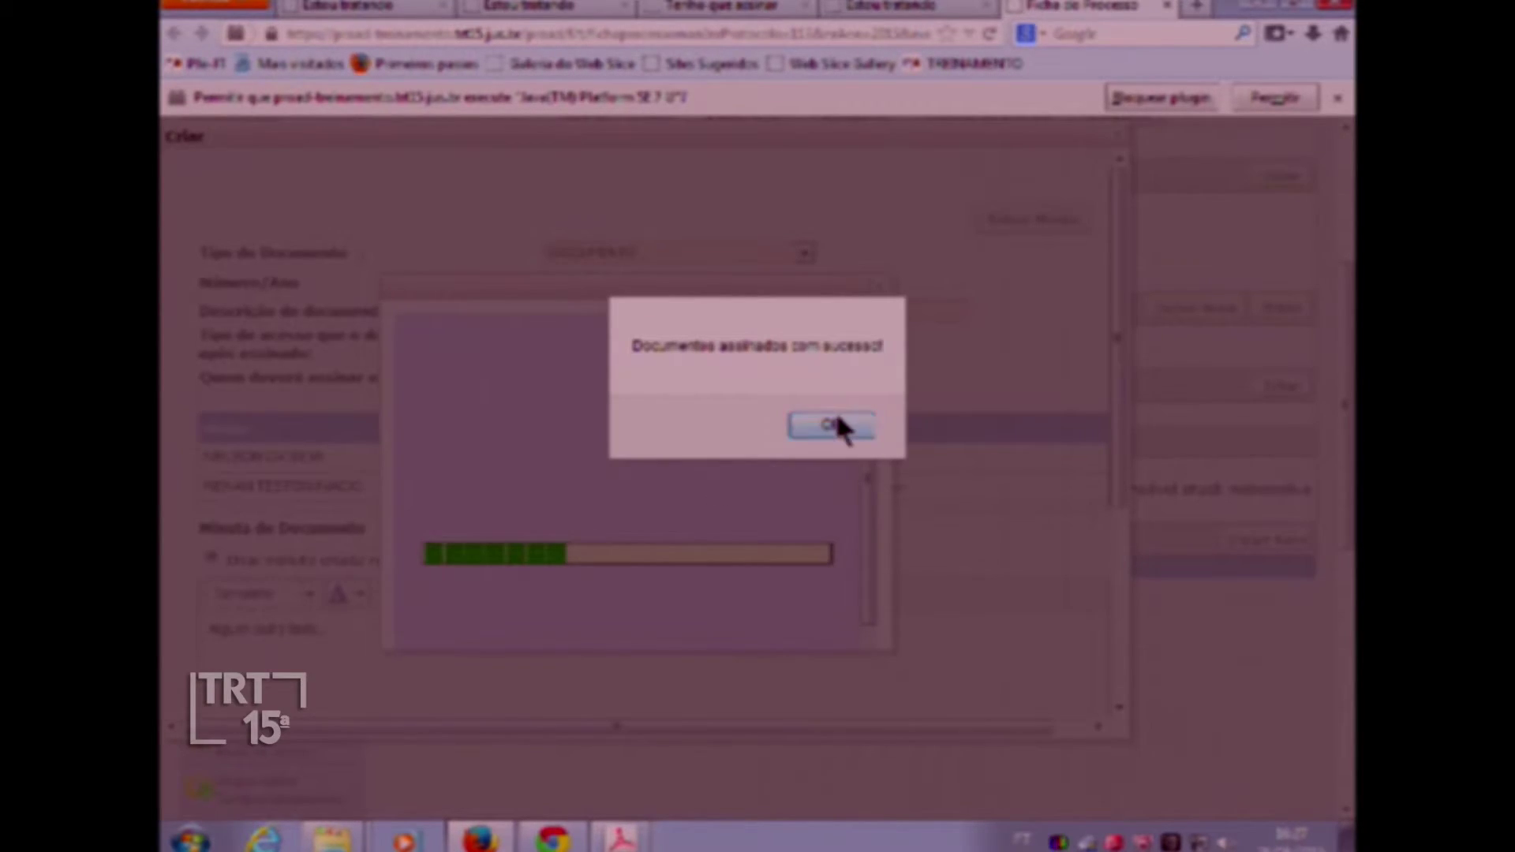
pyautogui.click(835, 425)
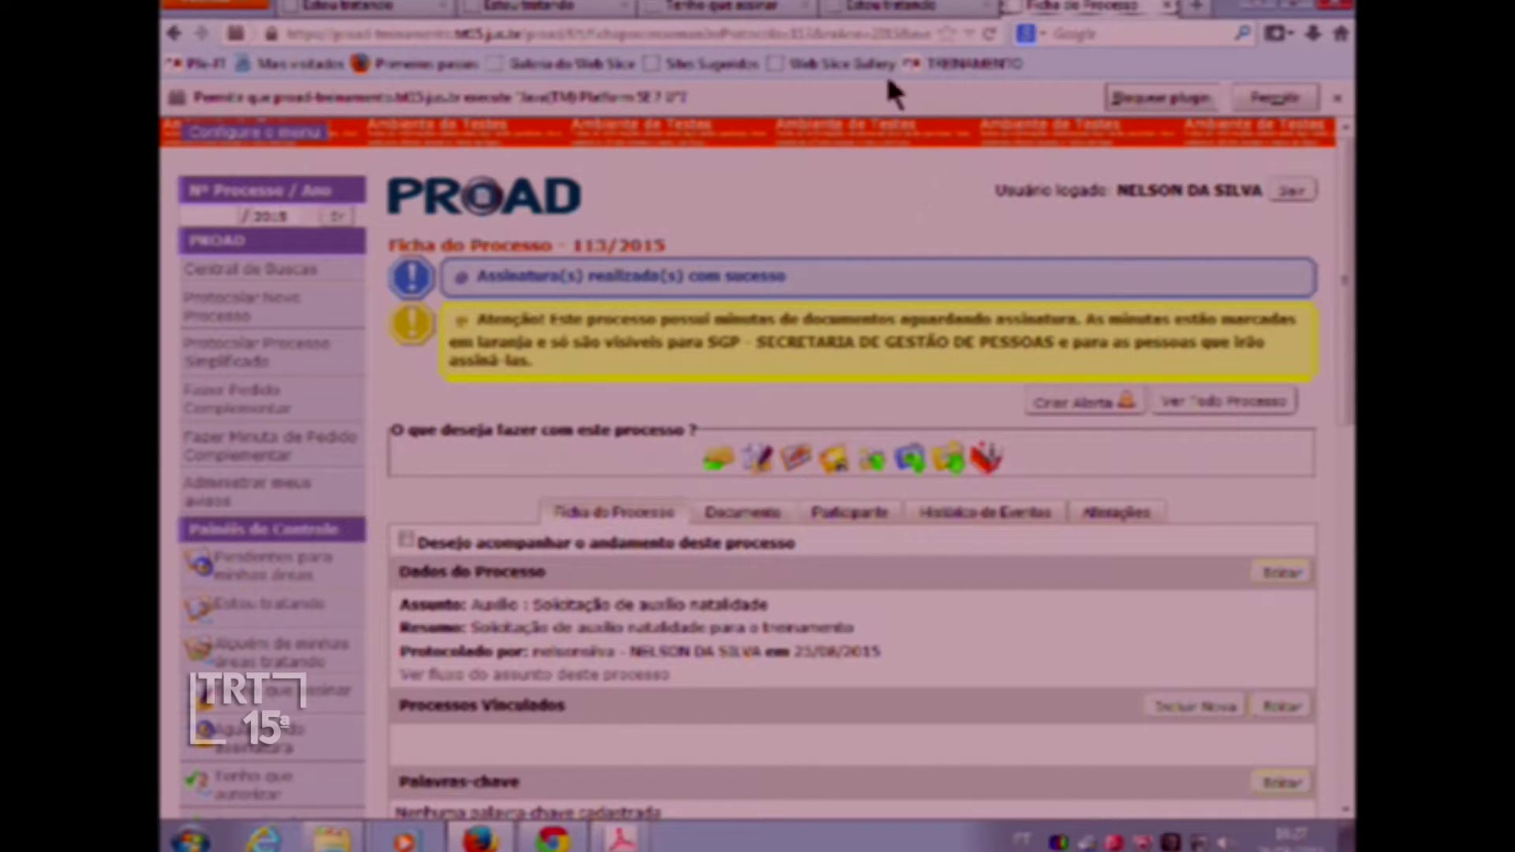
# Reload the process page from its edited address
pyautogui.click(831, 44)
pyautogui.press('End')
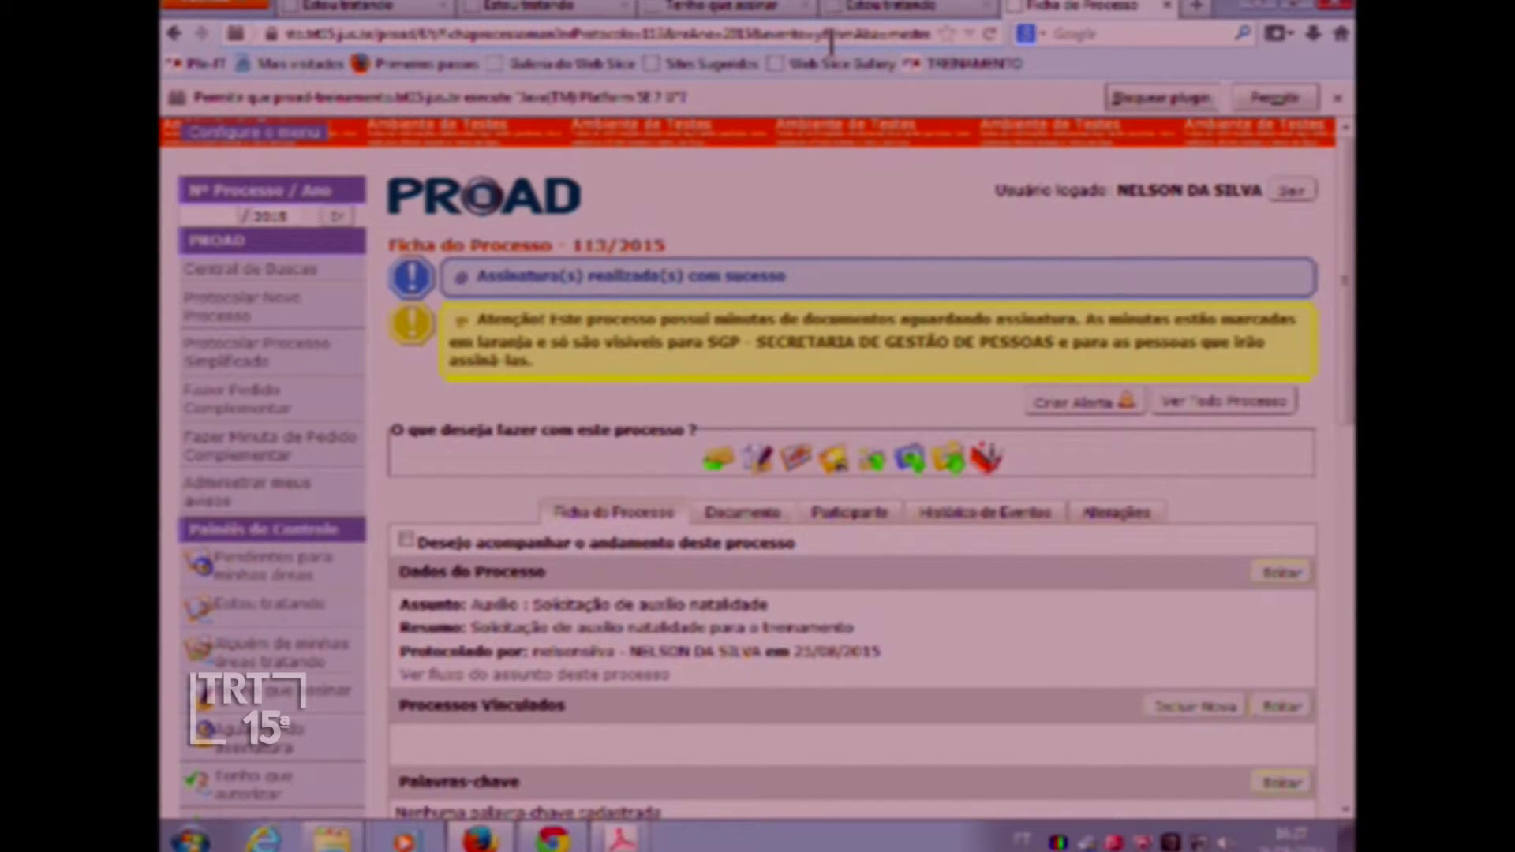
pyautogui.press('Return')
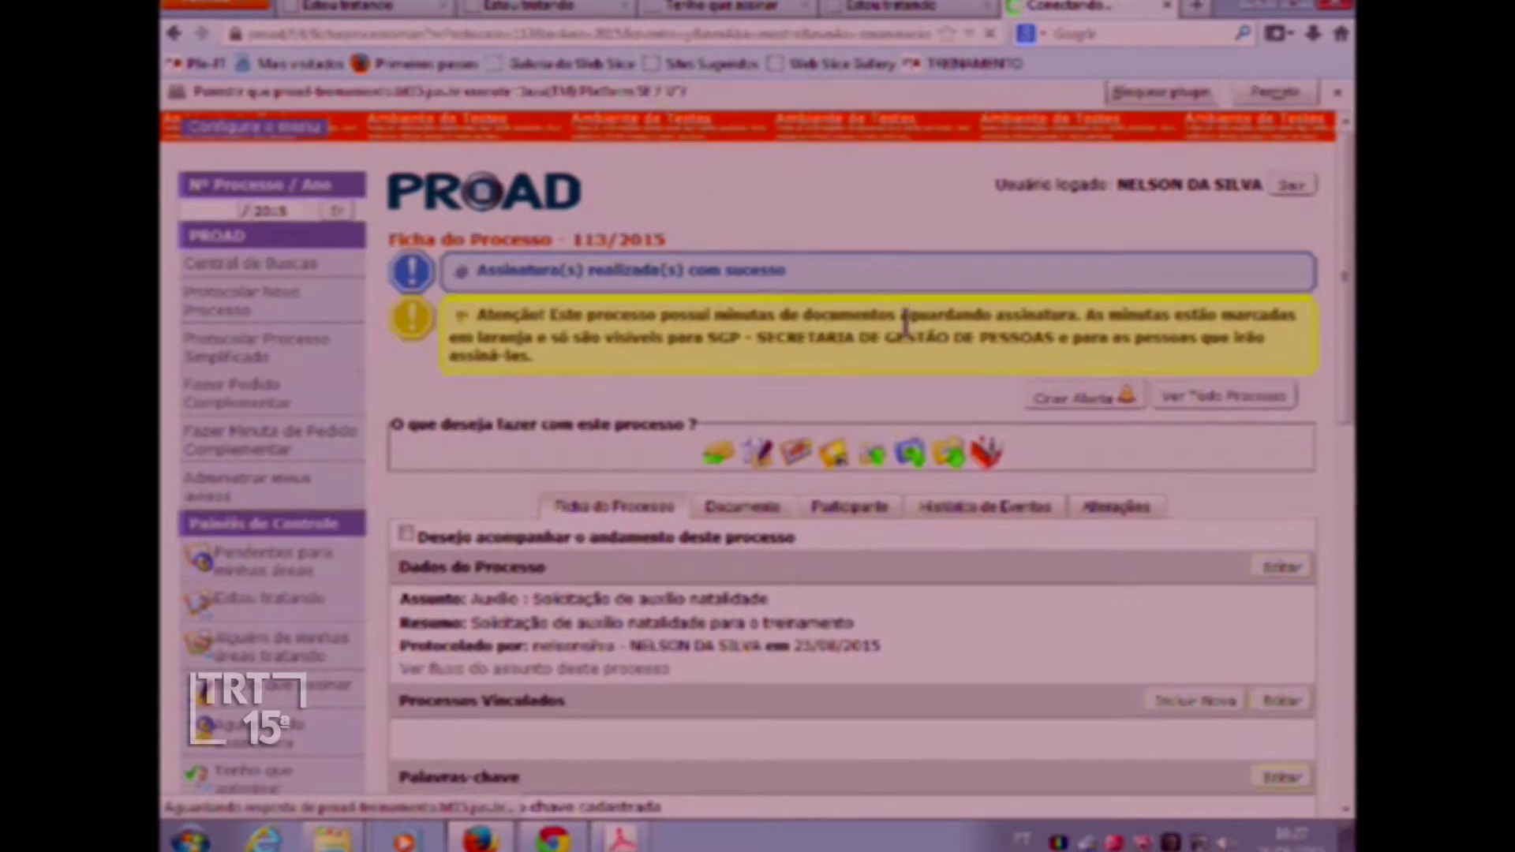
pyautogui.scroll(-3, 687, 552)
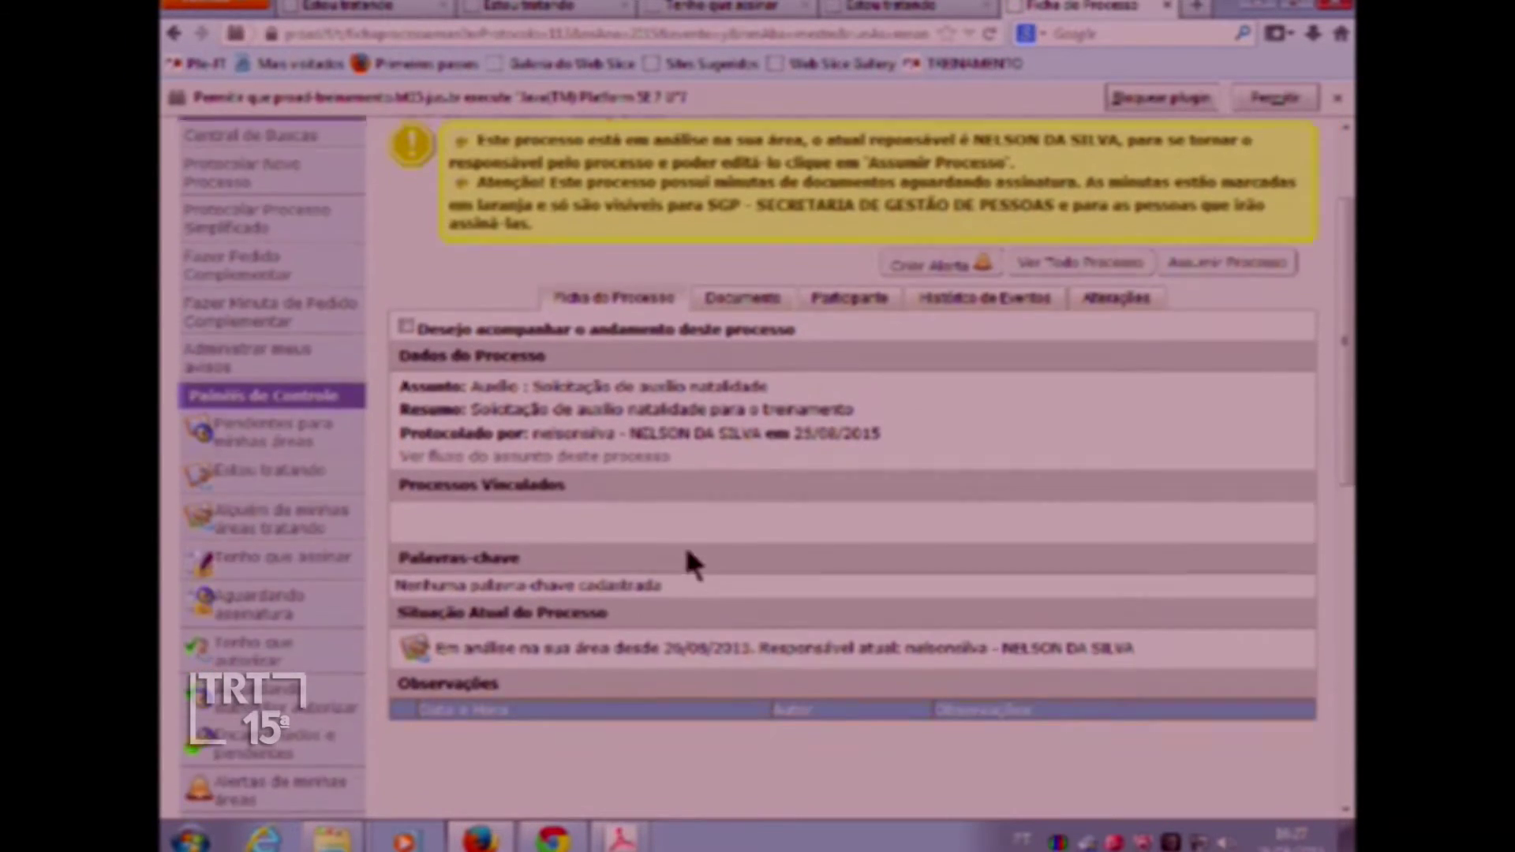
pyautogui.scroll(-3, 597, 643)
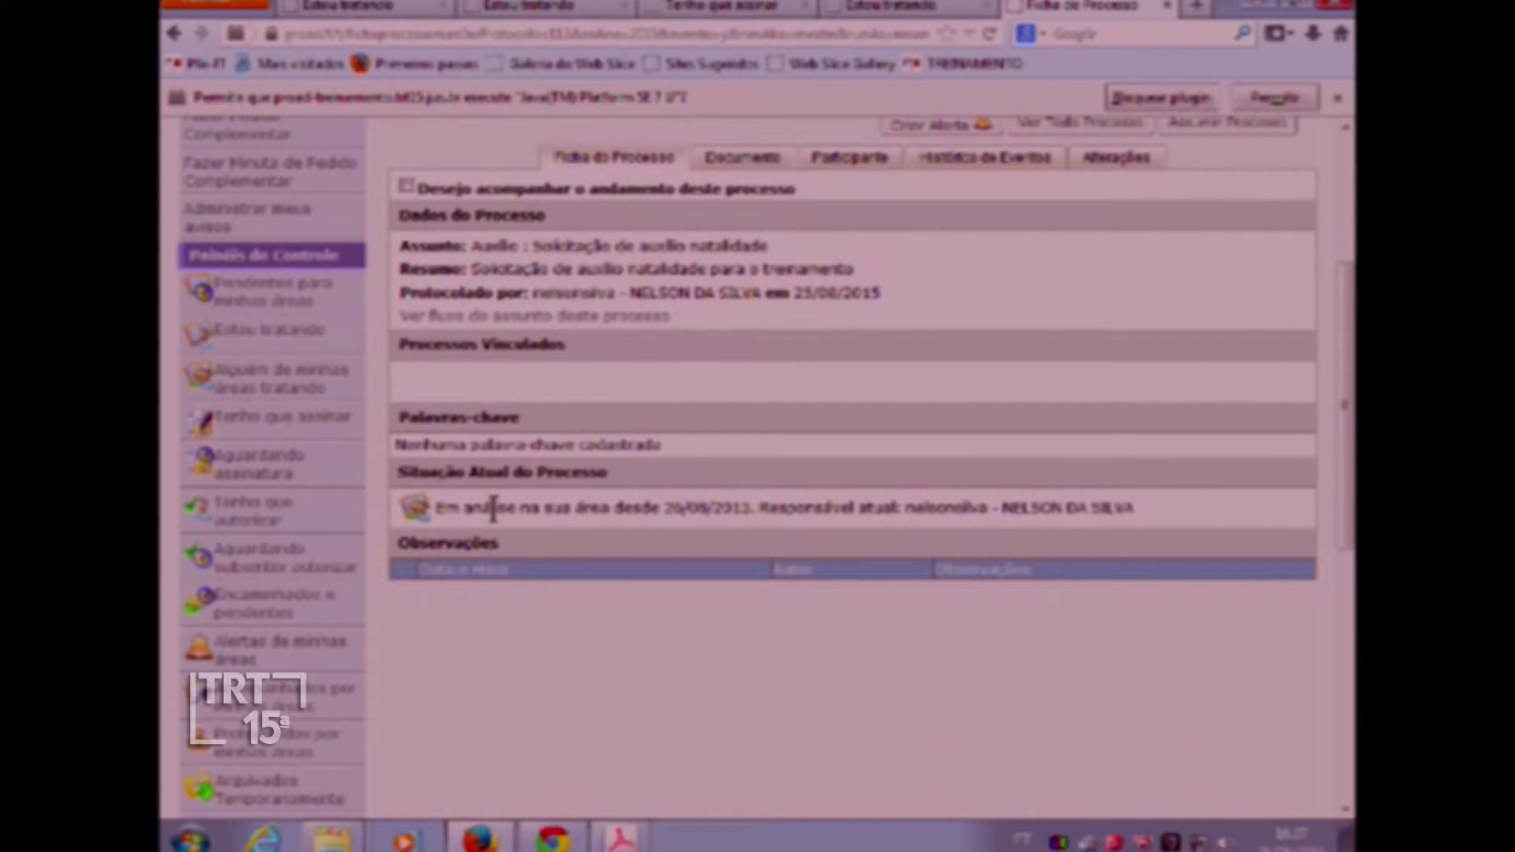
# Open the Tenho que assinar list and tick the 113/2015 DOCUMENTO draft
pyautogui.click(273, 426)
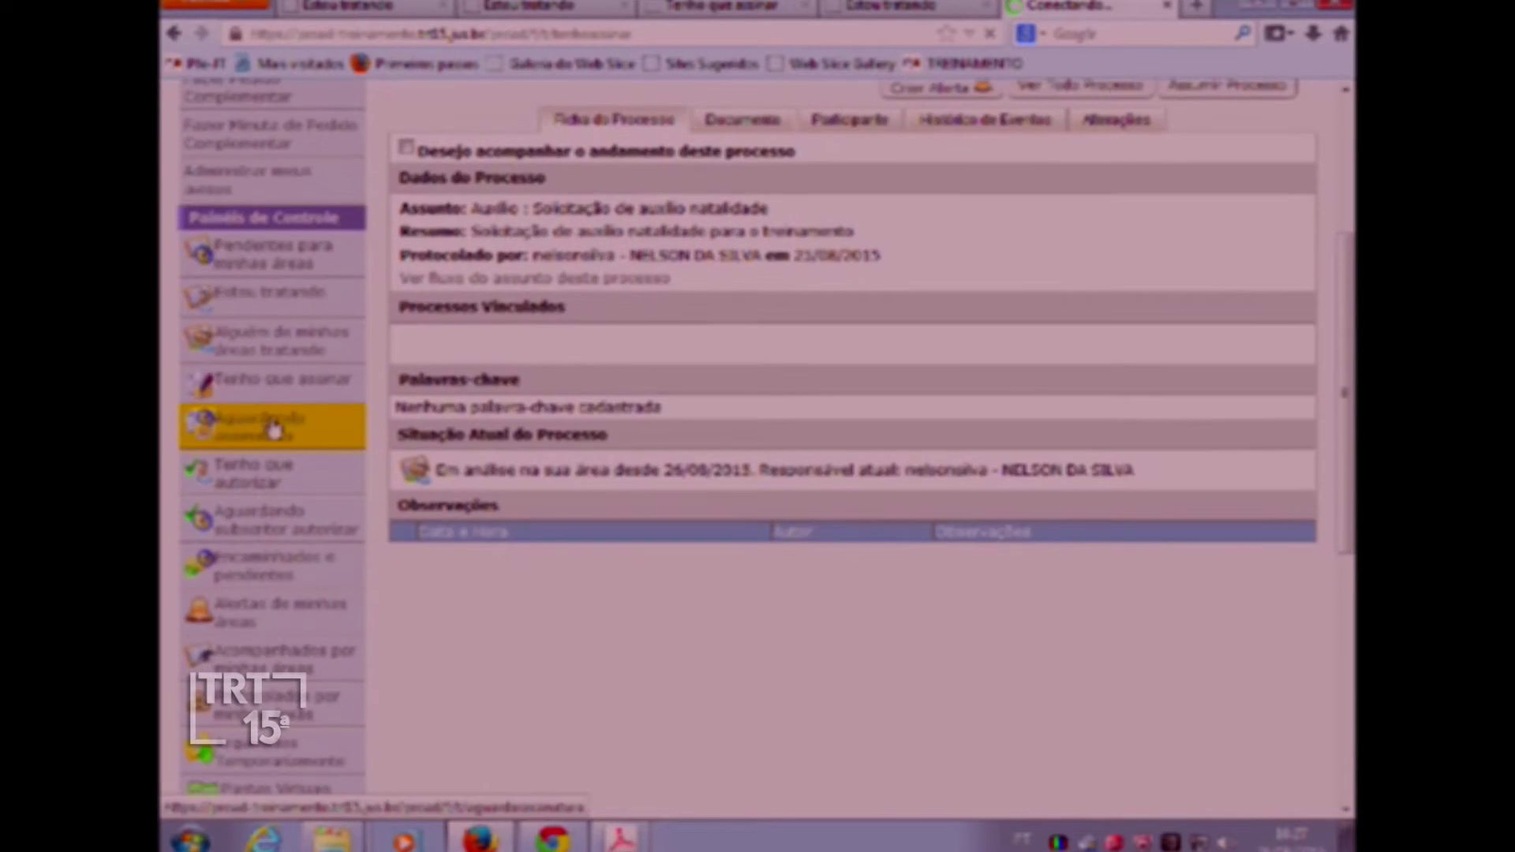
pyautogui.scroll(-6, 970, 593)
pyautogui.scroll(2, 974, 599)
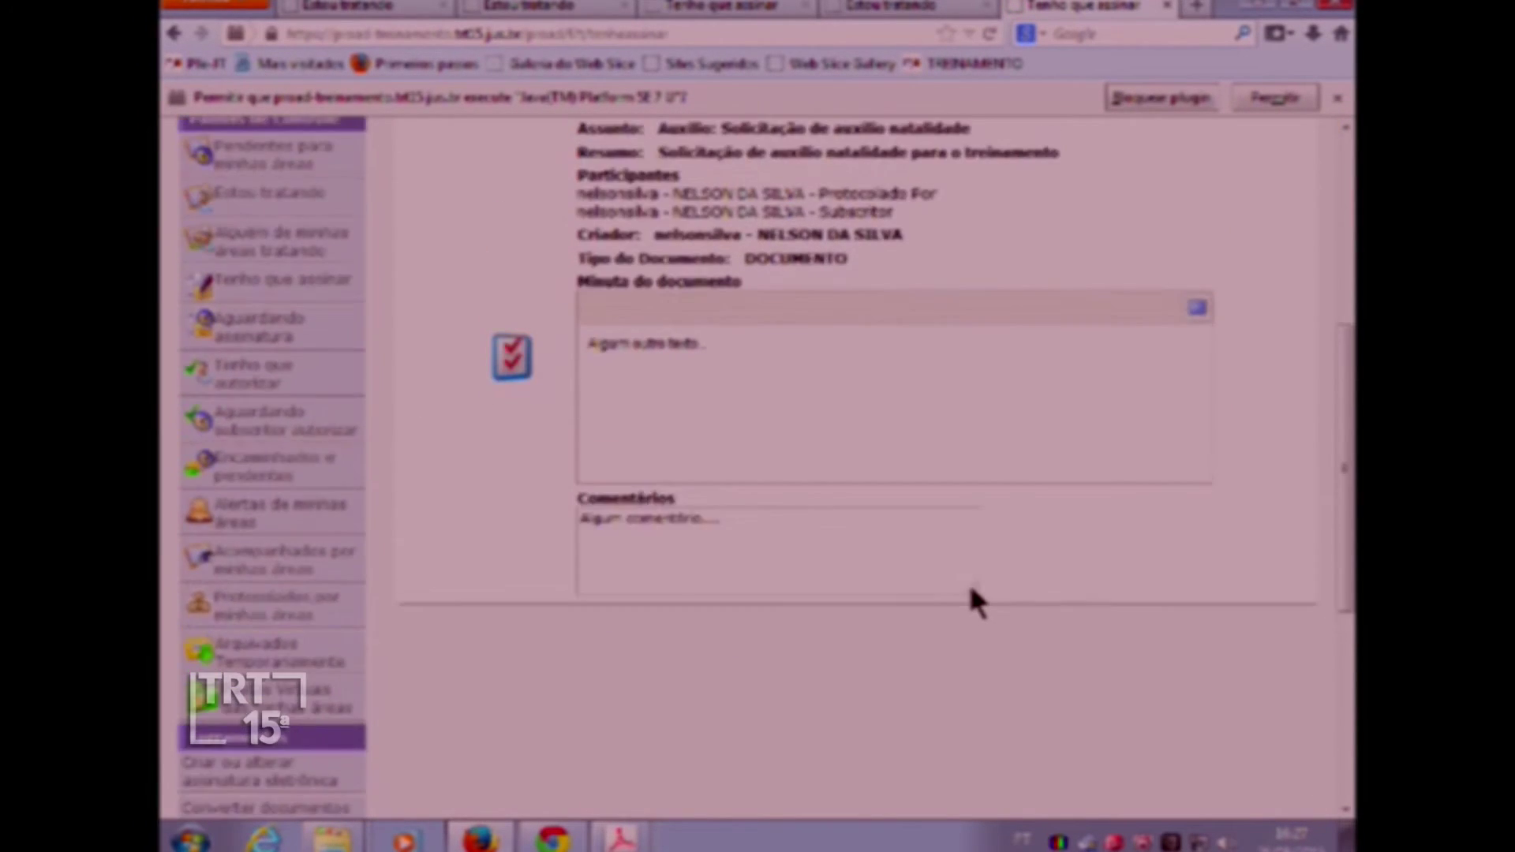
pyautogui.scroll(3, 974, 603)
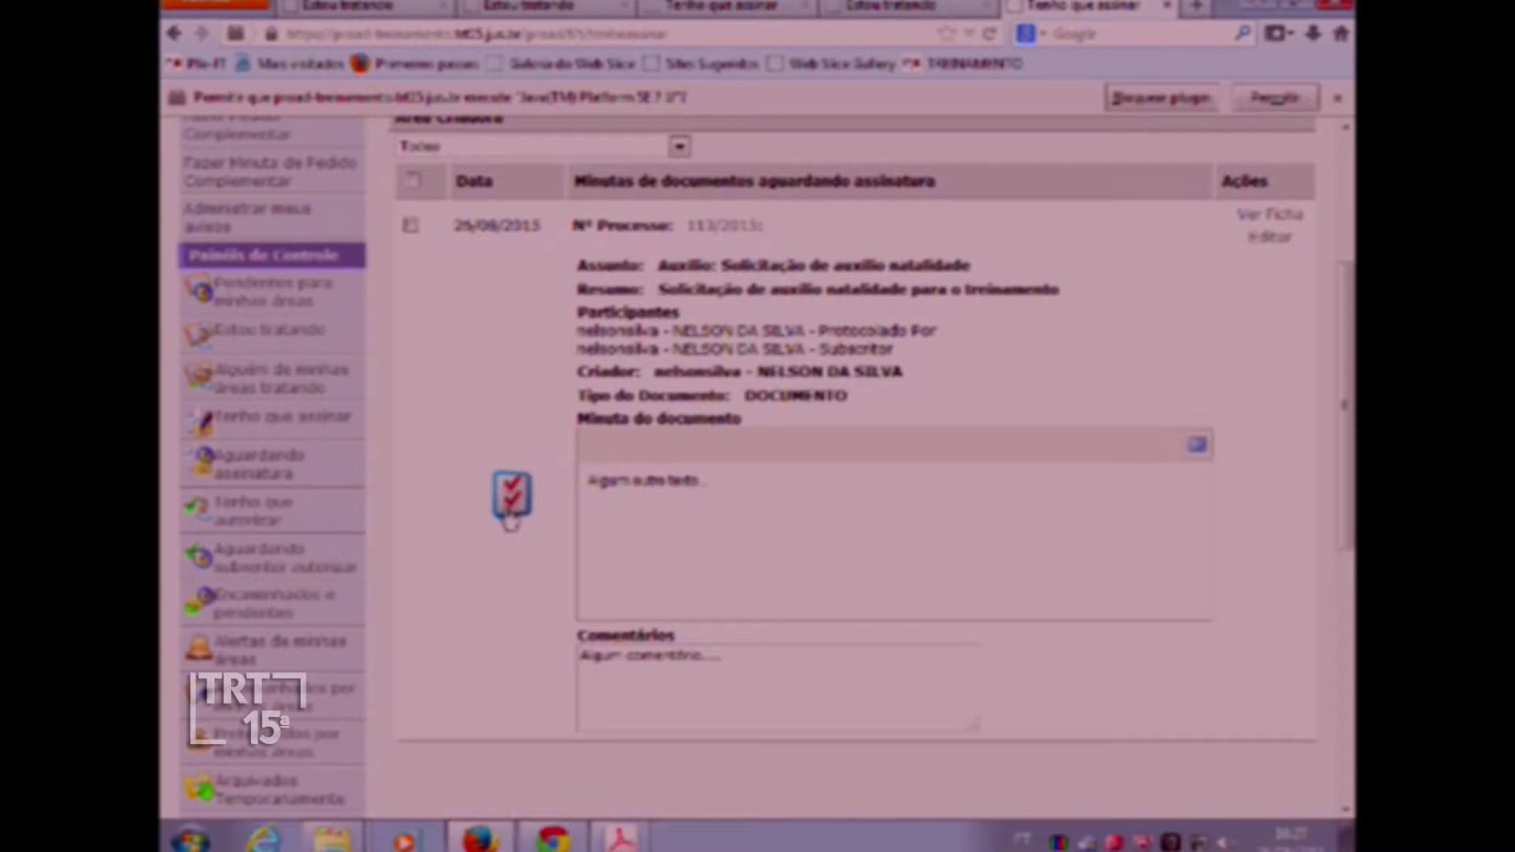
pyautogui.scroll(3, 1057, 442)
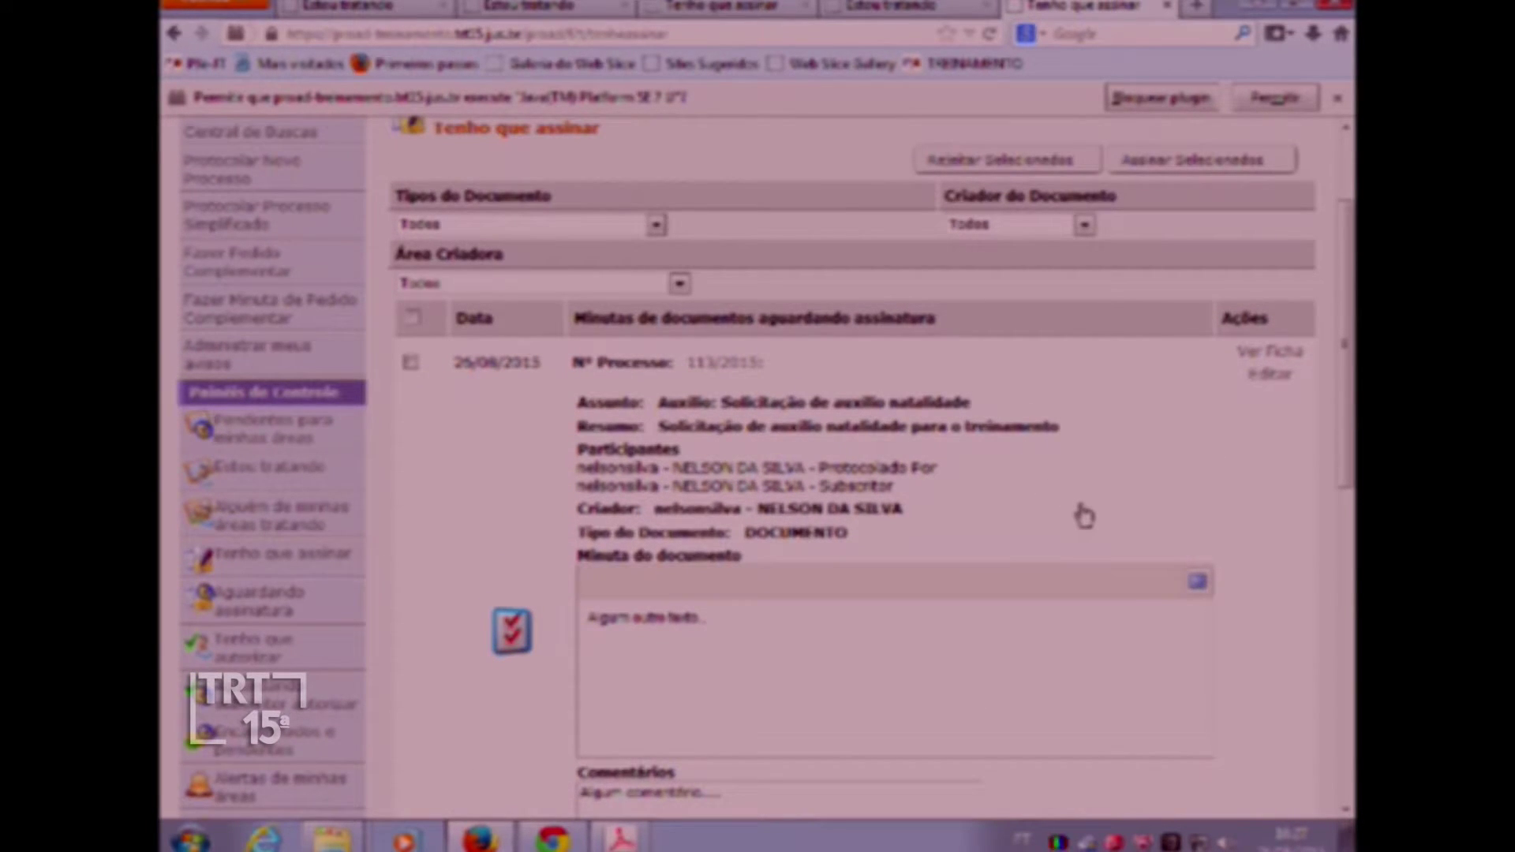
pyautogui.click(410, 362)
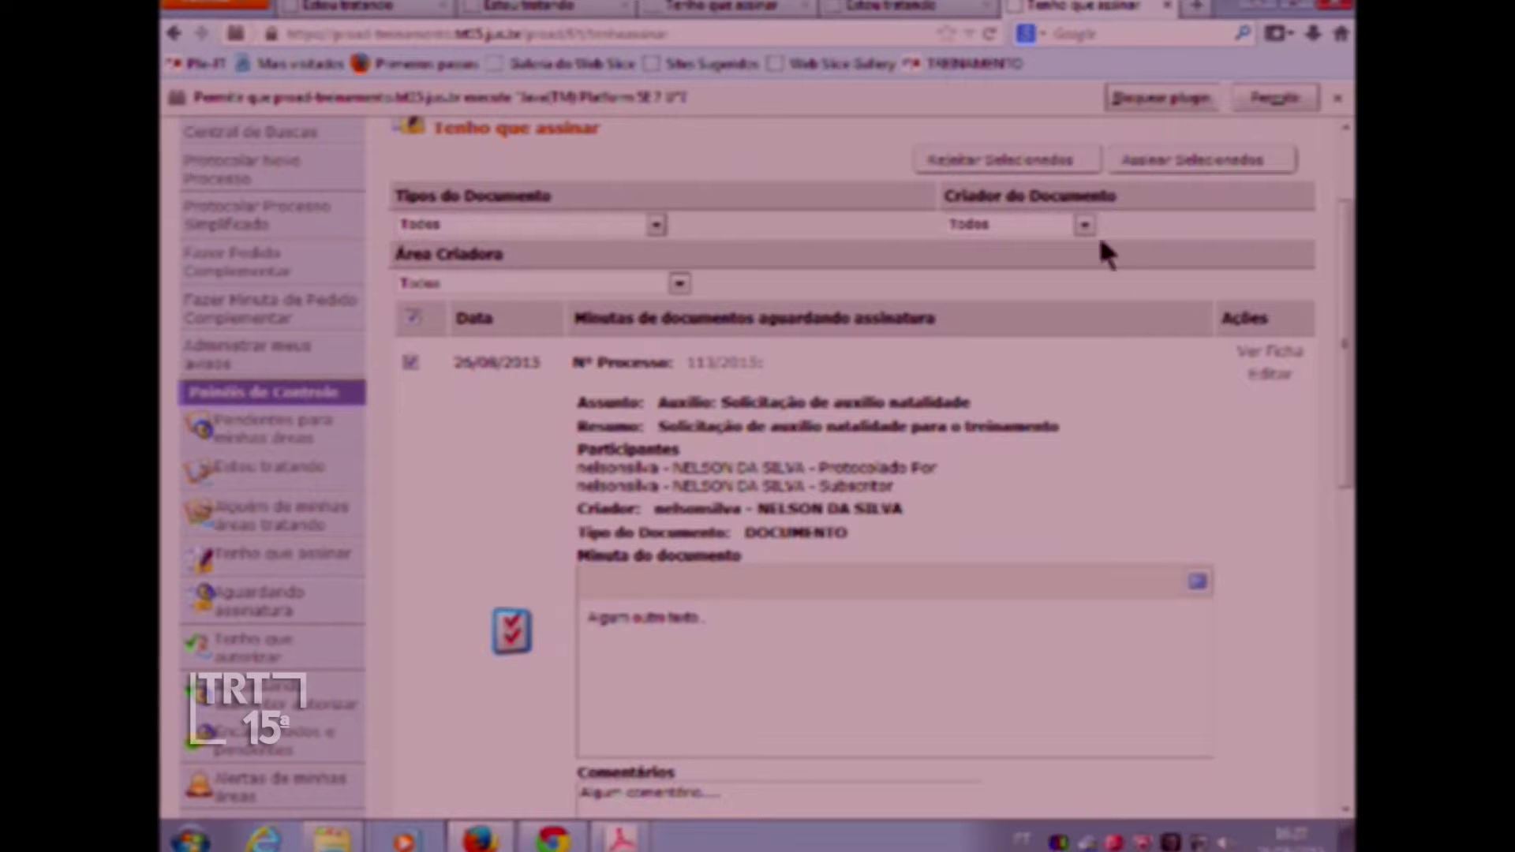
pyautogui.scroll(2, 1022, 169)
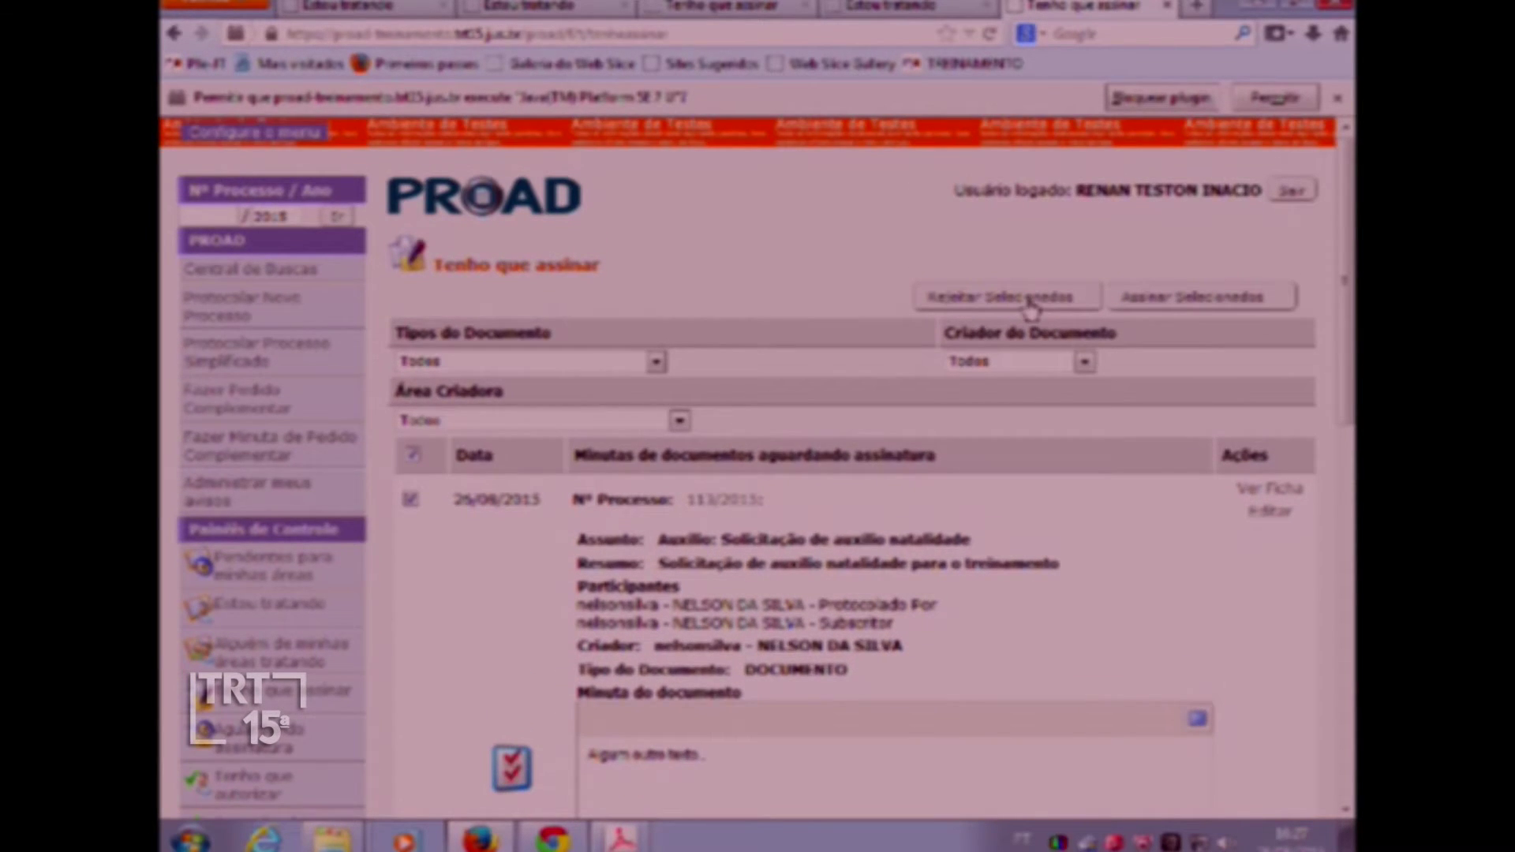
# Reject the selected 113/2015 draft, switch user via ?co in the address, and open Aguardando assinatura
pyautogui.click(1024, 293)
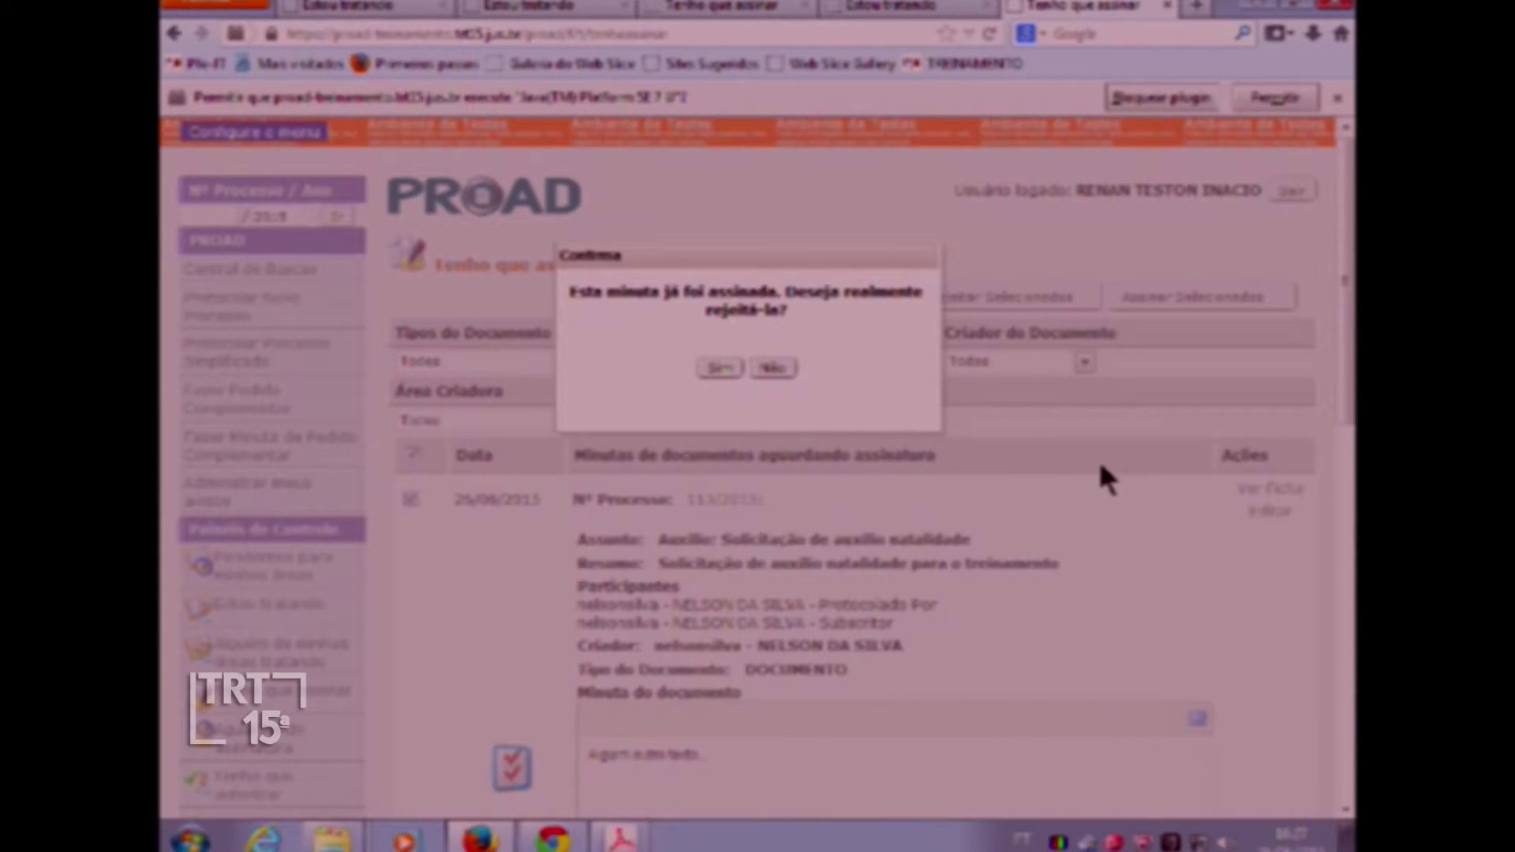
pyautogui.click(717, 365)
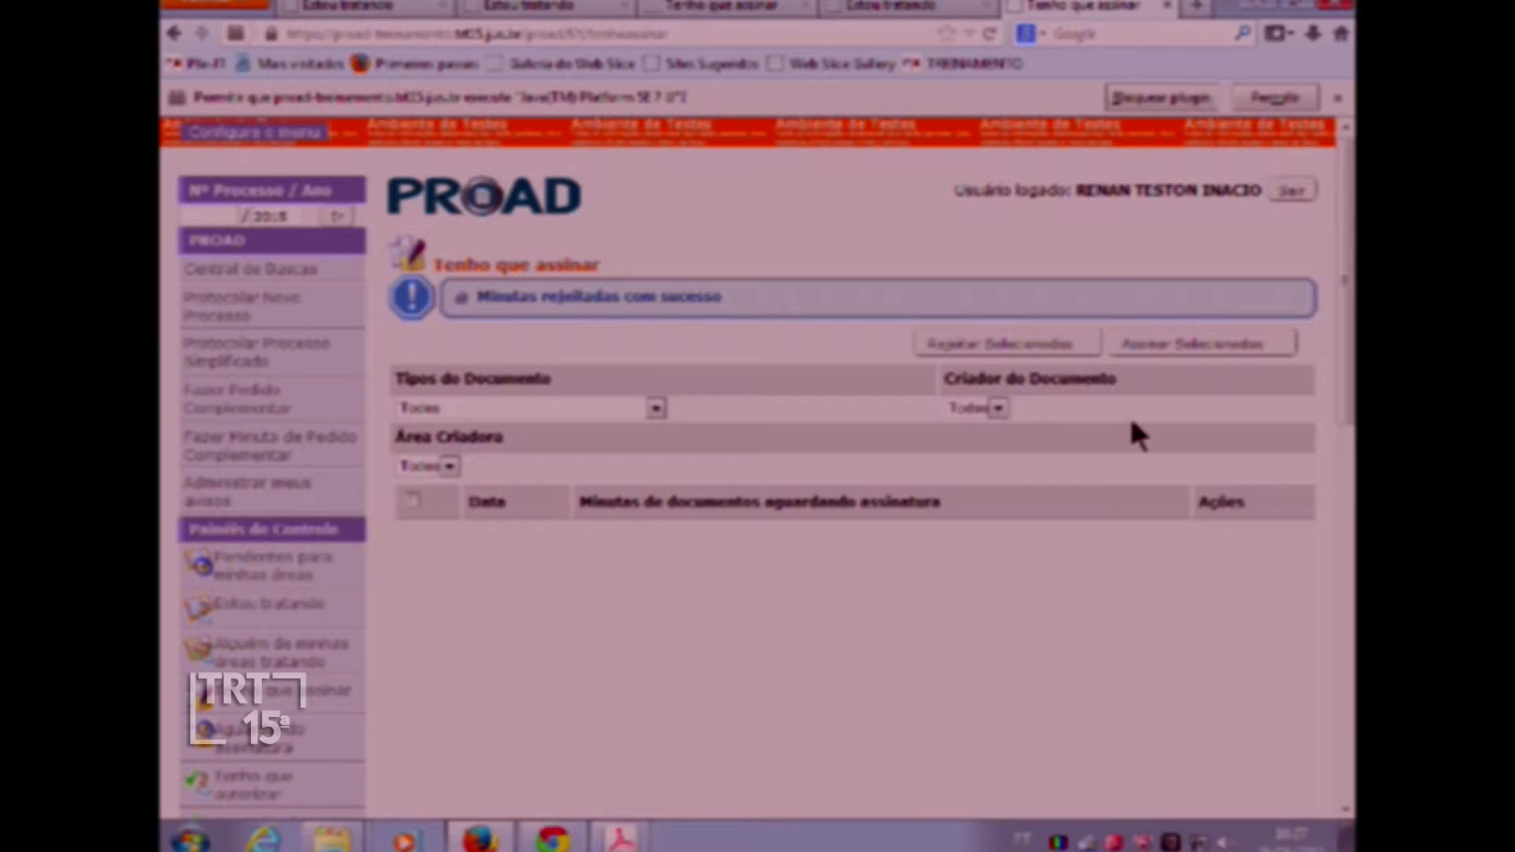
pyautogui.click(789, 33)
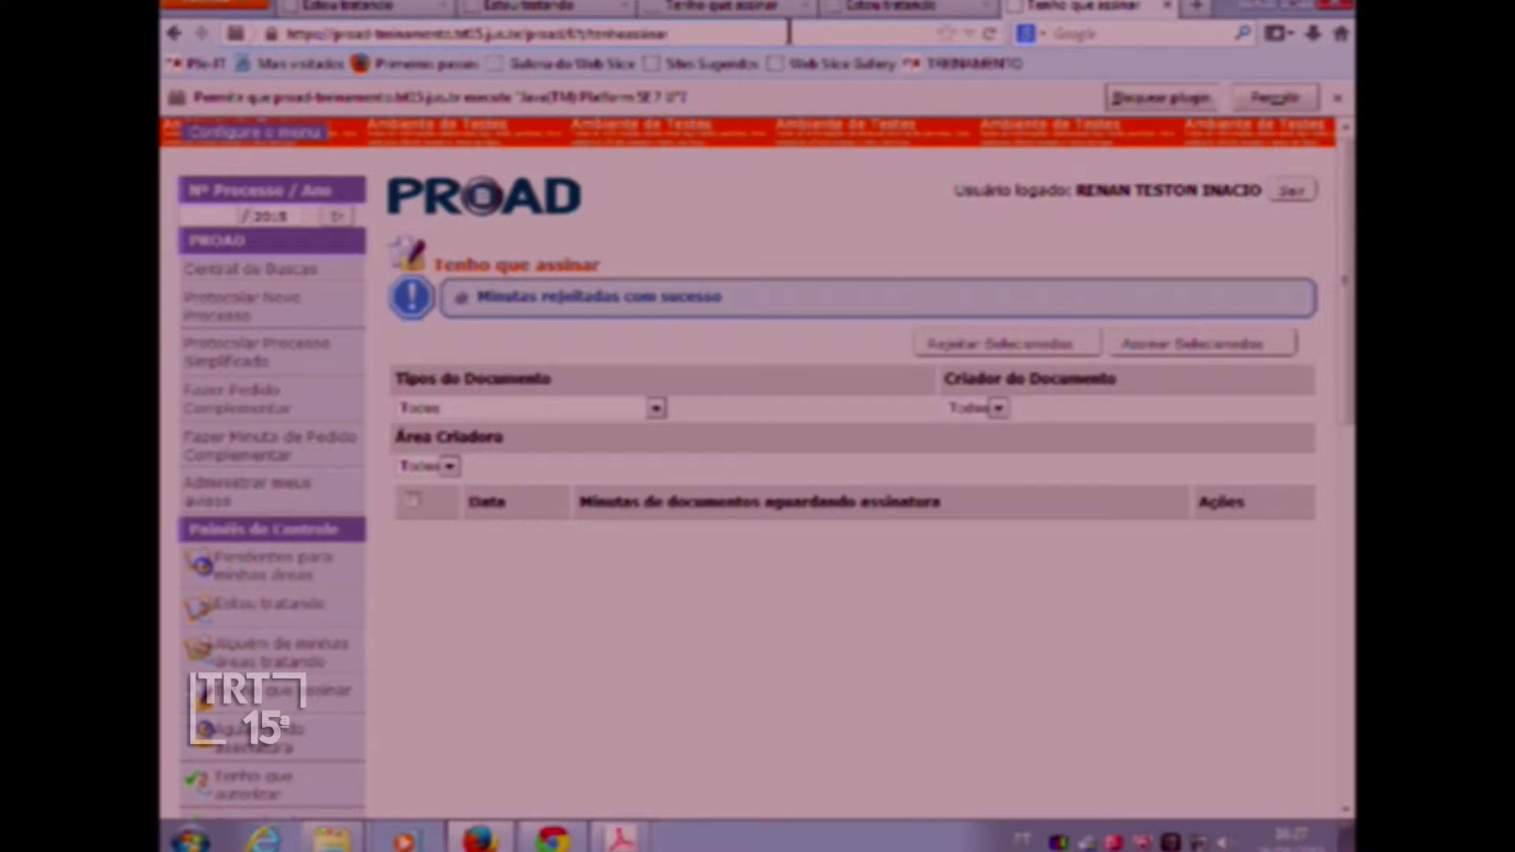
pyautogui.write('?co')
pyautogui.press('Return')
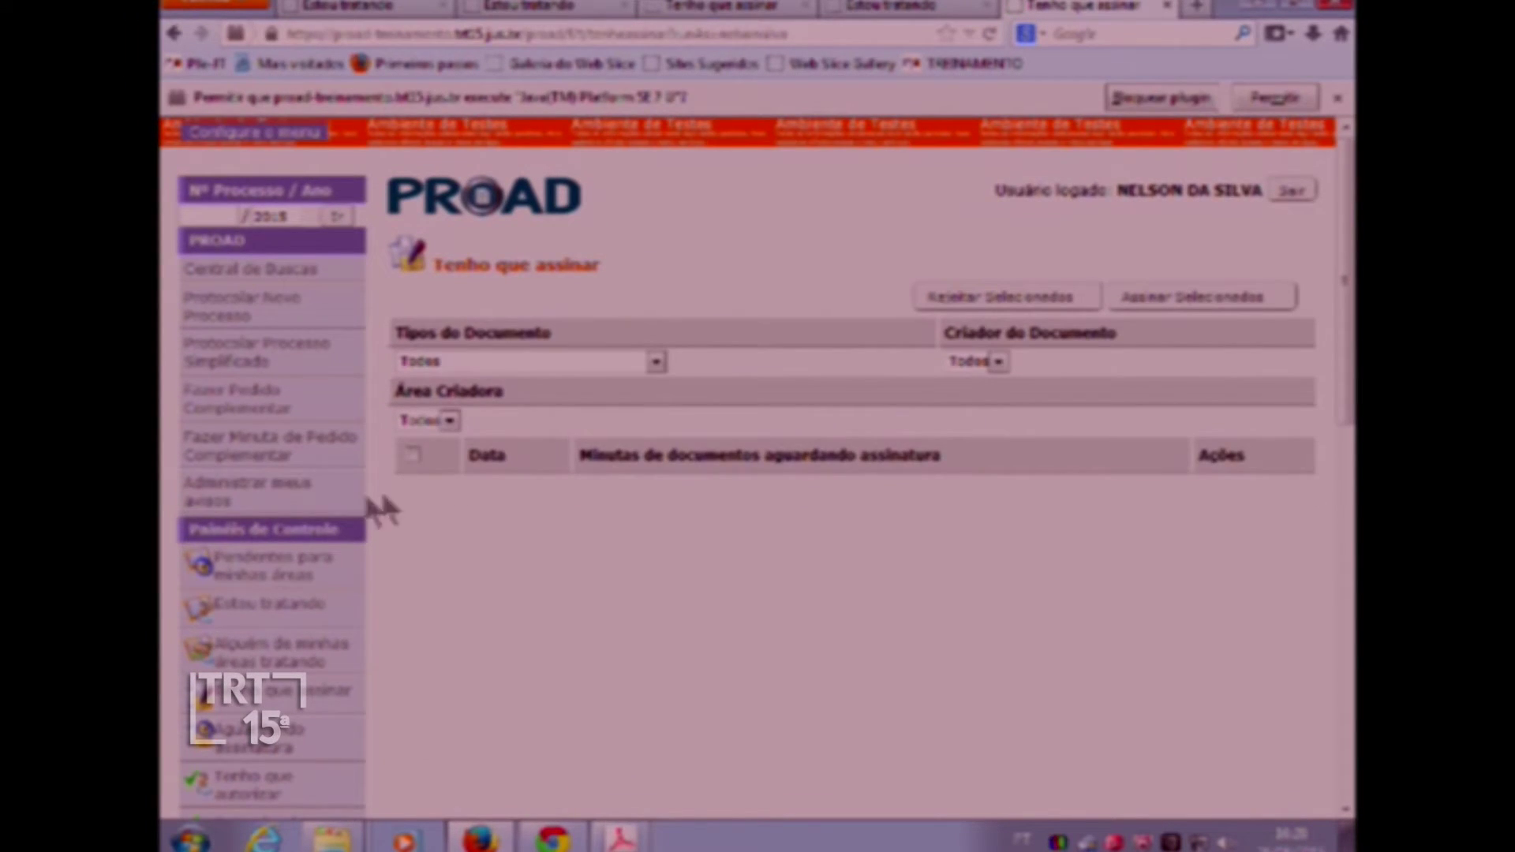
pyautogui.scroll(-3, 299, 600)
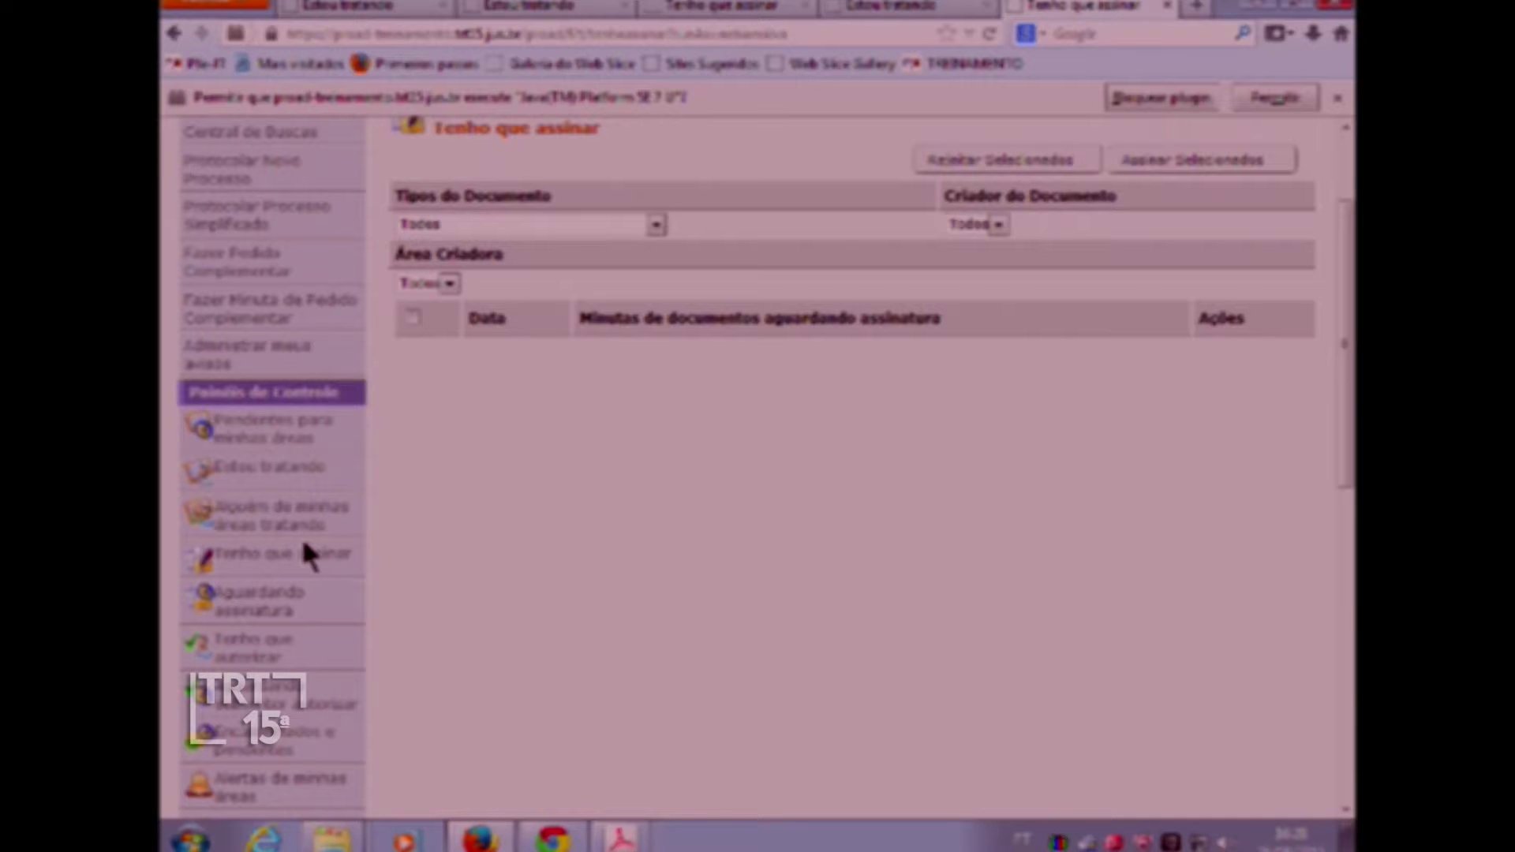
pyautogui.click(269, 612)
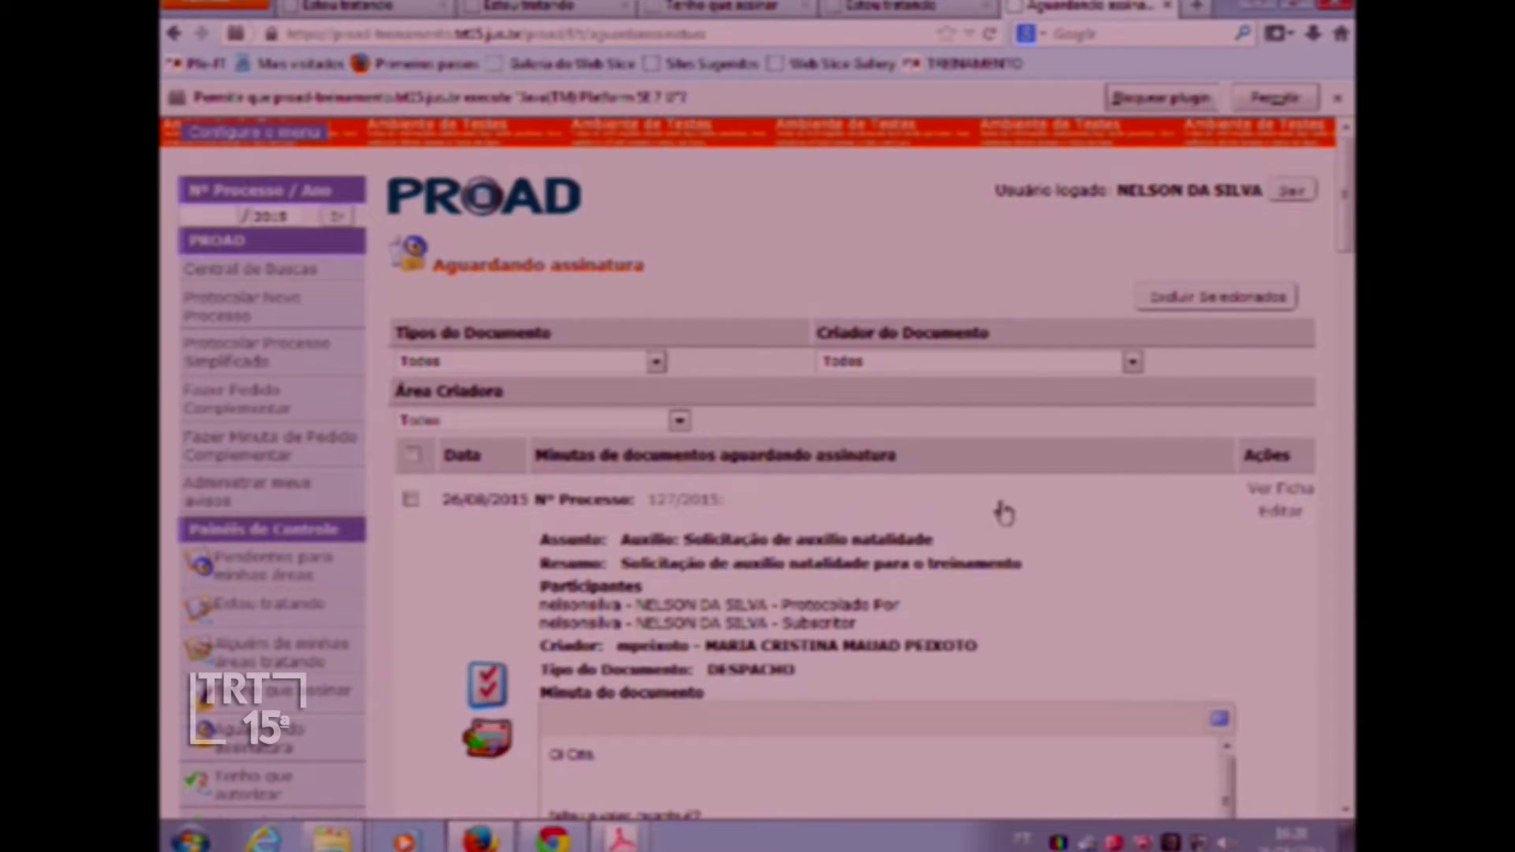
pyautogui.scroll(-15, 1004, 513)
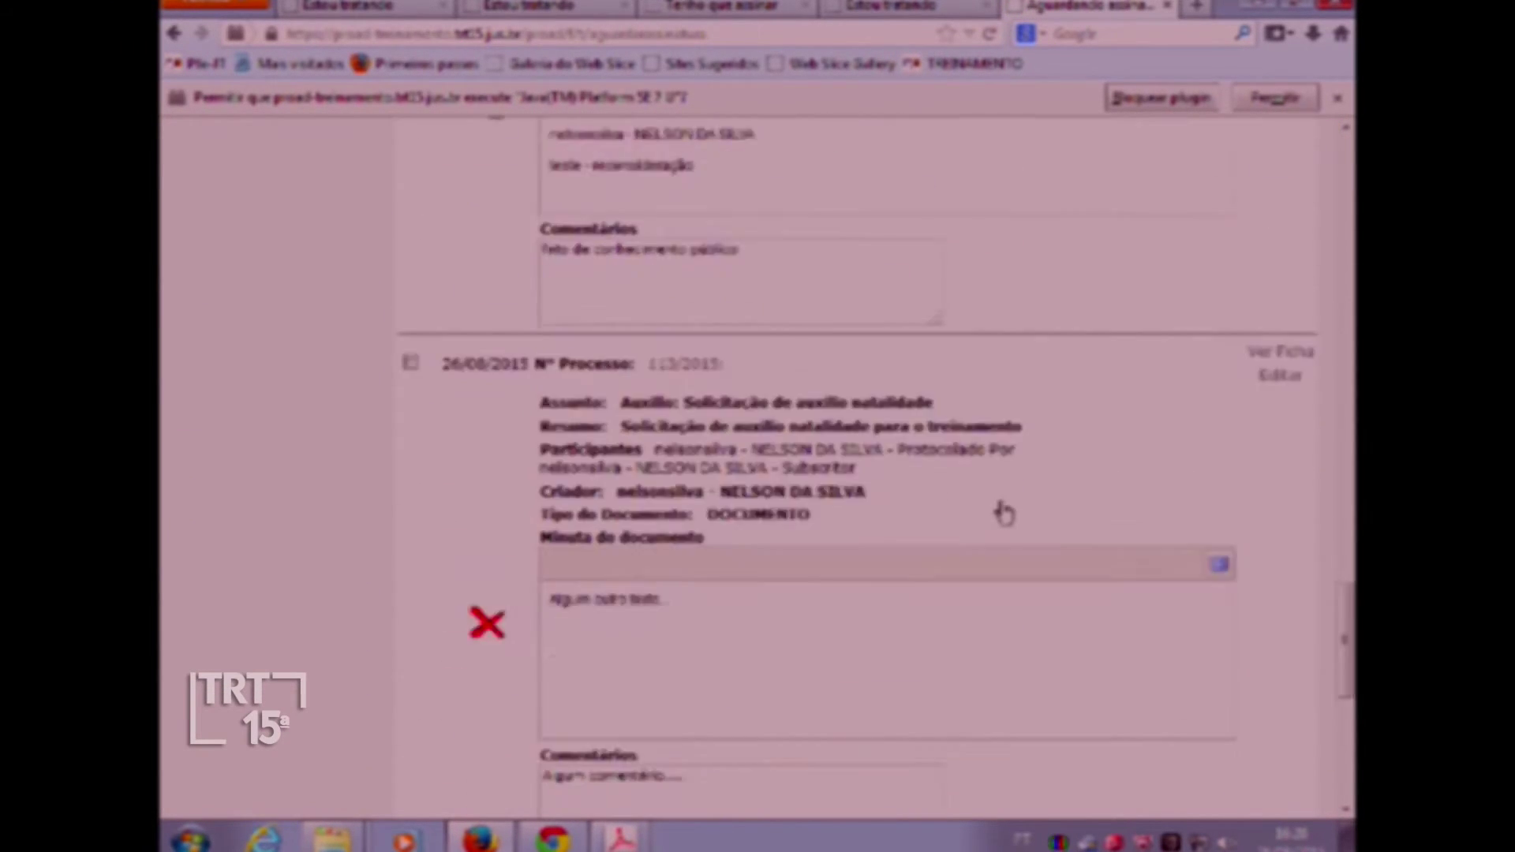
pyautogui.scroll(5, 998, 517)
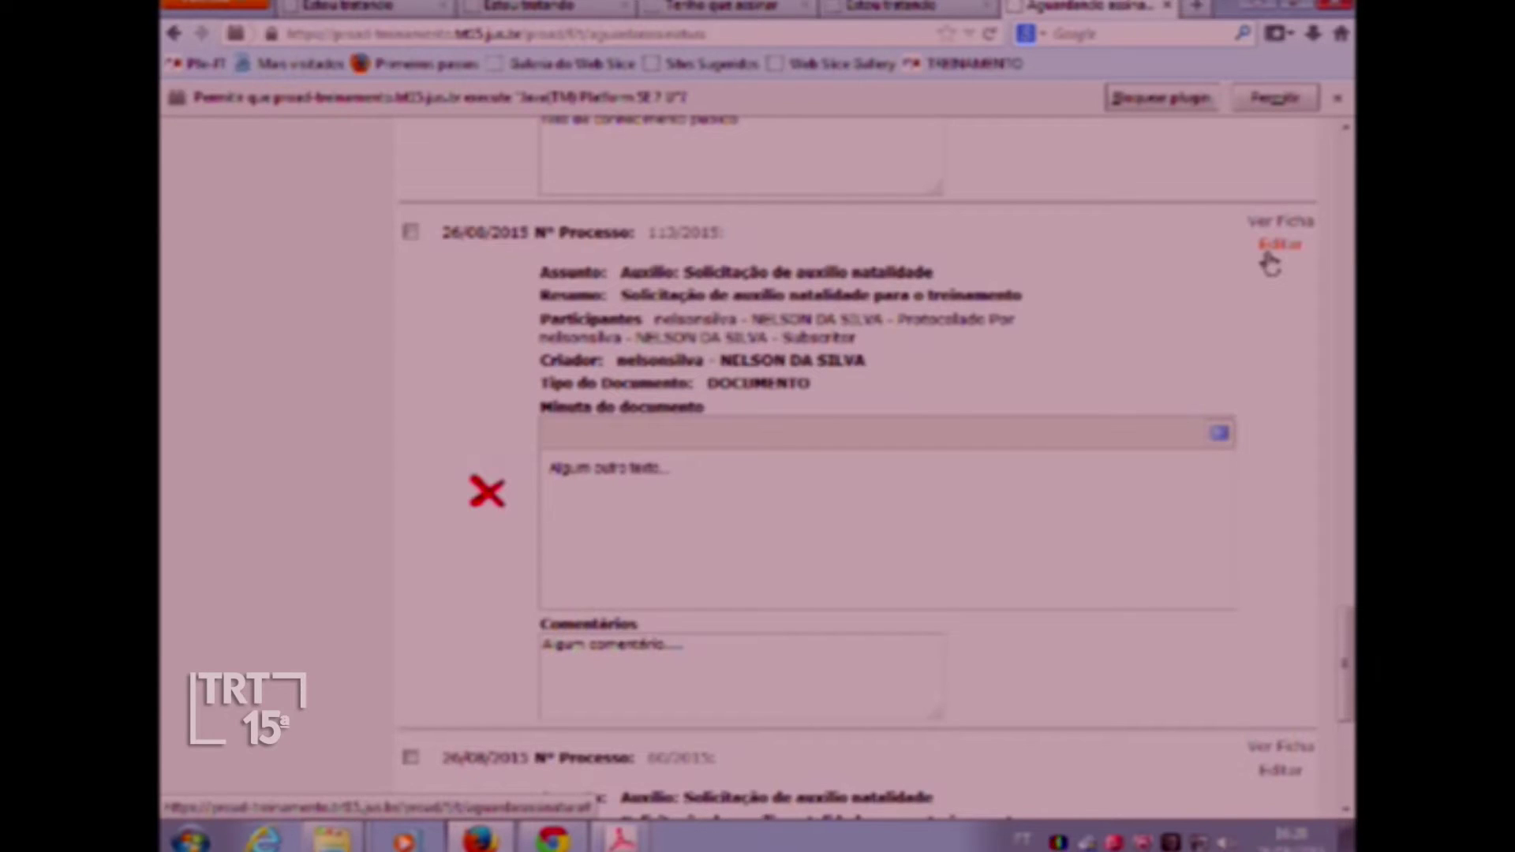
# Open the Estou tratando panel from the Painéis de Controle sidebar
pyautogui.scroll(10, 1262, 331)
pyautogui.scroll(10, 855, 471)
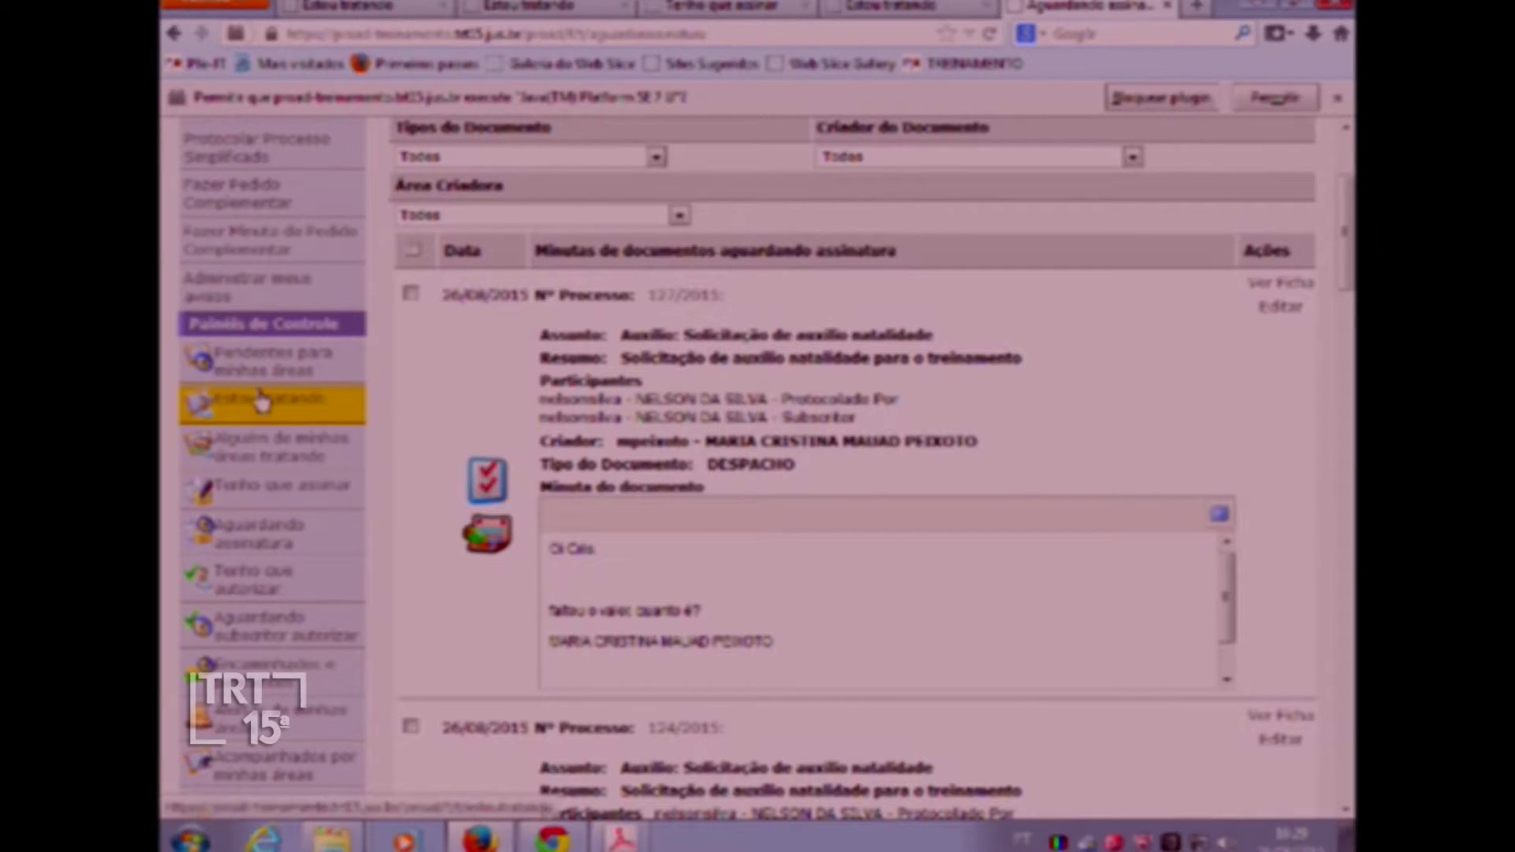
pyautogui.click(263, 400)
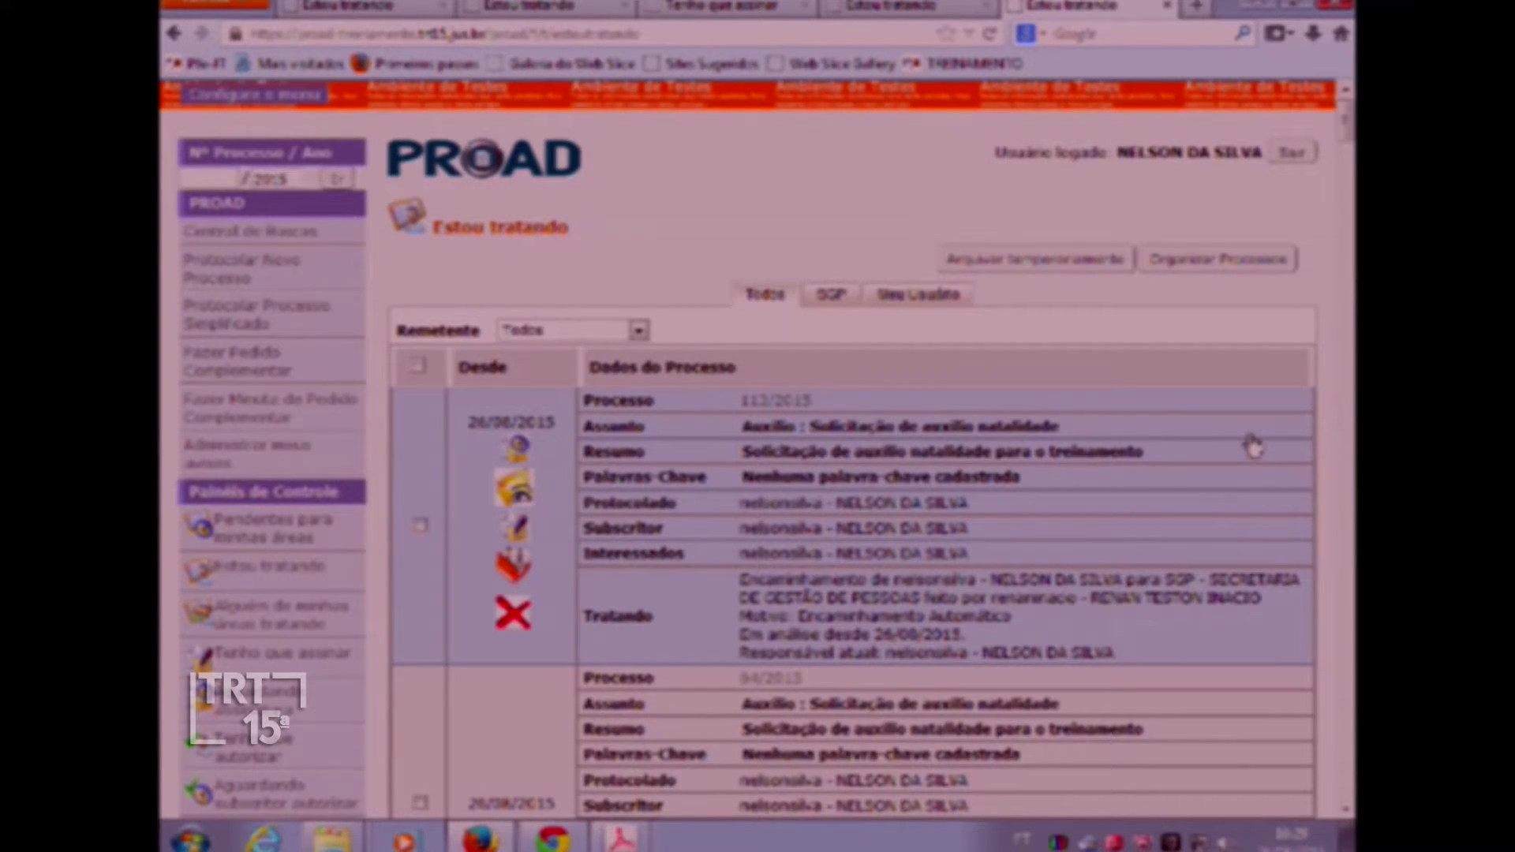
pyautogui.scroll(-10, 1250, 457)
pyautogui.scroll(-1, 1345, 300)
pyautogui.moveTo(1346, 300); pyautogui.dragTo(1346, 777)
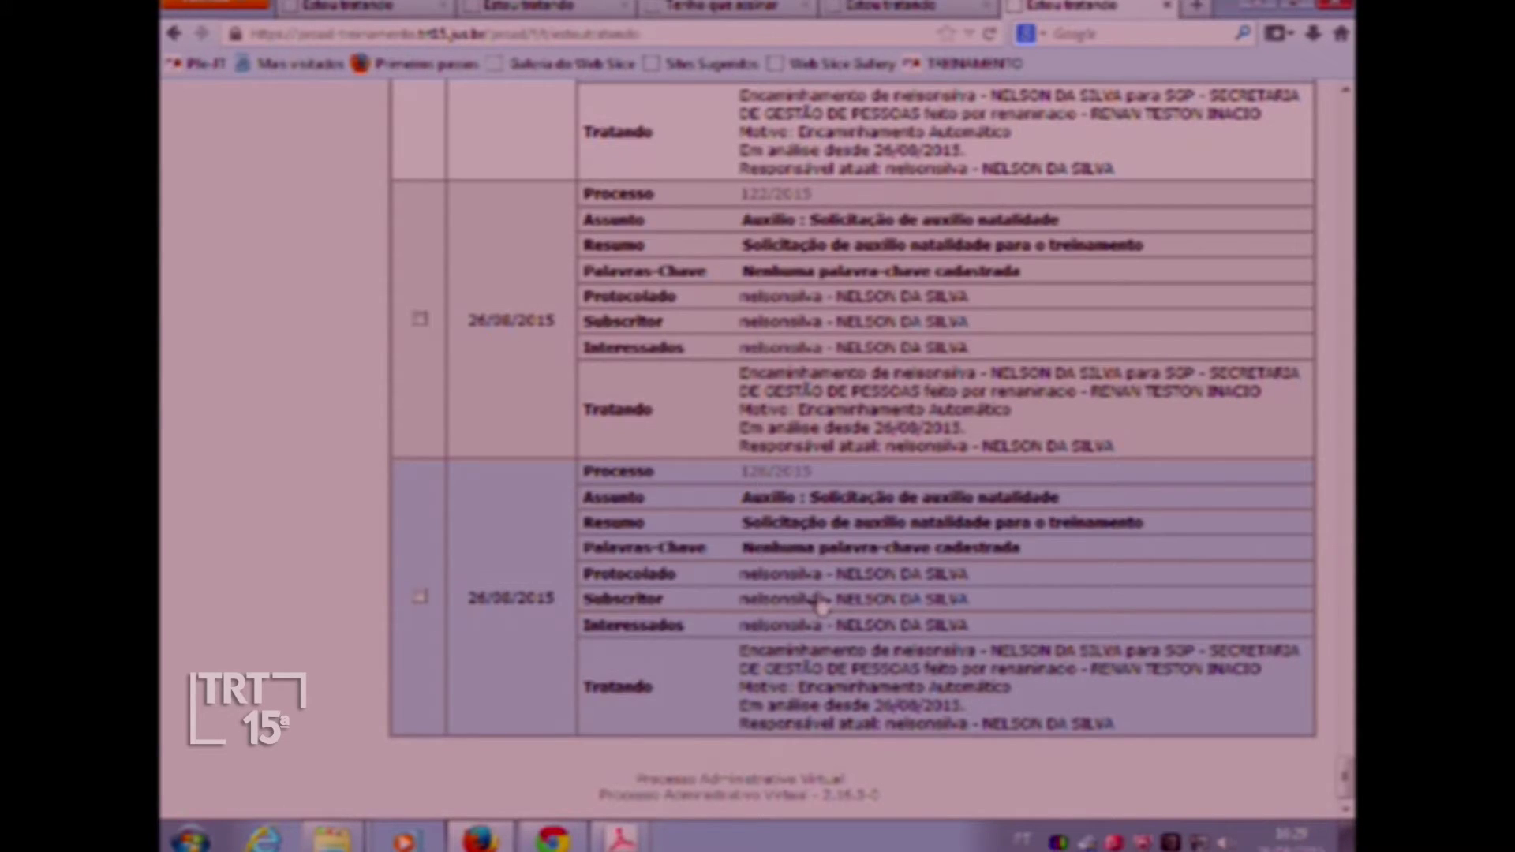
pyautogui.scroll(10, 820, 604)
pyautogui.moveTo(1346, 764)
pyautogui.mouseDown()
pyautogui.moveTo(1346, 122)
pyautogui.moveTo(1346, 777)
pyautogui.mouseUp()
# Open process 126/2015, check its Documento tab, and return to the Ficha do Processo
pyautogui.click(824, 604)
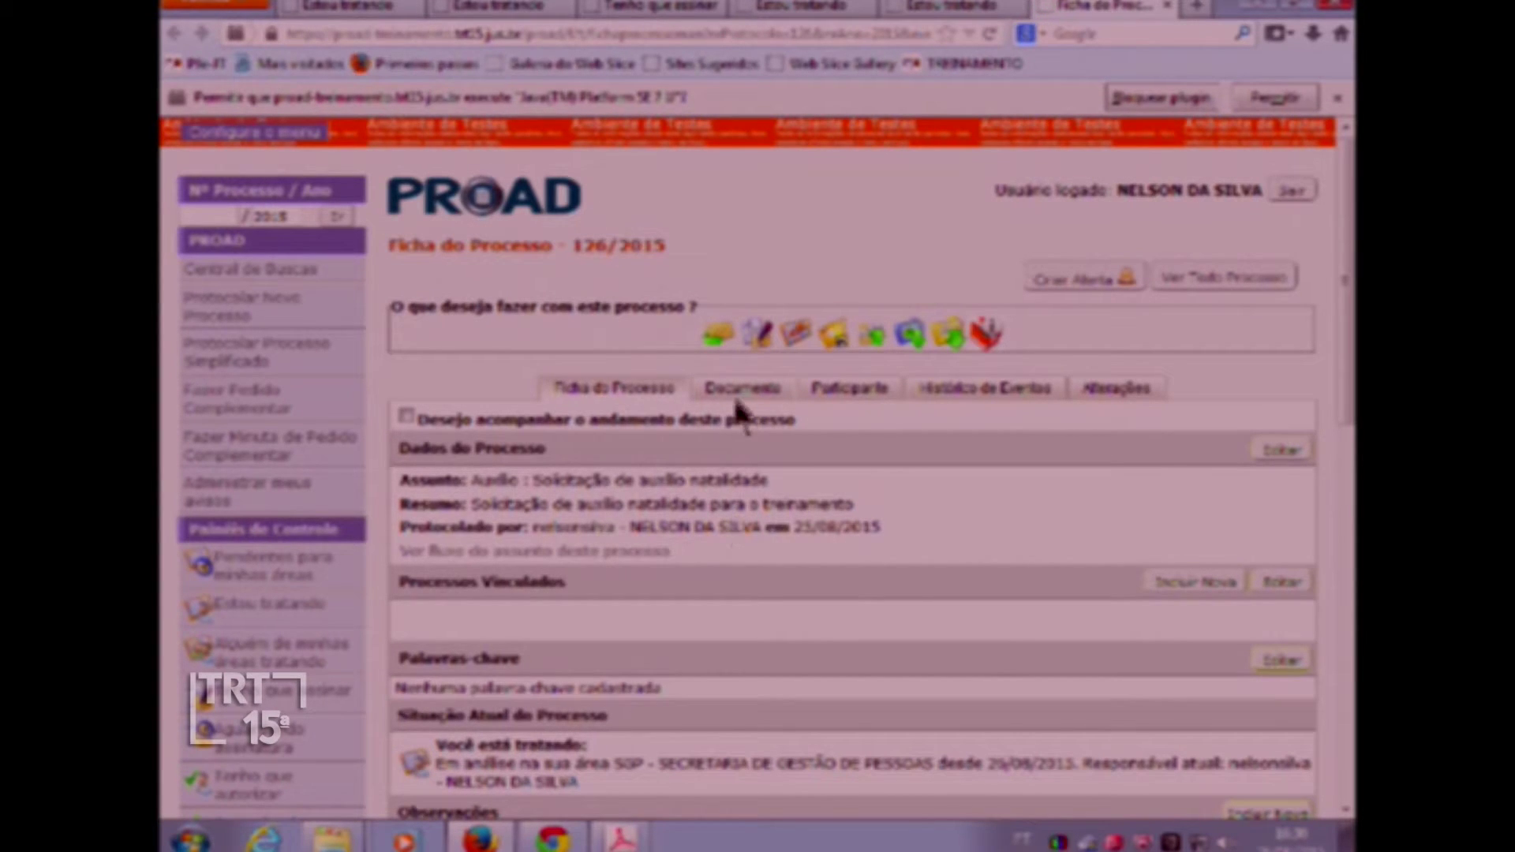
pyautogui.click(736, 391)
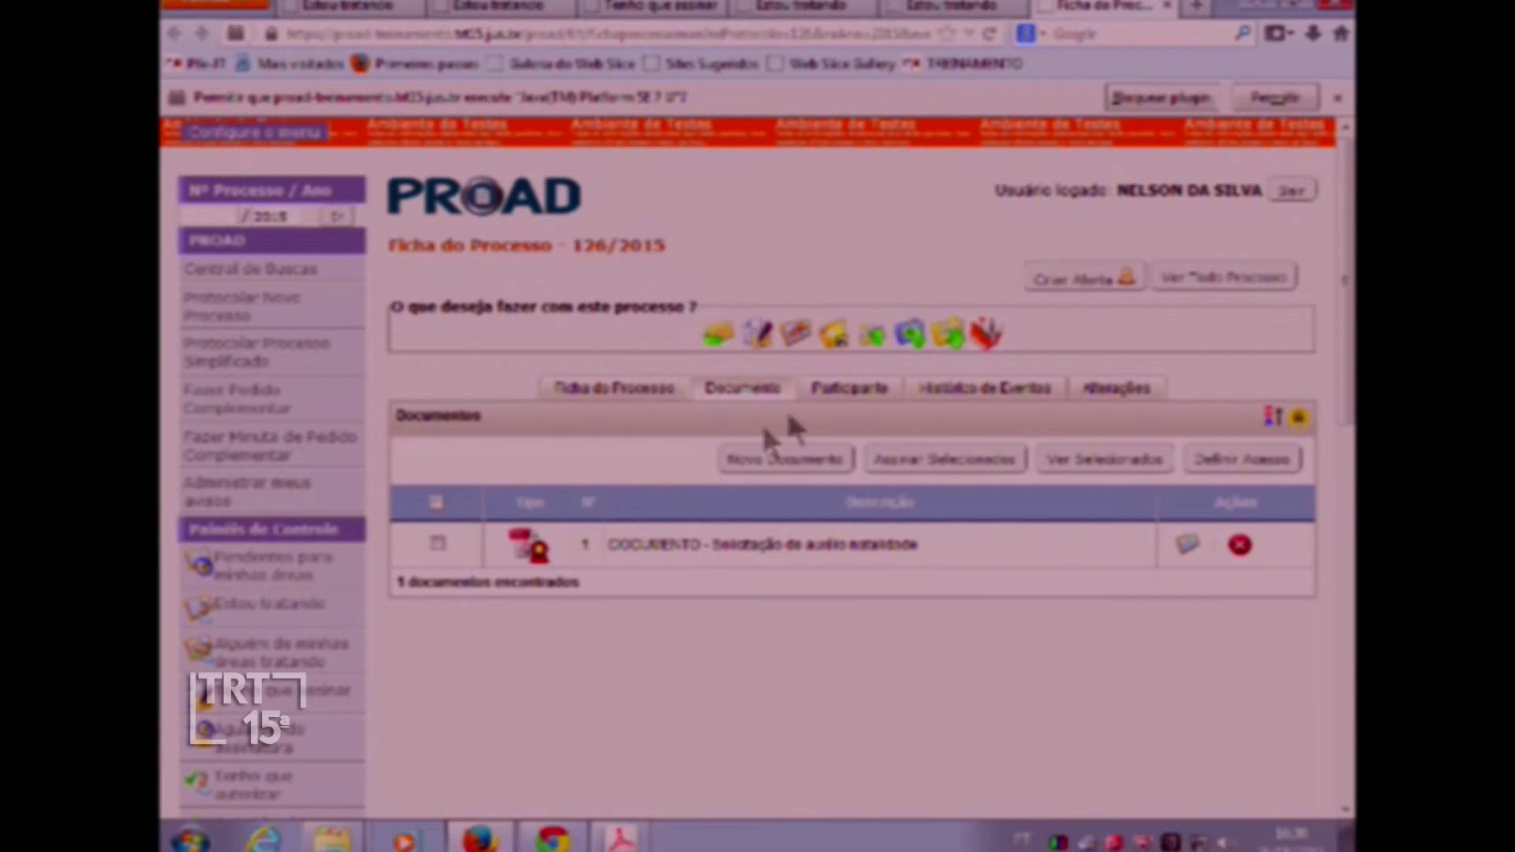
pyautogui.click(665, 398)
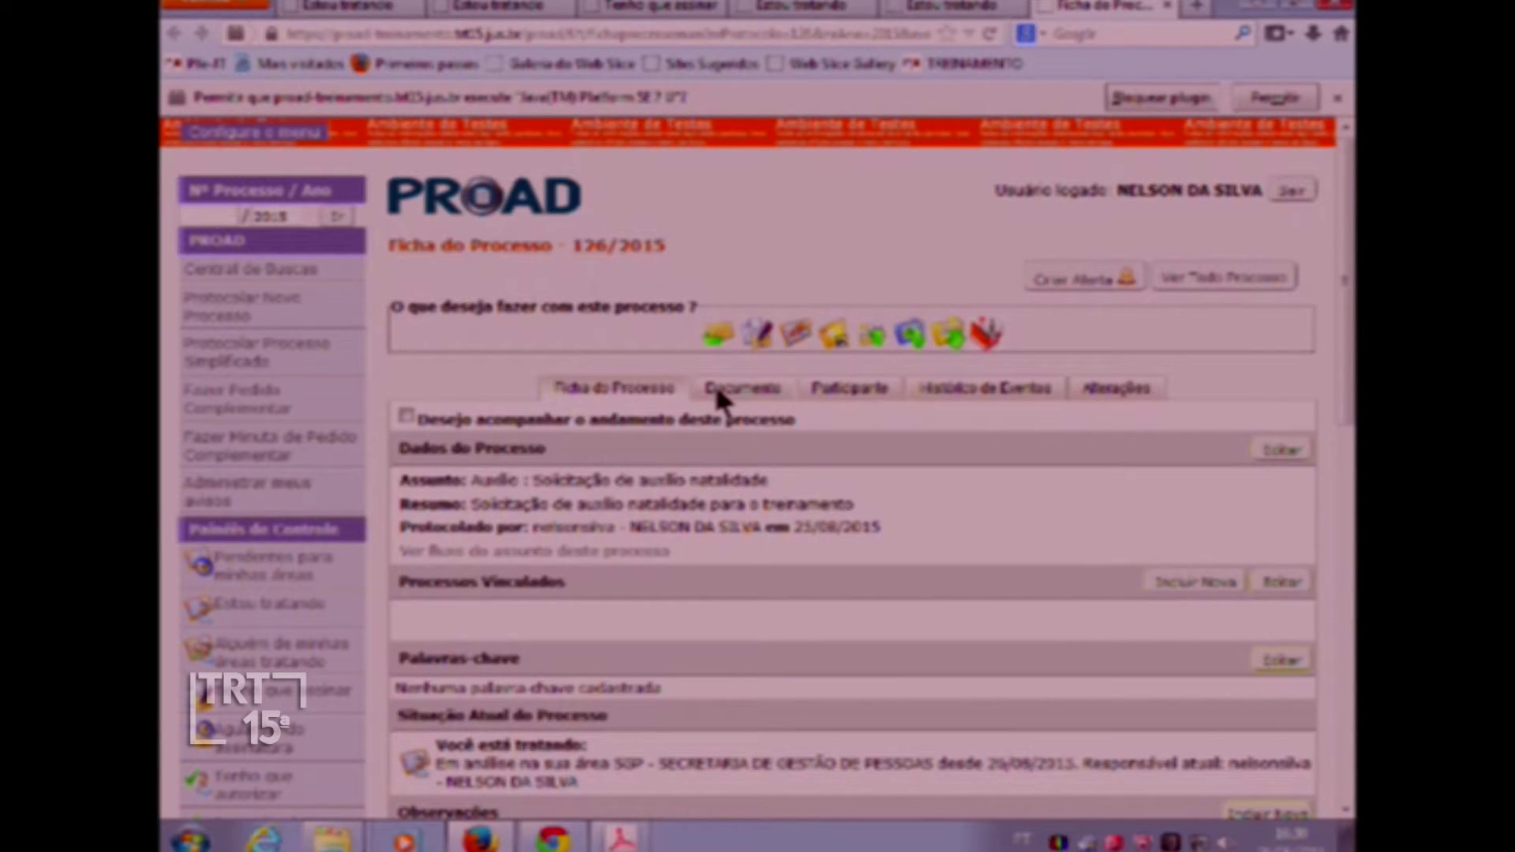
pyautogui.click(714, 383)
pyautogui.click(642, 386)
pyautogui.scroll(-5, 717, 522)
pyautogui.scroll(4, 717, 533)
pyautogui.scroll(-2, 718, 559)
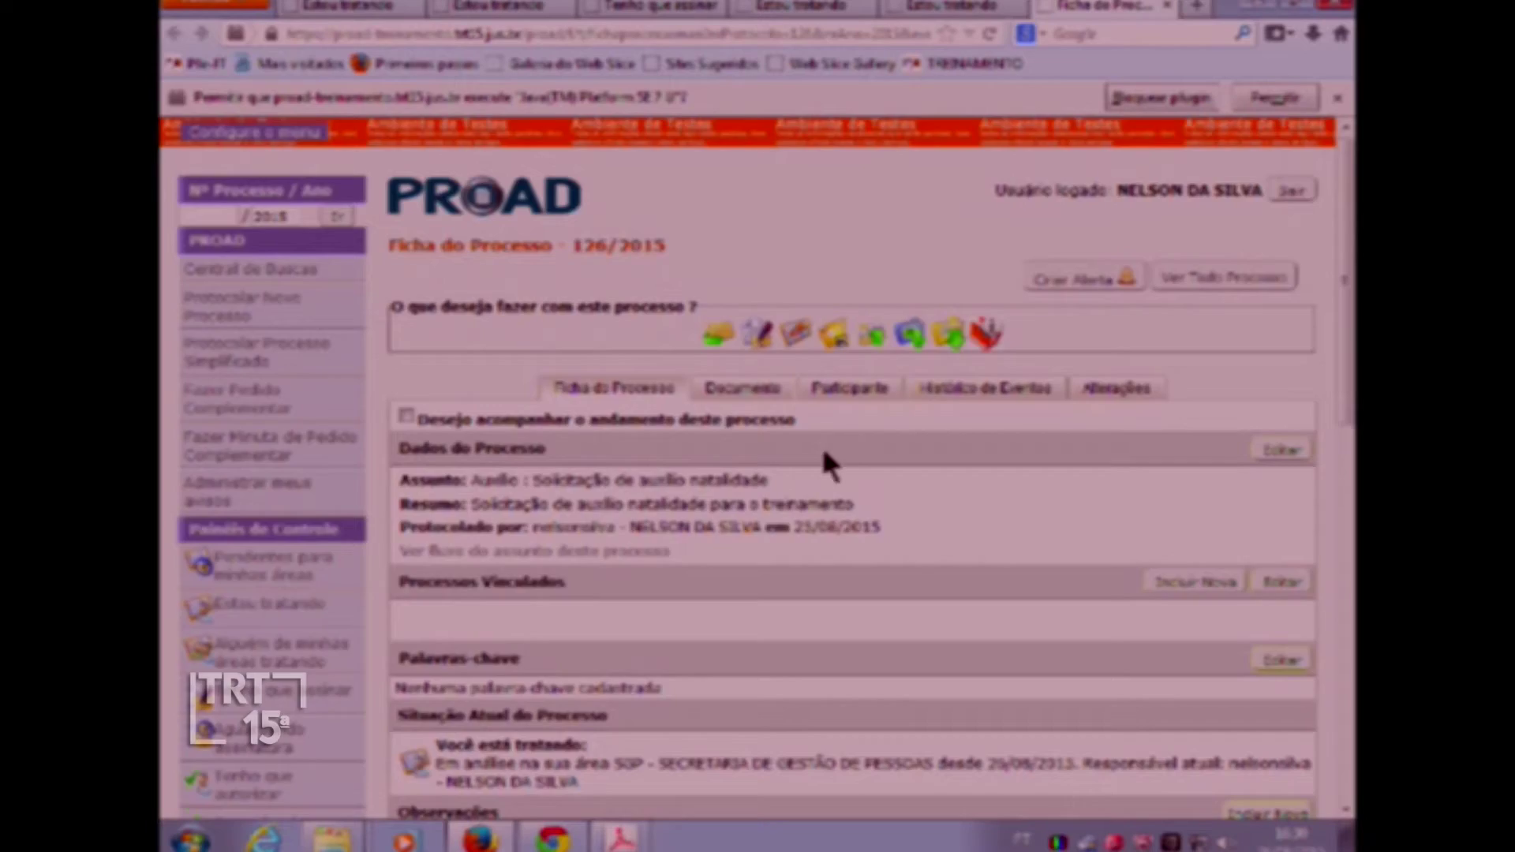
pyautogui.scroll(-2, 824, 454)
pyautogui.scroll(2, 820, 391)
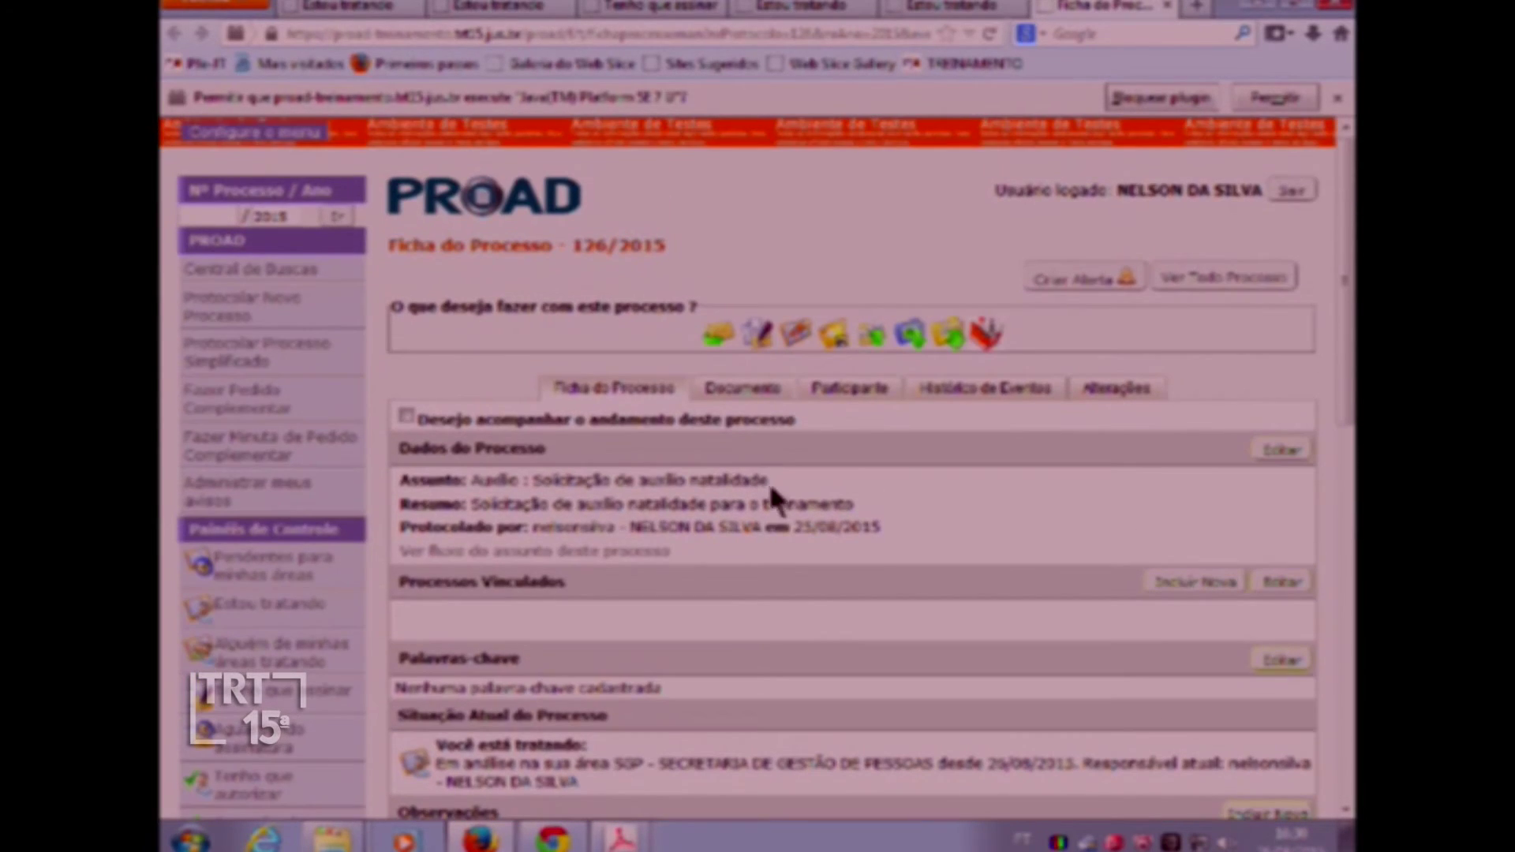
# Start a new draft with type PARECER and description 'Algum parecer'
pyautogui.click(755, 338)
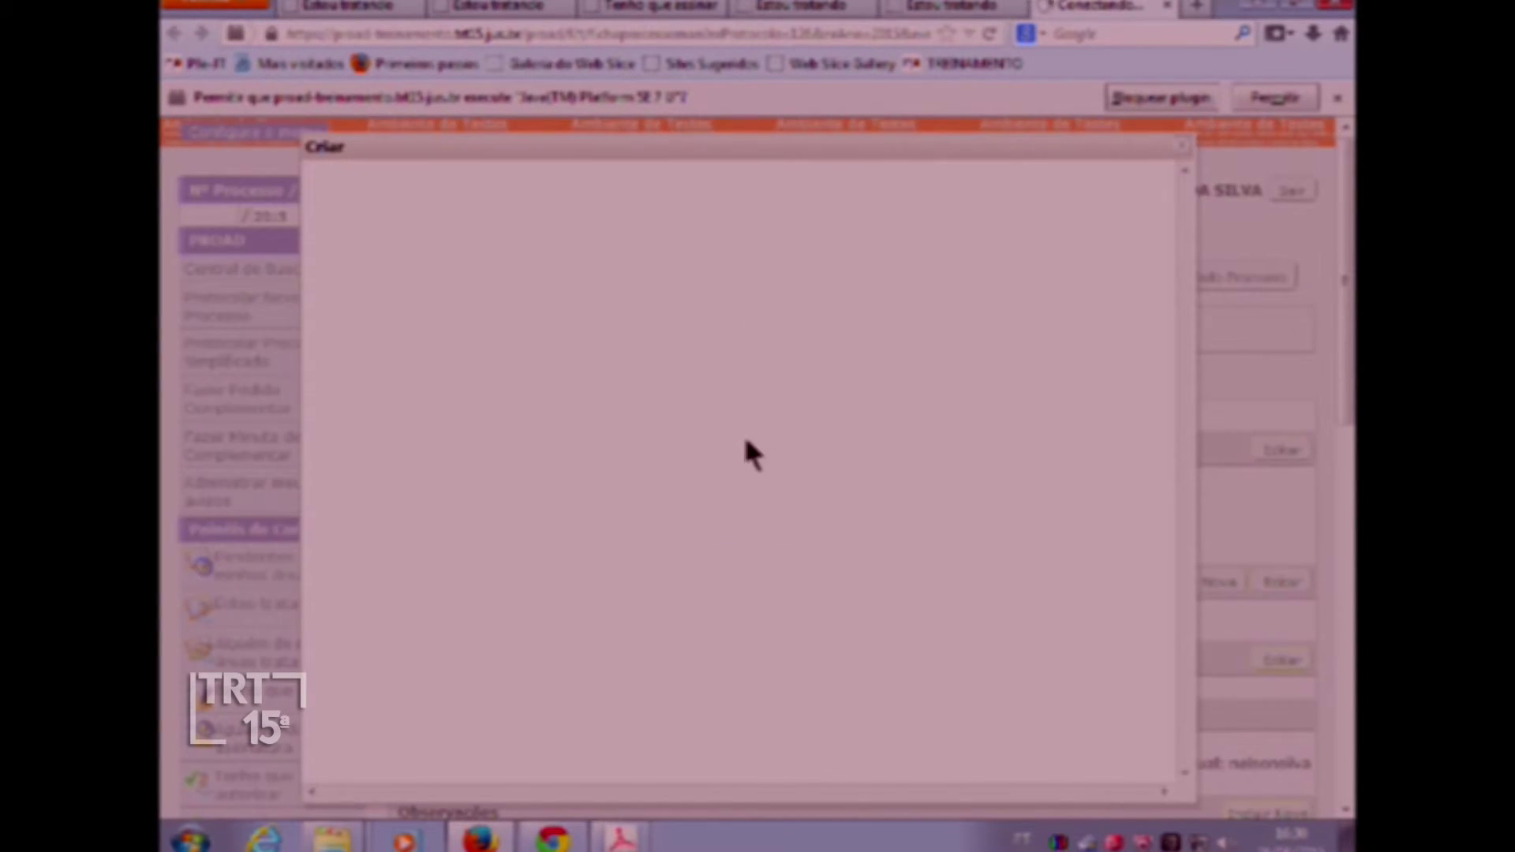
pyautogui.click(713, 267)
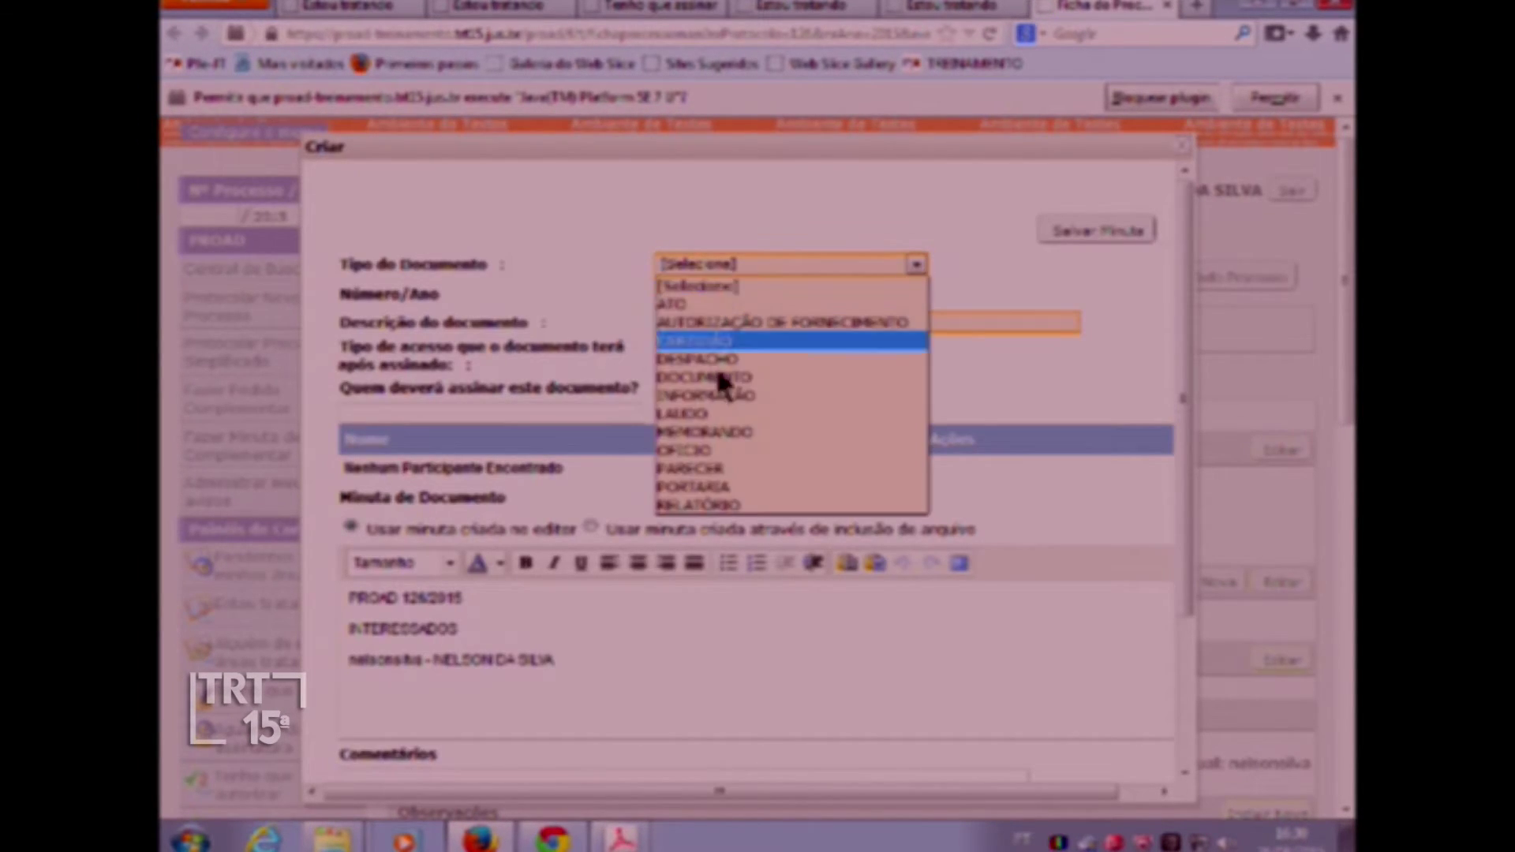
pyautogui.click(718, 465)
pyautogui.click(713, 325)
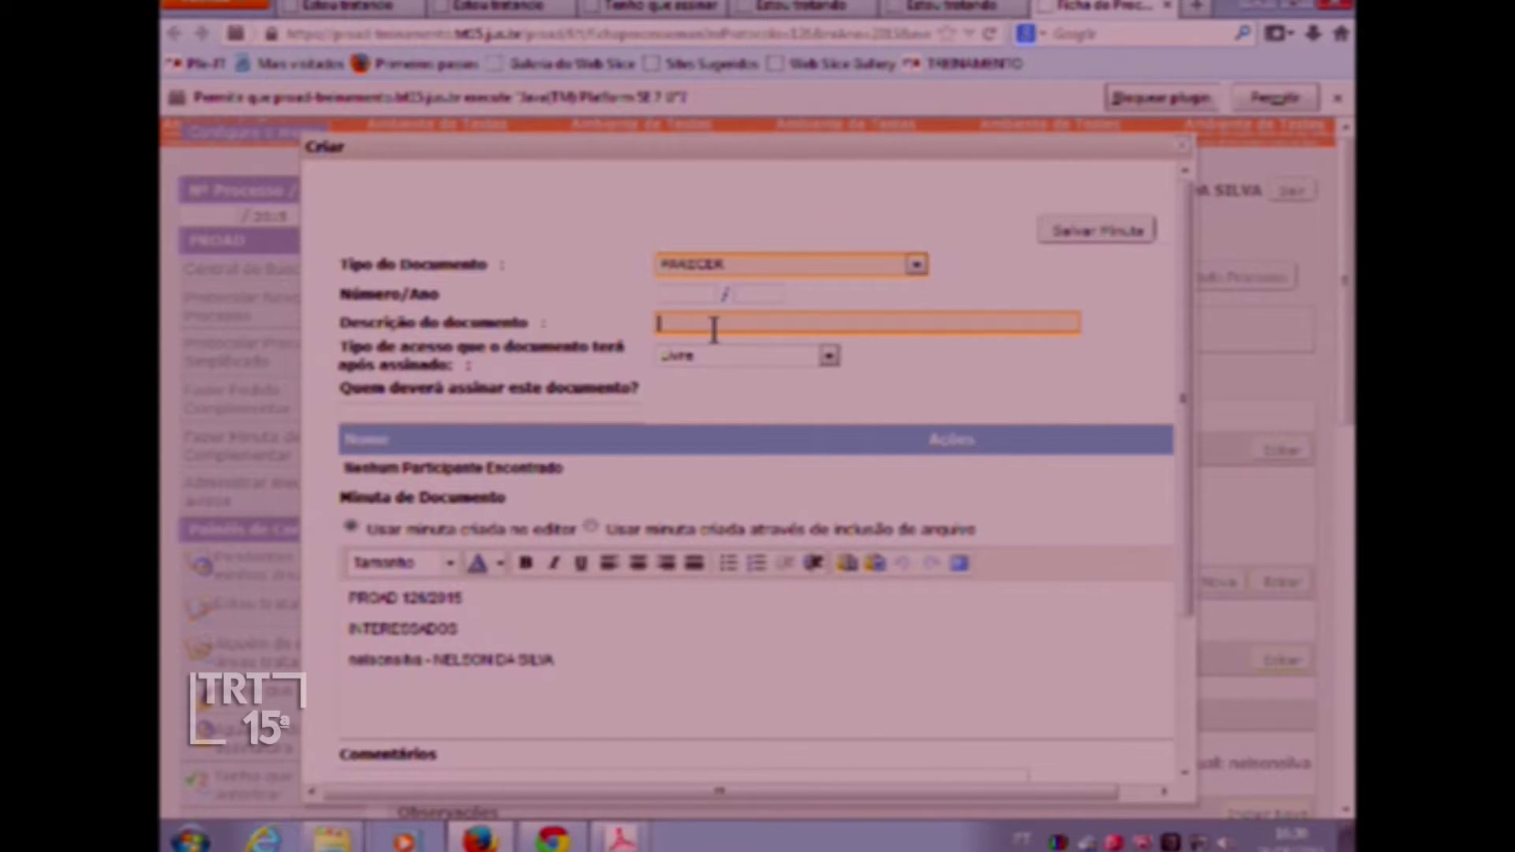
pyautogui.write('Algum parecer')
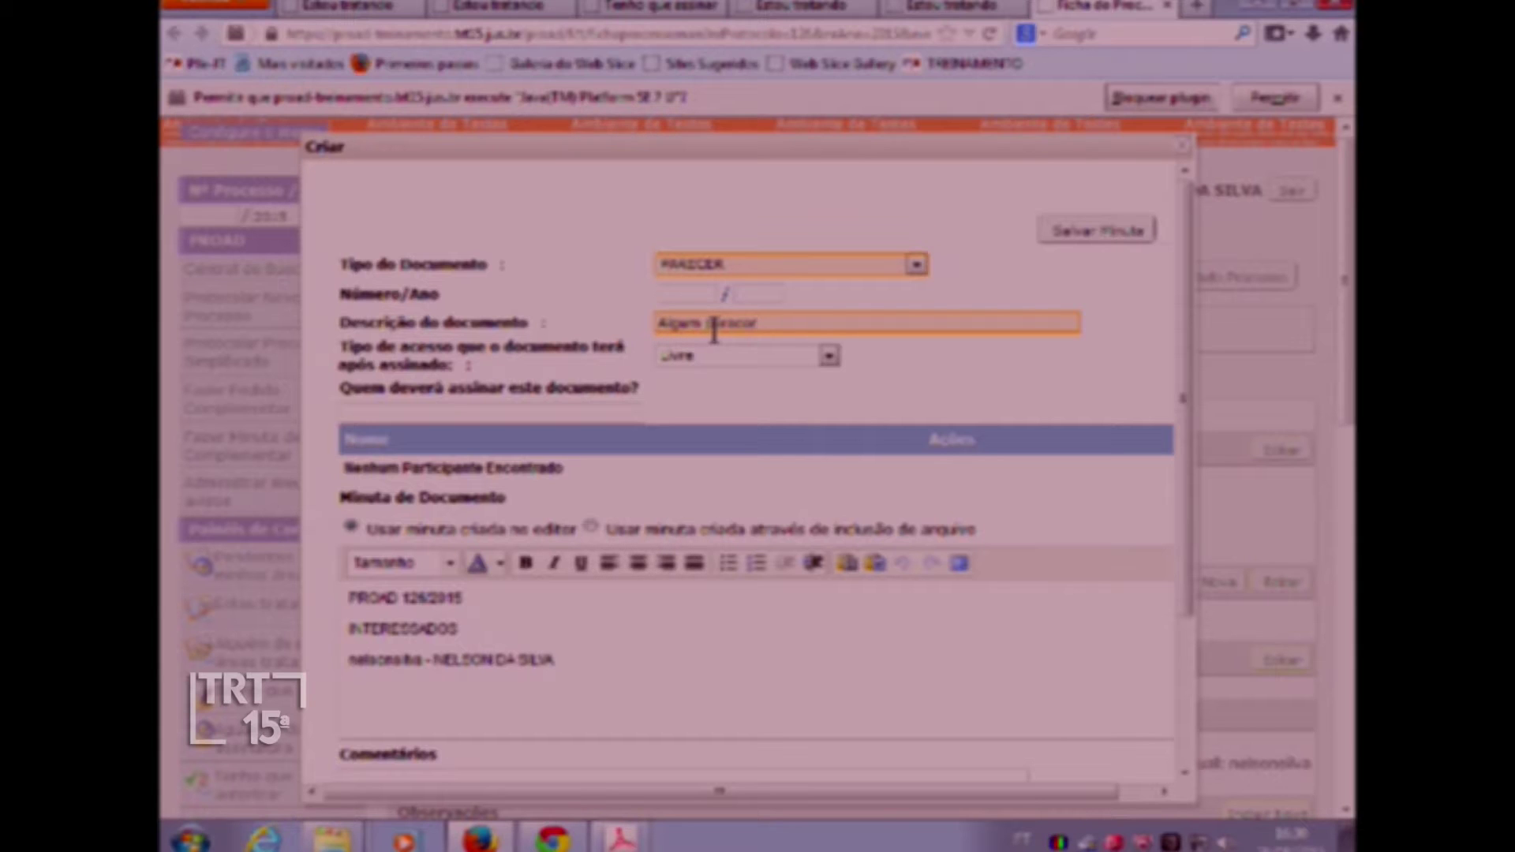
# Replace the body with 'Conteúdo do parecer...' and add the TRT4 suggestion as signer
pyautogui.scroll(-3, 714, 331)
pyautogui.moveTo(666, 534); pyautogui.dragTo(323, 385)
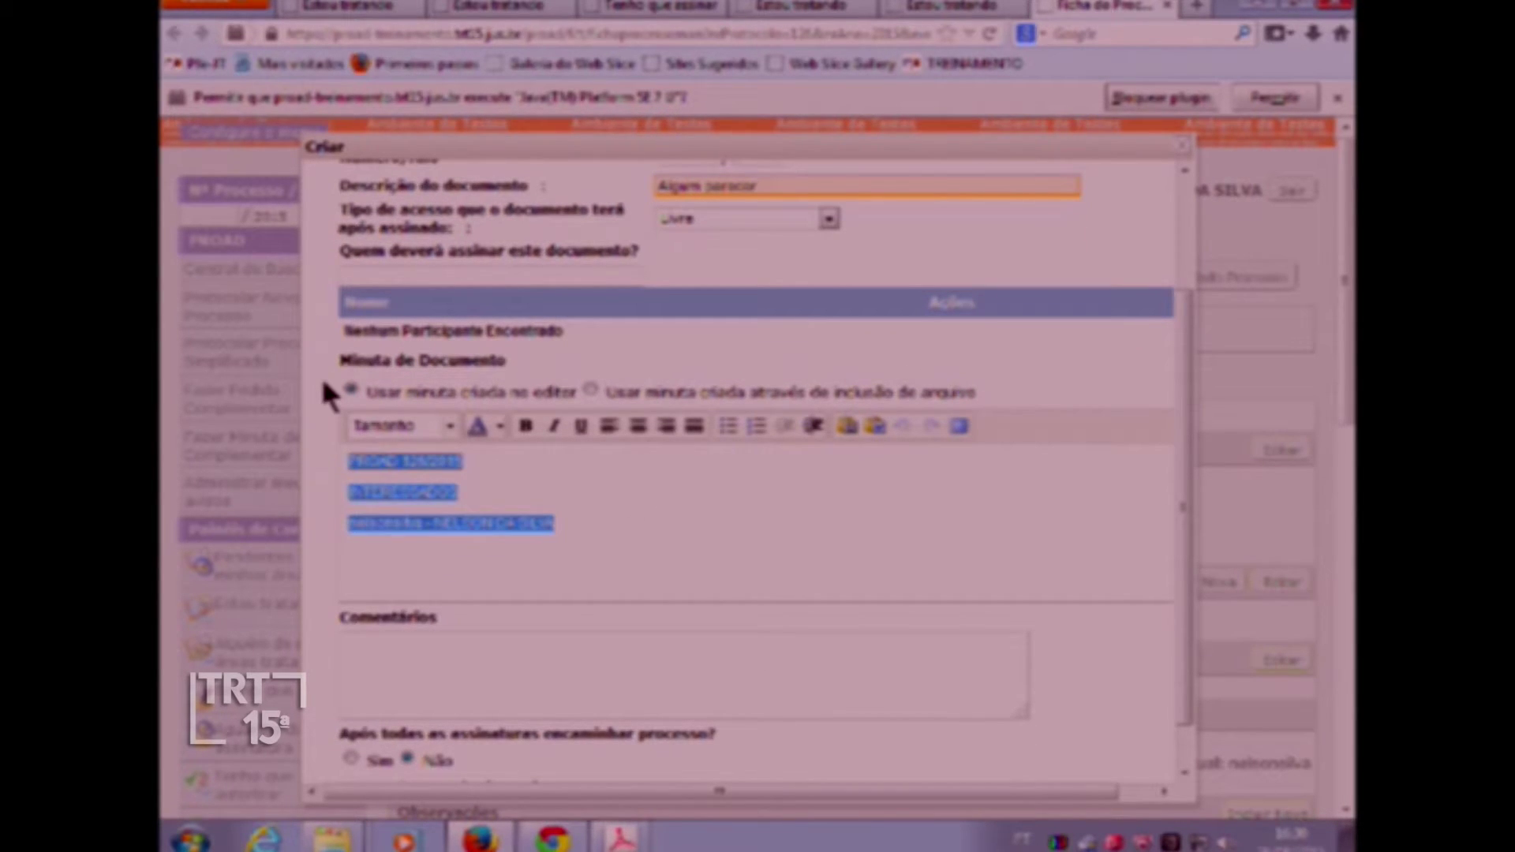
pyautogui.write('Conteúdo do parecer...')
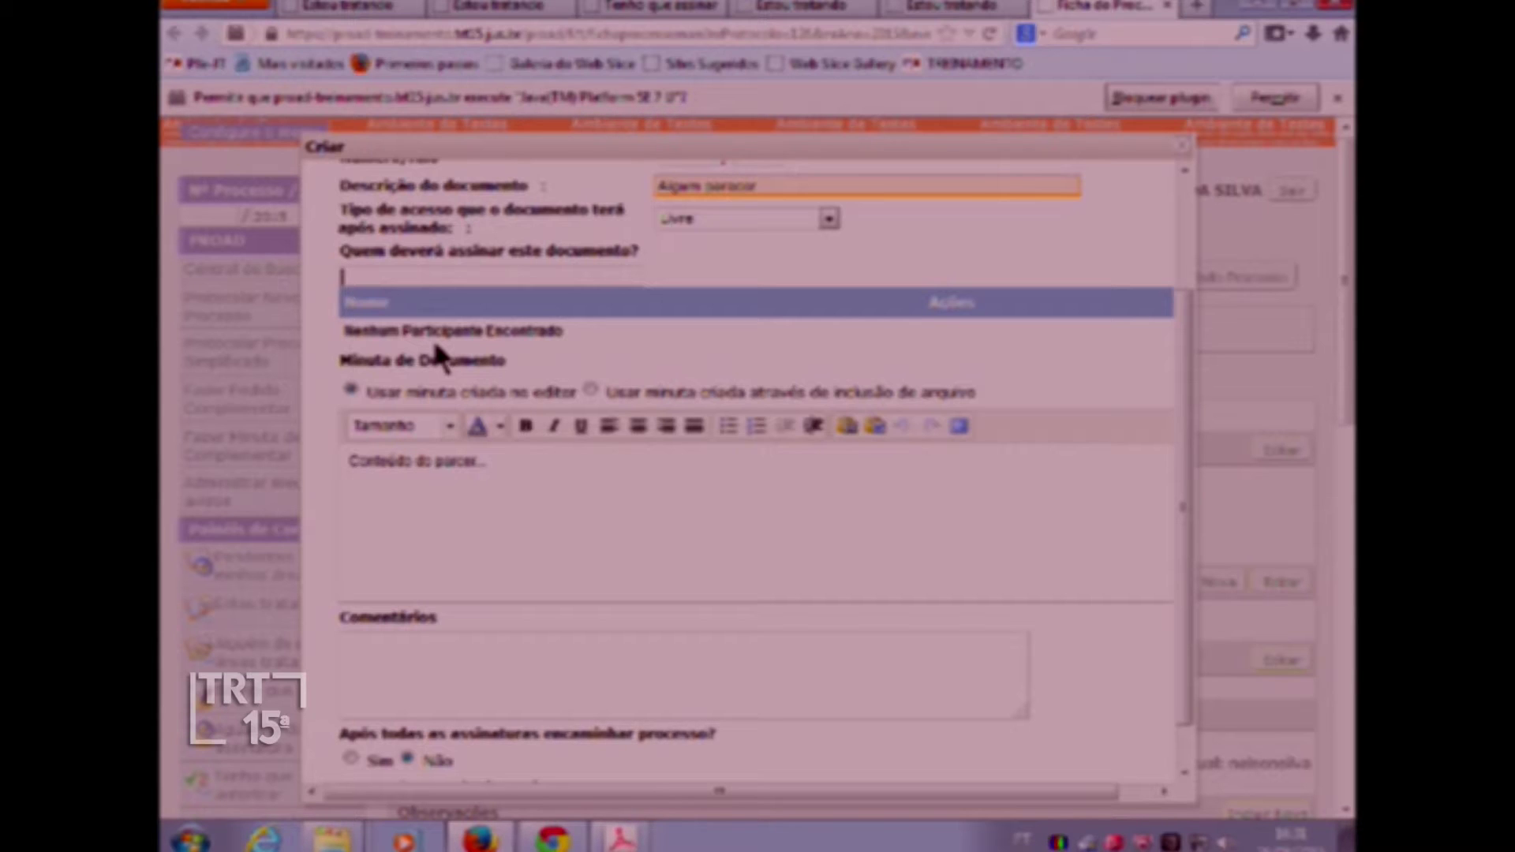
pyautogui.write('TRT4')
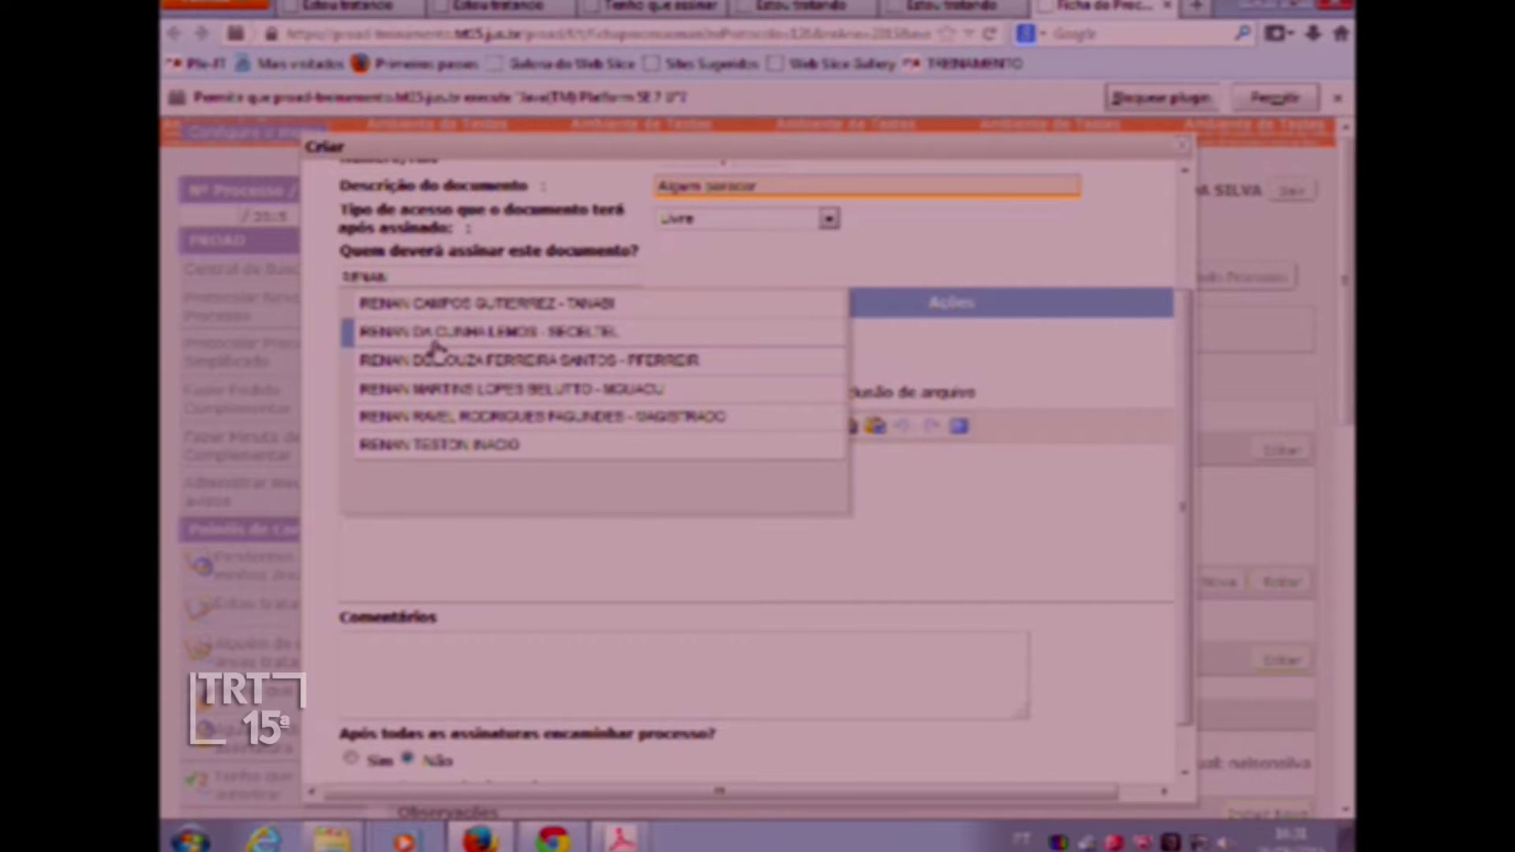
pyautogui.click(447, 444)
pyautogui.scroll(-2, 460, 517)
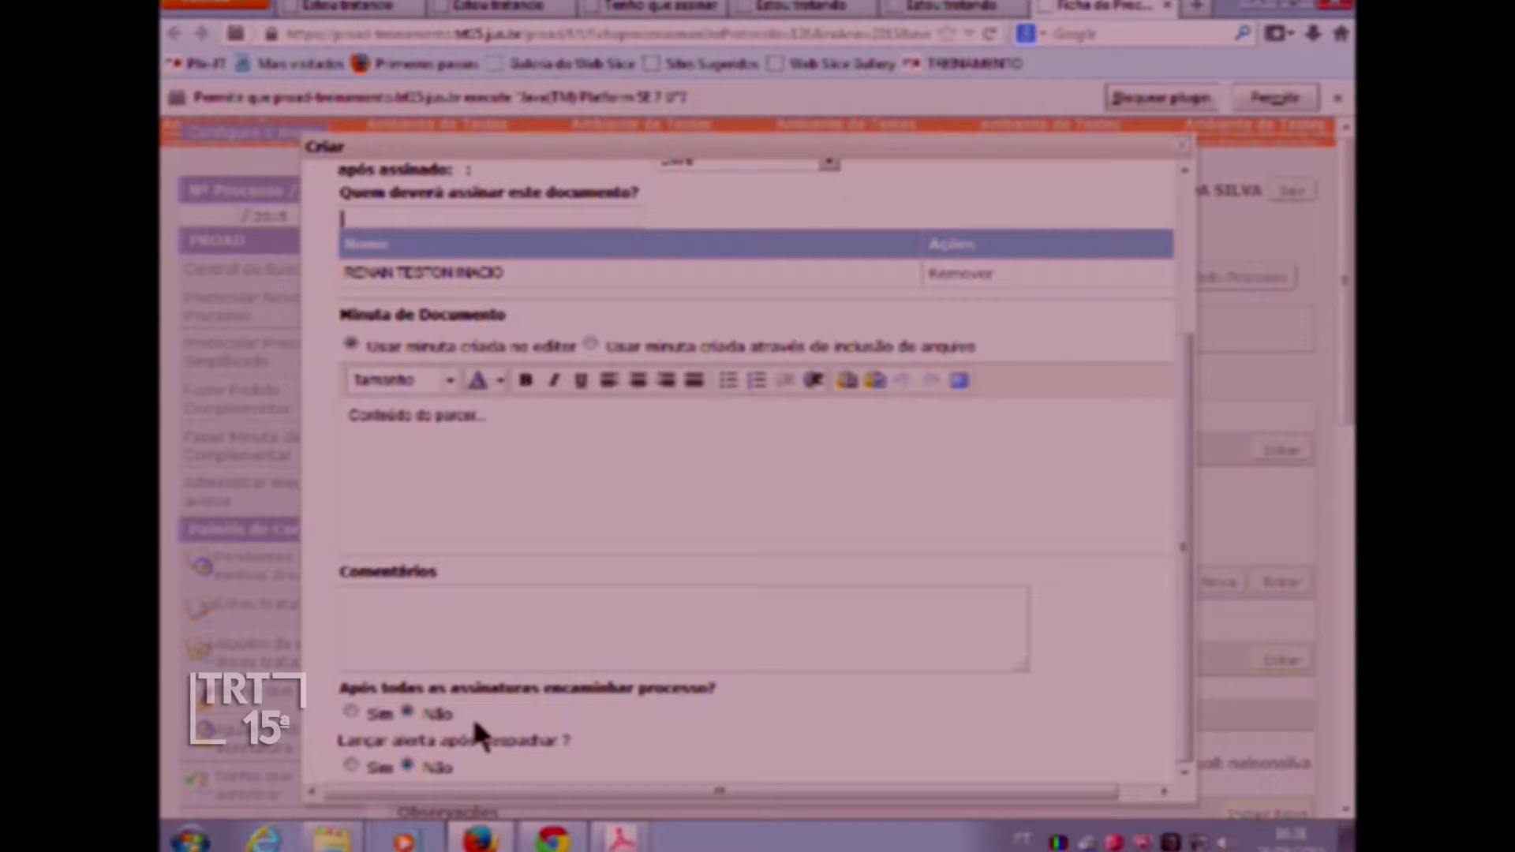
pyautogui.scroll(3, 444, 565)
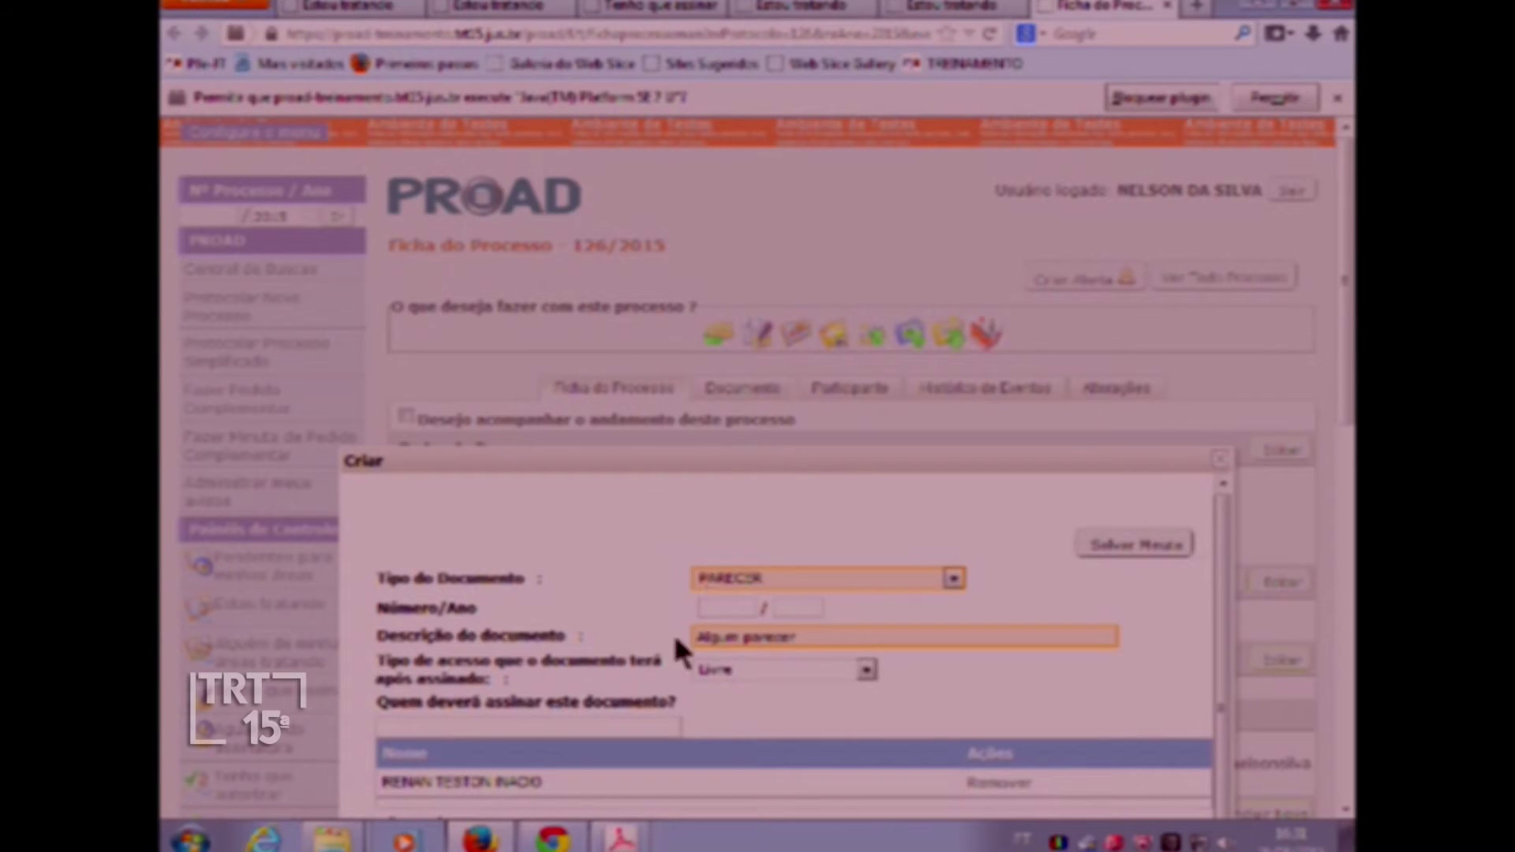
# Set forwarding after all signatures to Sim, destination purchasing coordination, reason 'Algum motivo...'
pyautogui.moveTo(753, 301); pyautogui.dragTo(779, 195)
pyautogui.scroll(-5, 802, 337)
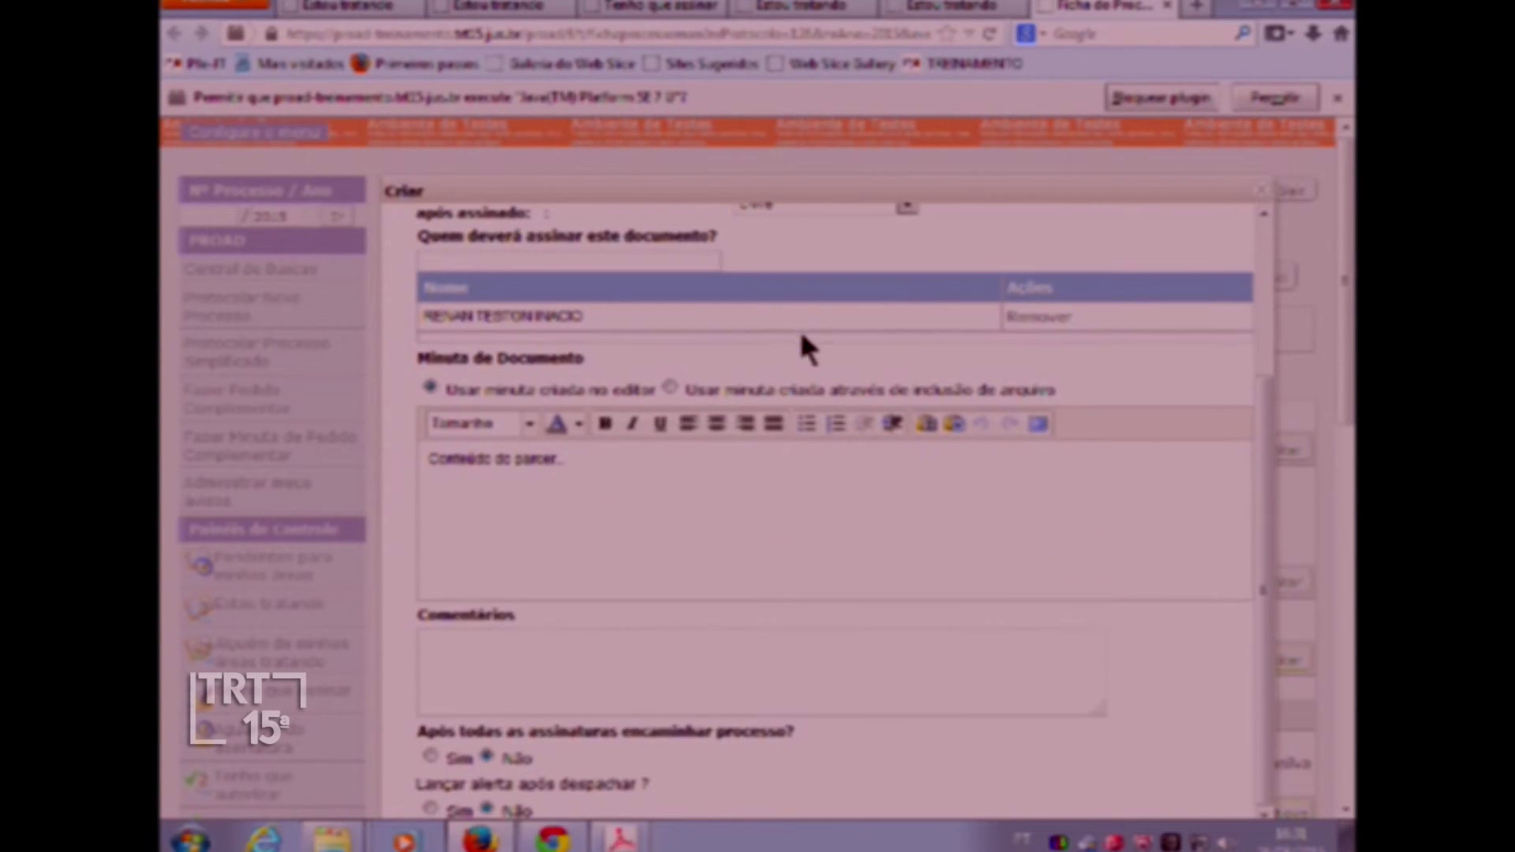
pyautogui.scroll(-3, 582, 541)
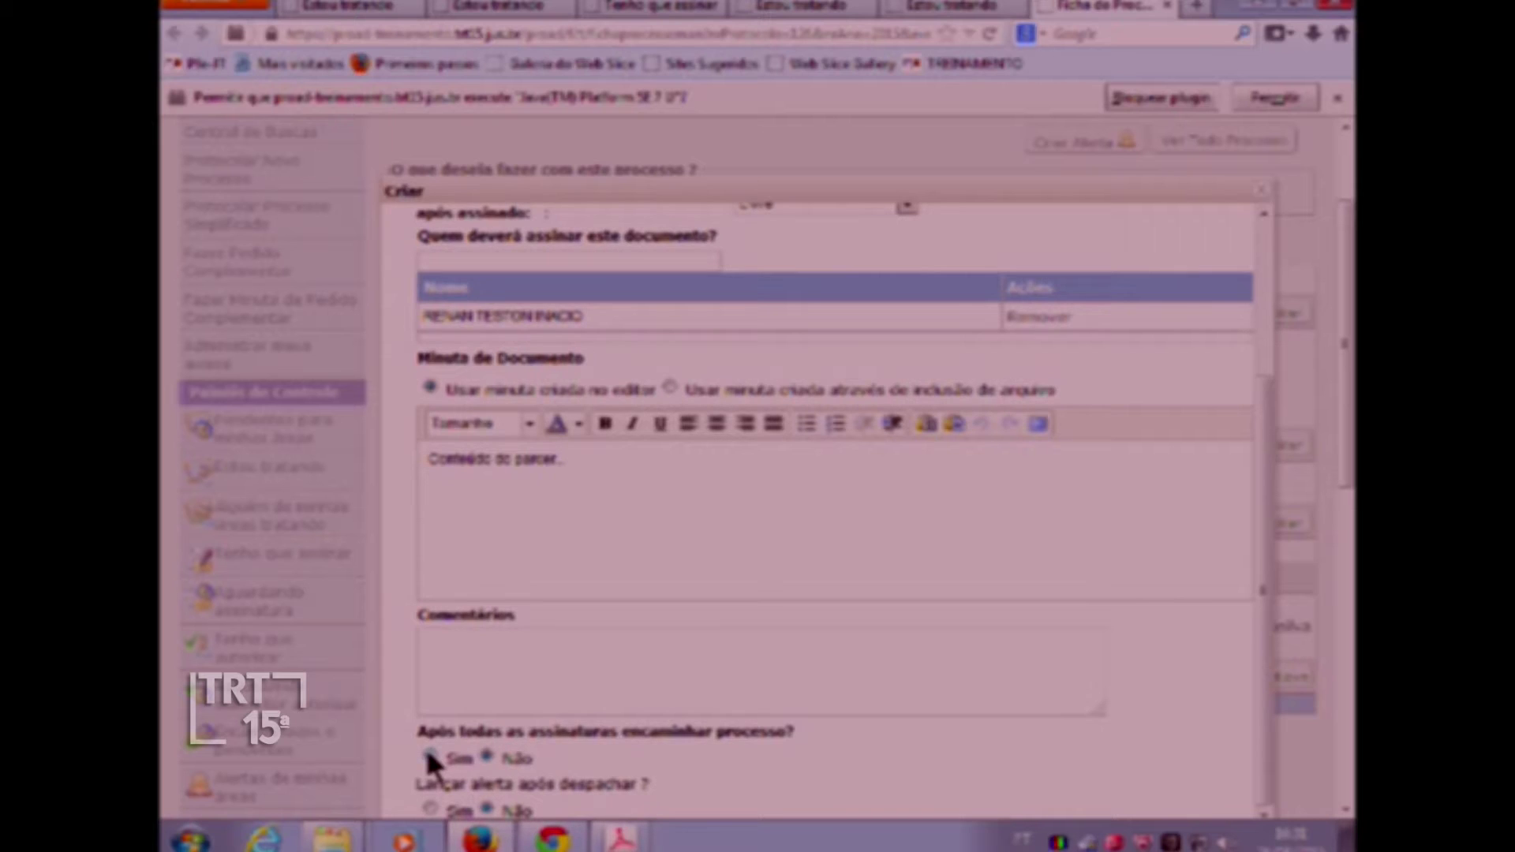
pyautogui.moveTo(795, 732); pyautogui.dragTo(424, 731)
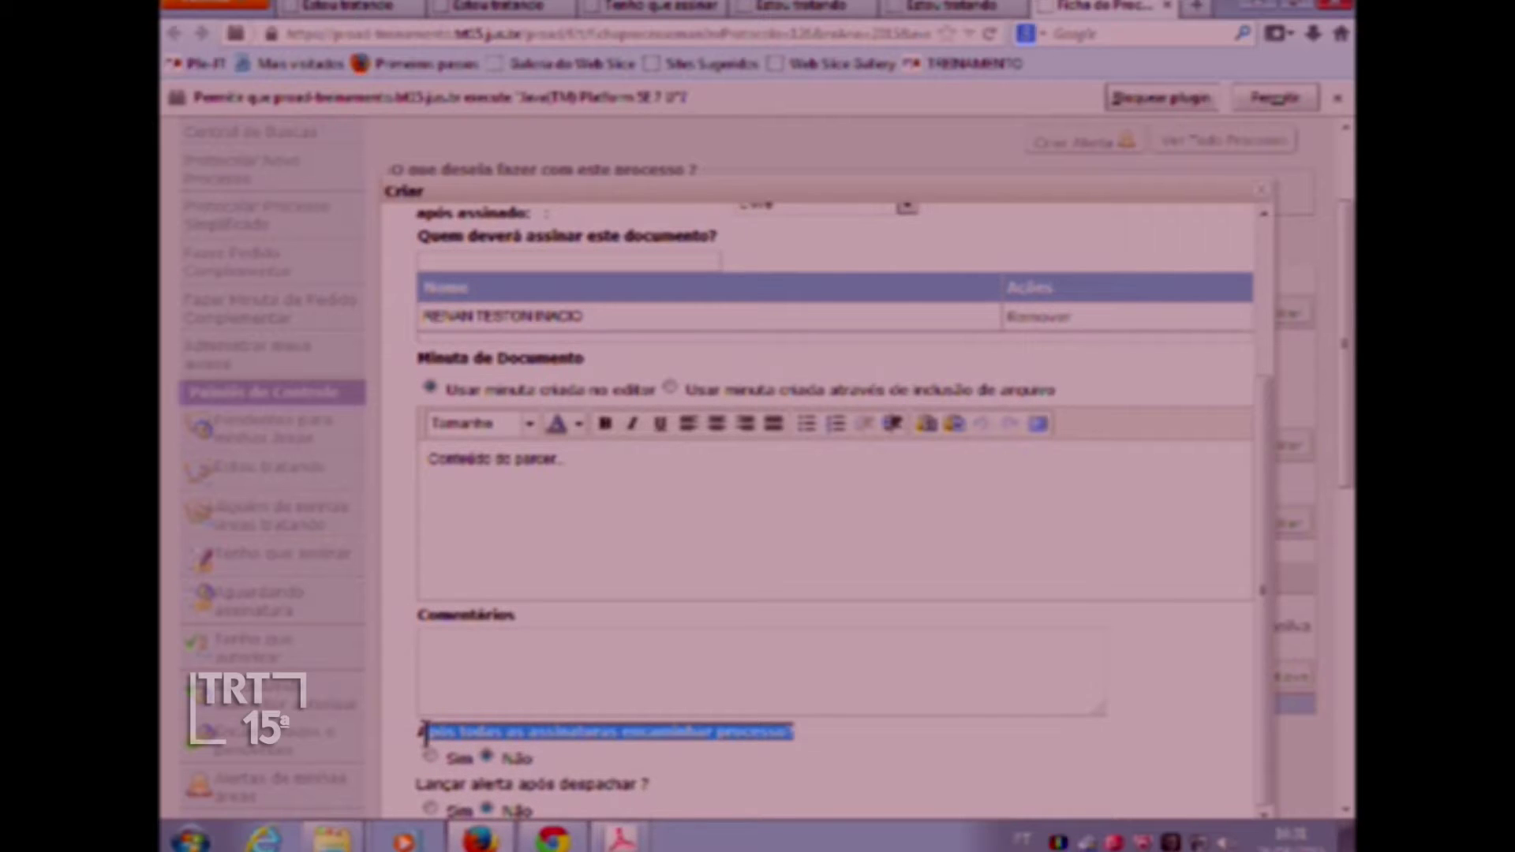
pyautogui.click(430, 756)
pyautogui.scroll(-3, 587, 755)
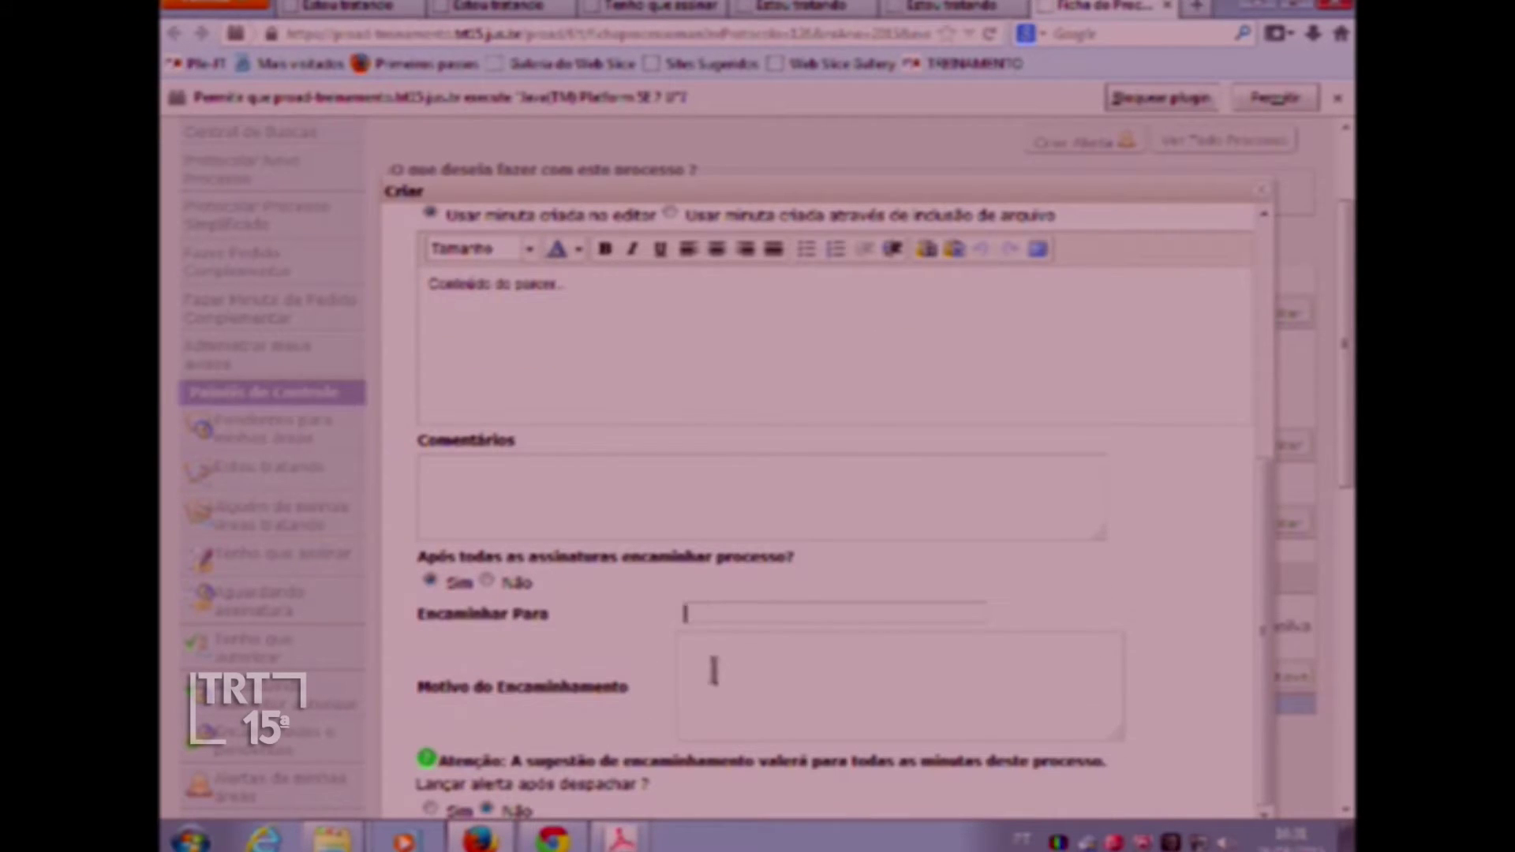
pyautogui.write('campi')
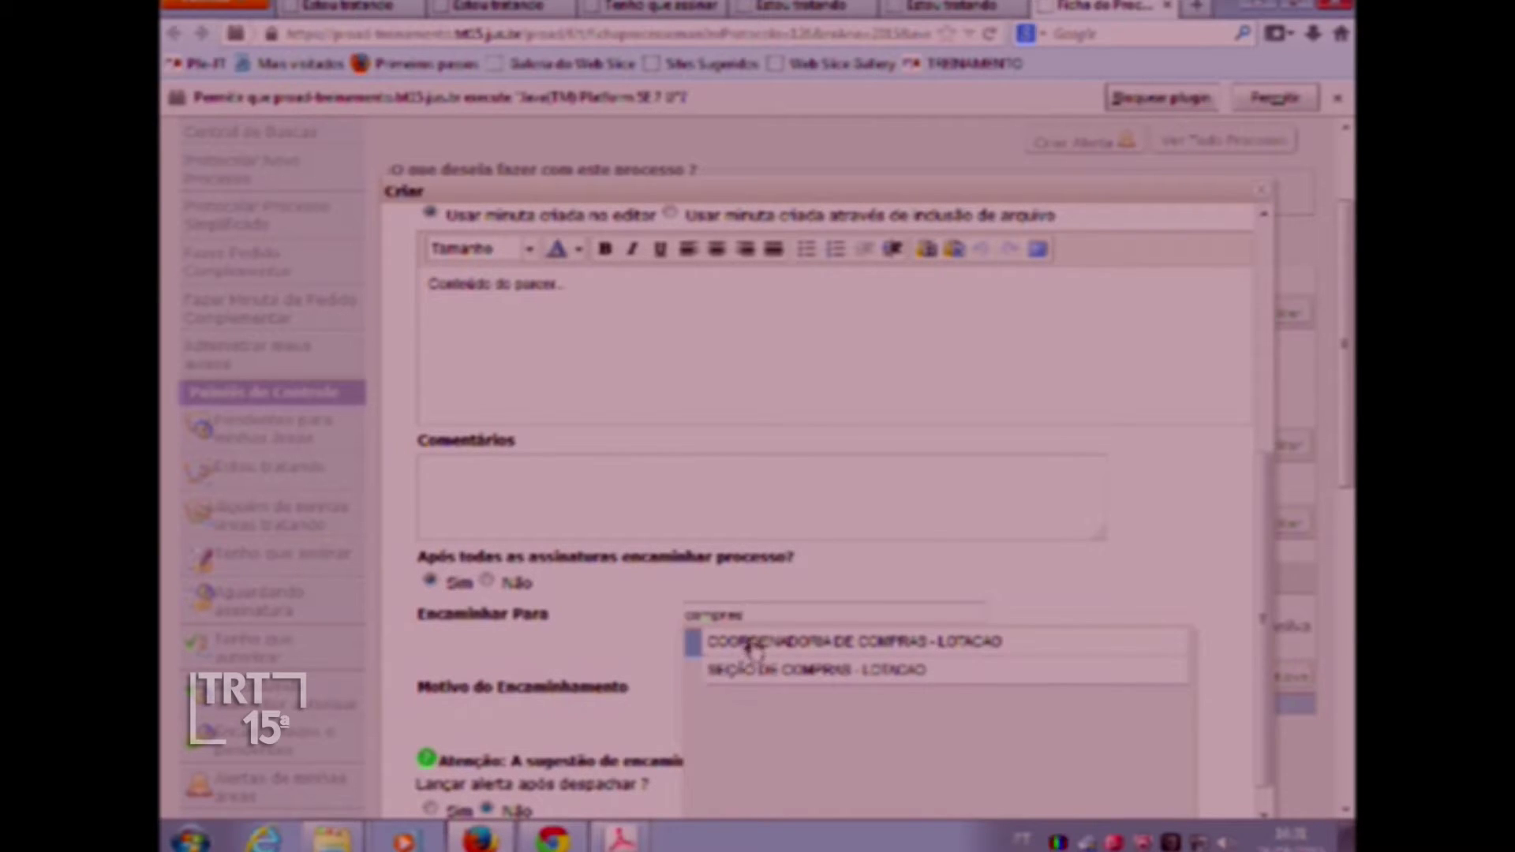
pyautogui.click(734, 641)
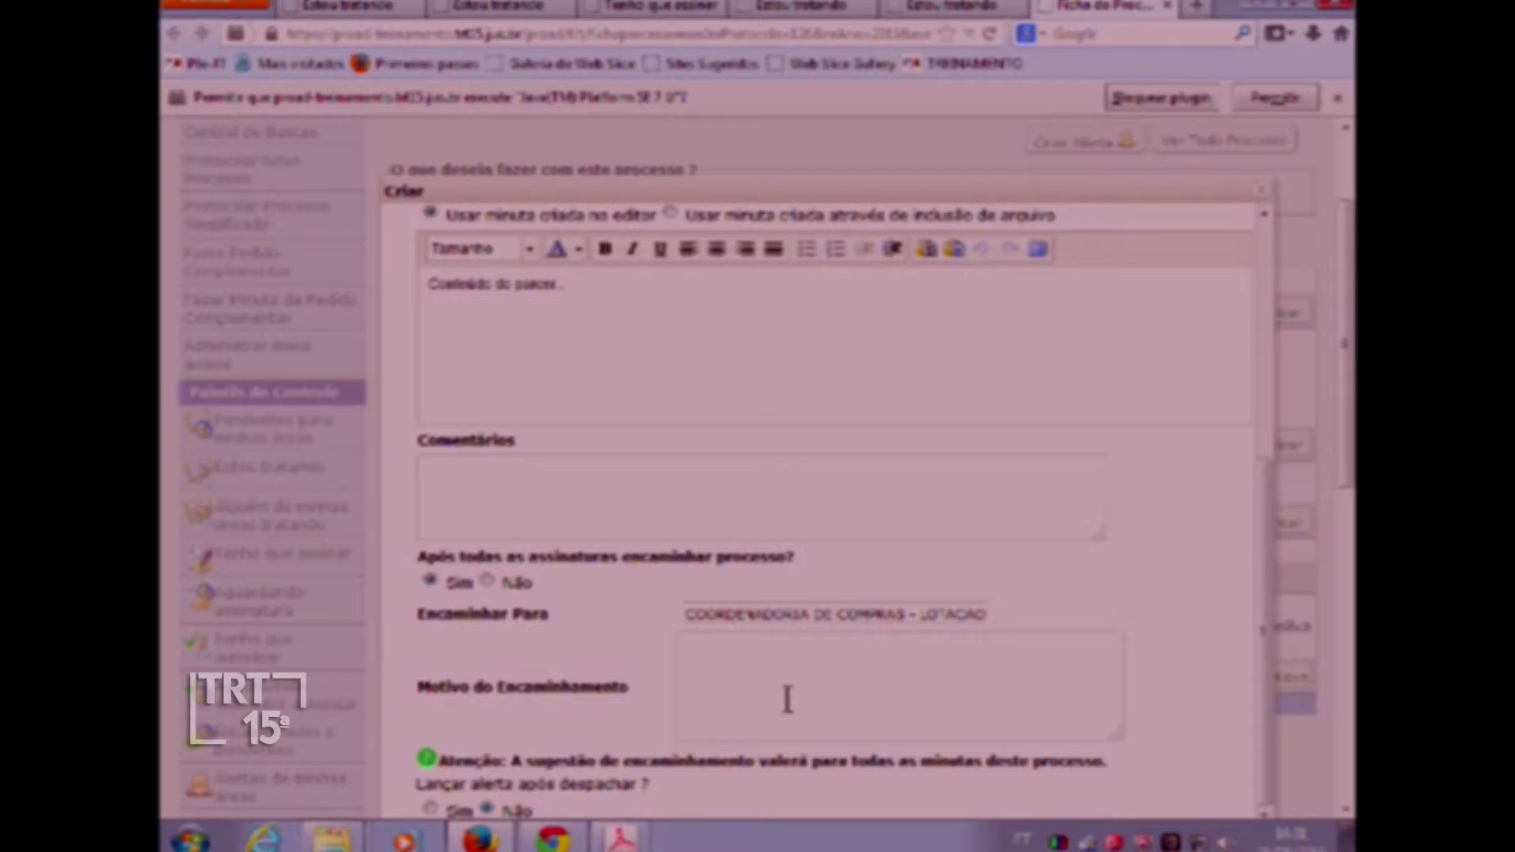
pyautogui.write('Algum motivo...')
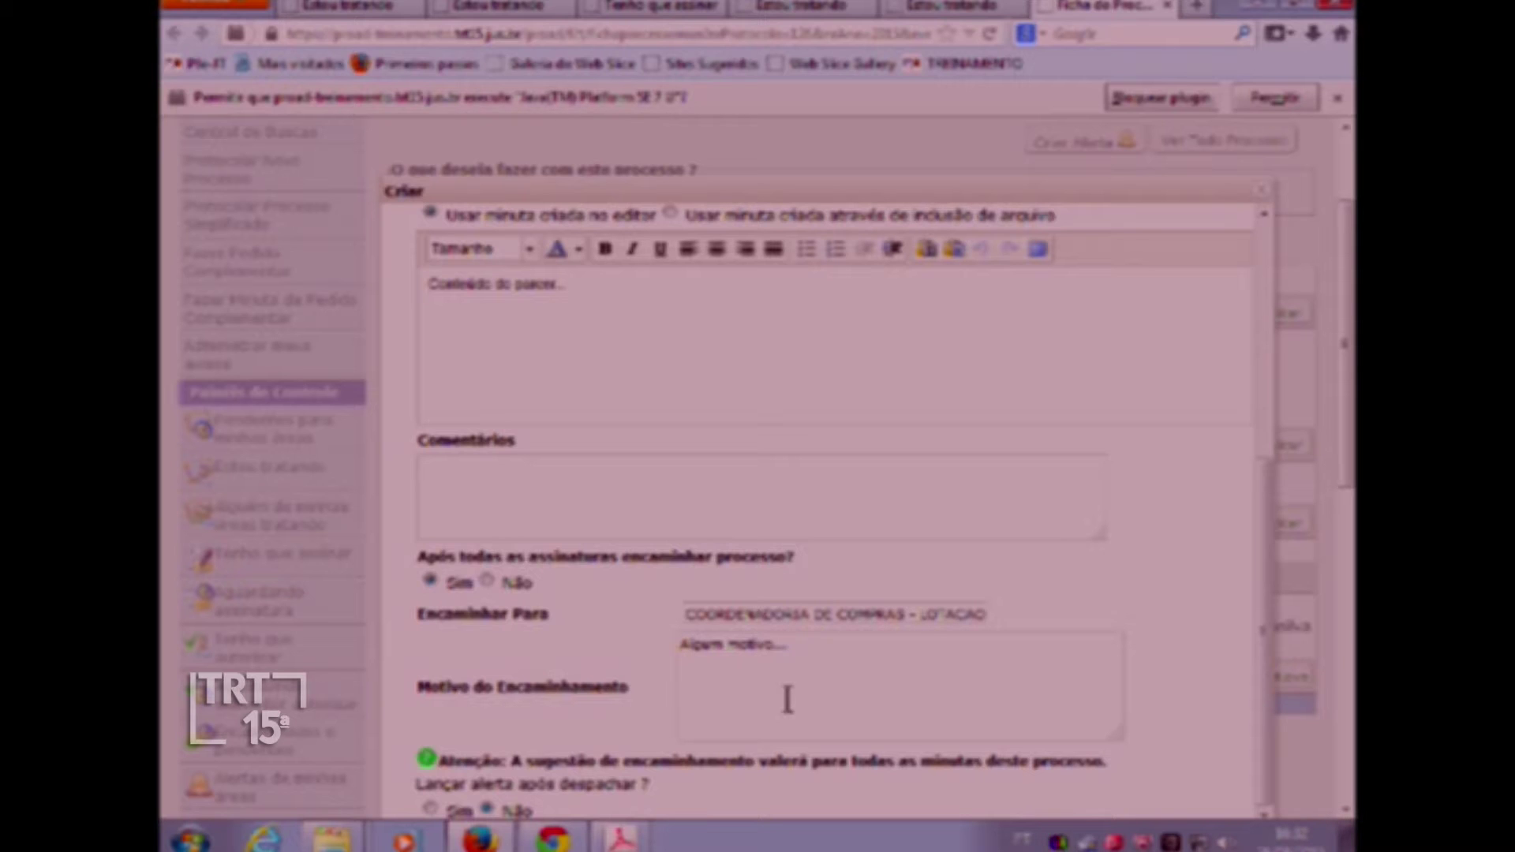
pyautogui.scroll(-3, 787, 698)
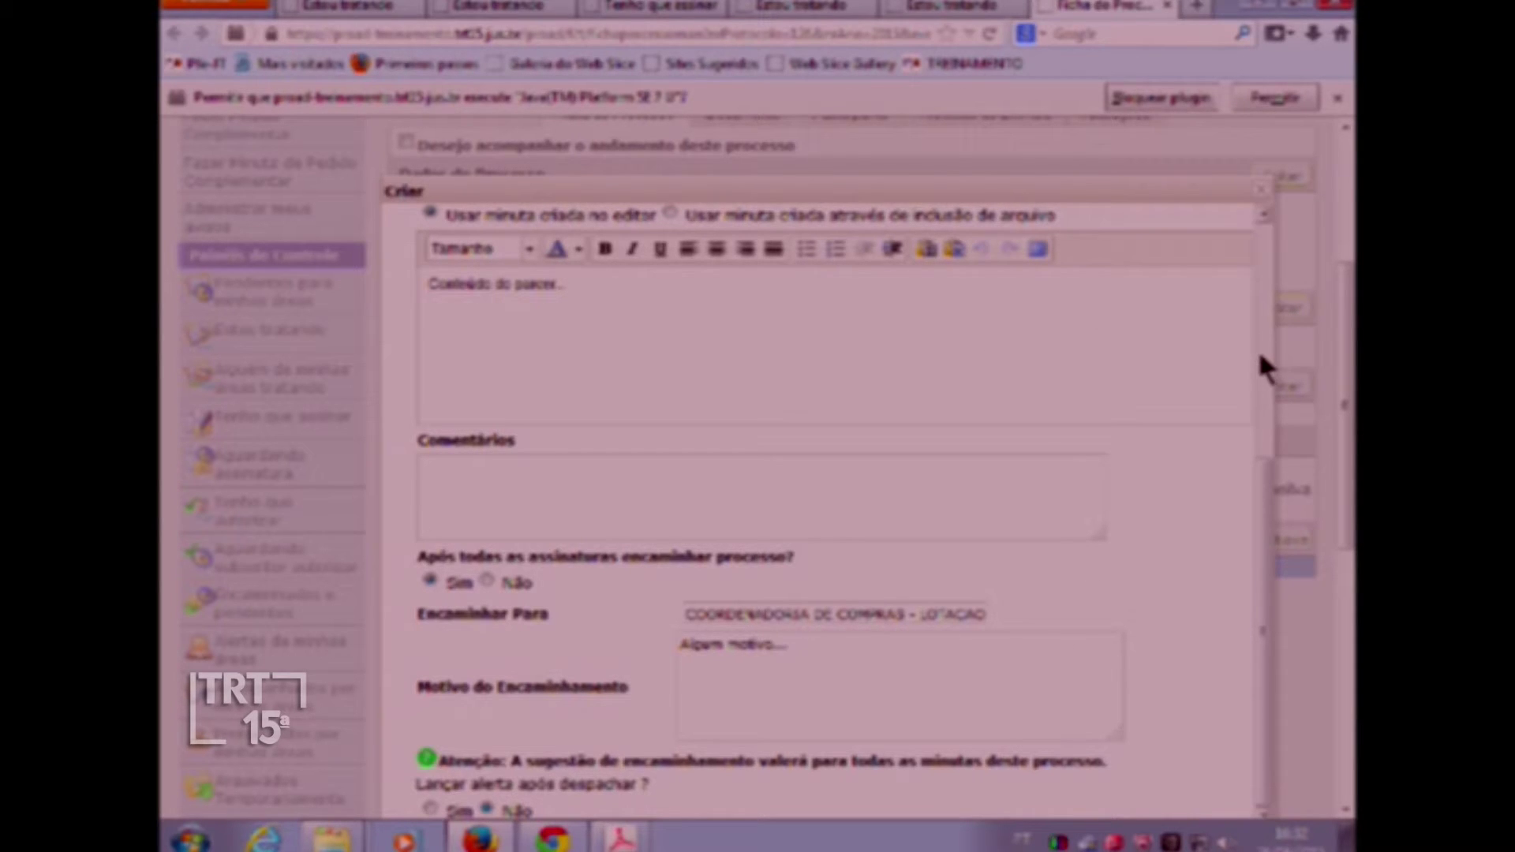
# Zoom out, enlarge the form, and save the PARECER draft
pyautogui.hotkey('ctrl', '-')
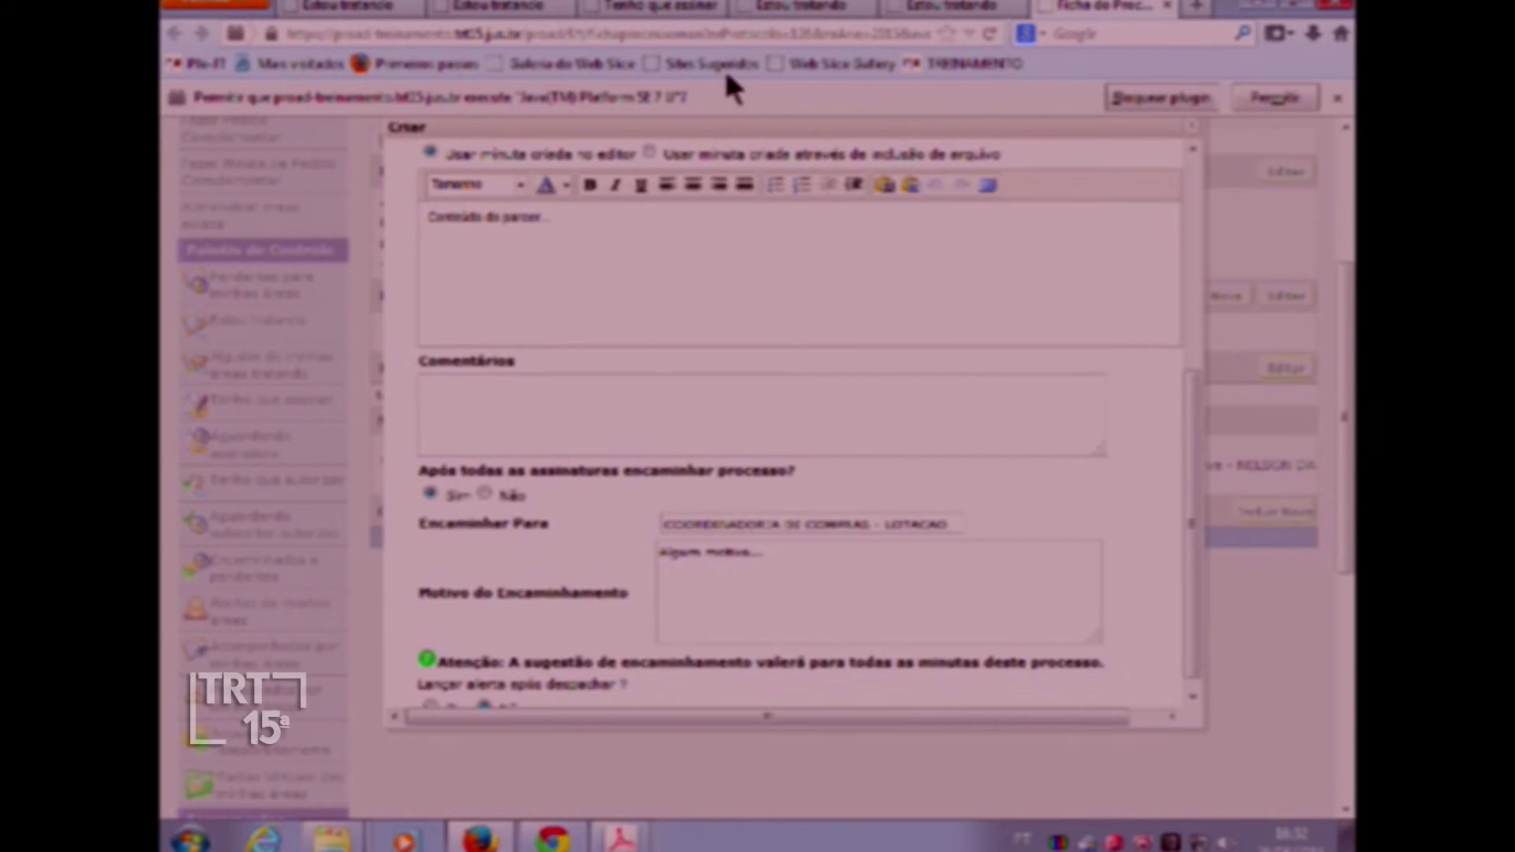
pyautogui.moveTo(920, 726); pyautogui.dragTo(920, 789)
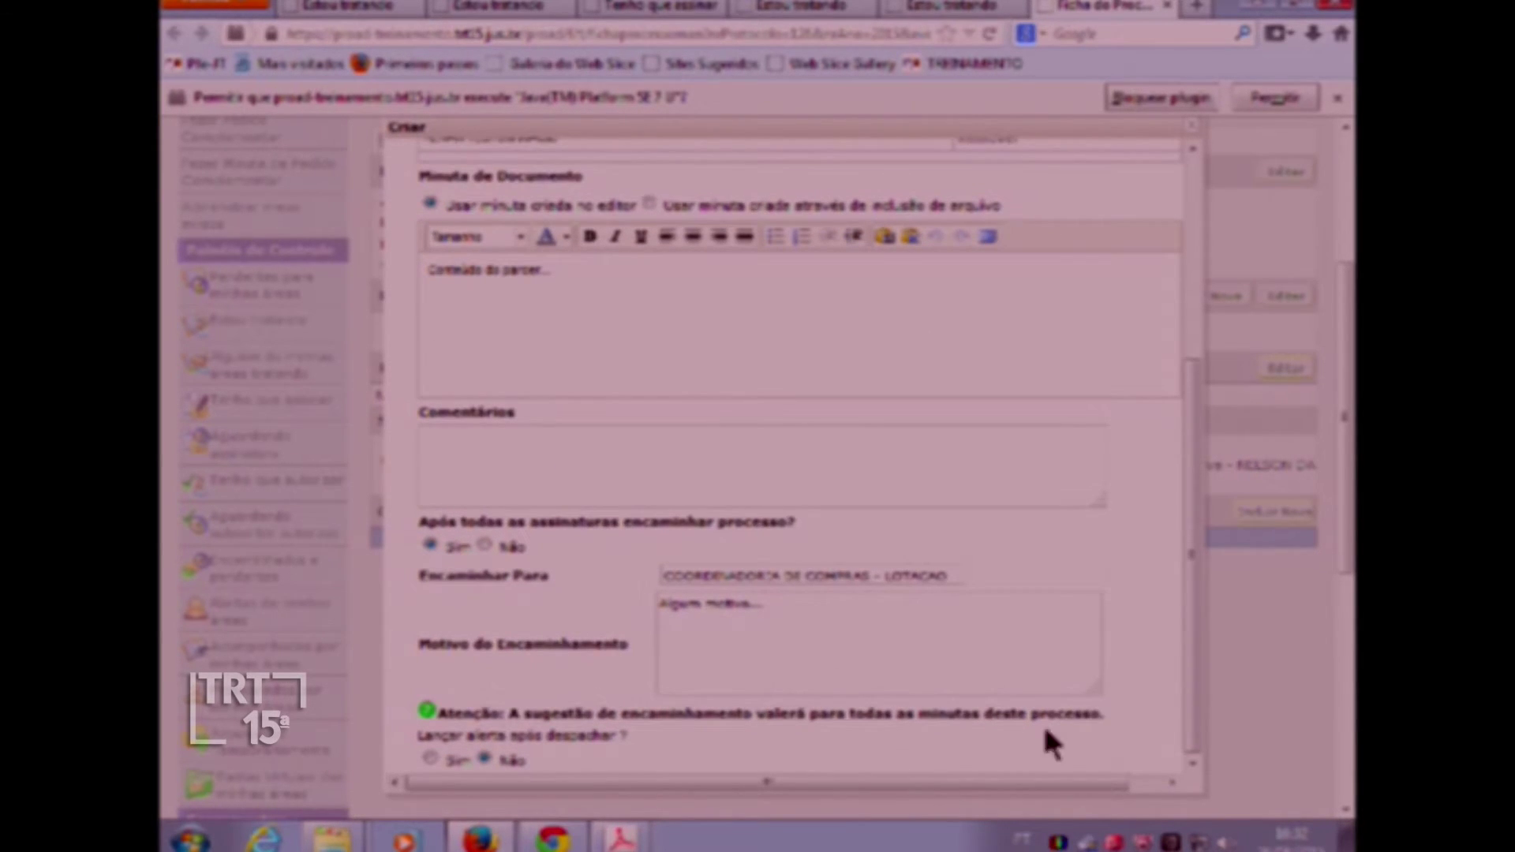
pyautogui.moveTo(1193, 631); pyautogui.dragTo(1199, 357)
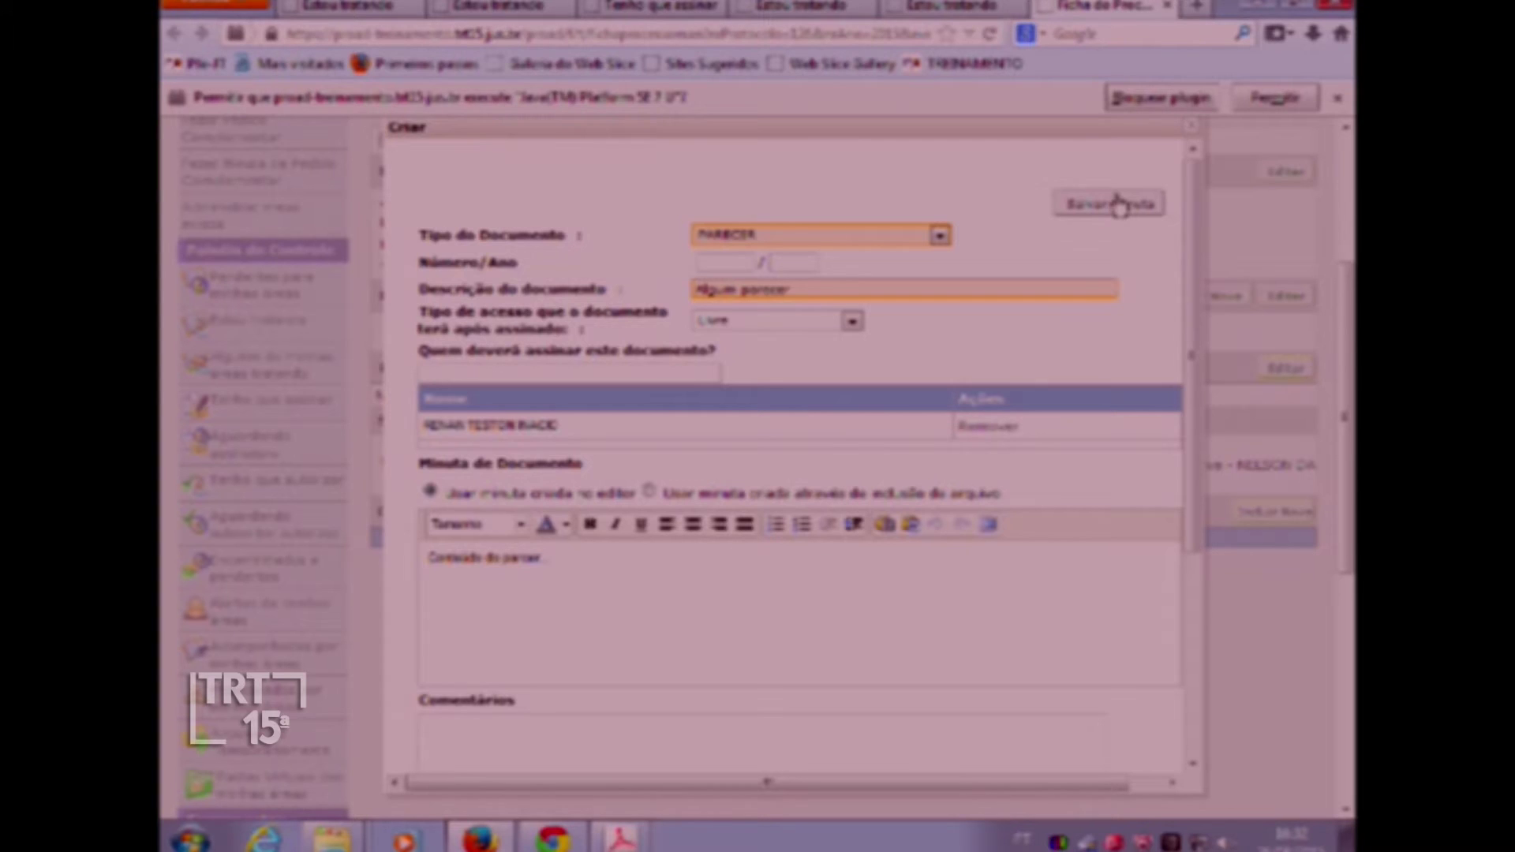
pyautogui.scroll(-4, 620, 437)
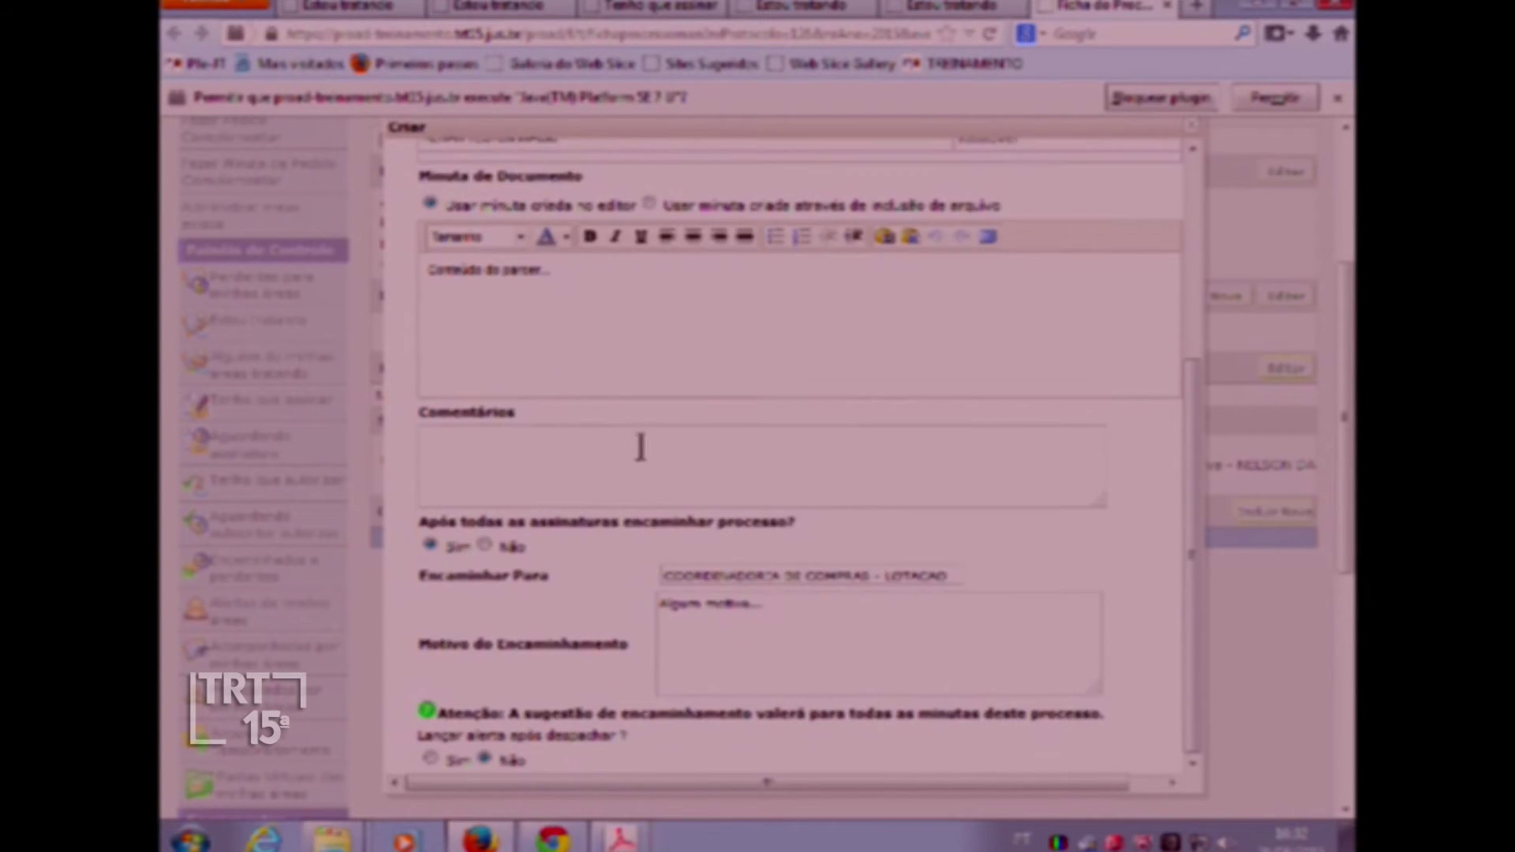
pyautogui.scroll(4, 640, 448)
pyautogui.click(1091, 208)
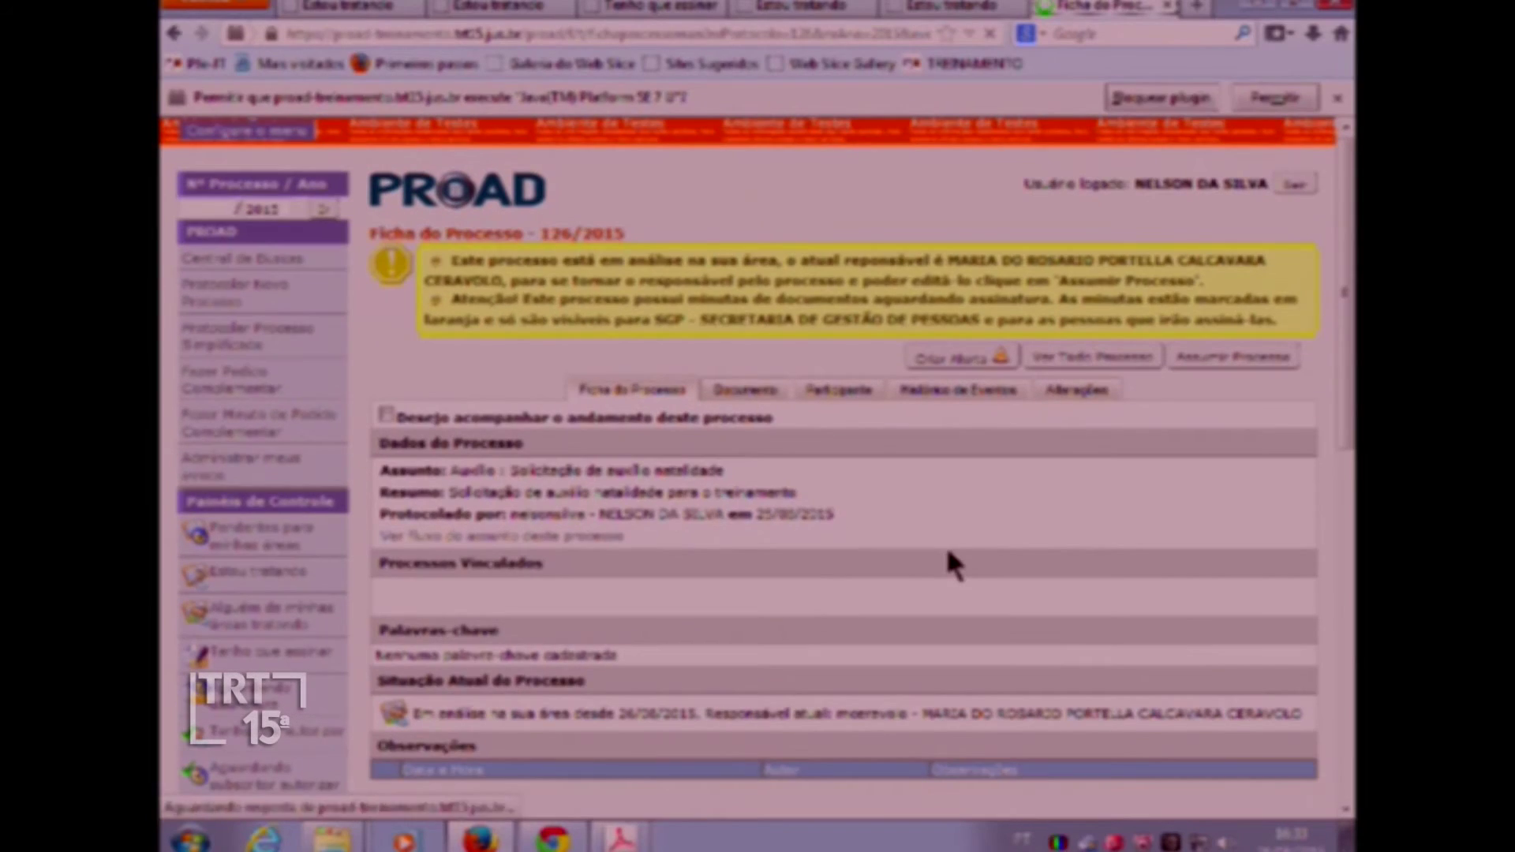
# Check the Histórico de Eventos tab, then go back to the Ficha do Processo record
pyautogui.scroll(-3, 949, 554)
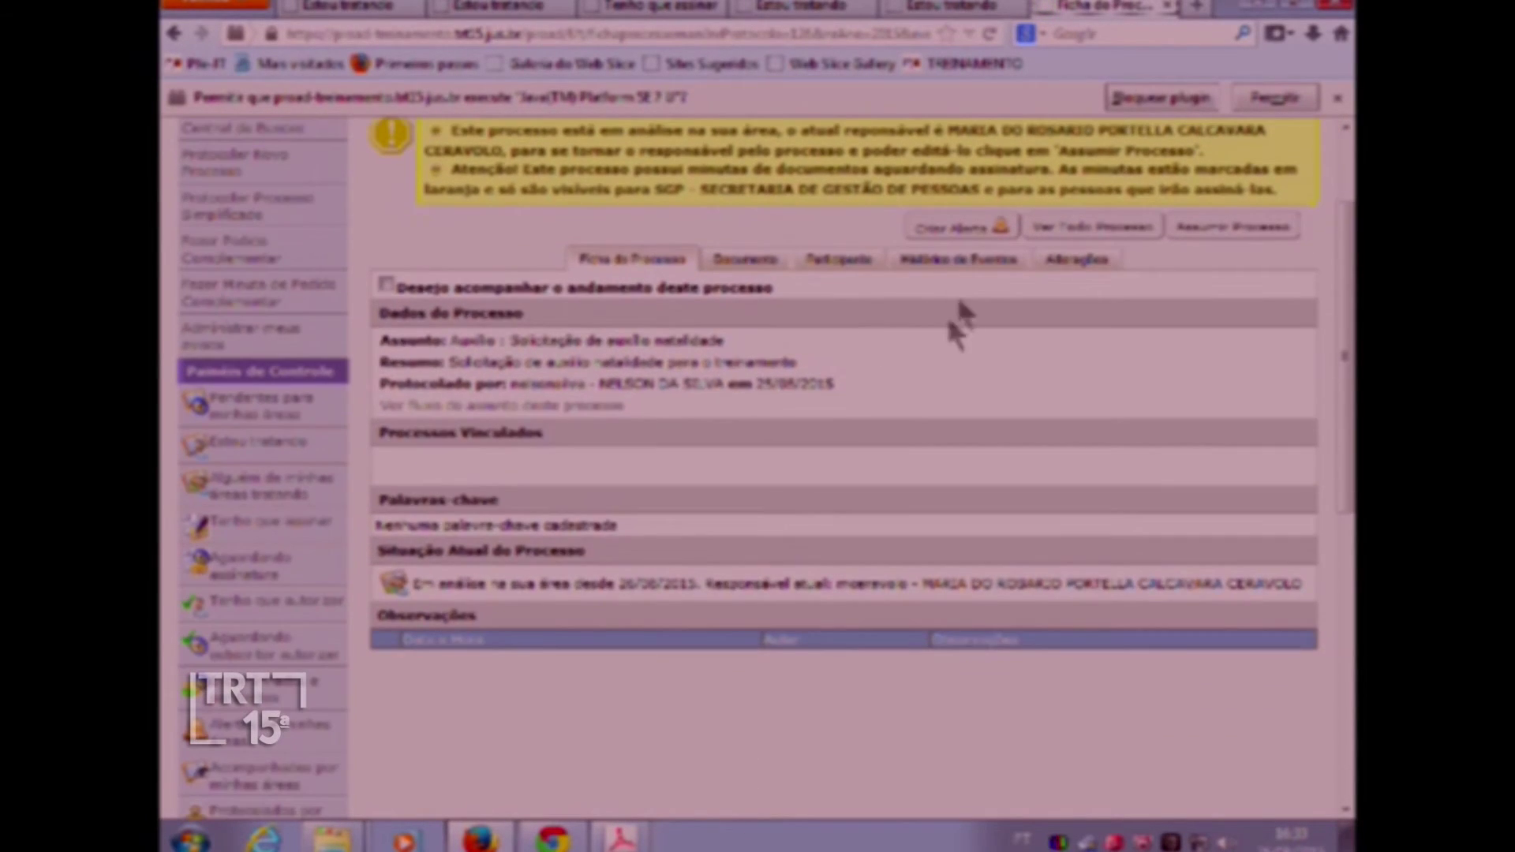
pyautogui.click(955, 259)
pyautogui.click(604, 265)
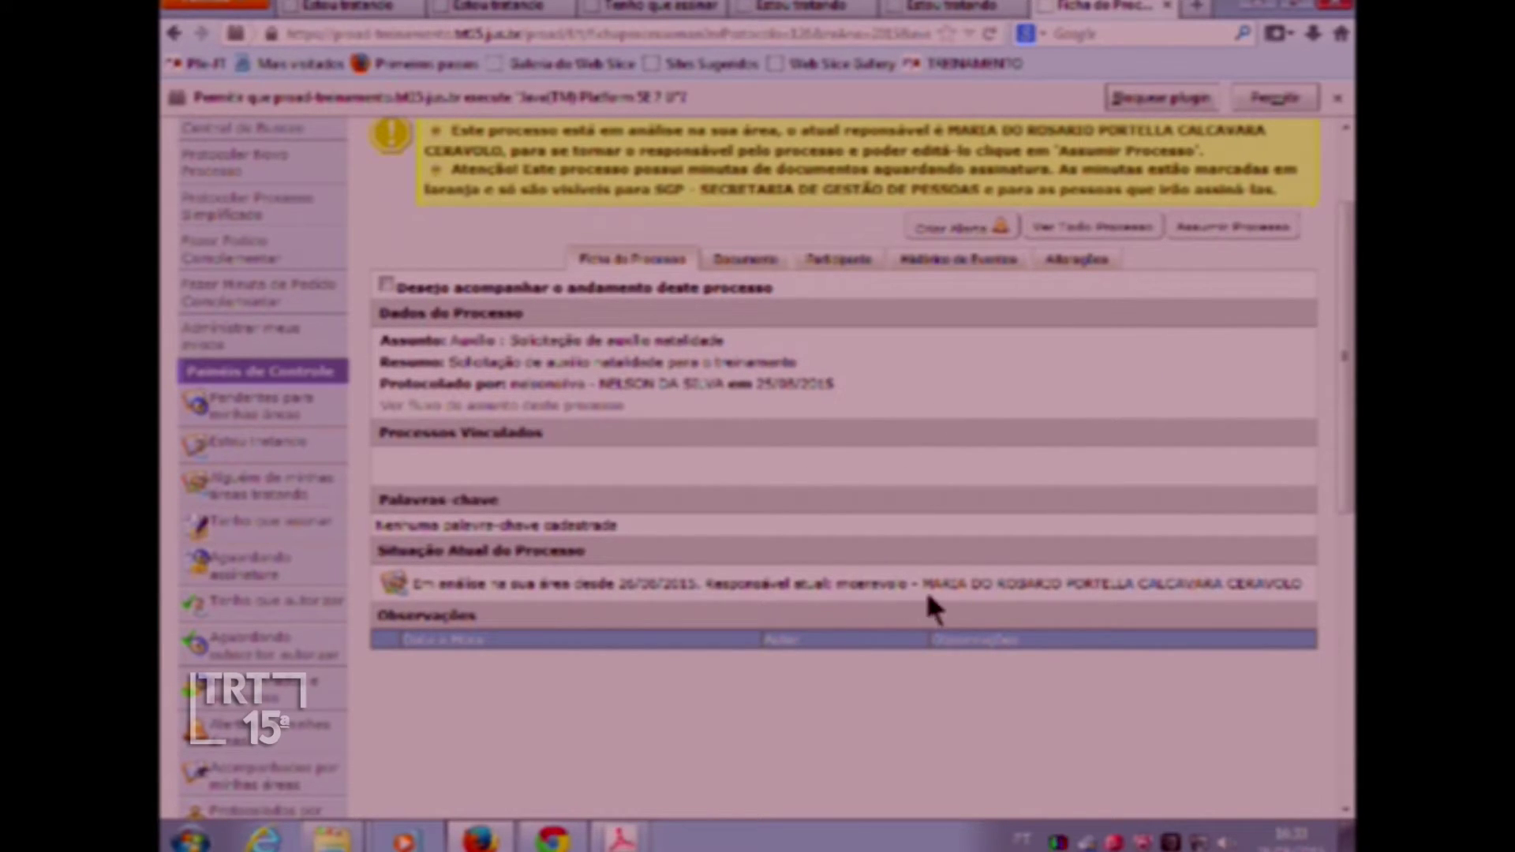
pyautogui.moveTo(927, 585); pyautogui.dragTo(978, 585)
pyautogui.scroll(2, 982, 599)
pyautogui.scroll(1, 986, 604)
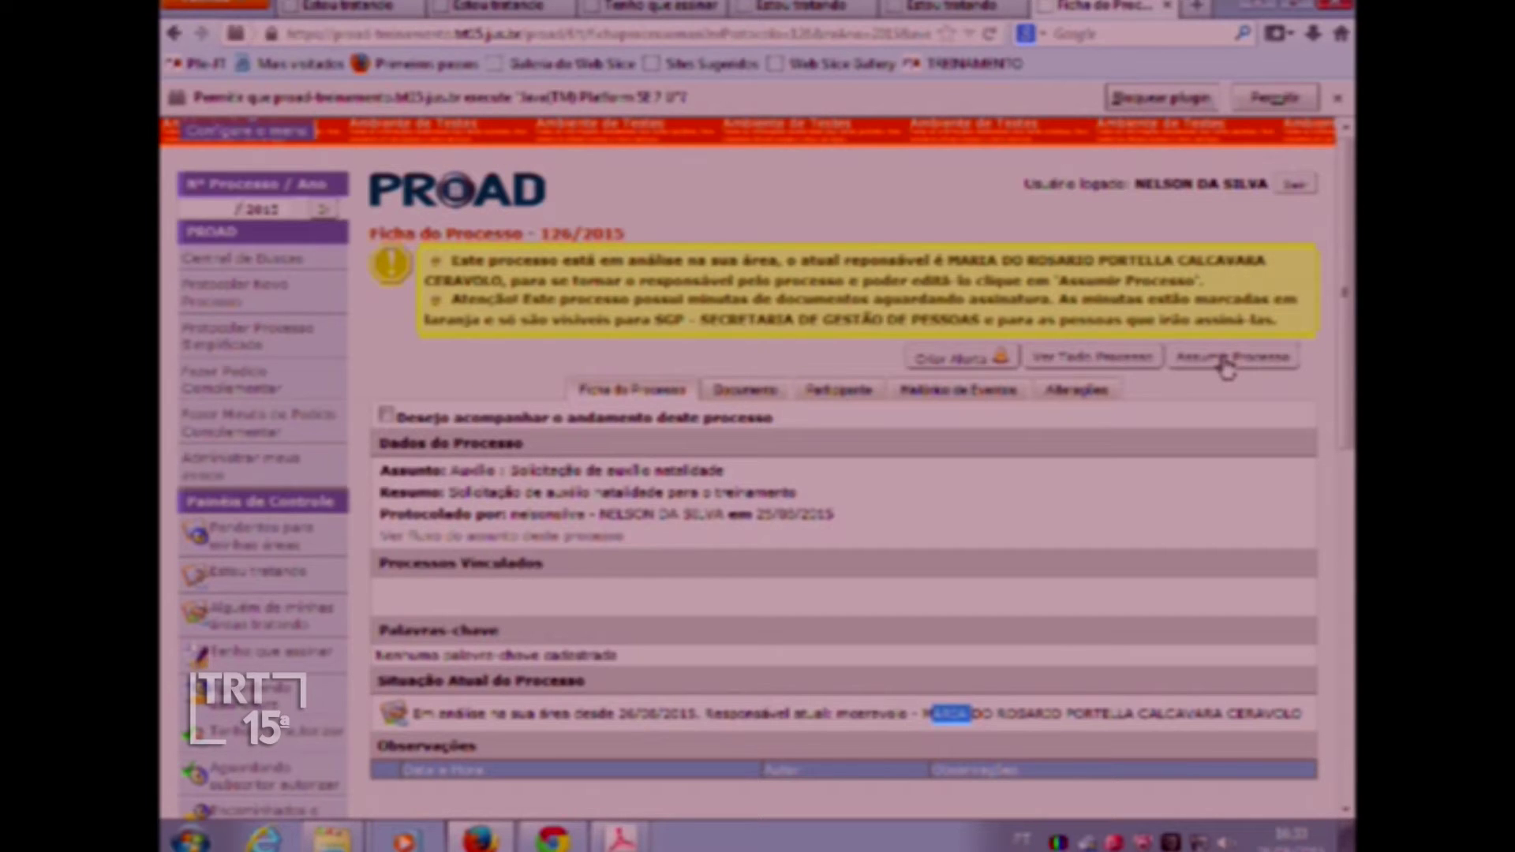
pyautogui.click(1228, 359)
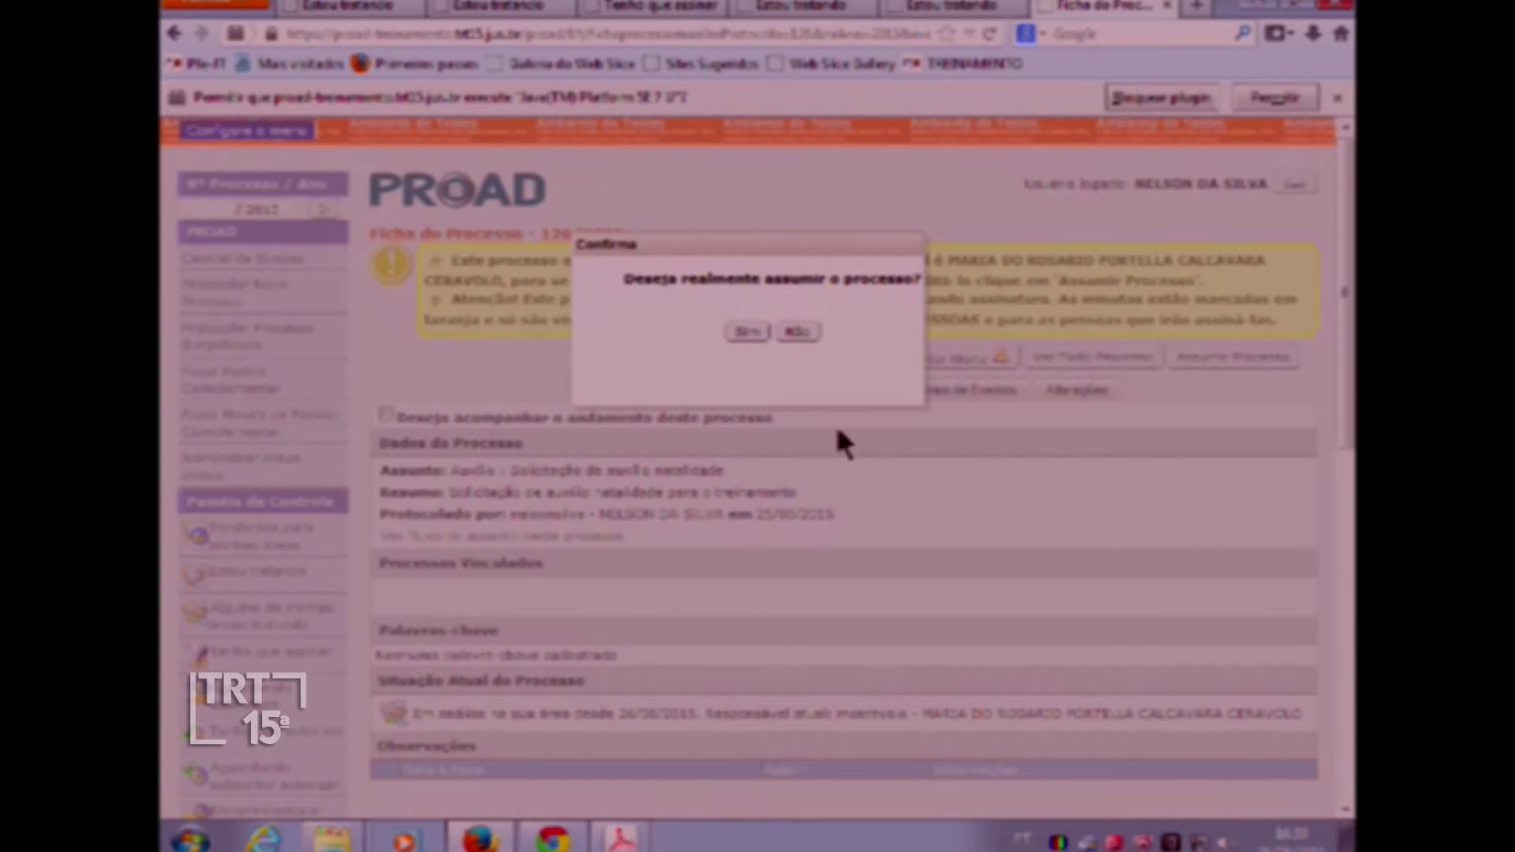
pyautogui.click(744, 332)
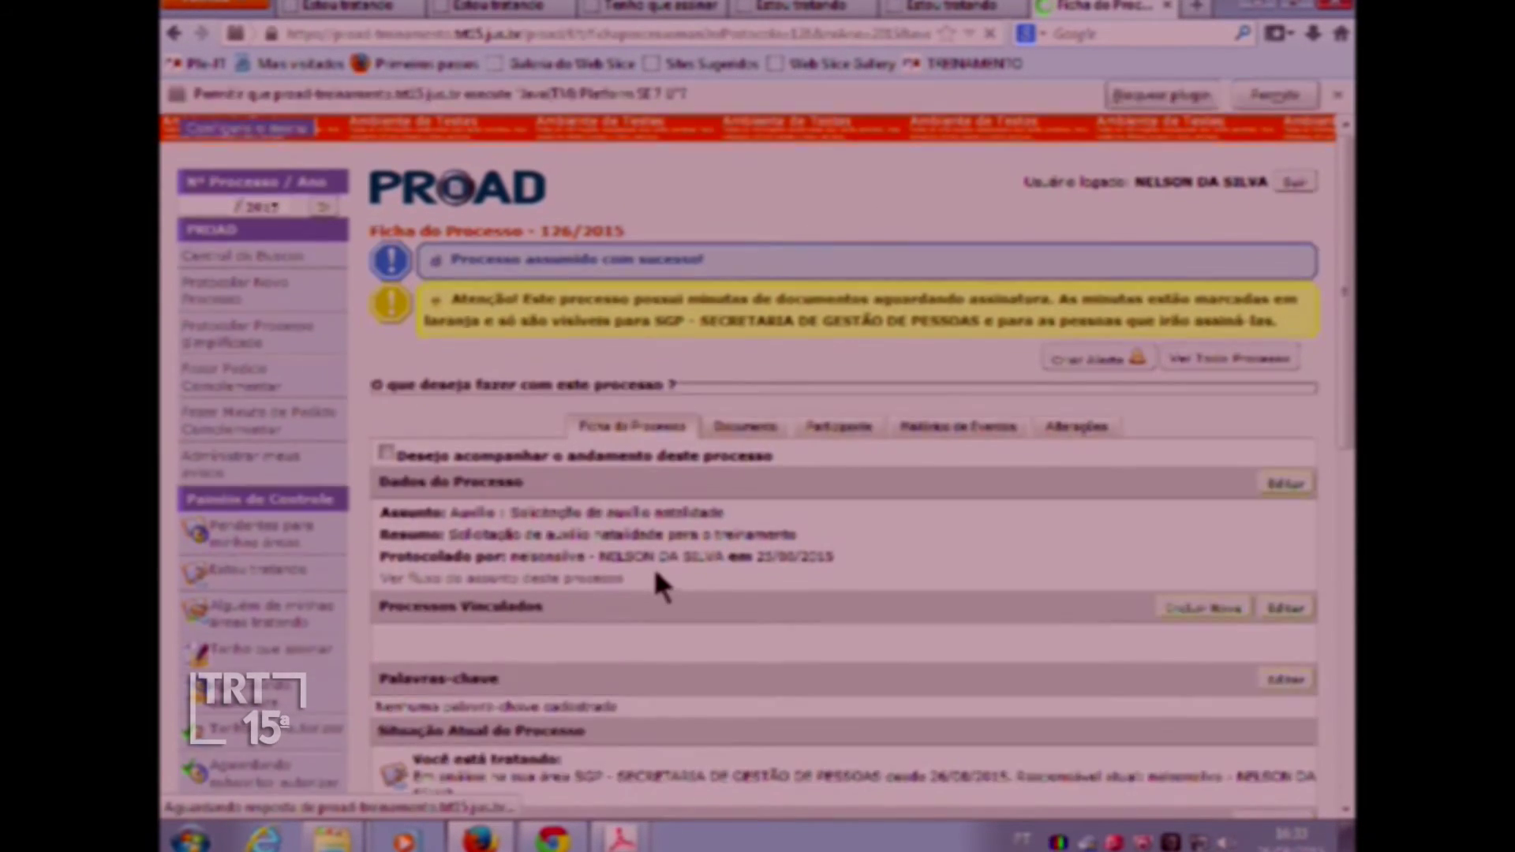
pyautogui.scroll(-2, 654, 569)
pyautogui.scroll(2, 654, 570)
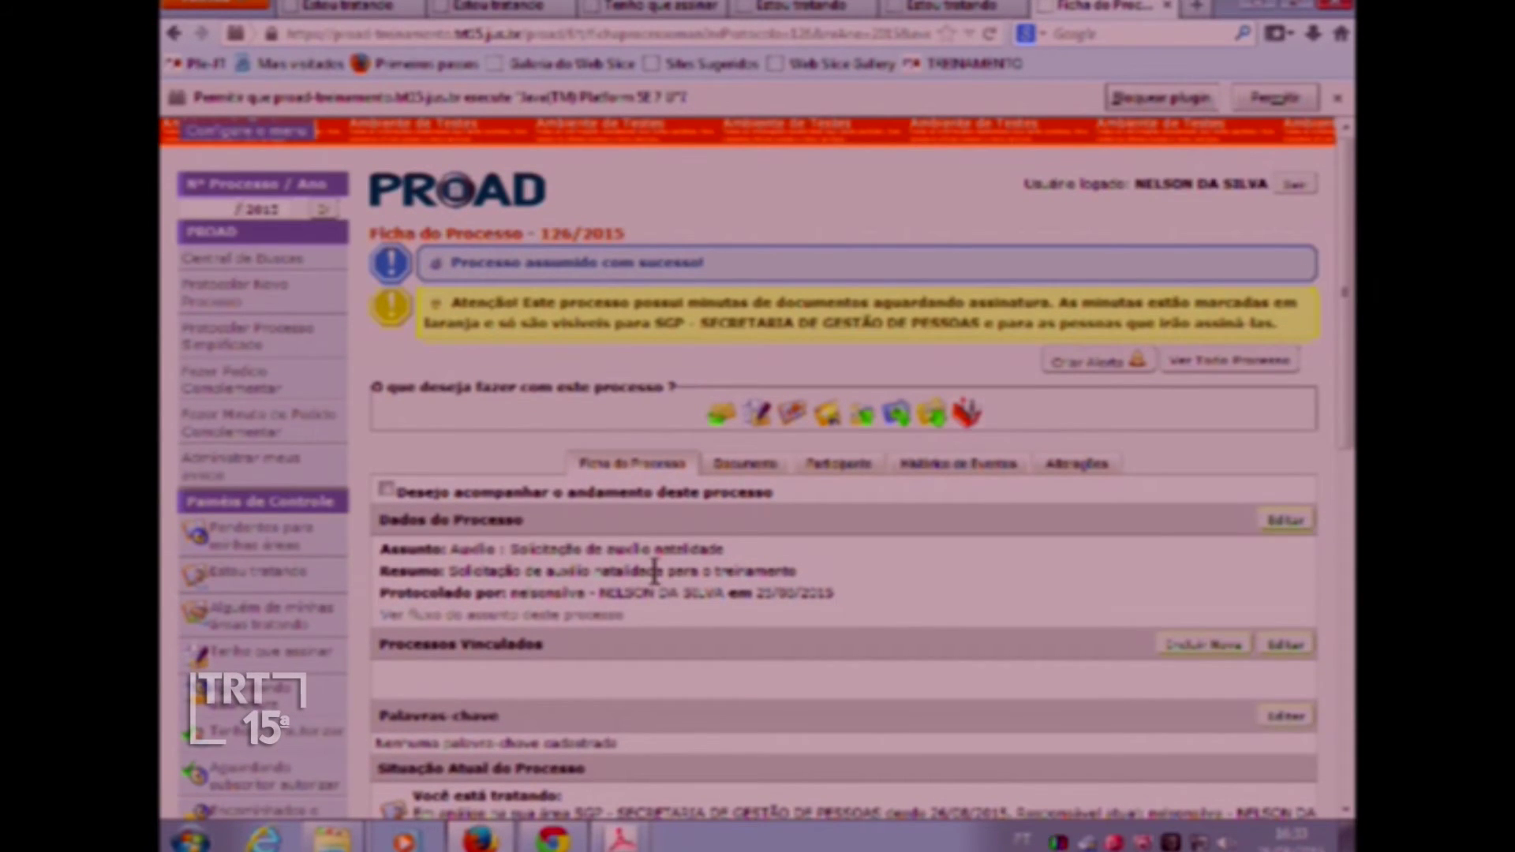
pyautogui.scroll(-4, 654, 569)
pyautogui.moveTo(1245, 552); pyautogui.dragTo(1293, 552)
pyautogui.scroll(-3, 761, 525)
pyautogui.scroll(3, 740, 474)
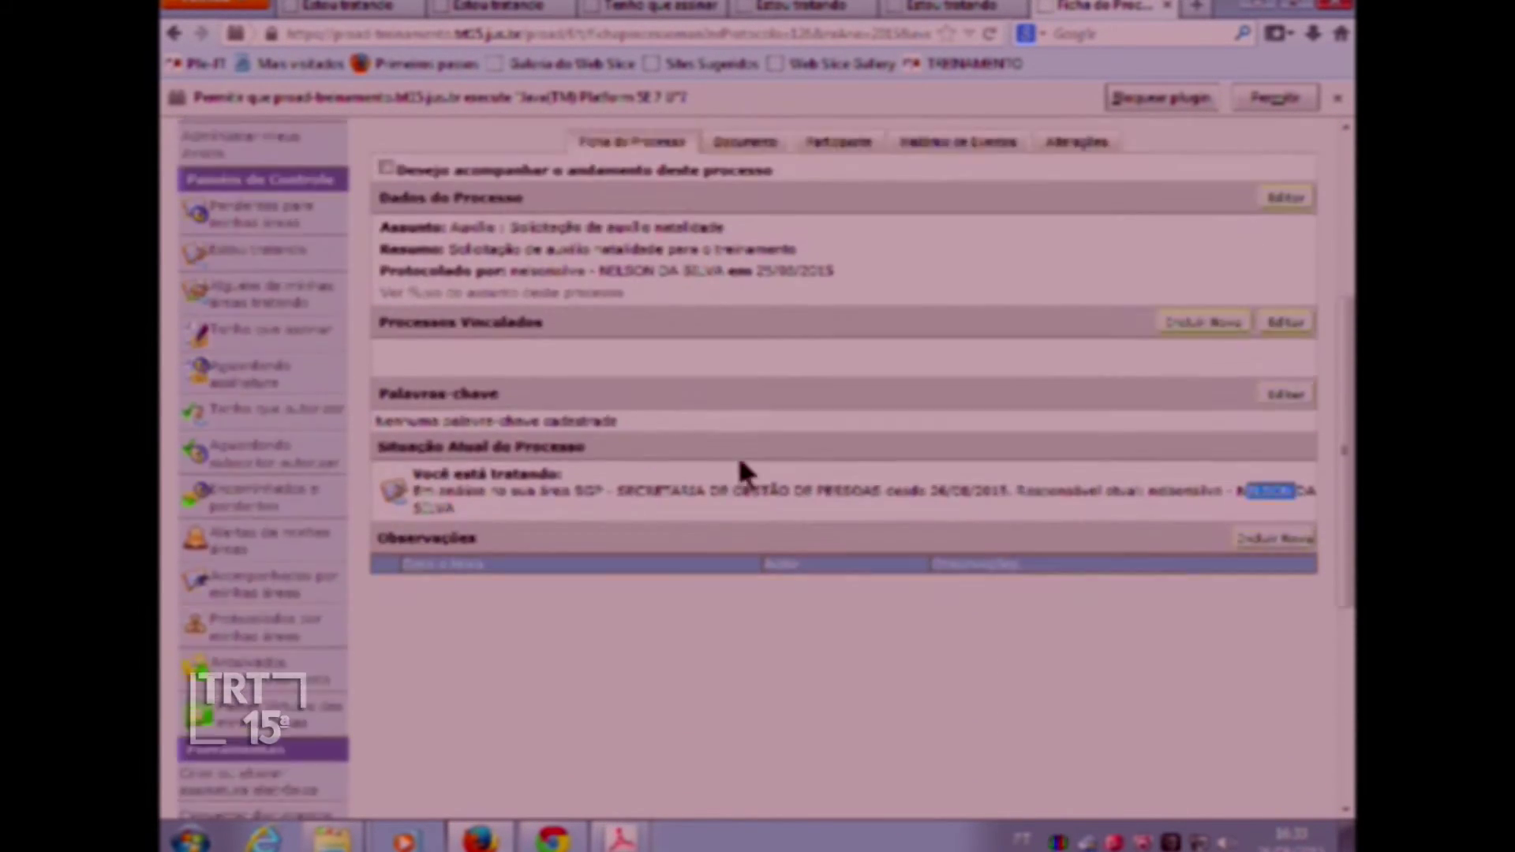
pyautogui.click(742, 207)
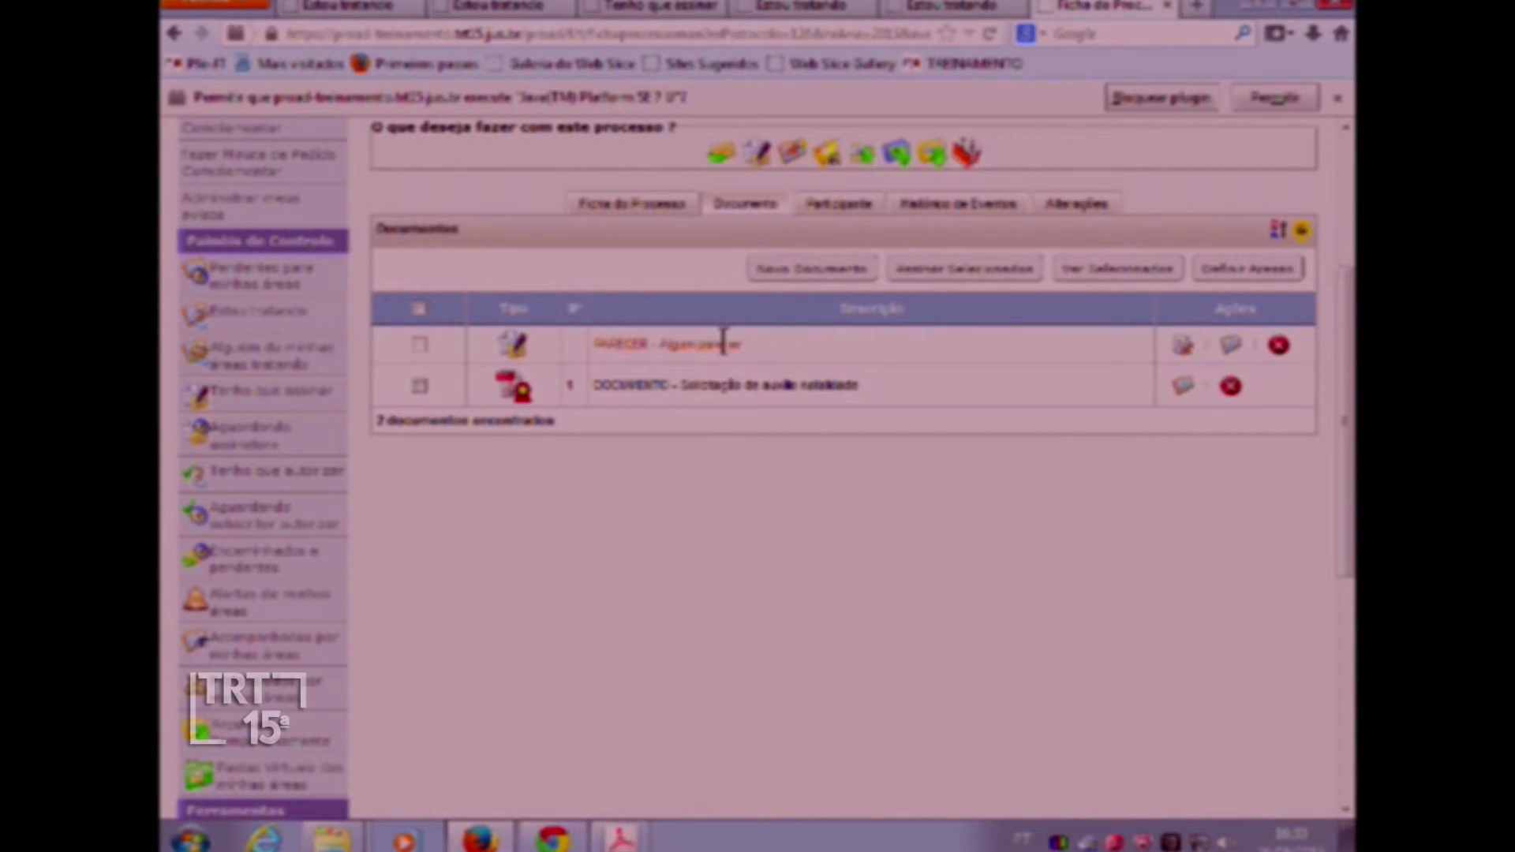
pyautogui.moveTo(752, 348); pyautogui.dragTo(571, 511)
pyautogui.scroll(-3, 568, 513)
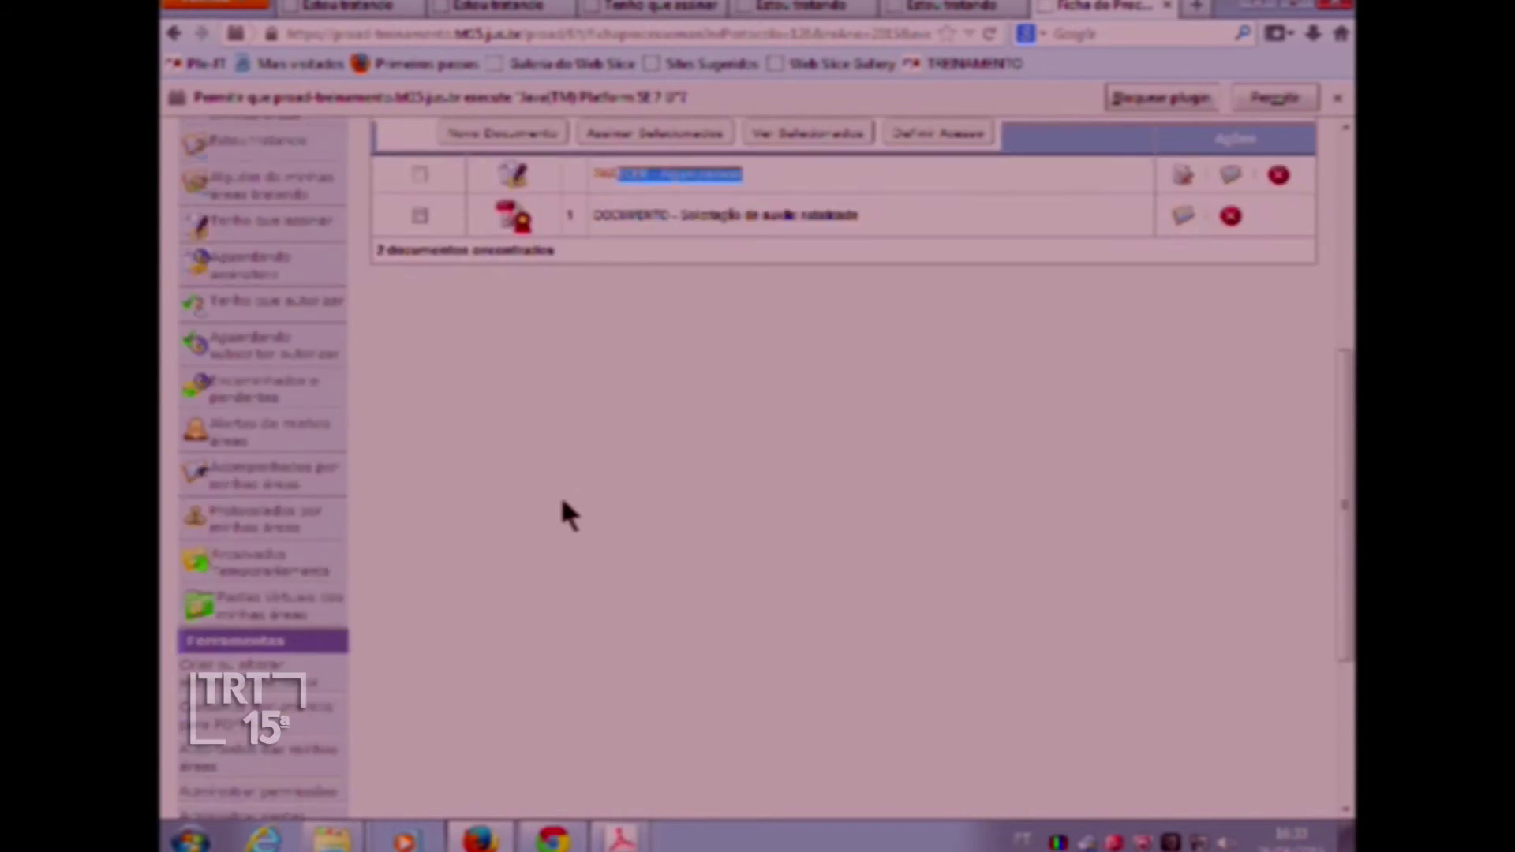
pyautogui.scroll(-2, 552, 509)
pyautogui.scroll(5, 493, 537)
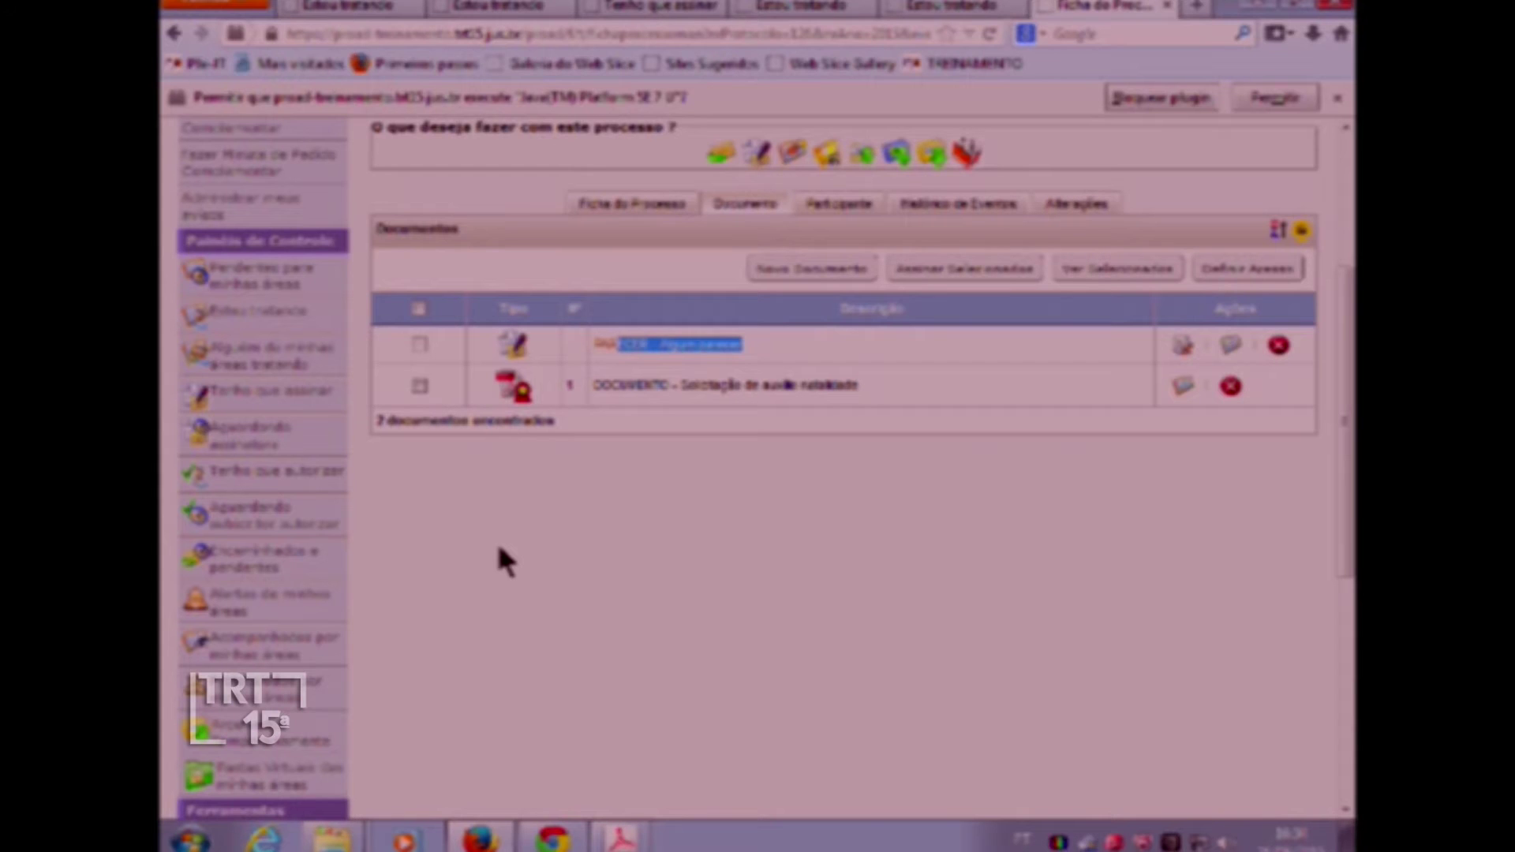
pyautogui.scroll(-2, 485, 572)
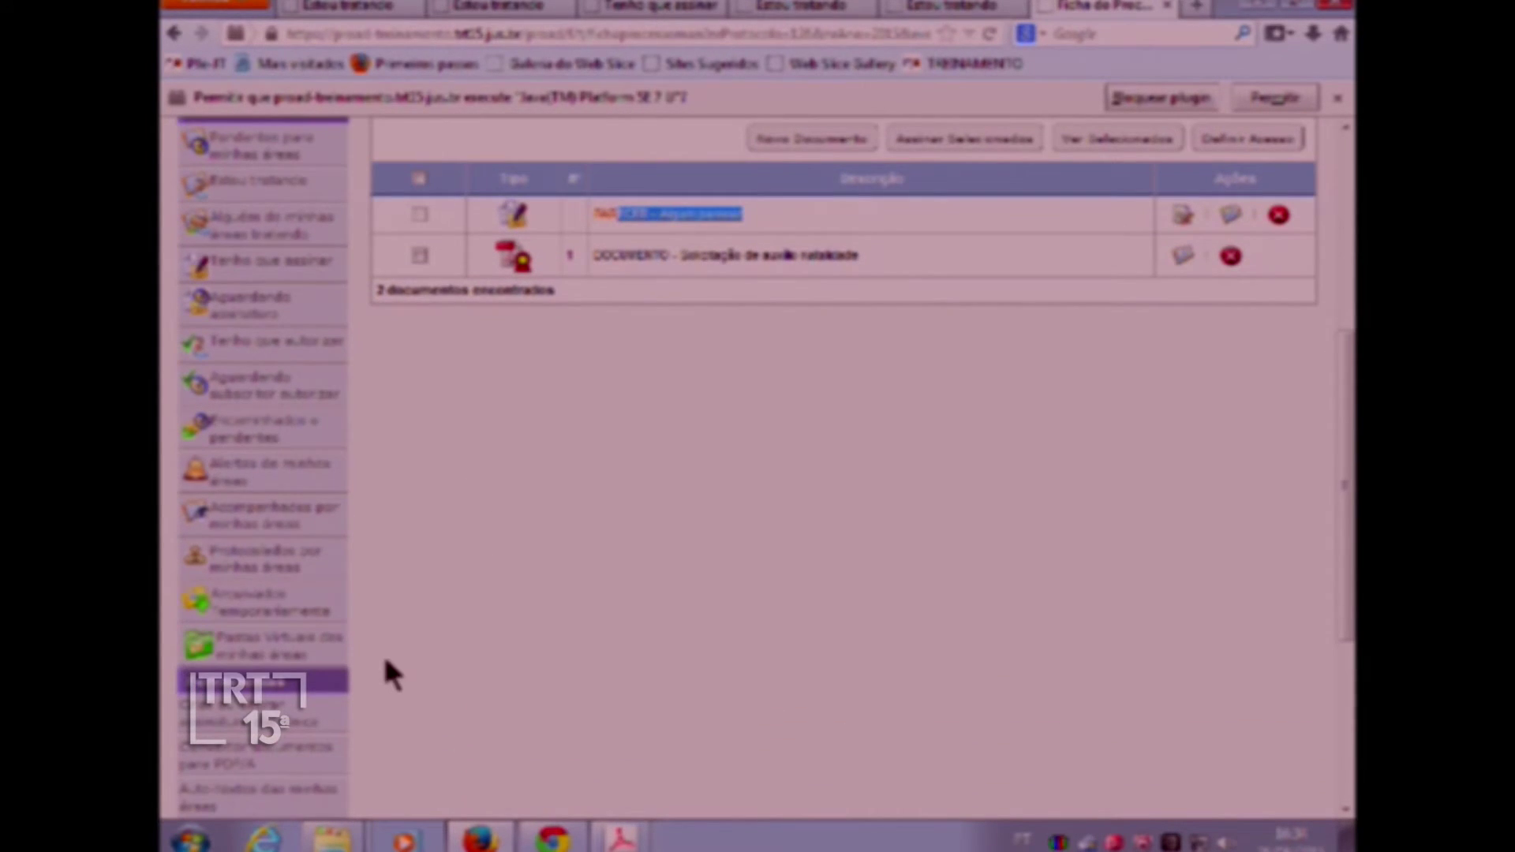
pyautogui.scroll(-2, 517, 583)
pyautogui.scroll(6, 481, 569)
pyautogui.scroll(2, 483, 574)
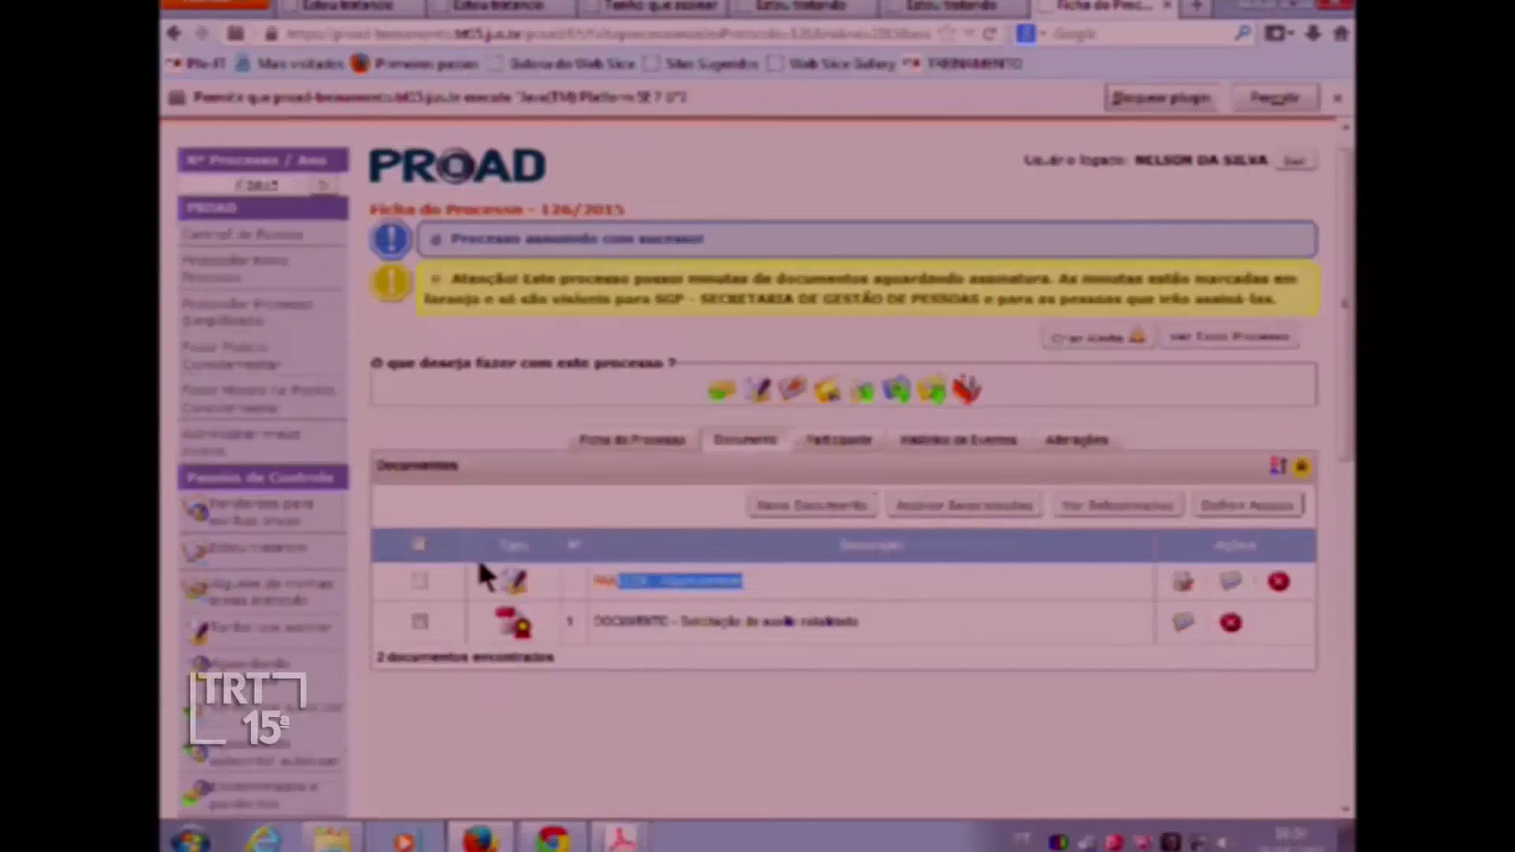
pyautogui.click(725, 33)
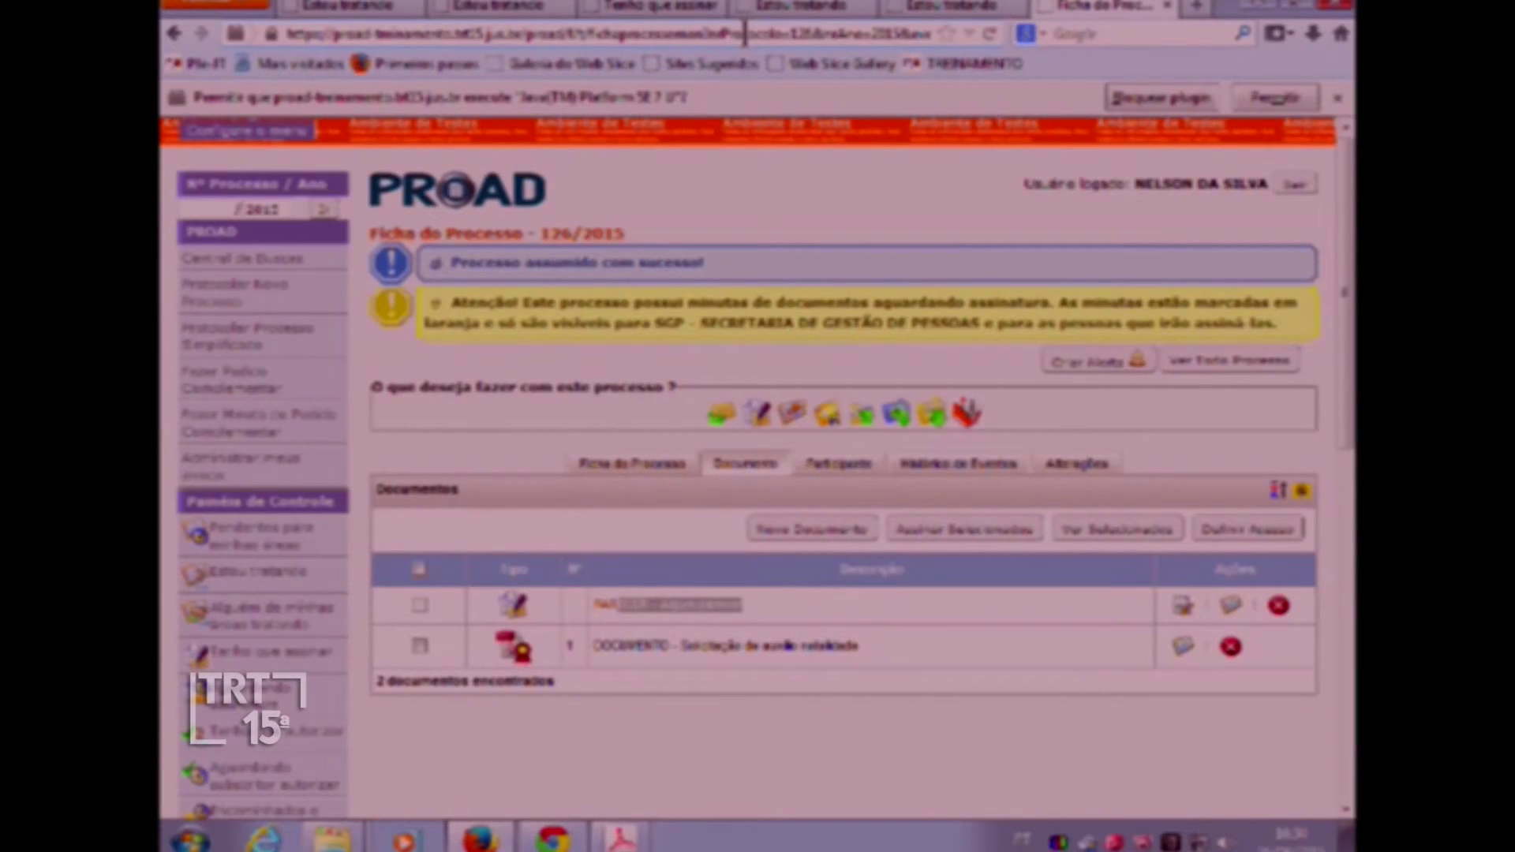
# Load the page with '&ru=AssinarMinuta' appended to the URL and open the 'Tenho que assinar' list
pyautogui.press('End')
pyautogui.write('&ru')
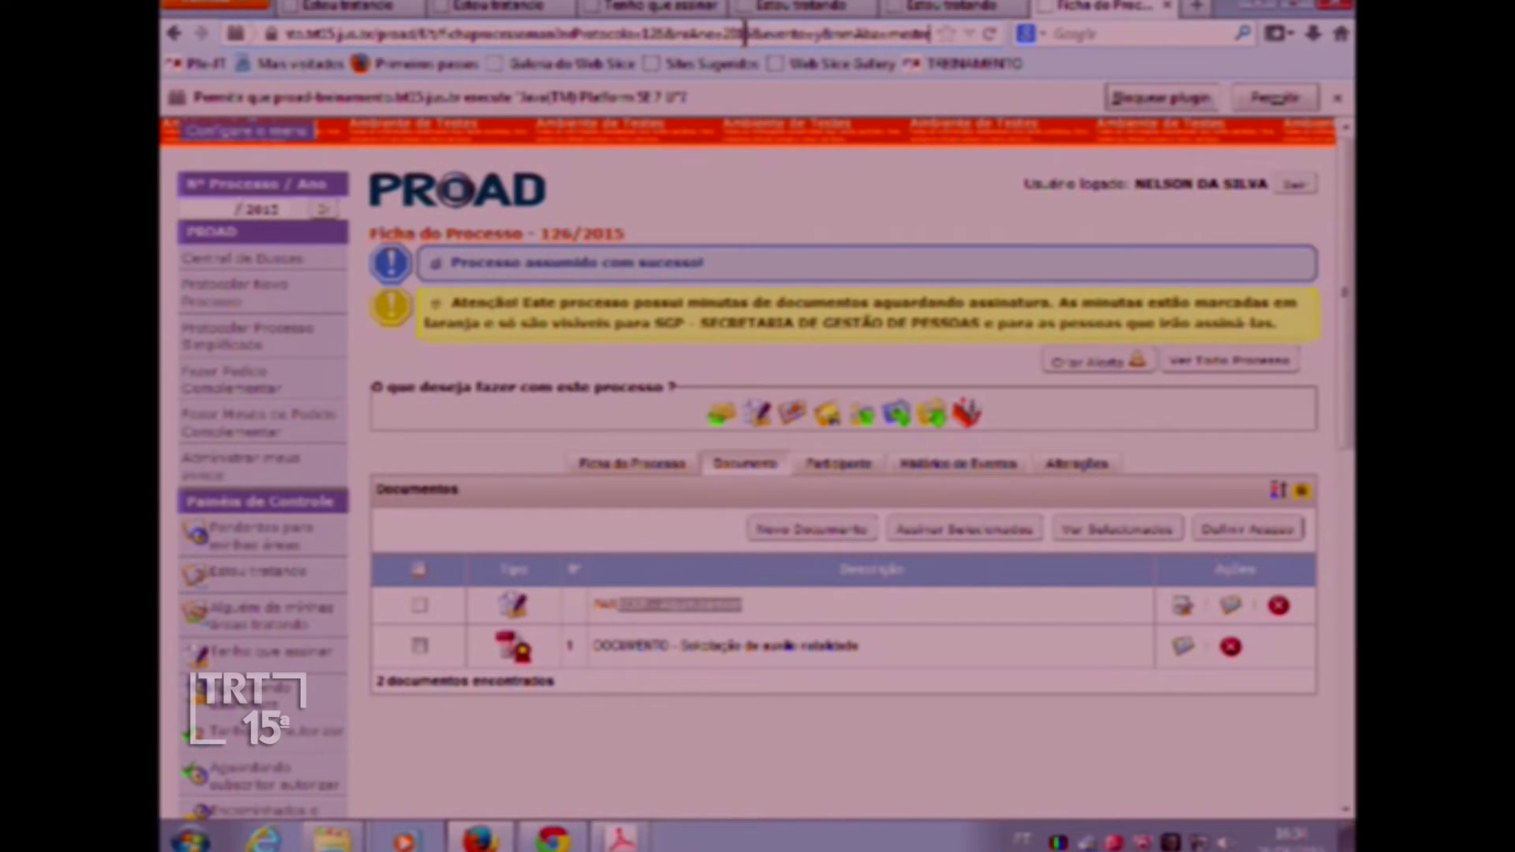
pyautogui.write('Assinar')
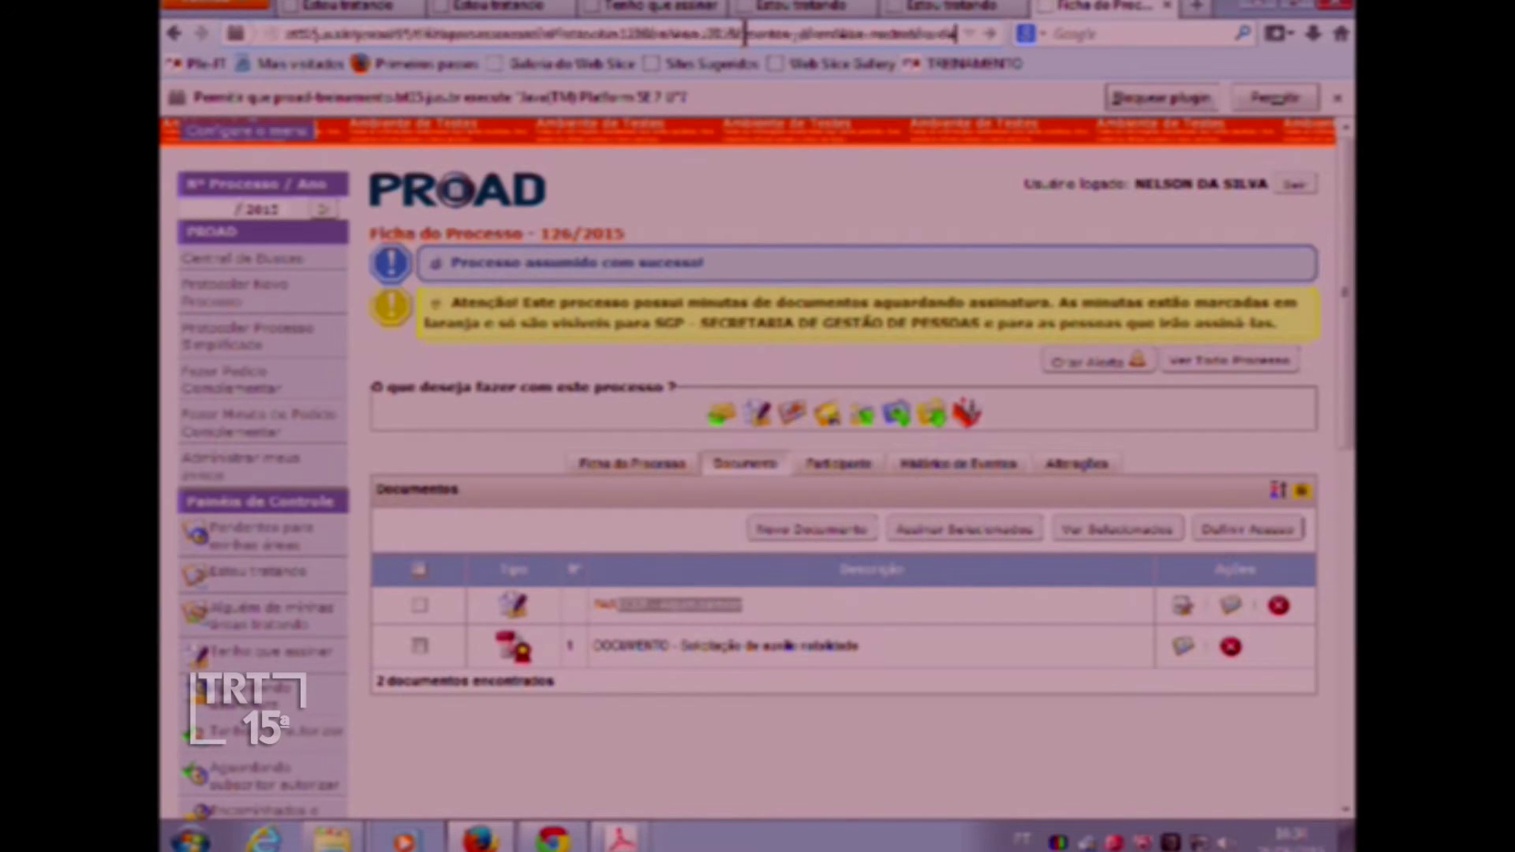
pyautogui.write('Minuta')
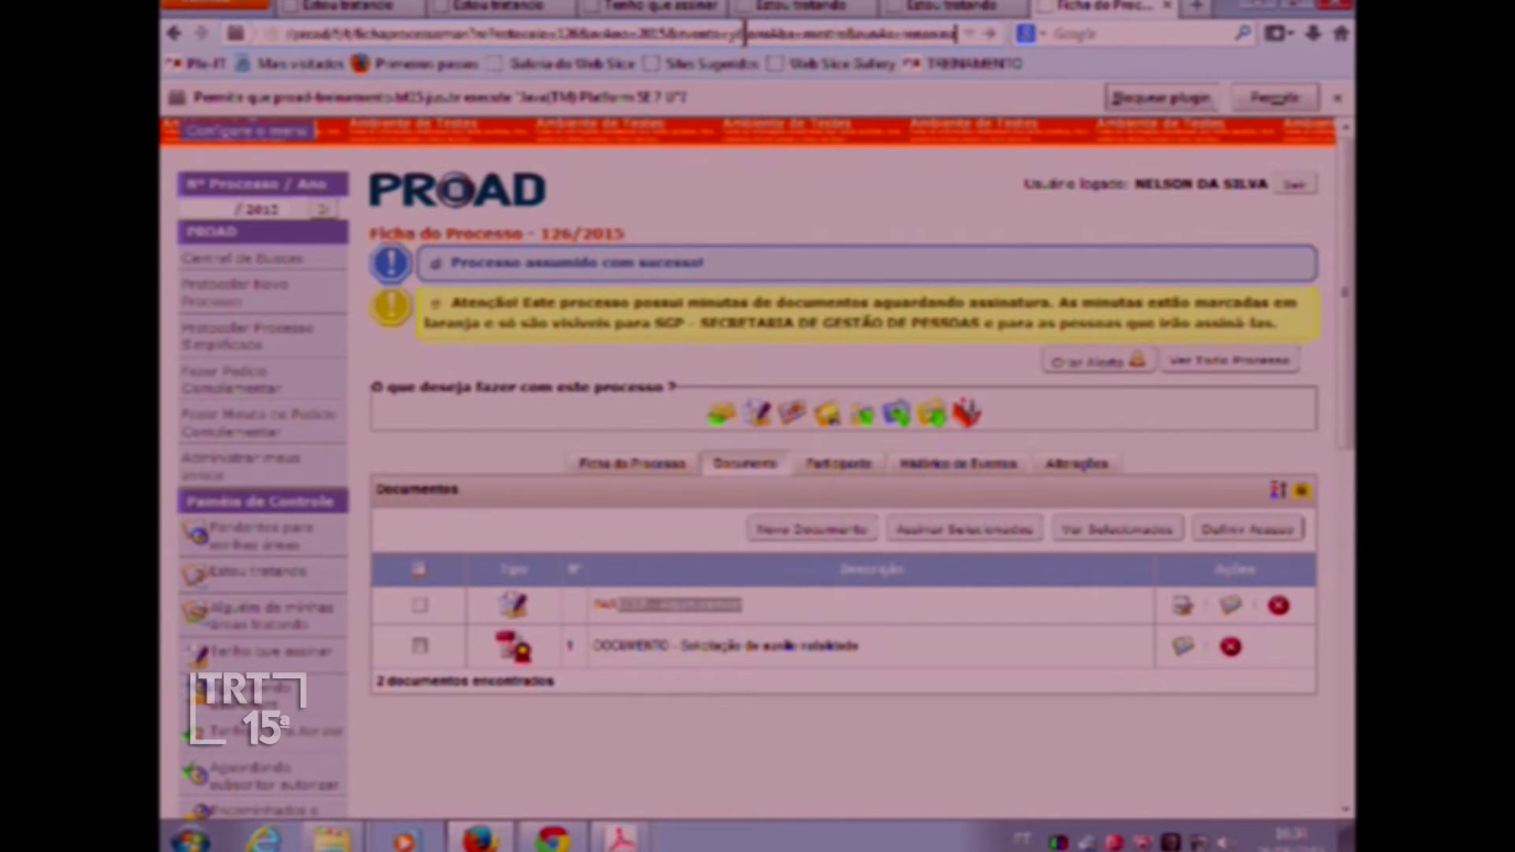
pyautogui.press('Return')
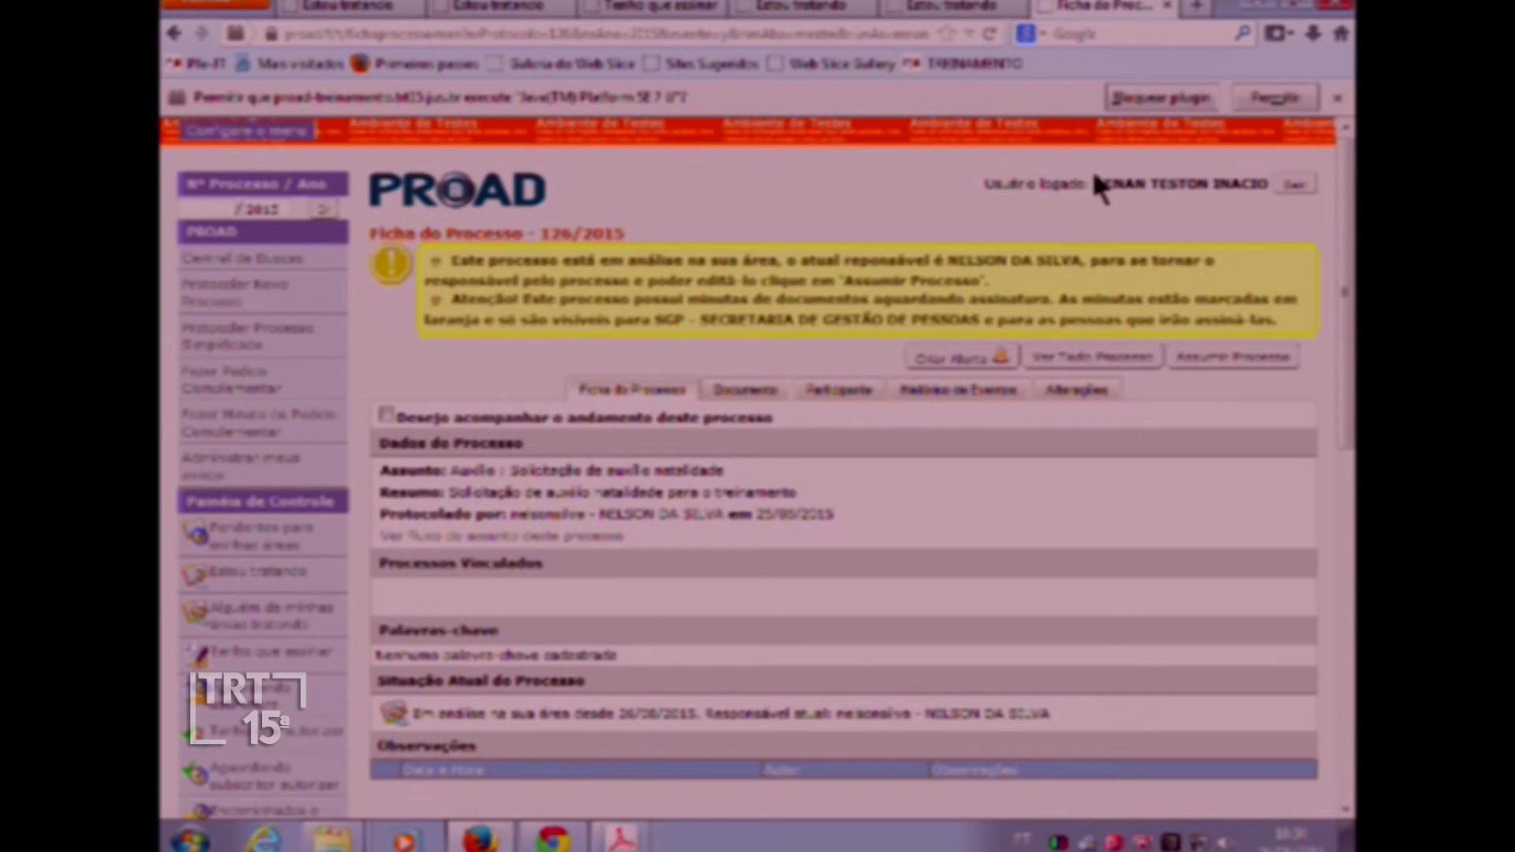
pyautogui.click(294, 659)
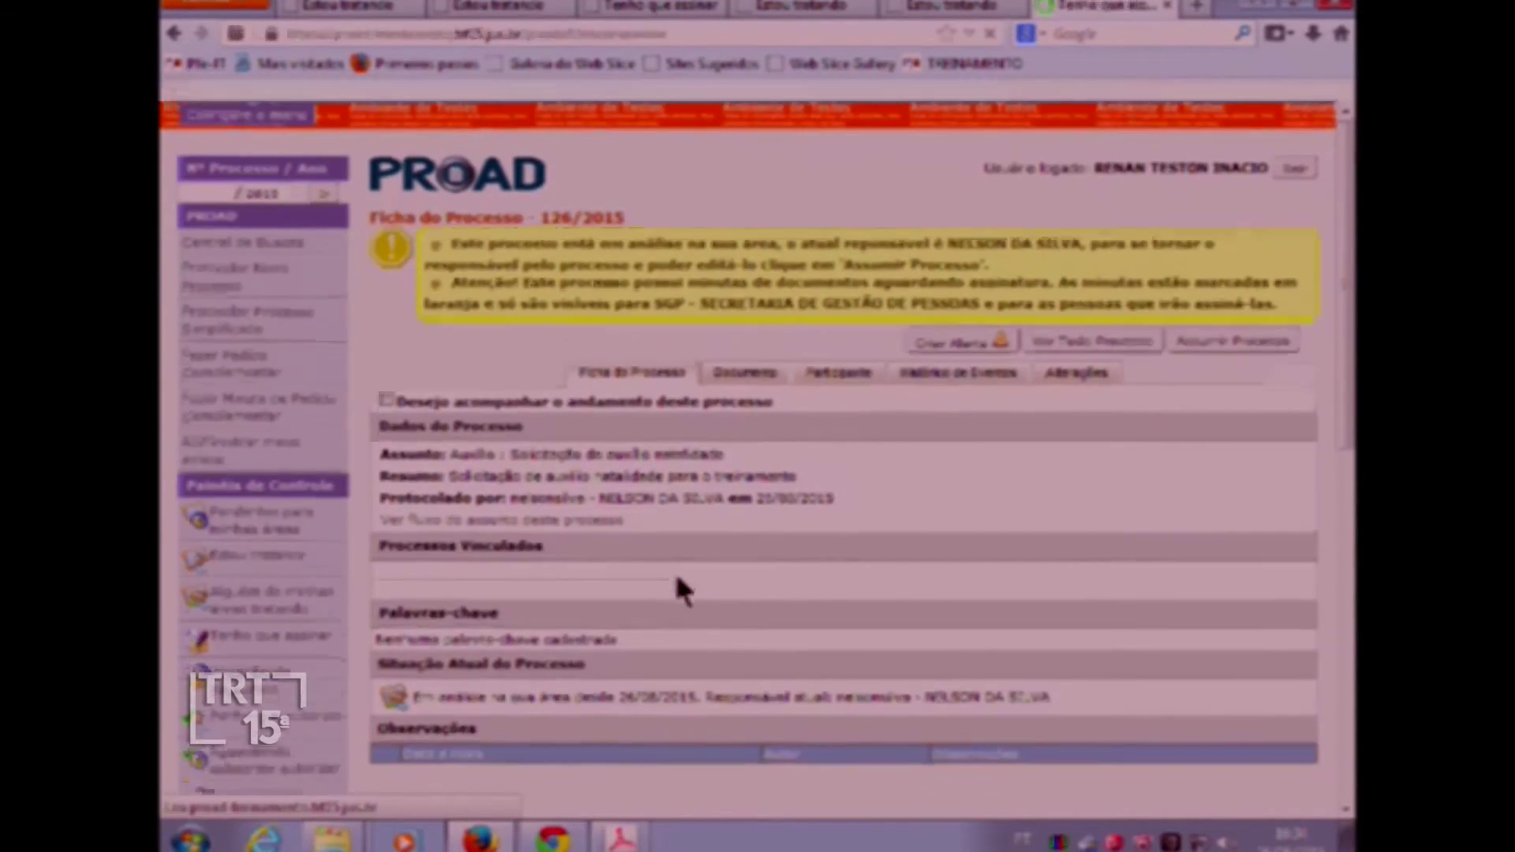
pyautogui.scroll(-3, 678, 582)
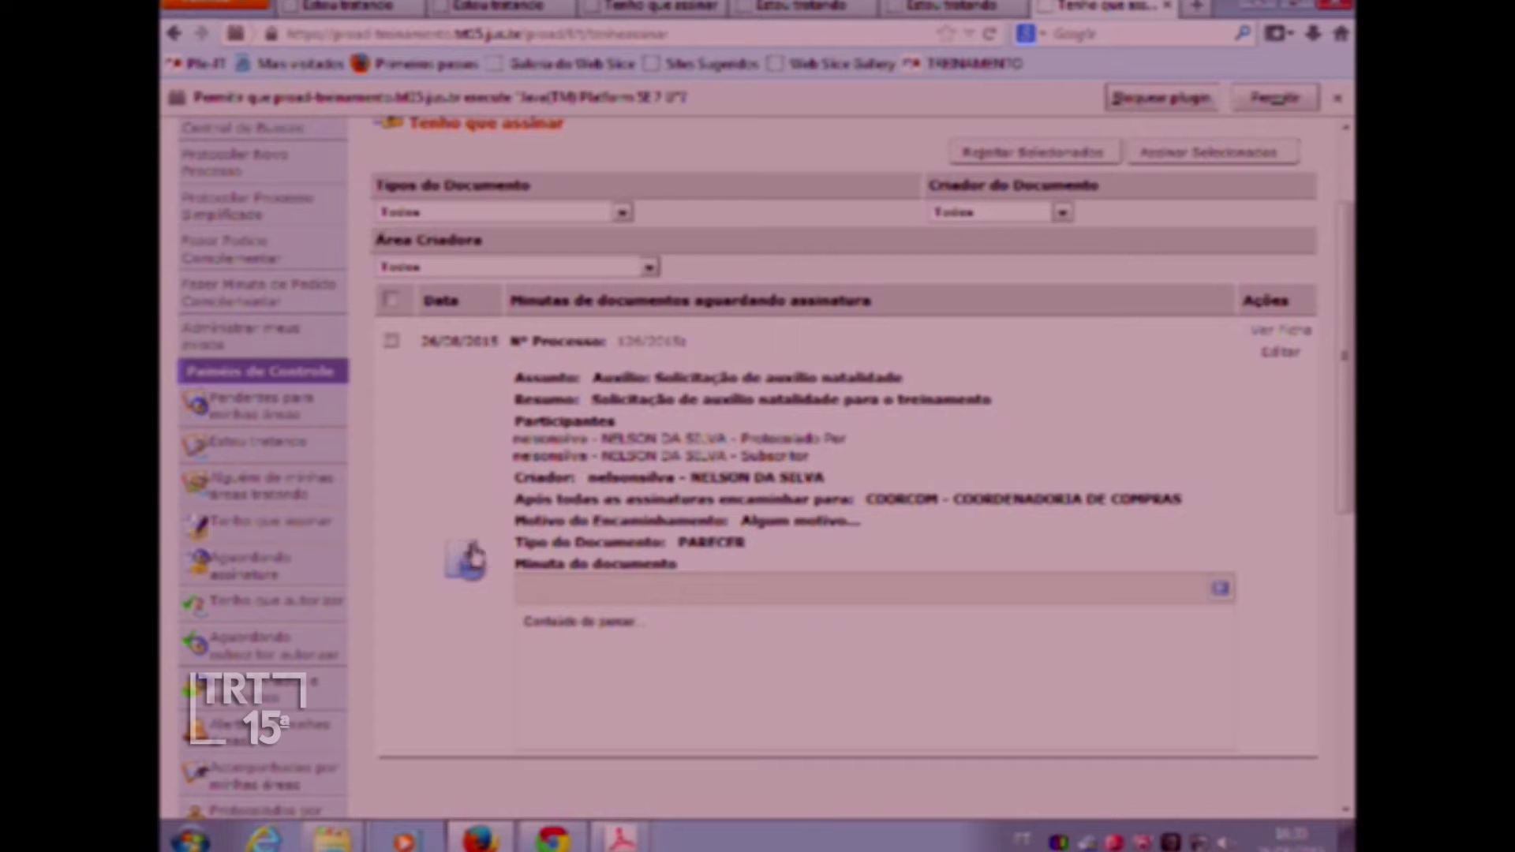
# Select the PARECER draft of process 126/2015 and sign it using the account password
pyautogui.click(391, 341)
pyautogui.scroll(3, 1034, 411)
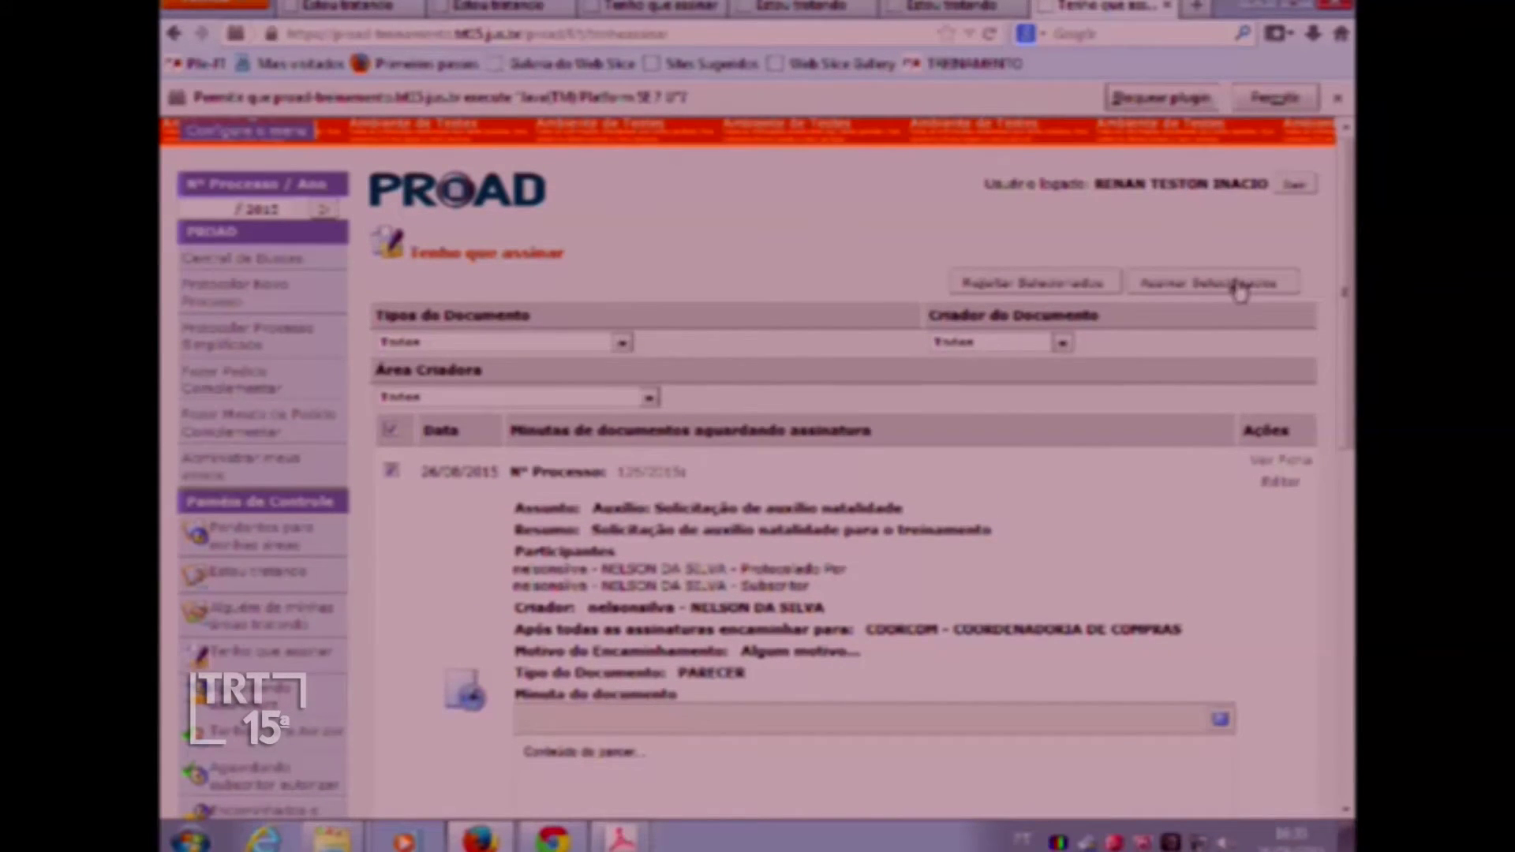
pyautogui.click(1237, 285)
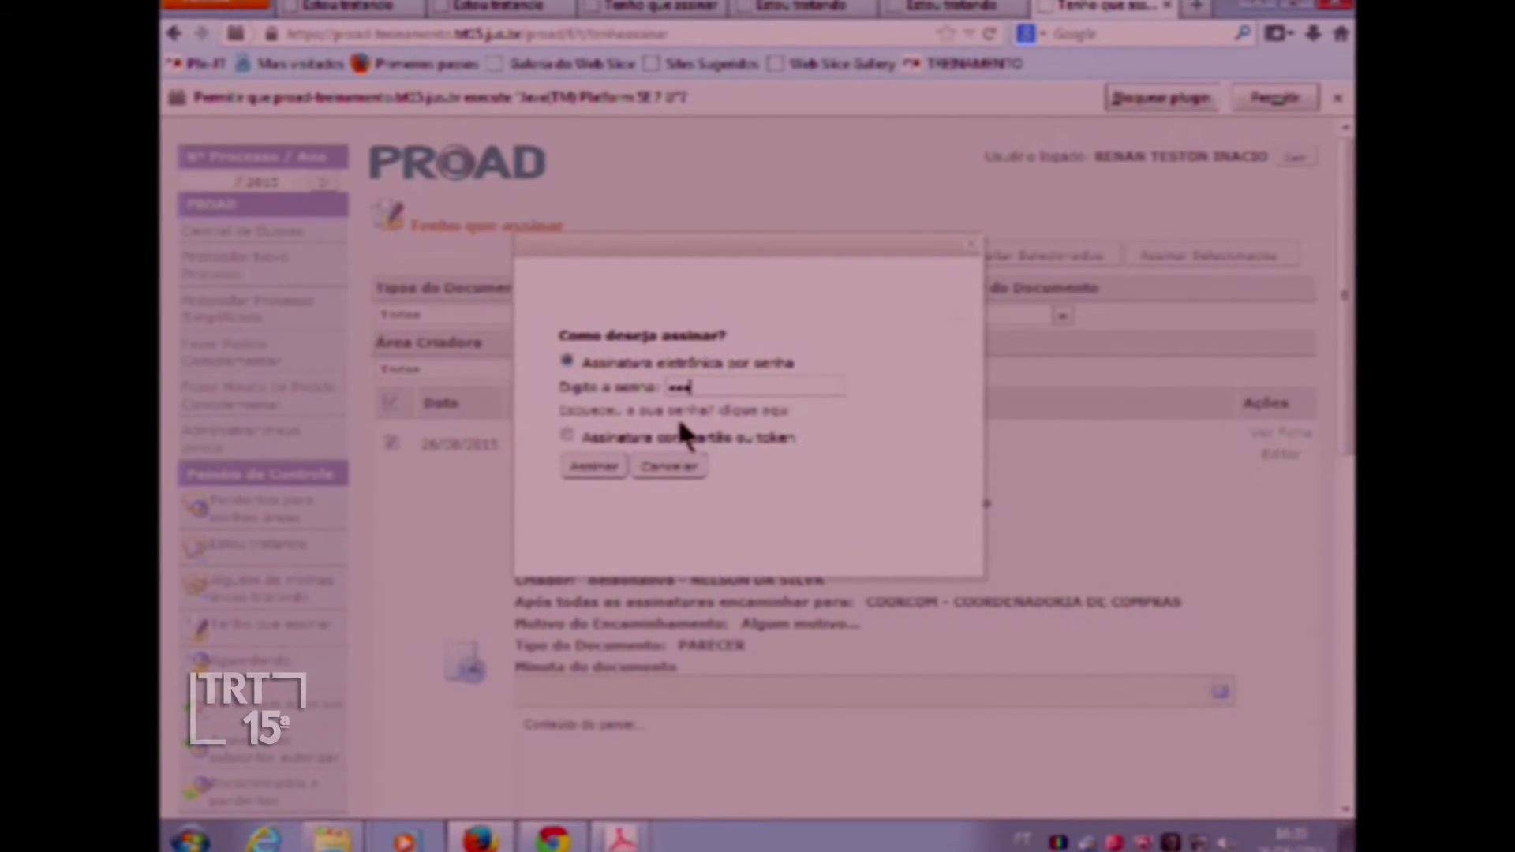
pyautogui.press('Return')
pyautogui.press('Return')
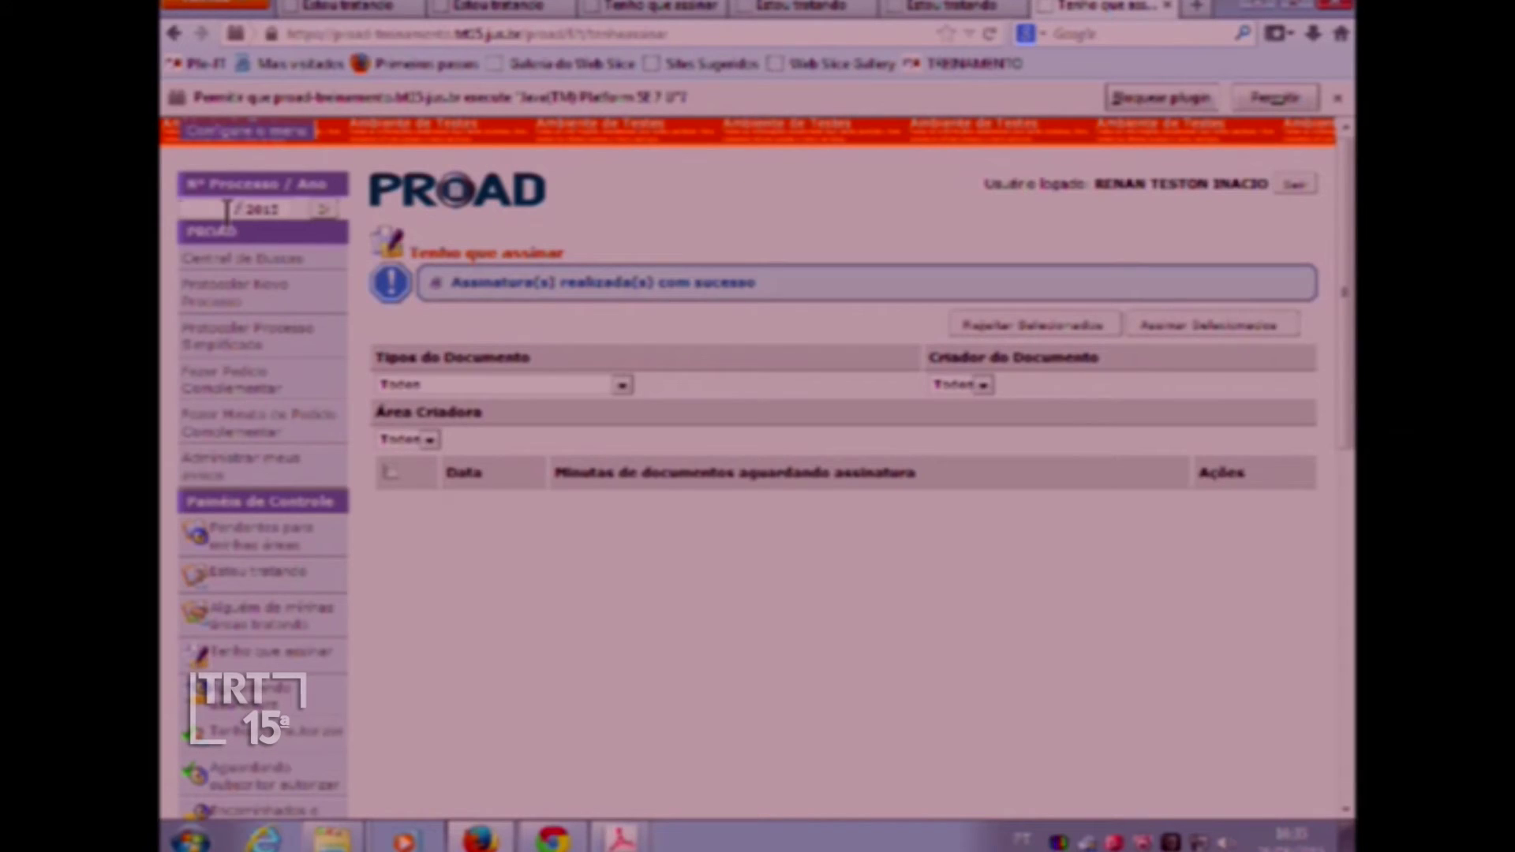
# Open process 126/2015 and highlight its pending status at COORCOM - Coordenadoria de Compras
pyautogui.click(322, 207)
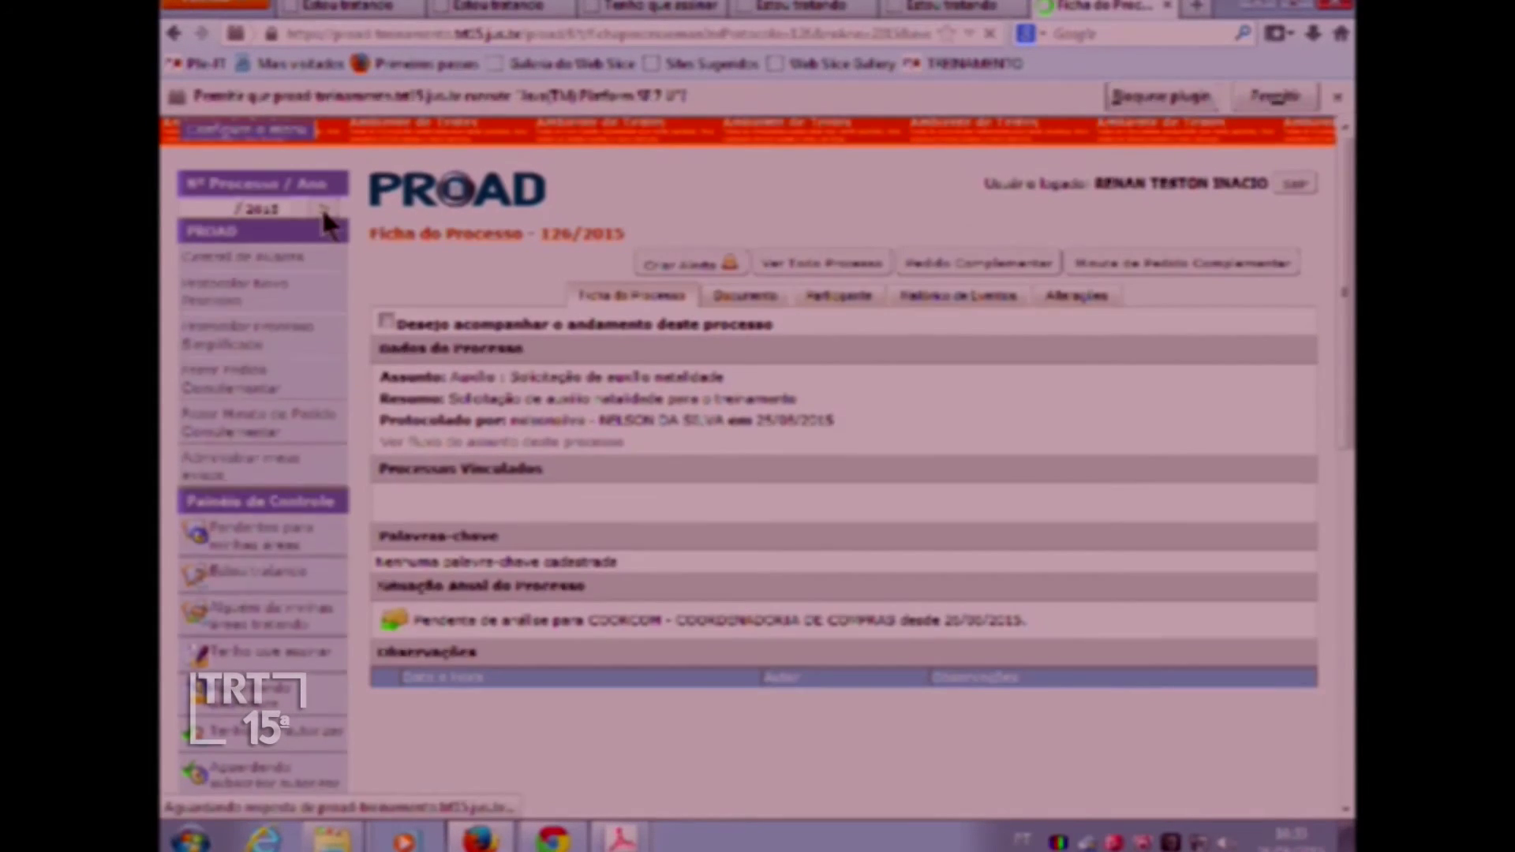
pyautogui.moveTo(584, 620); pyautogui.dragTo(952, 620)
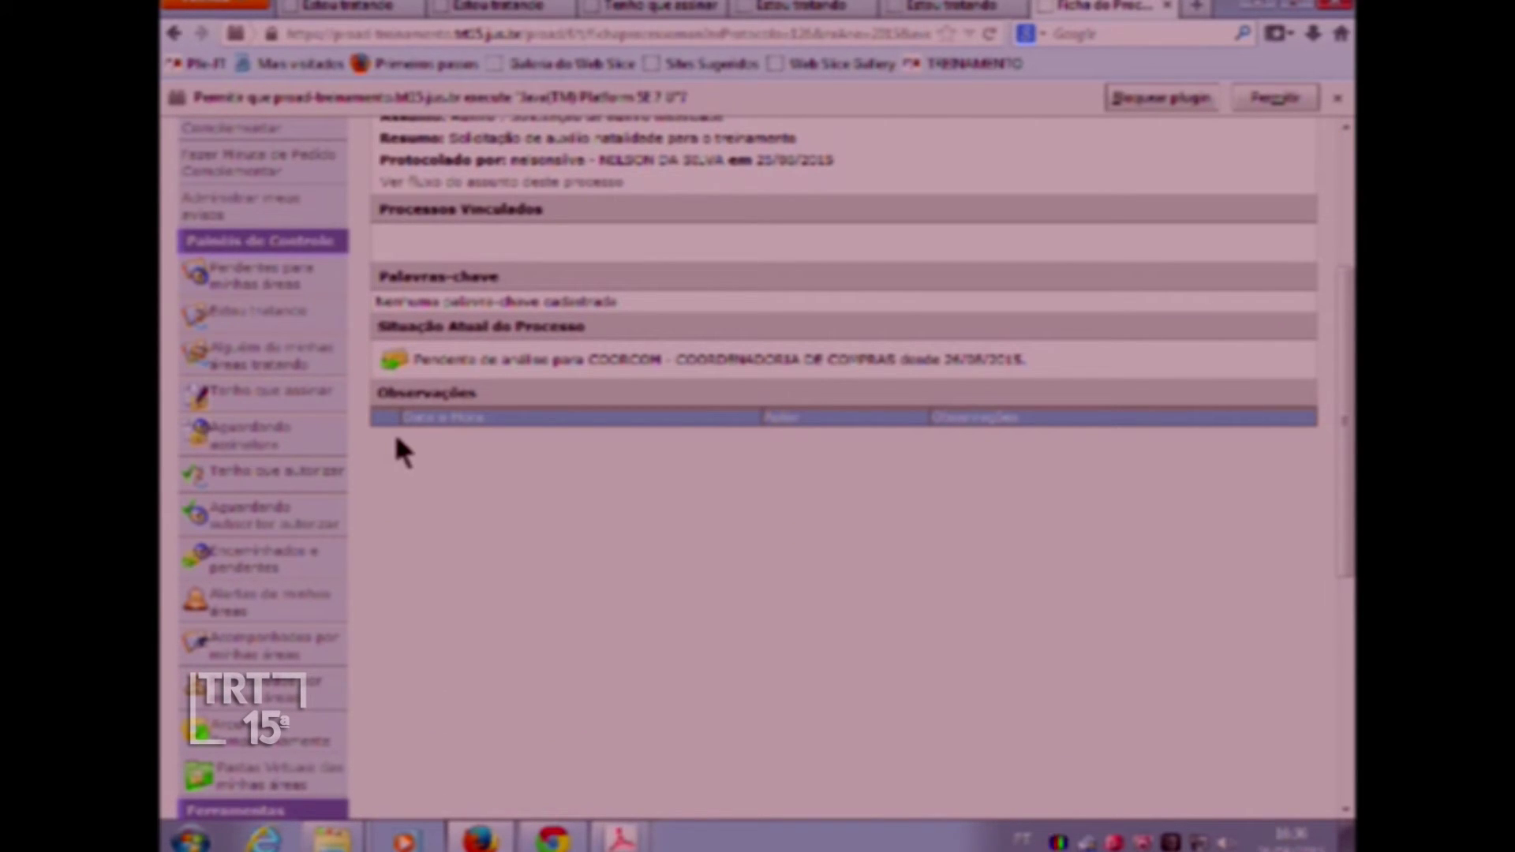
# View the empty 'Estou tratando' list, then load the PROAD address edited with '?'
pyautogui.click(247, 324)
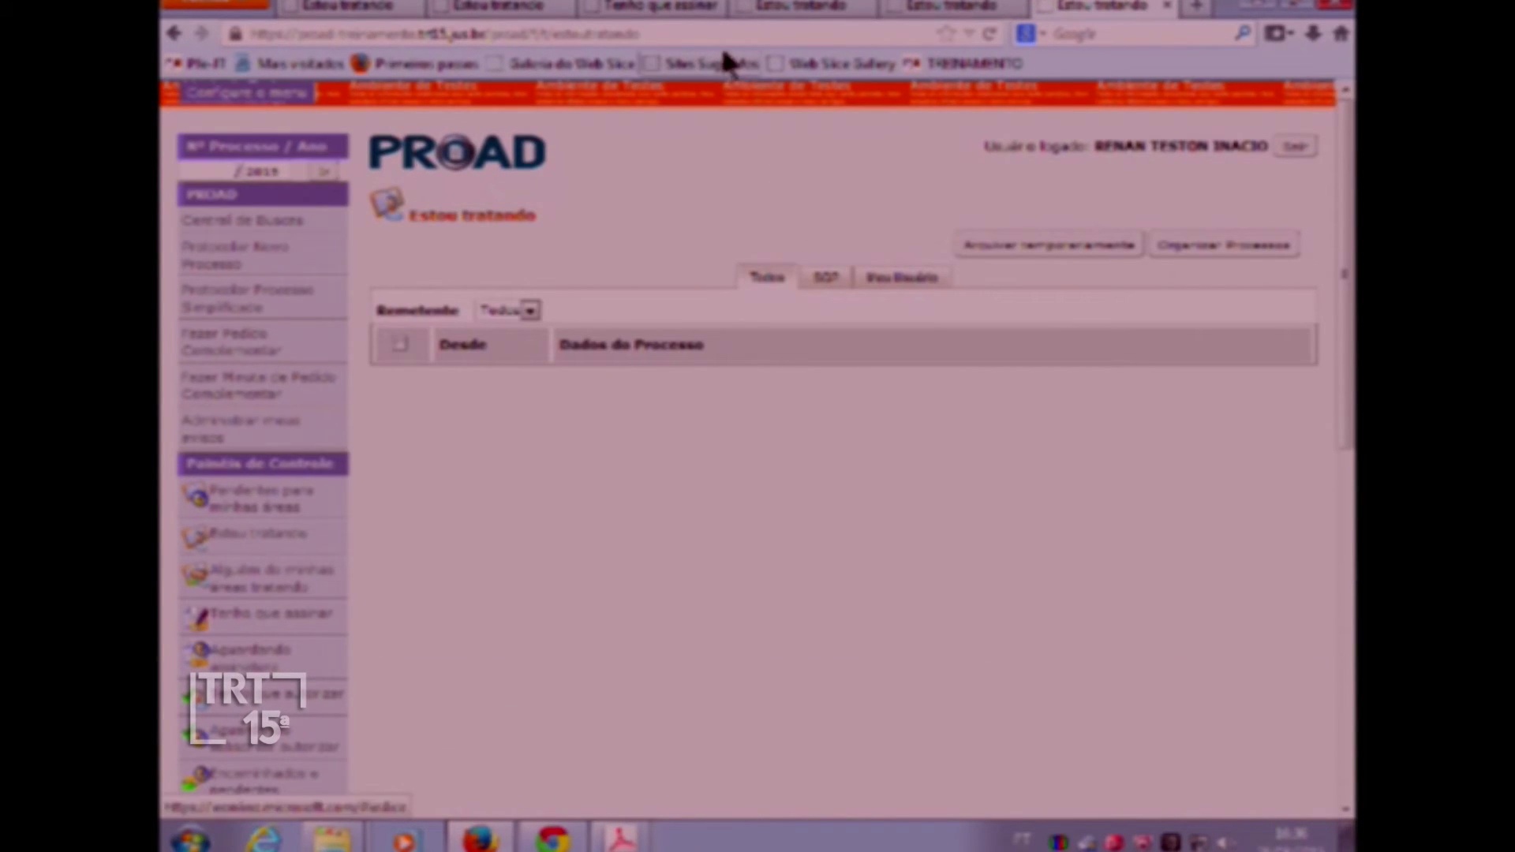
pyautogui.click(744, 35)
pyautogui.click(744, 35)
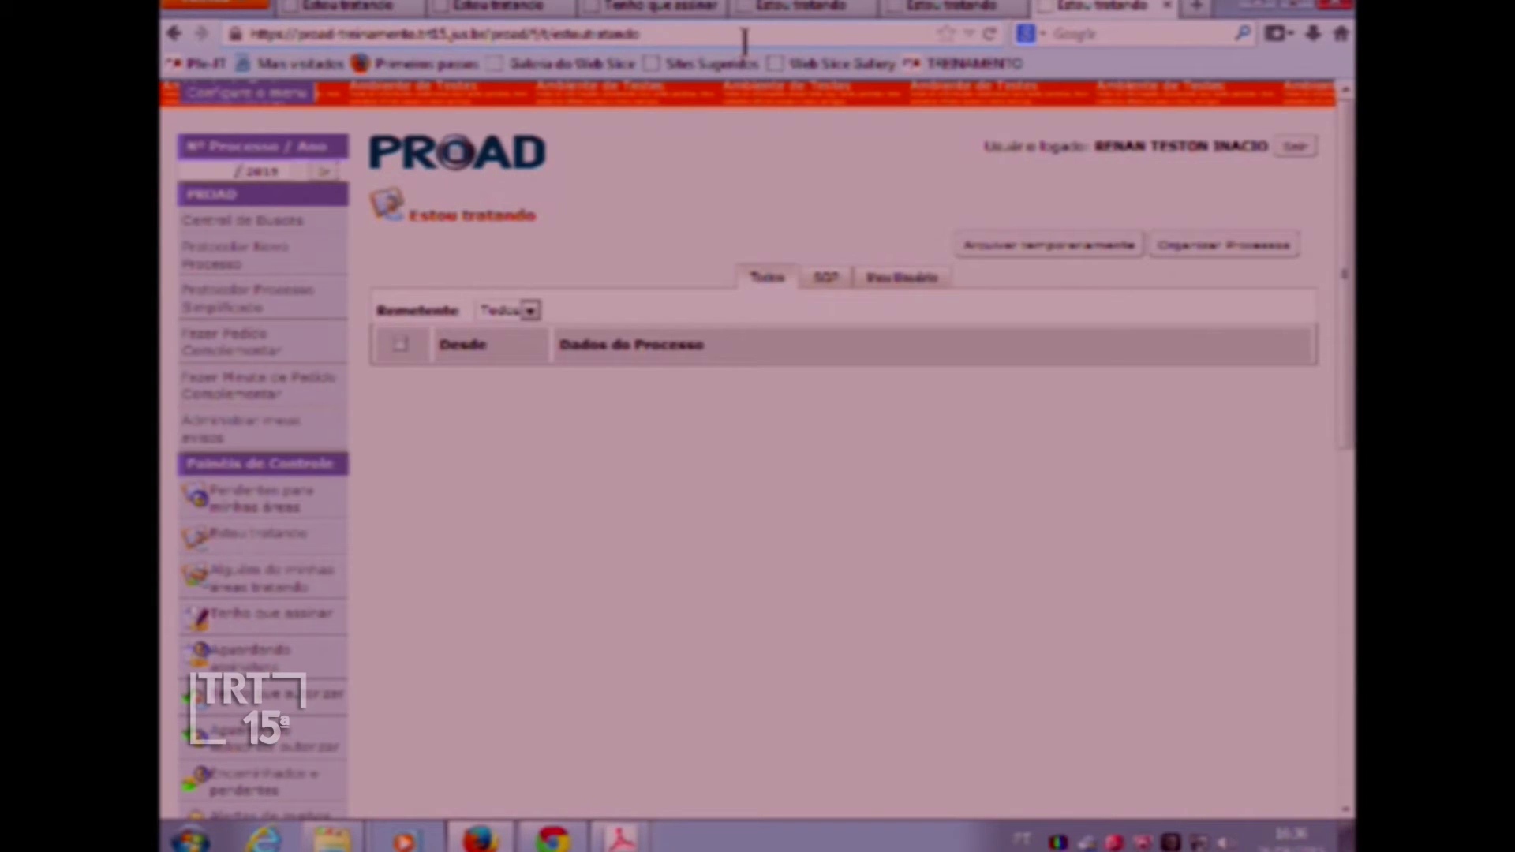
pyautogui.write('?')
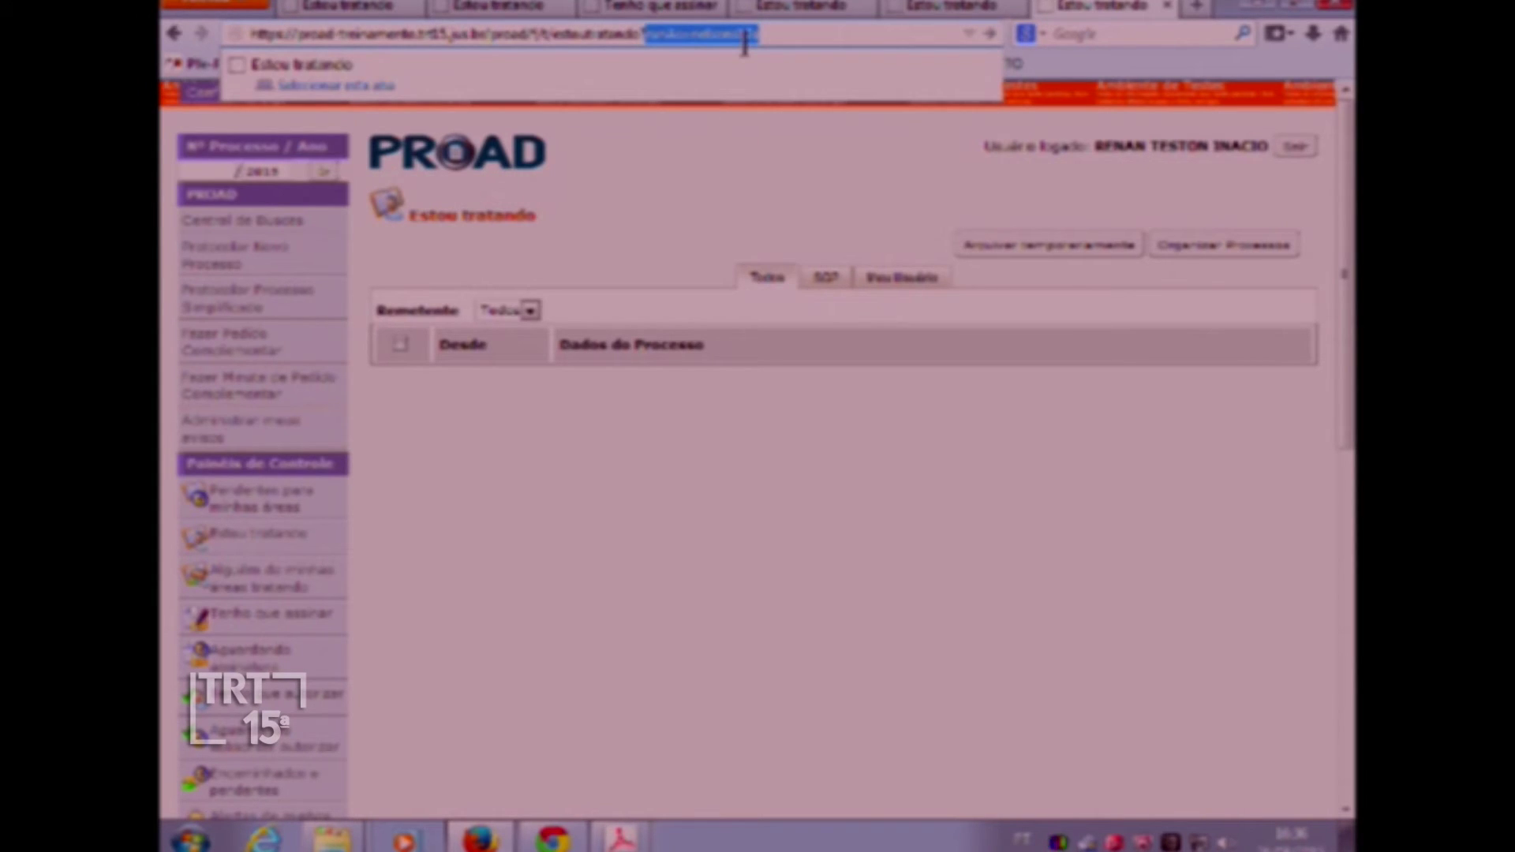
pyautogui.press('Return')
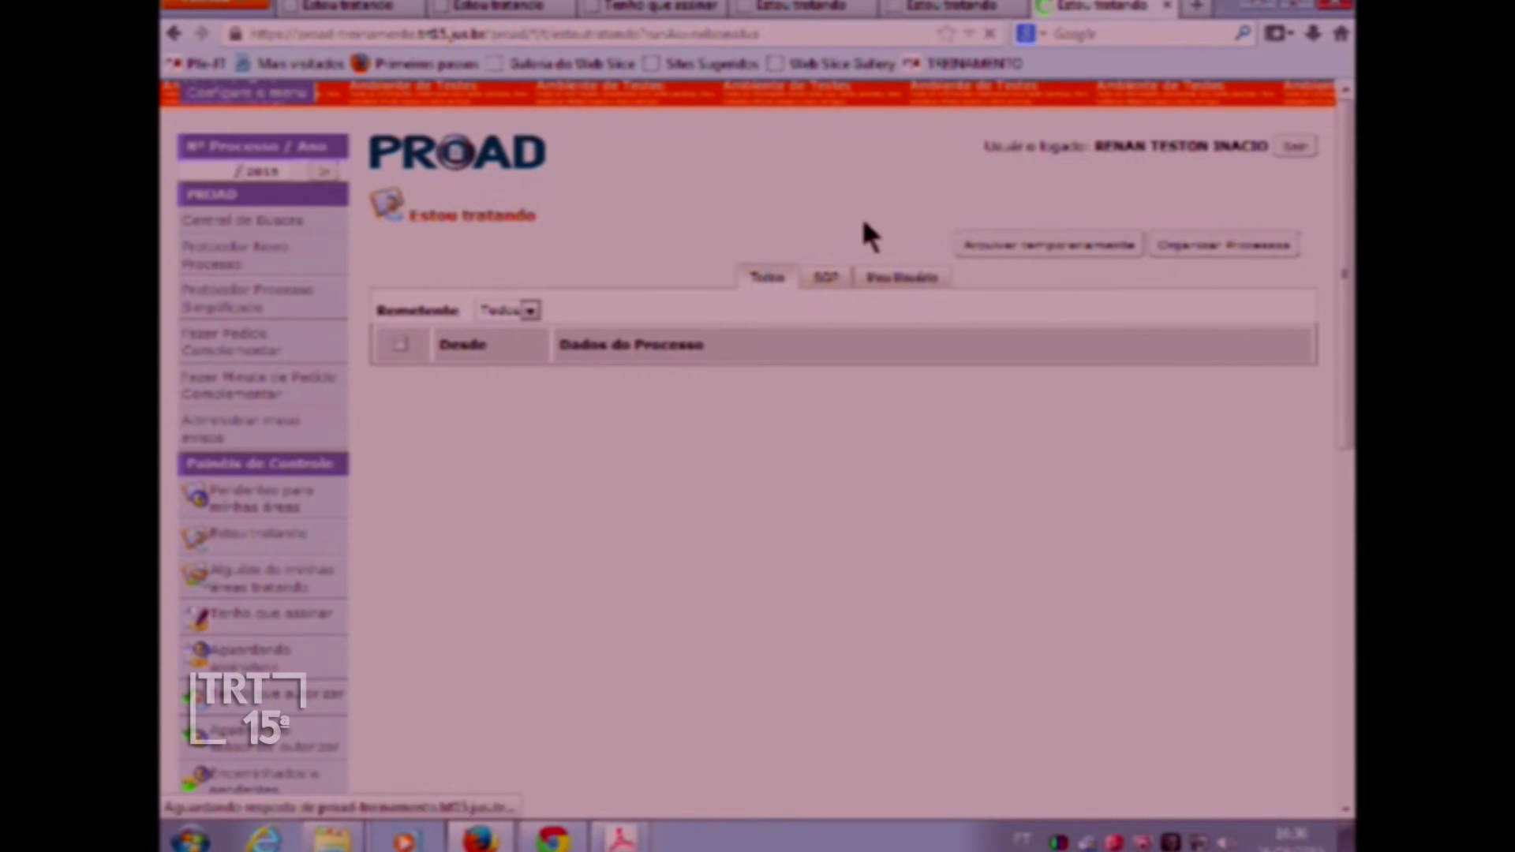
pyautogui.click(822, 495)
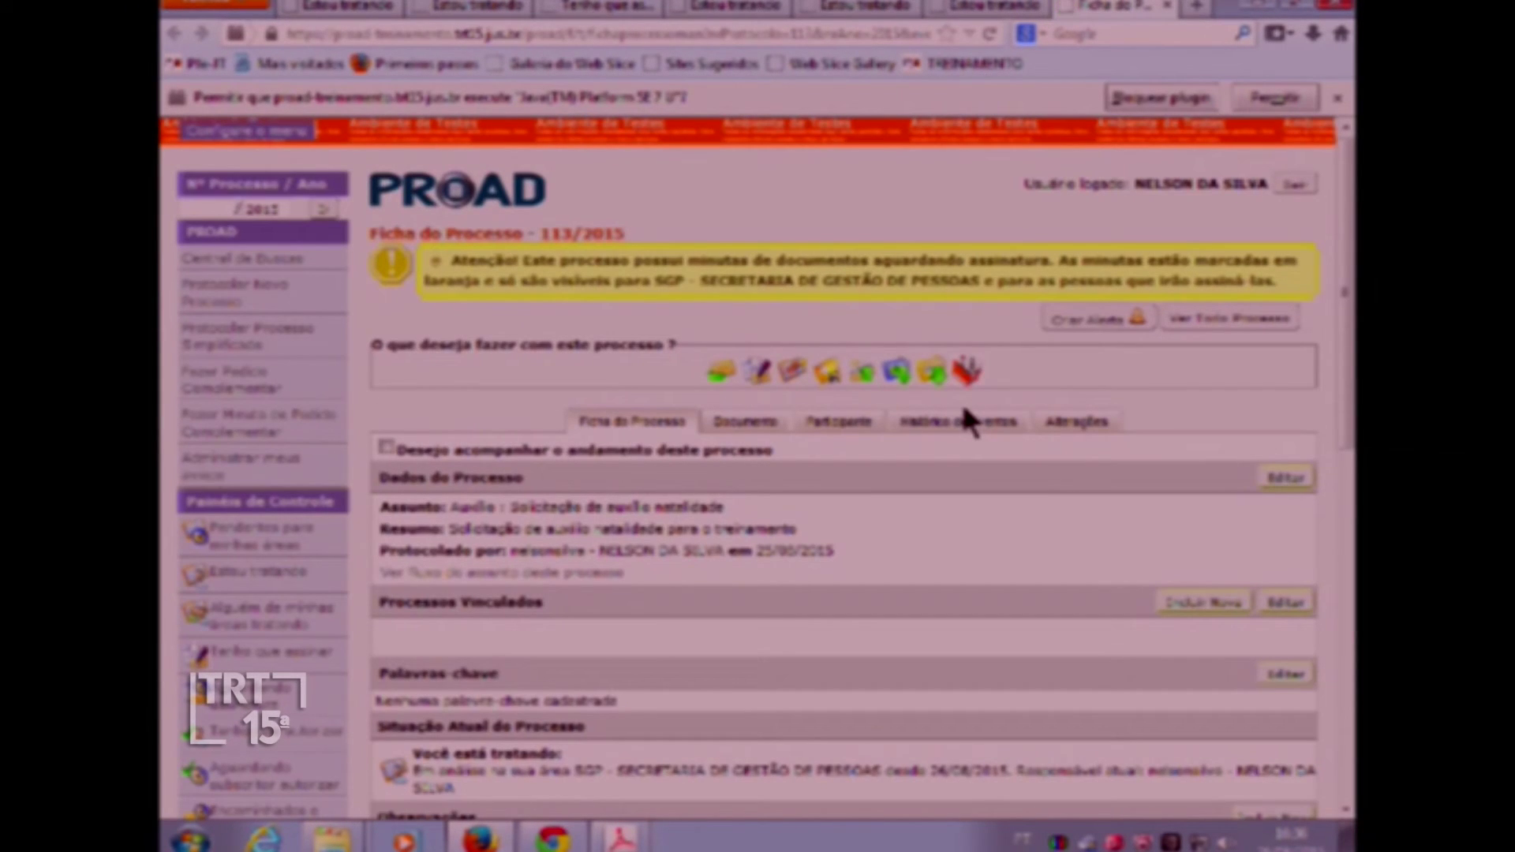
# Show the process's documents, start a new document draft and clear its prefilled text
pyautogui.click(750, 422)
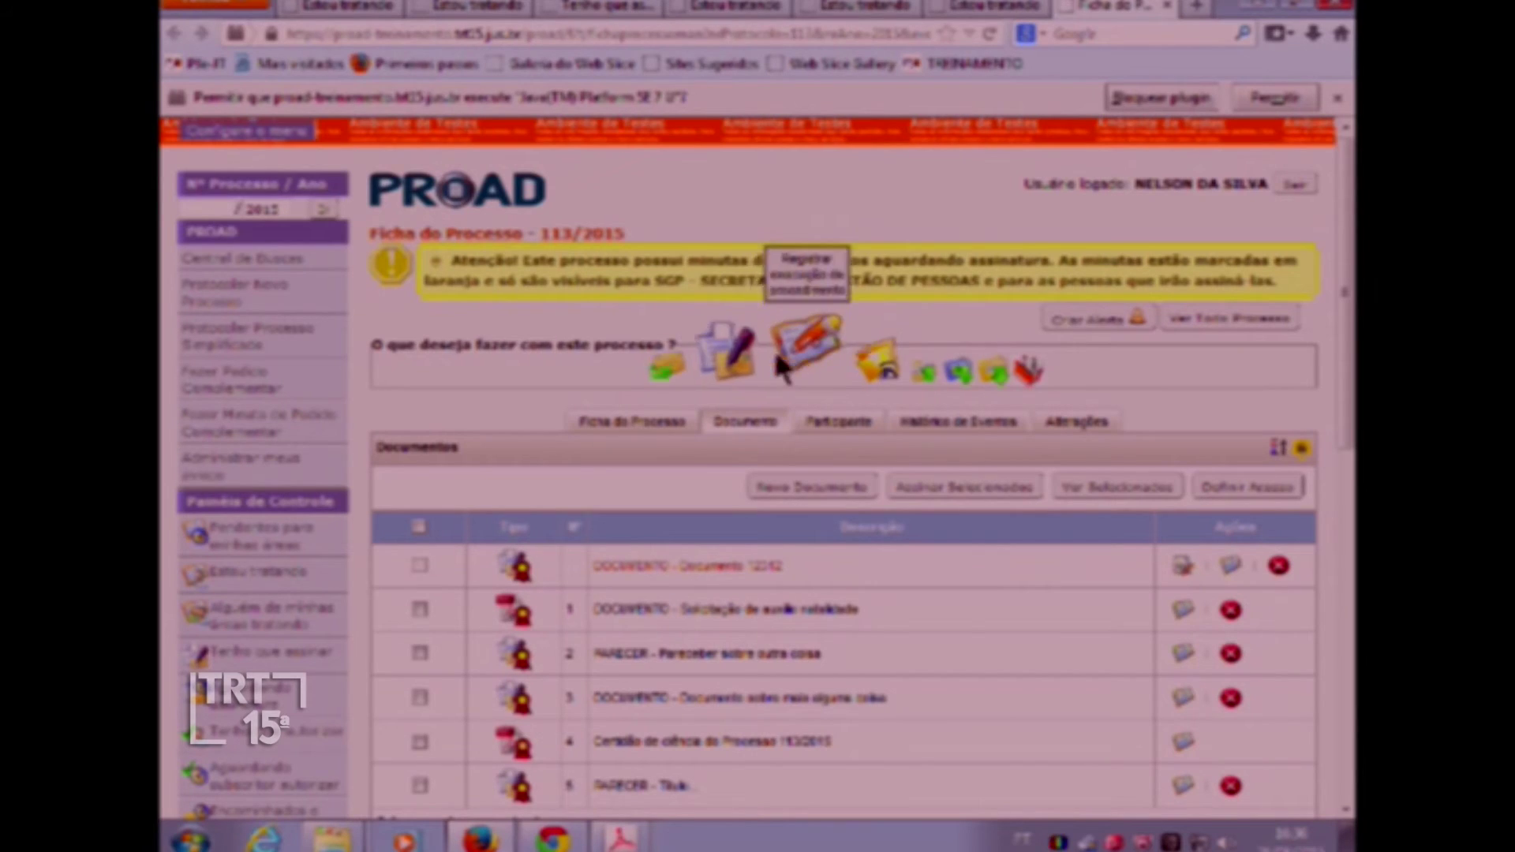
pyautogui.click(749, 357)
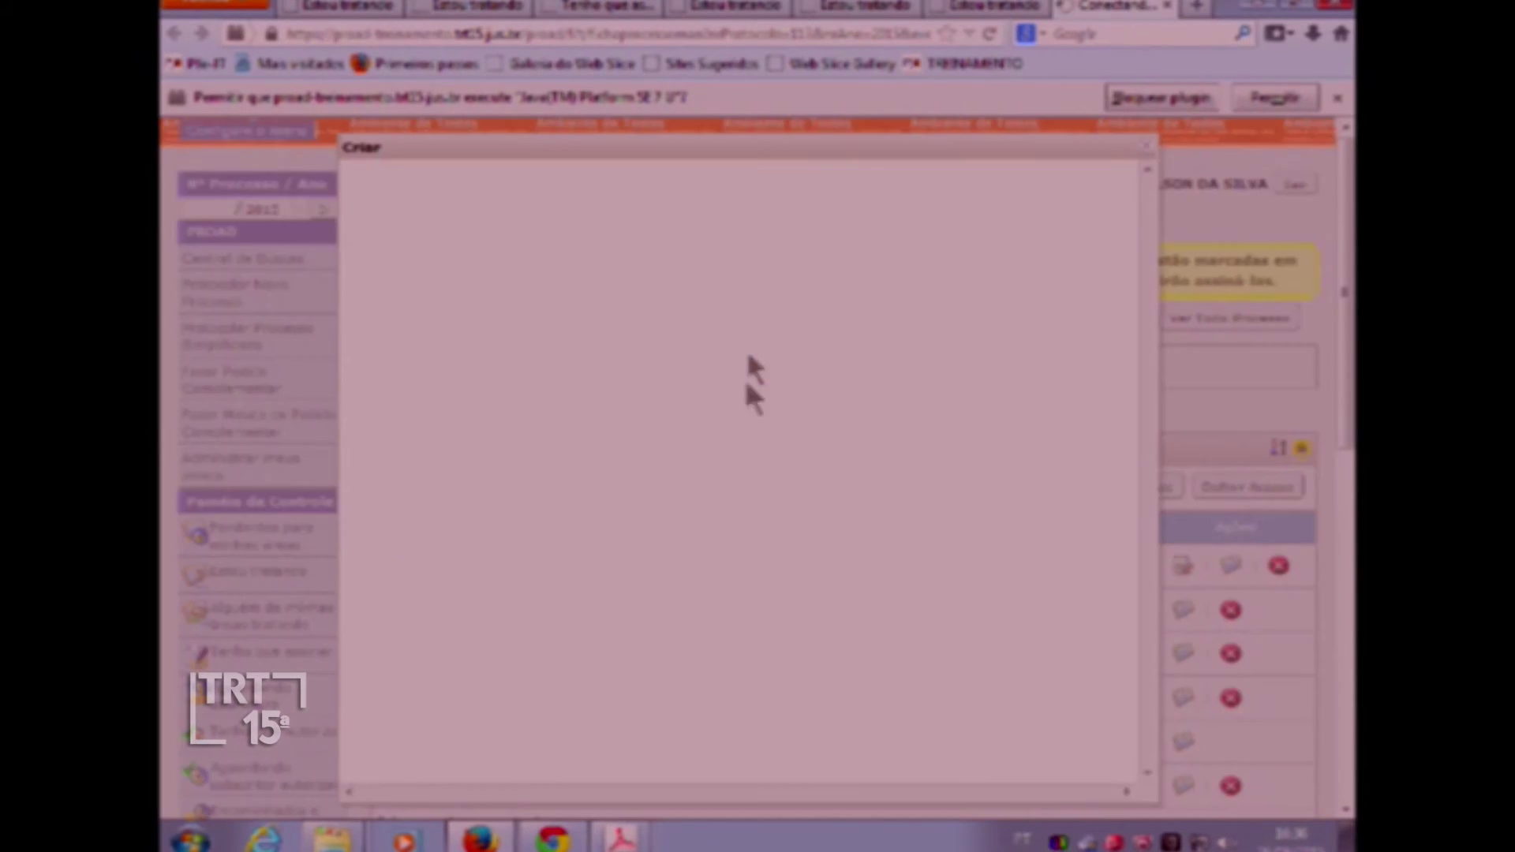
pyautogui.hotkey('ctrl', 'a')
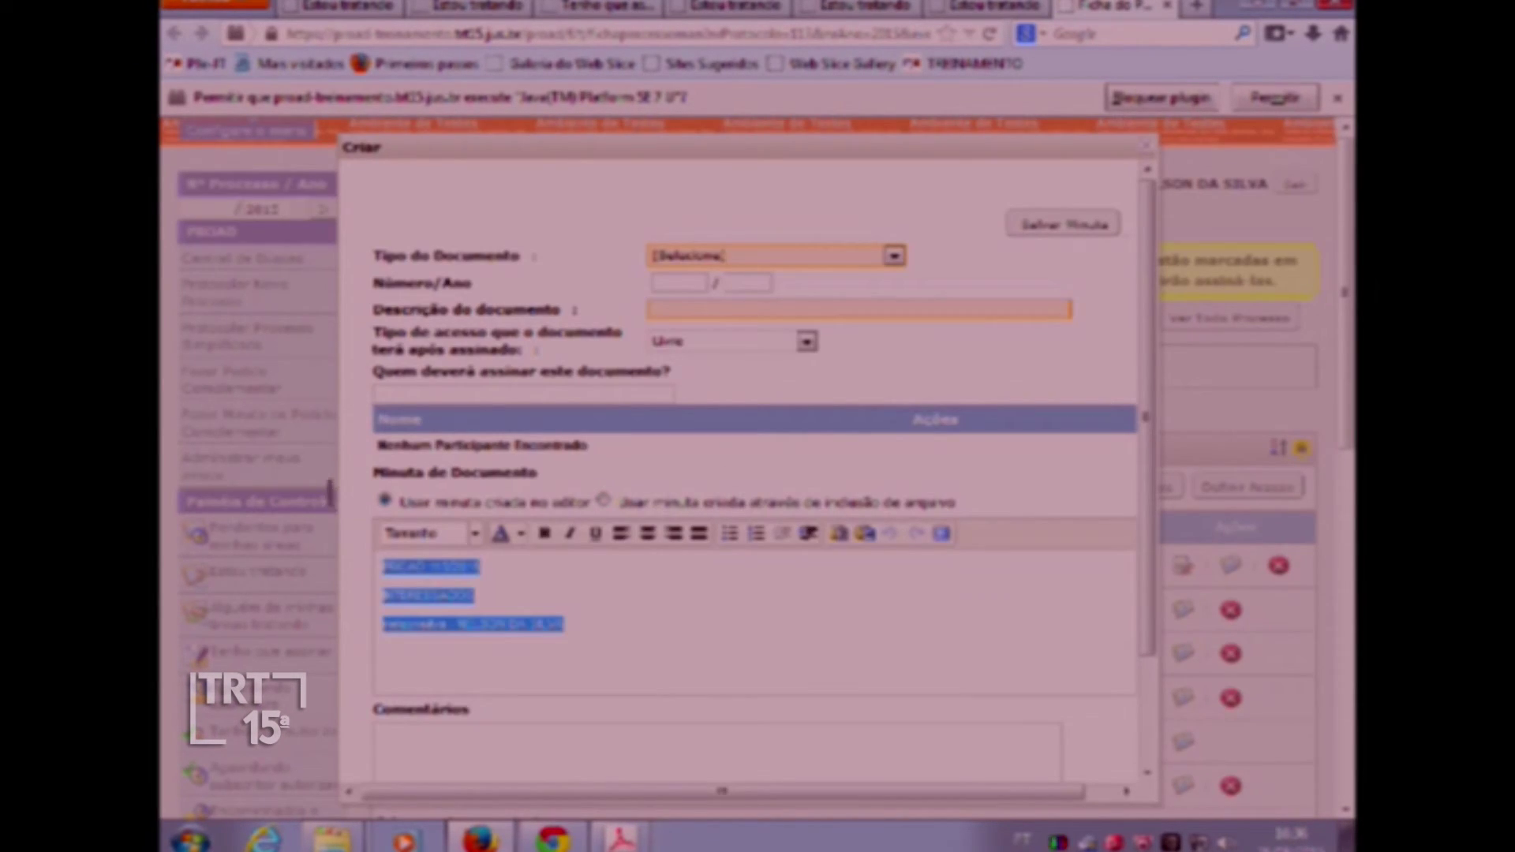
pyautogui.press('Delete')
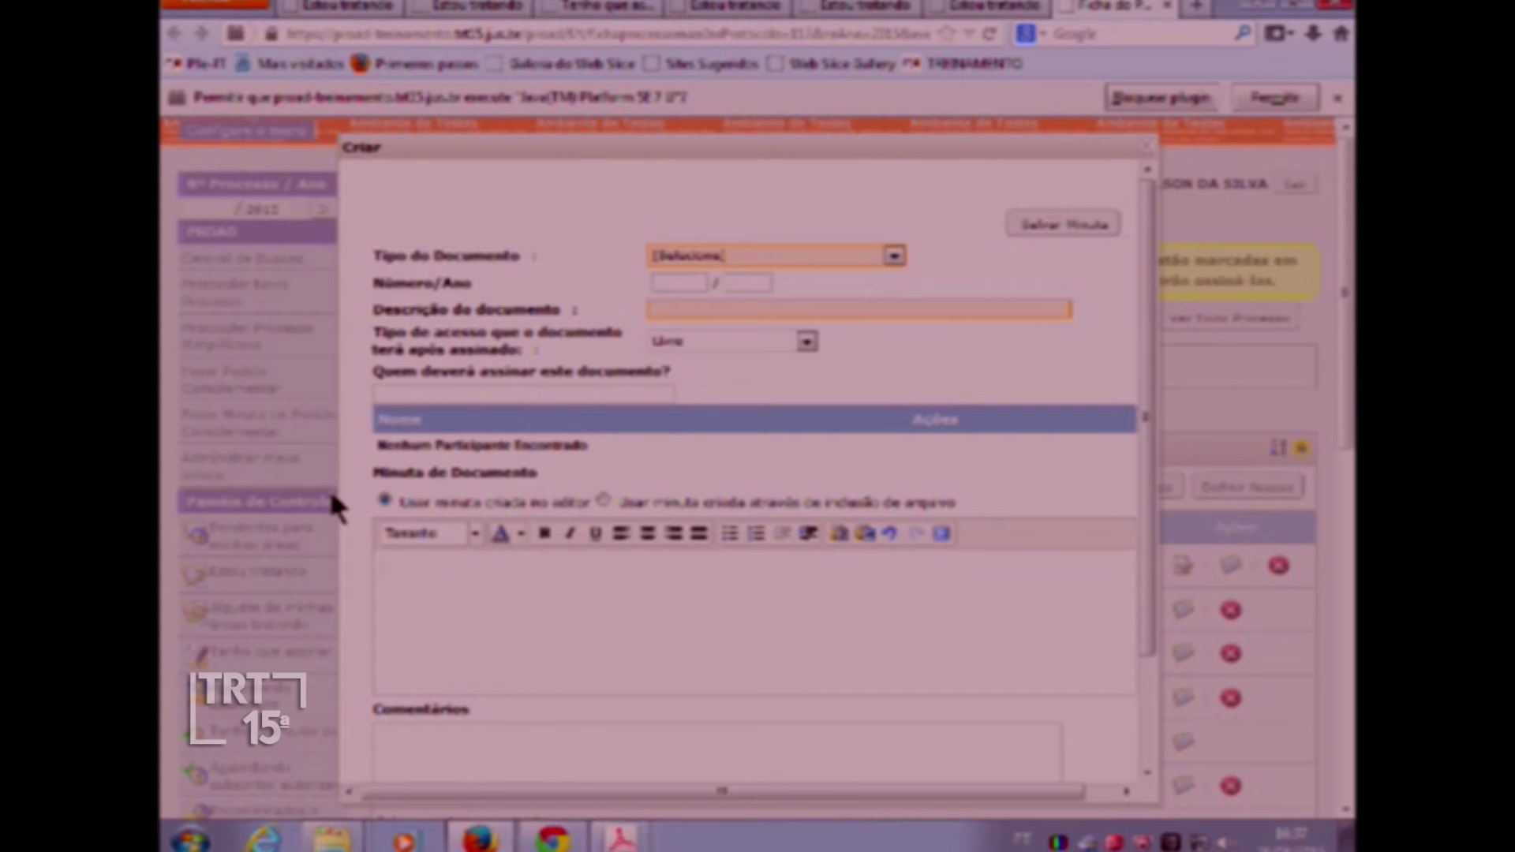
# Fill the draft body with a signature auto-text shortcut, replace its four lines, and move the dialog aside
pyautogui.hotkey('ctrl', '+')
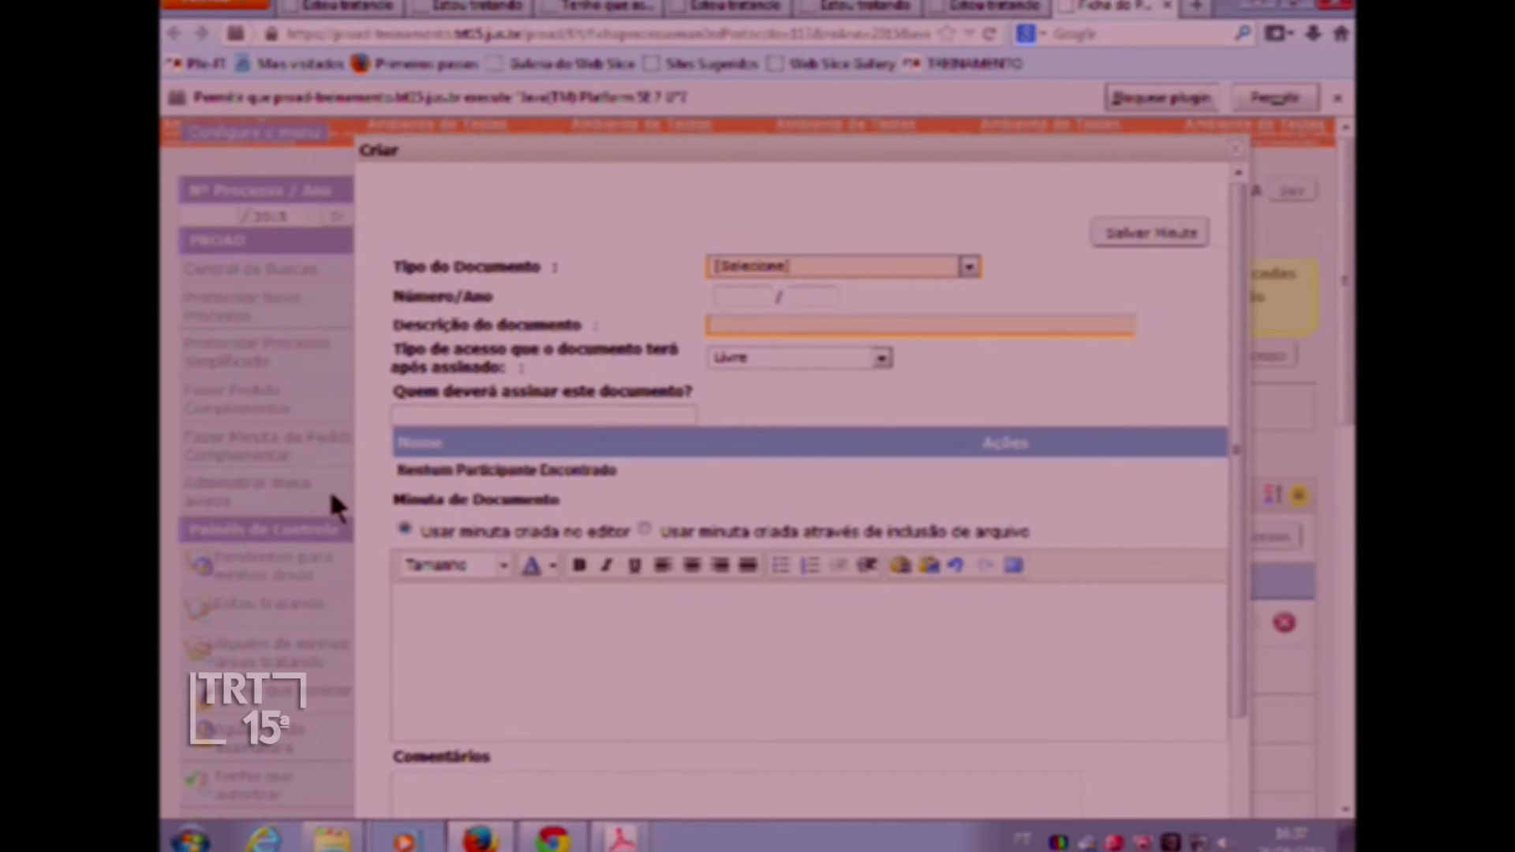
pyautogui.write('#nelson')
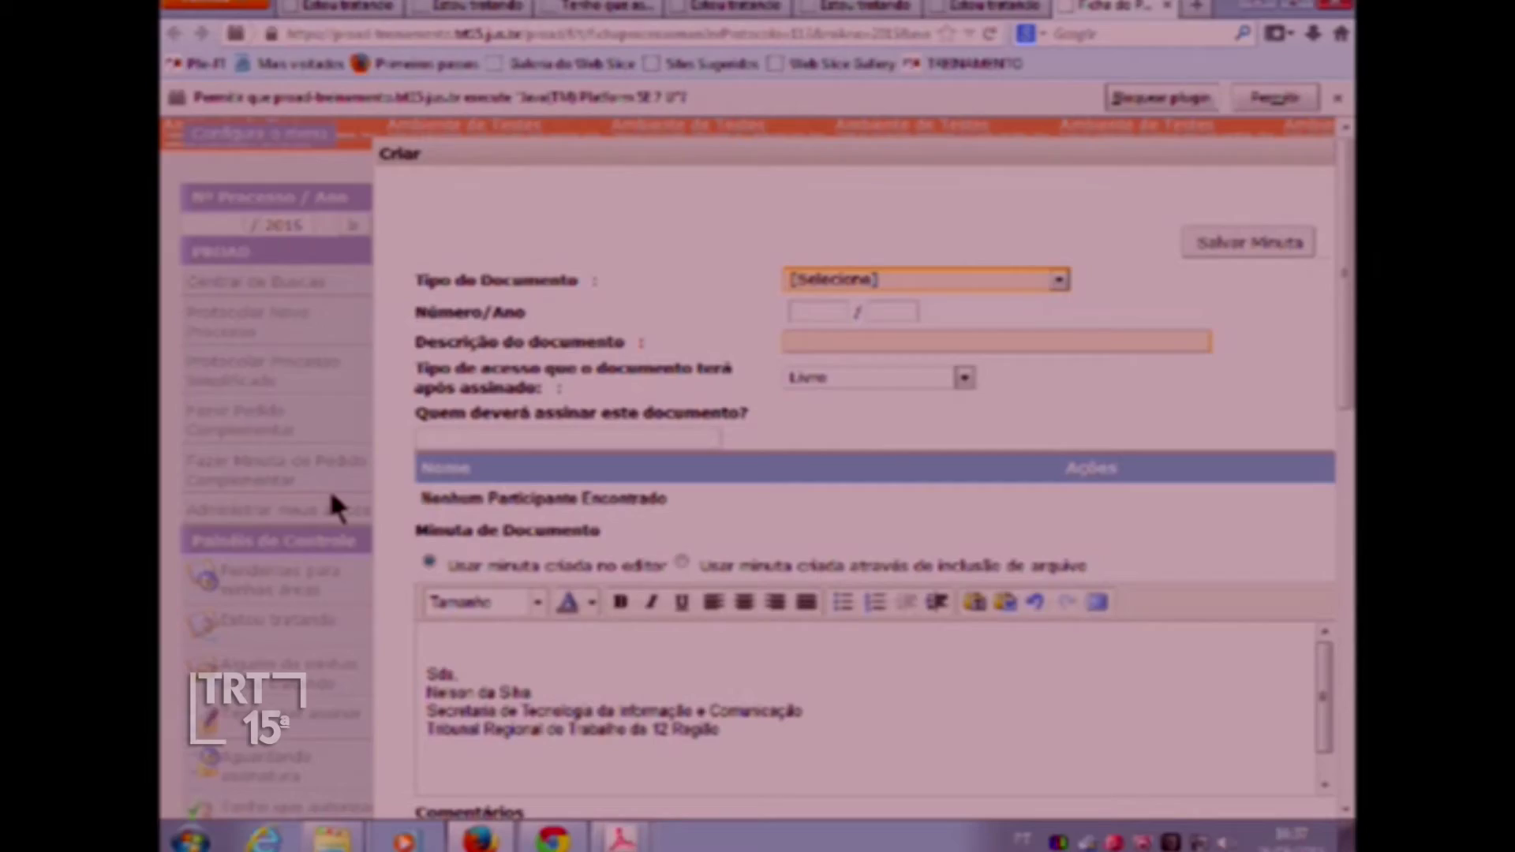
pyautogui.hotkey('shift', 'Down')
pyautogui.hotkey('shift', 'Down')
pyautogui.hotkey('shift', 'Down')
pyautogui.hotkey('shift', 'Down')
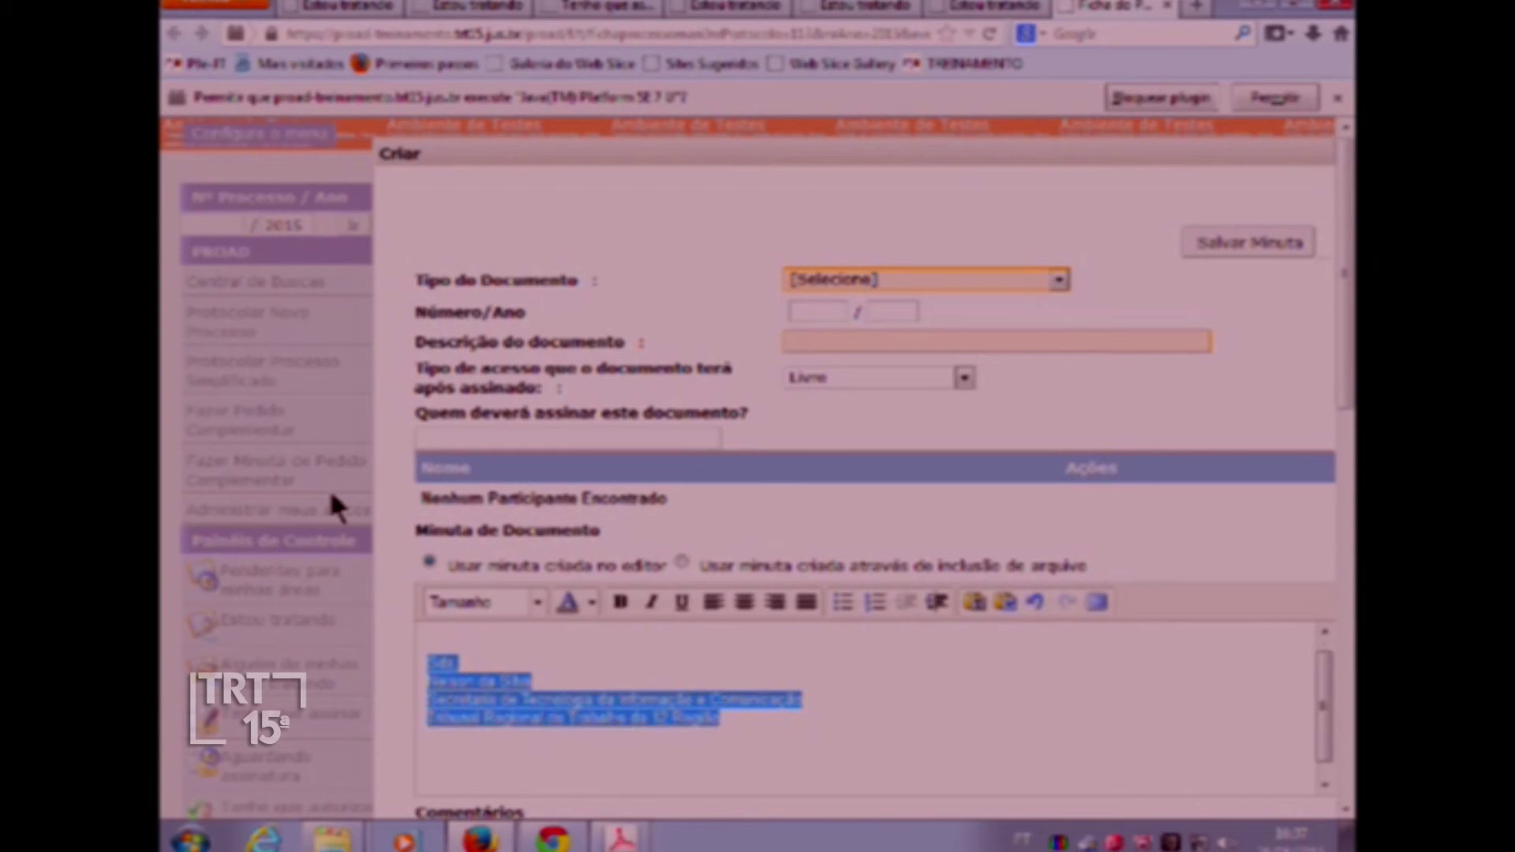
pyautogui.press('Delete')
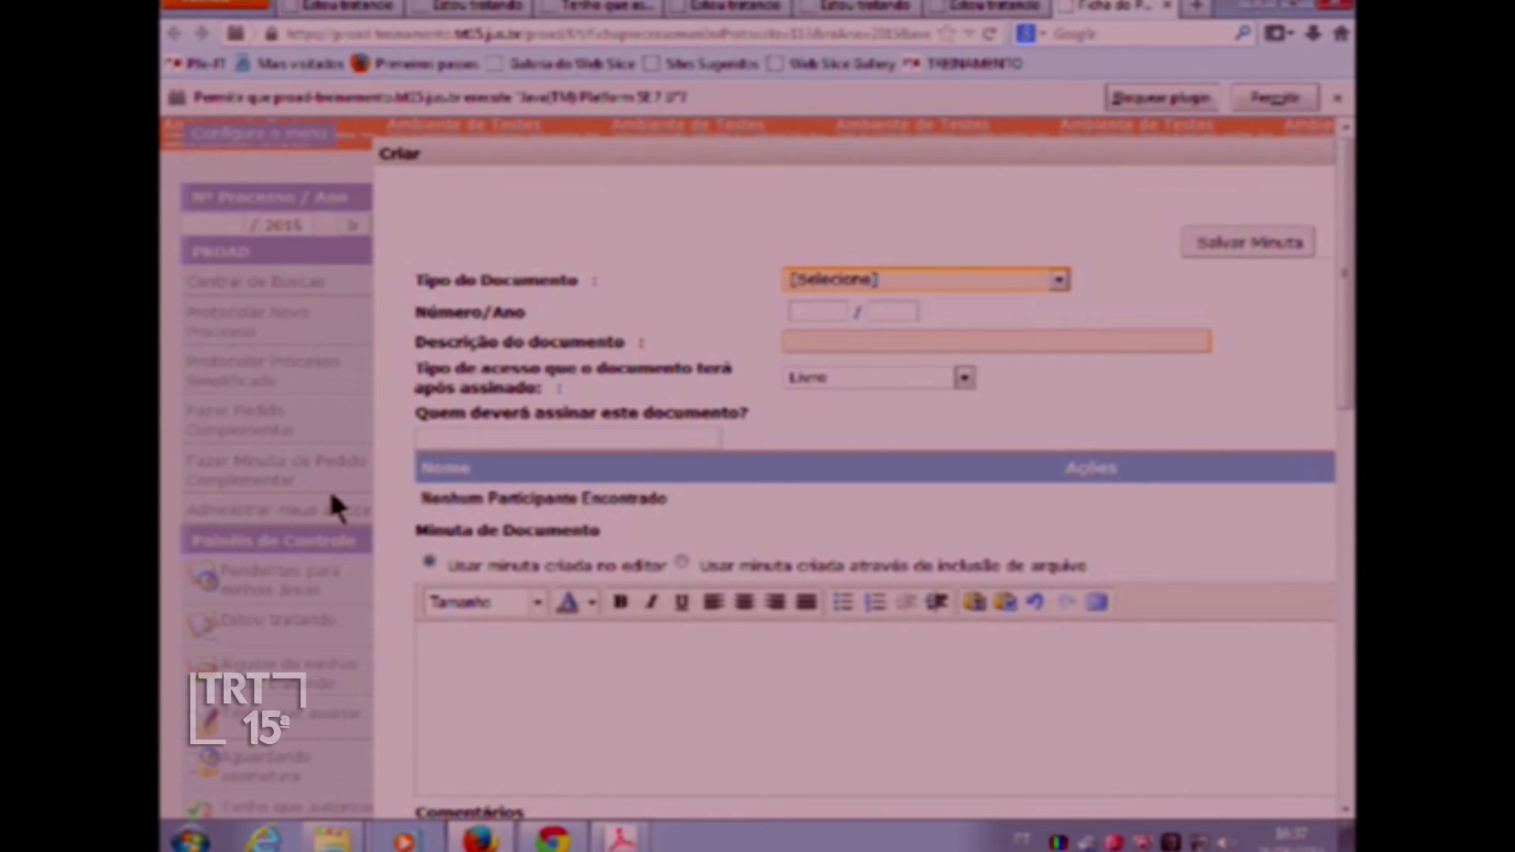
pyautogui.write('Andlisen')
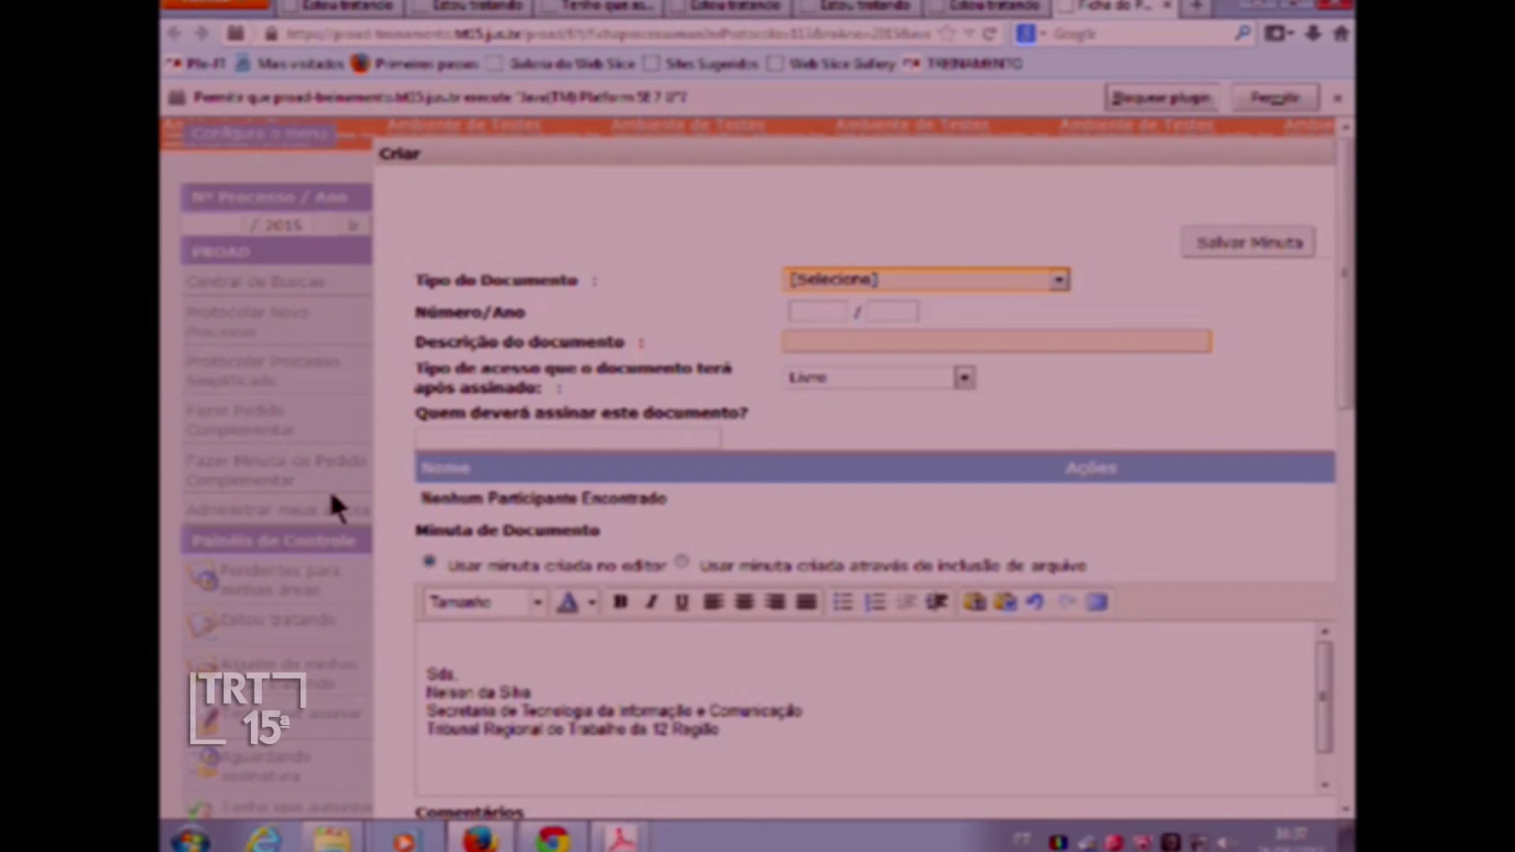
pyautogui.moveTo(1073, 150); pyautogui.dragTo(935, 175)
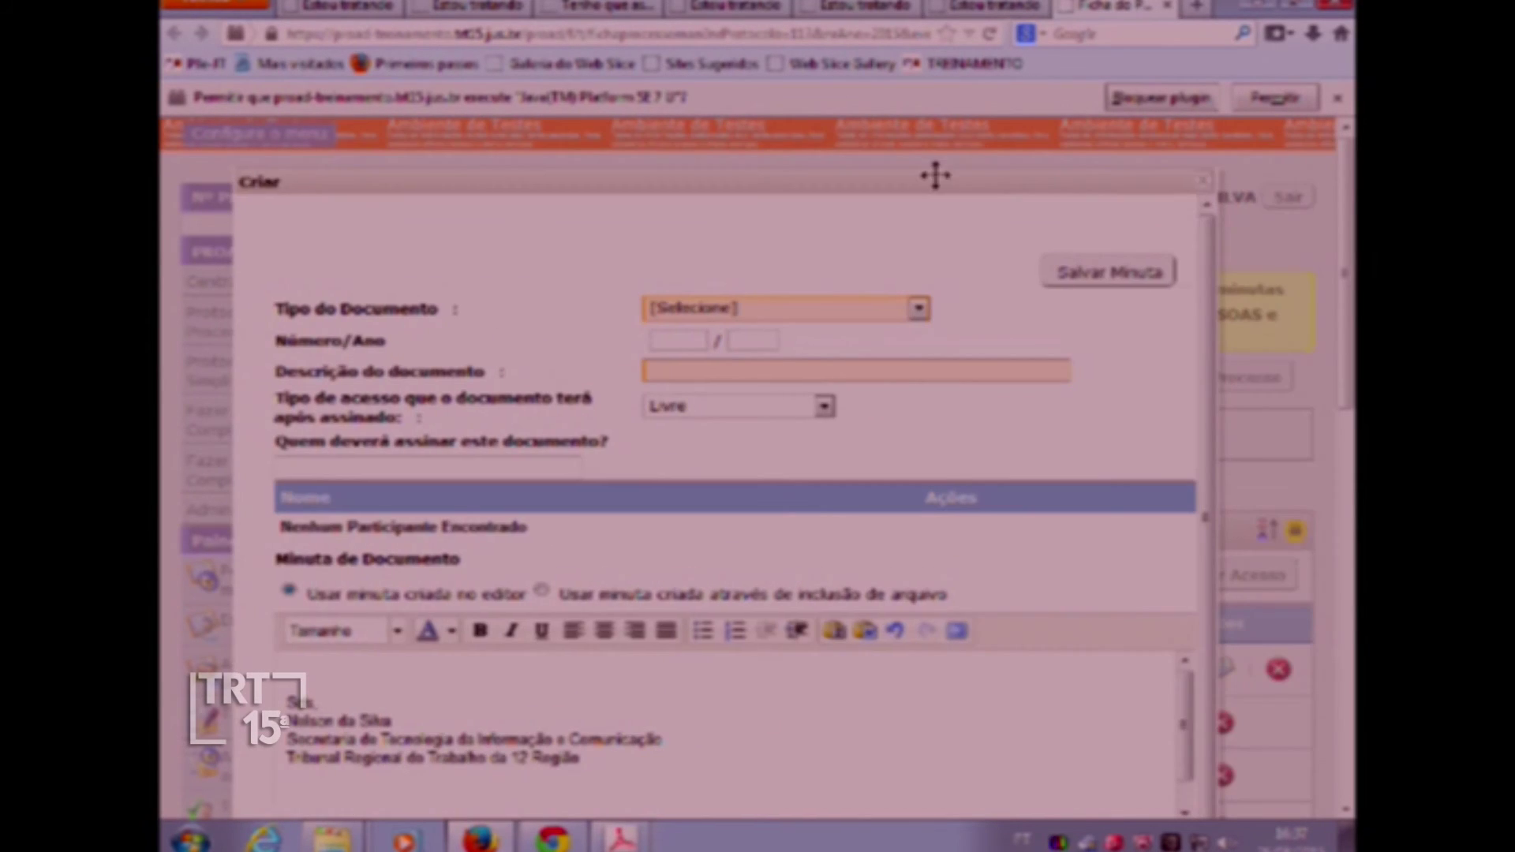
# Discard the unfinished draft and open 'Auto-textos das minhas áreas' under Ferramentas
pyautogui.click(1201, 181)
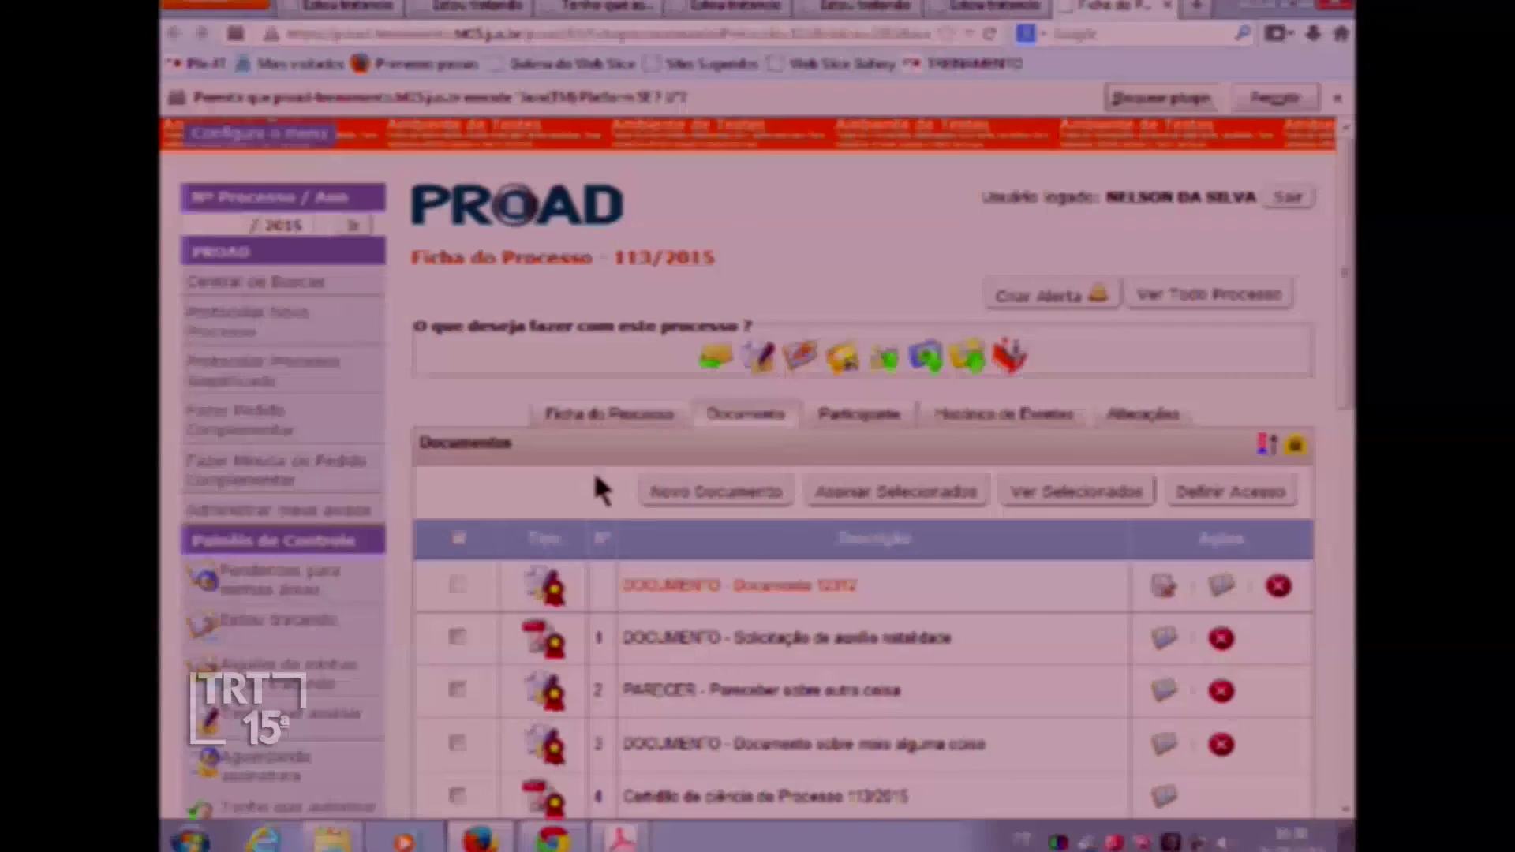
pyautogui.scroll(-6, 499, 530)
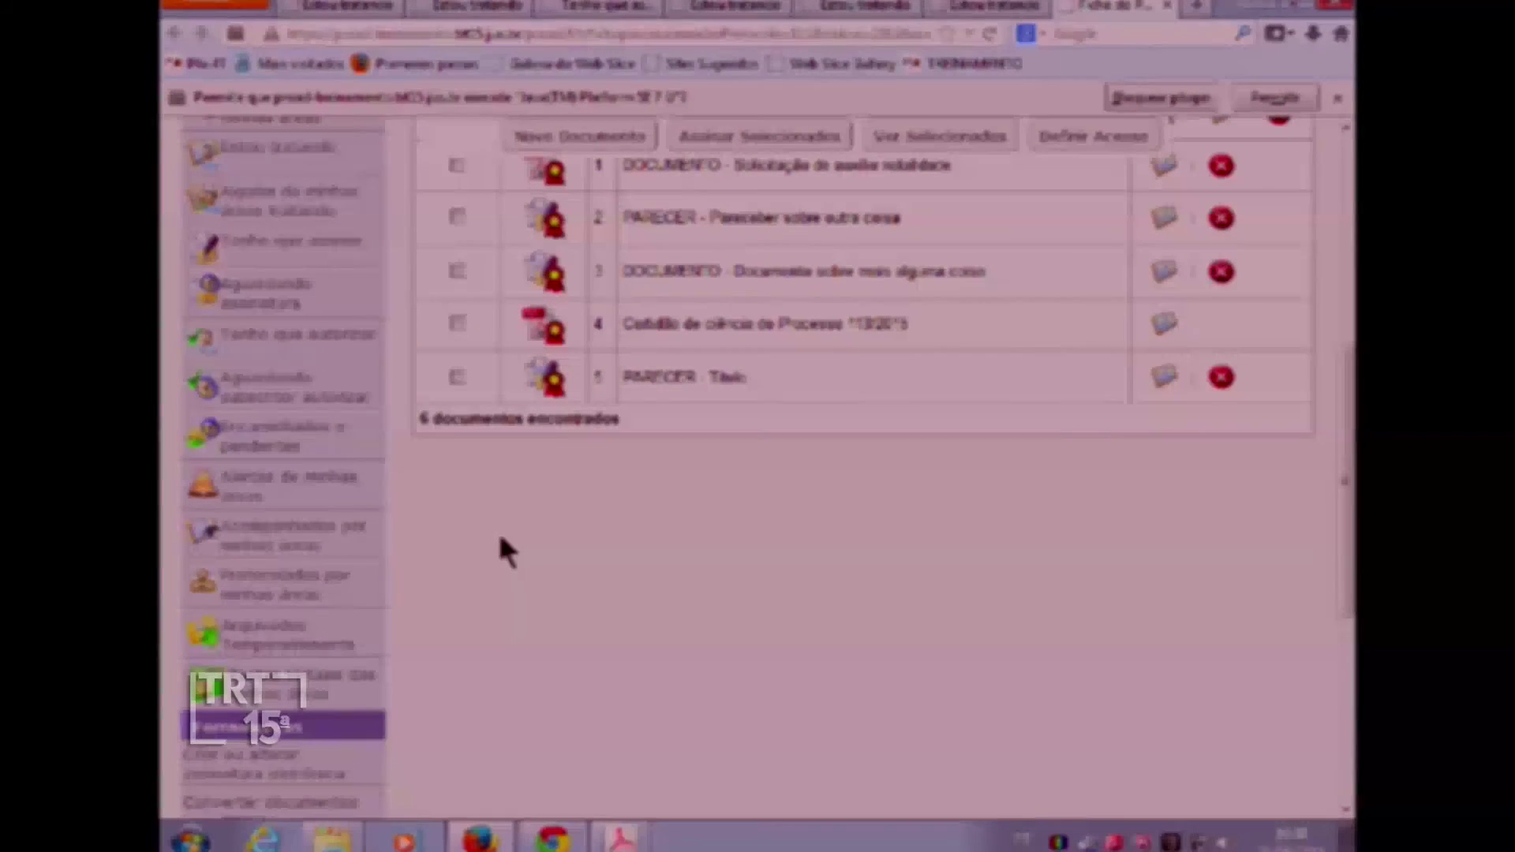
pyautogui.scroll(-3, 501, 544)
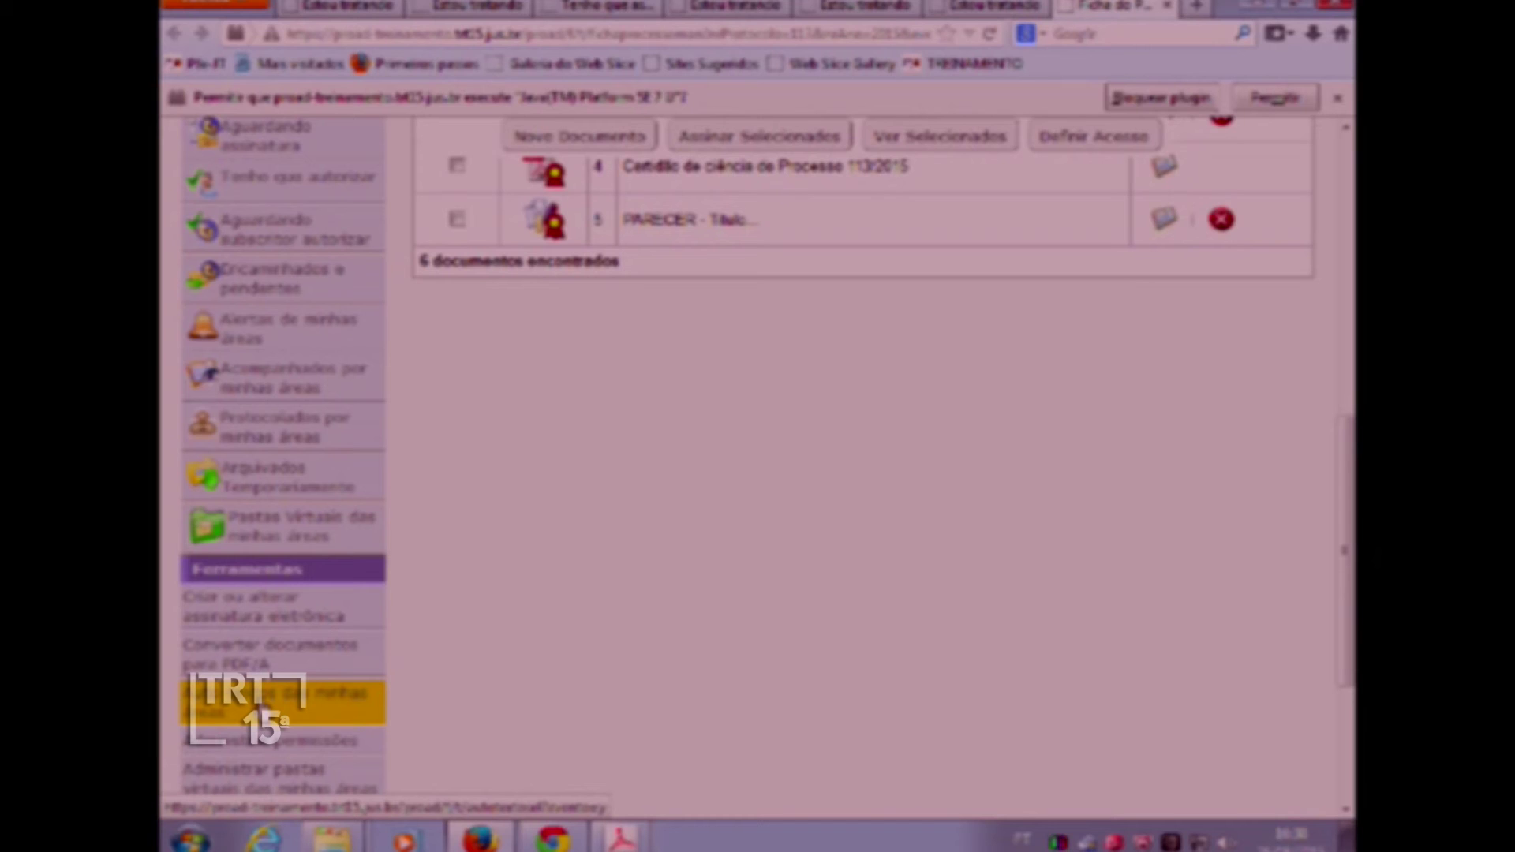
pyautogui.scroll(-3, 241, 599)
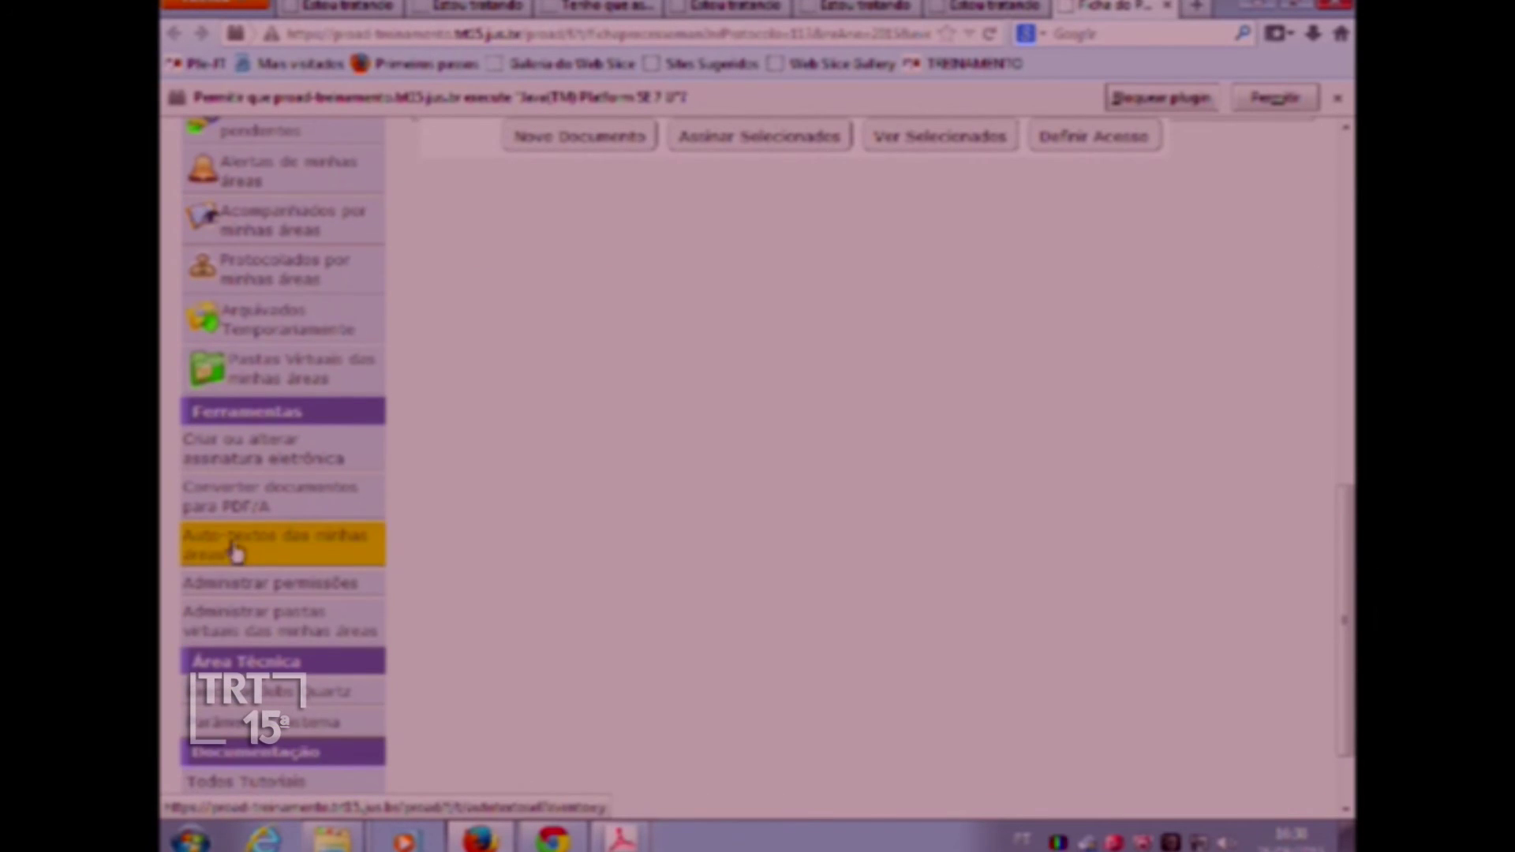
pyautogui.click(235, 553)
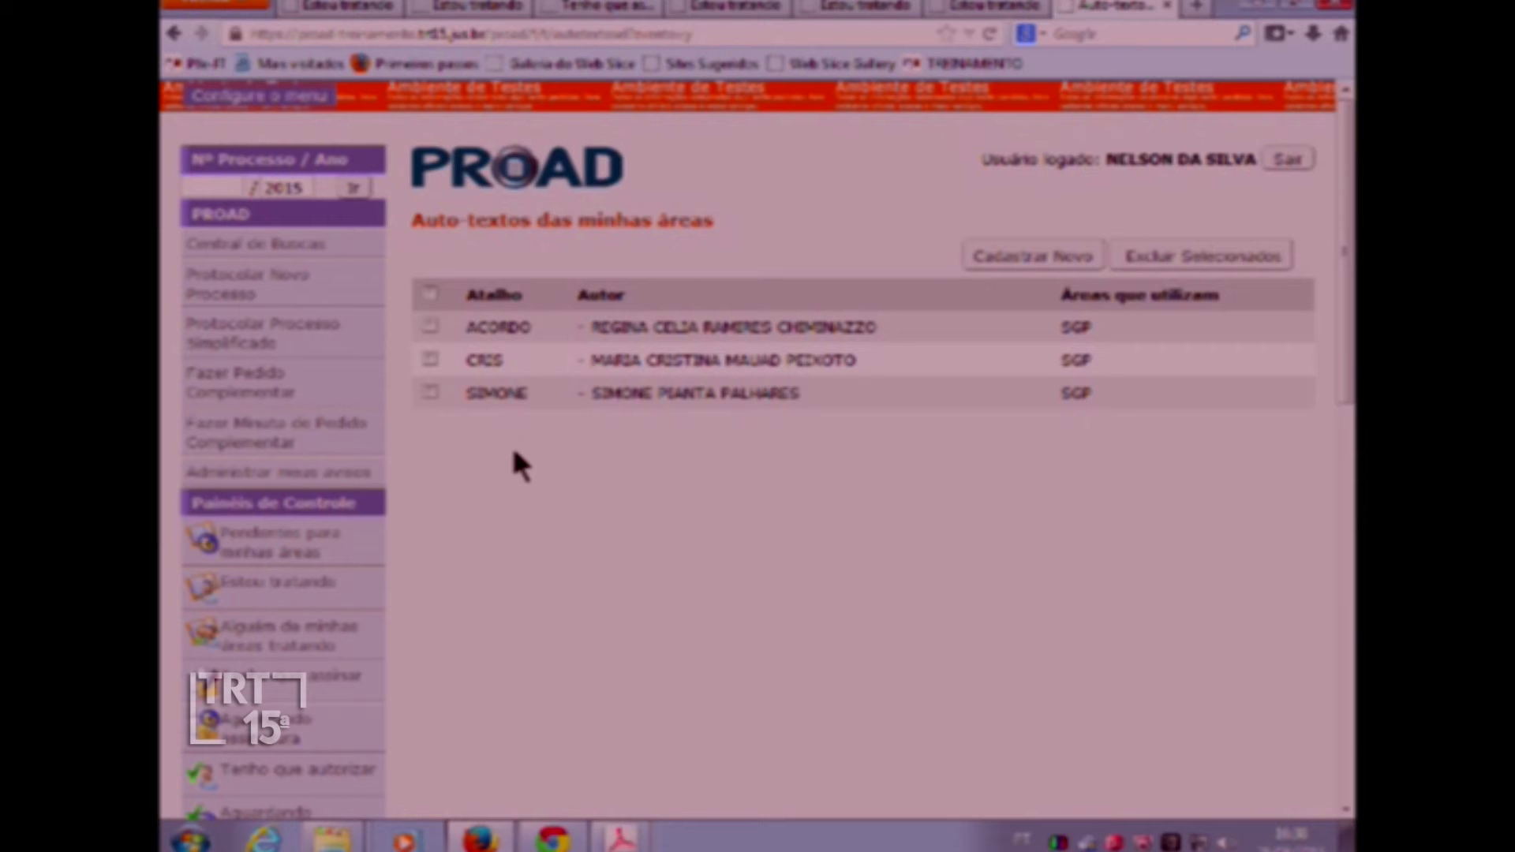
# Inspect the ACORDO auto-text's shortcut, SGP area and body text, then close it without saving
pyautogui.click(513, 328)
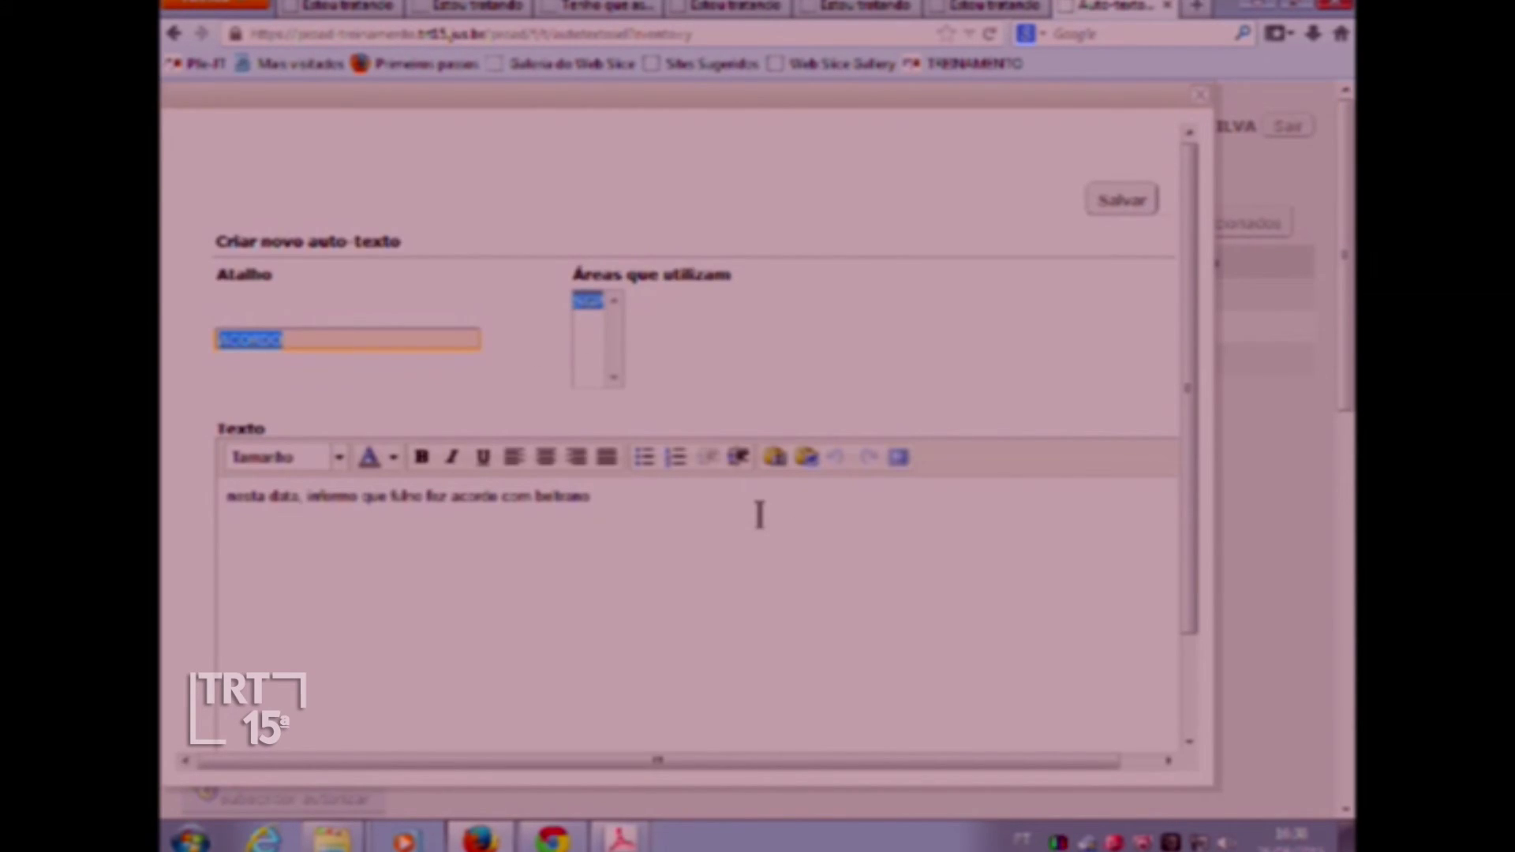
pyautogui.moveTo(757, 91); pyautogui.dragTo(810, 242)
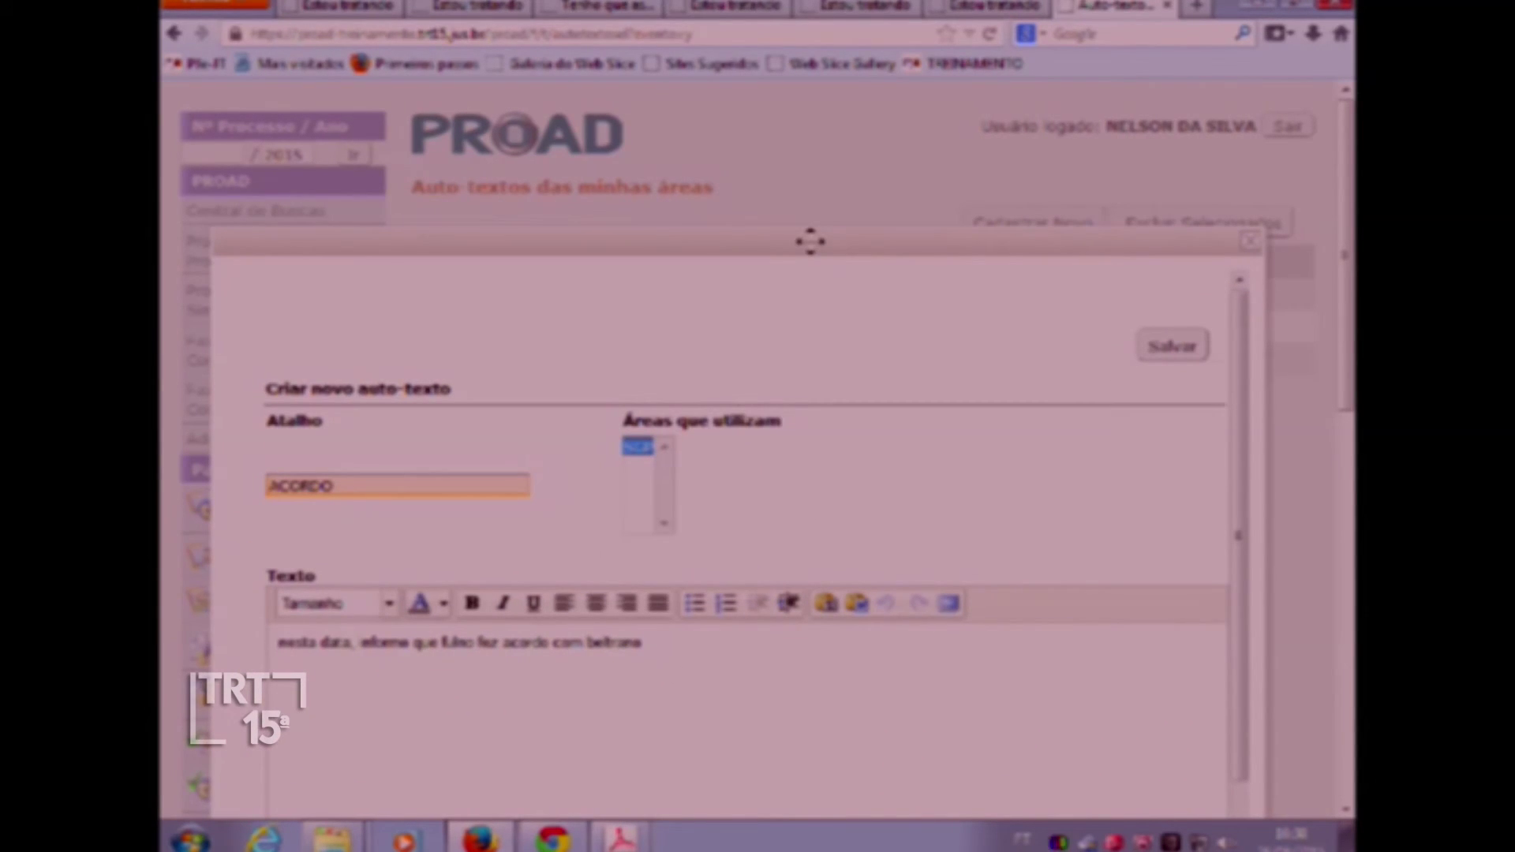
pyautogui.scroll(-3, 878, 471)
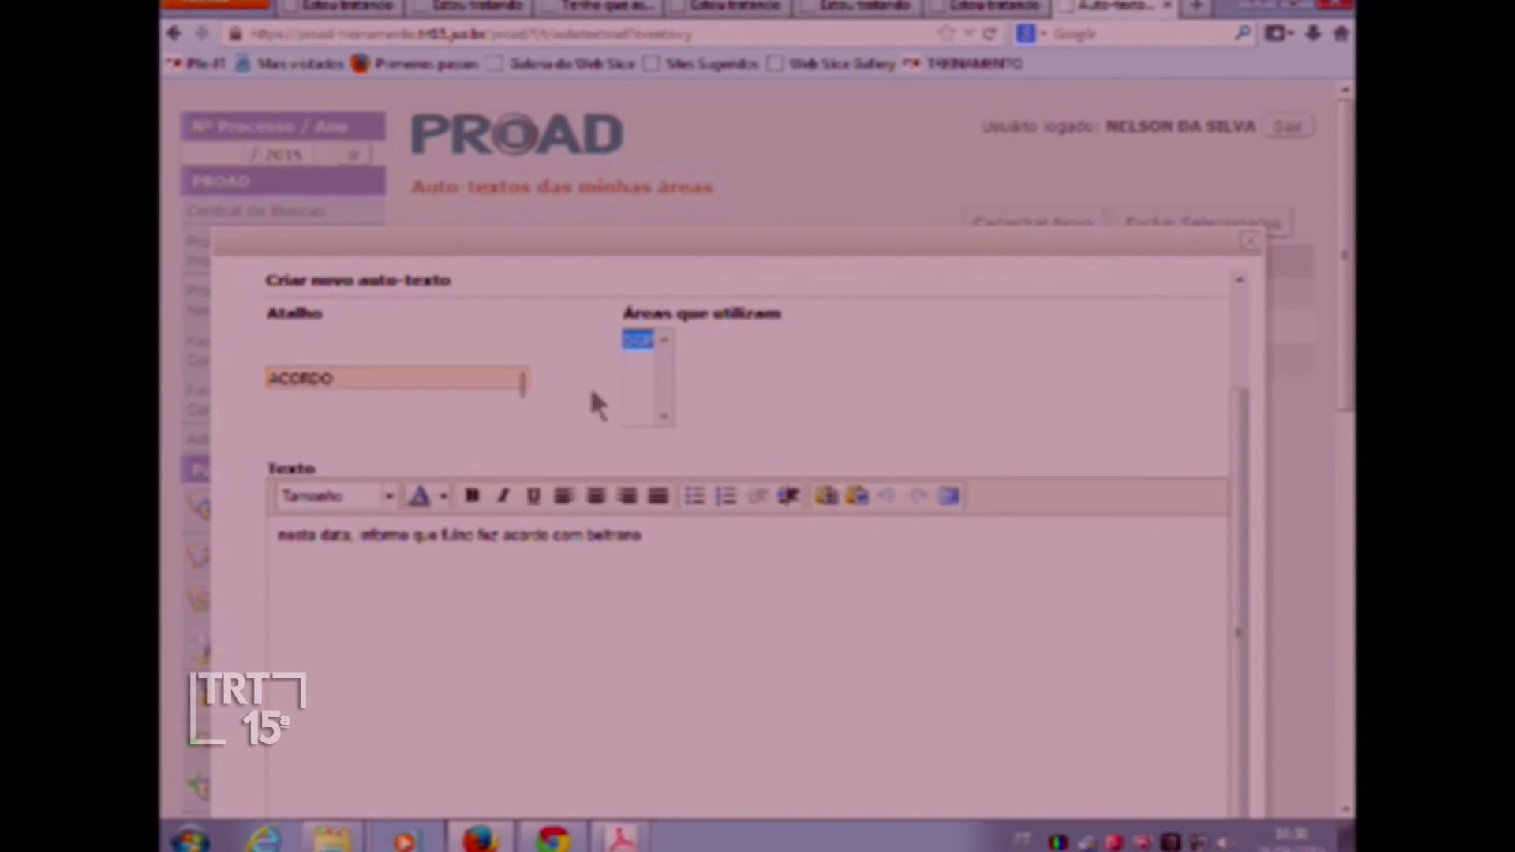
pyautogui.click(461, 377)
pyautogui.doubleClick(462, 377)
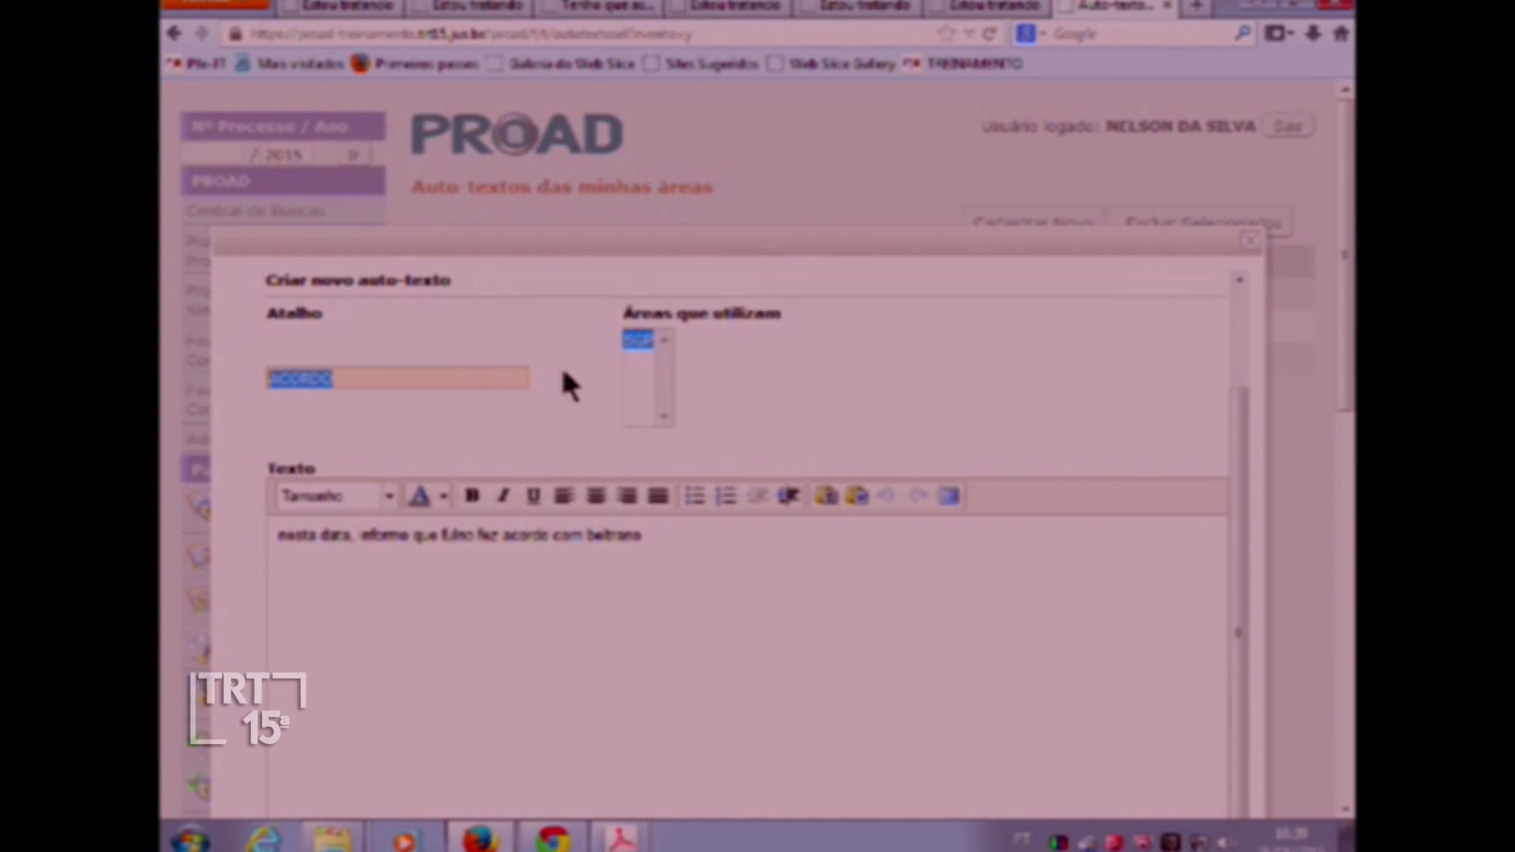
pyautogui.click(633, 341)
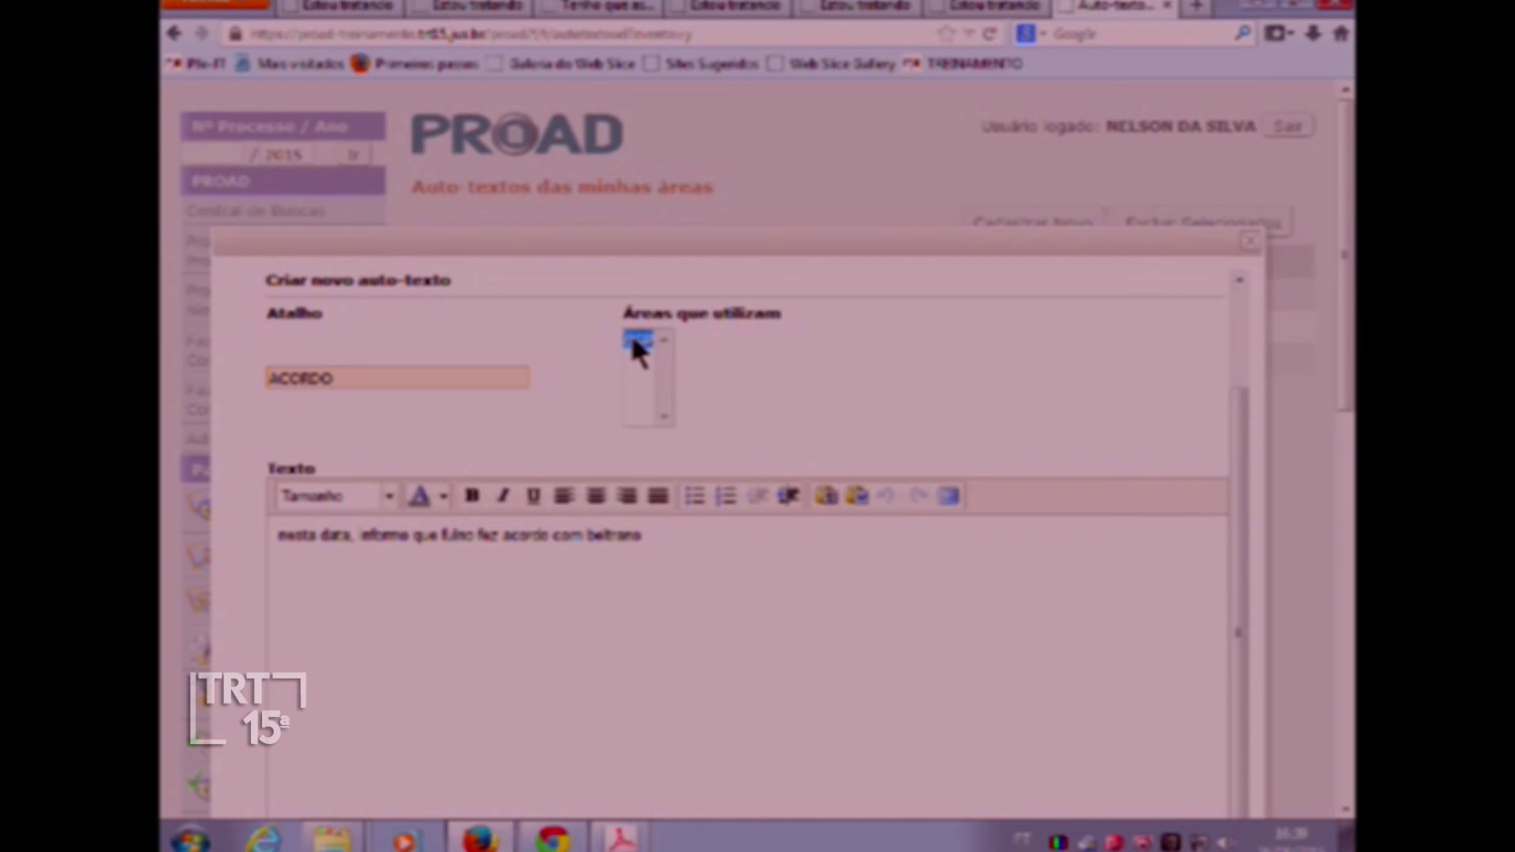
pyautogui.moveTo(640, 536); pyautogui.dragTo(276, 544)
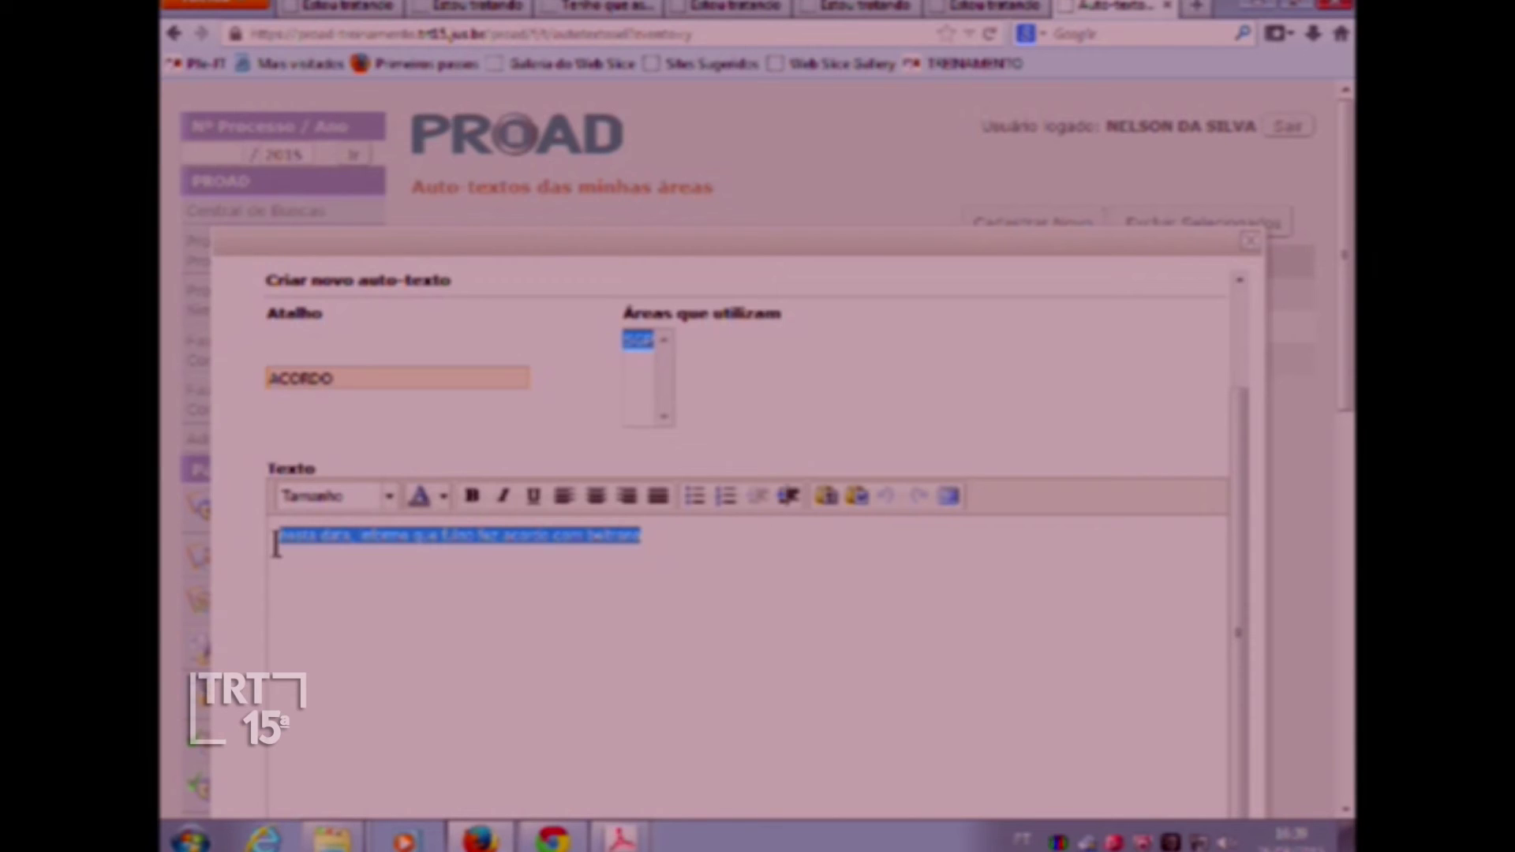
pyautogui.click(1251, 242)
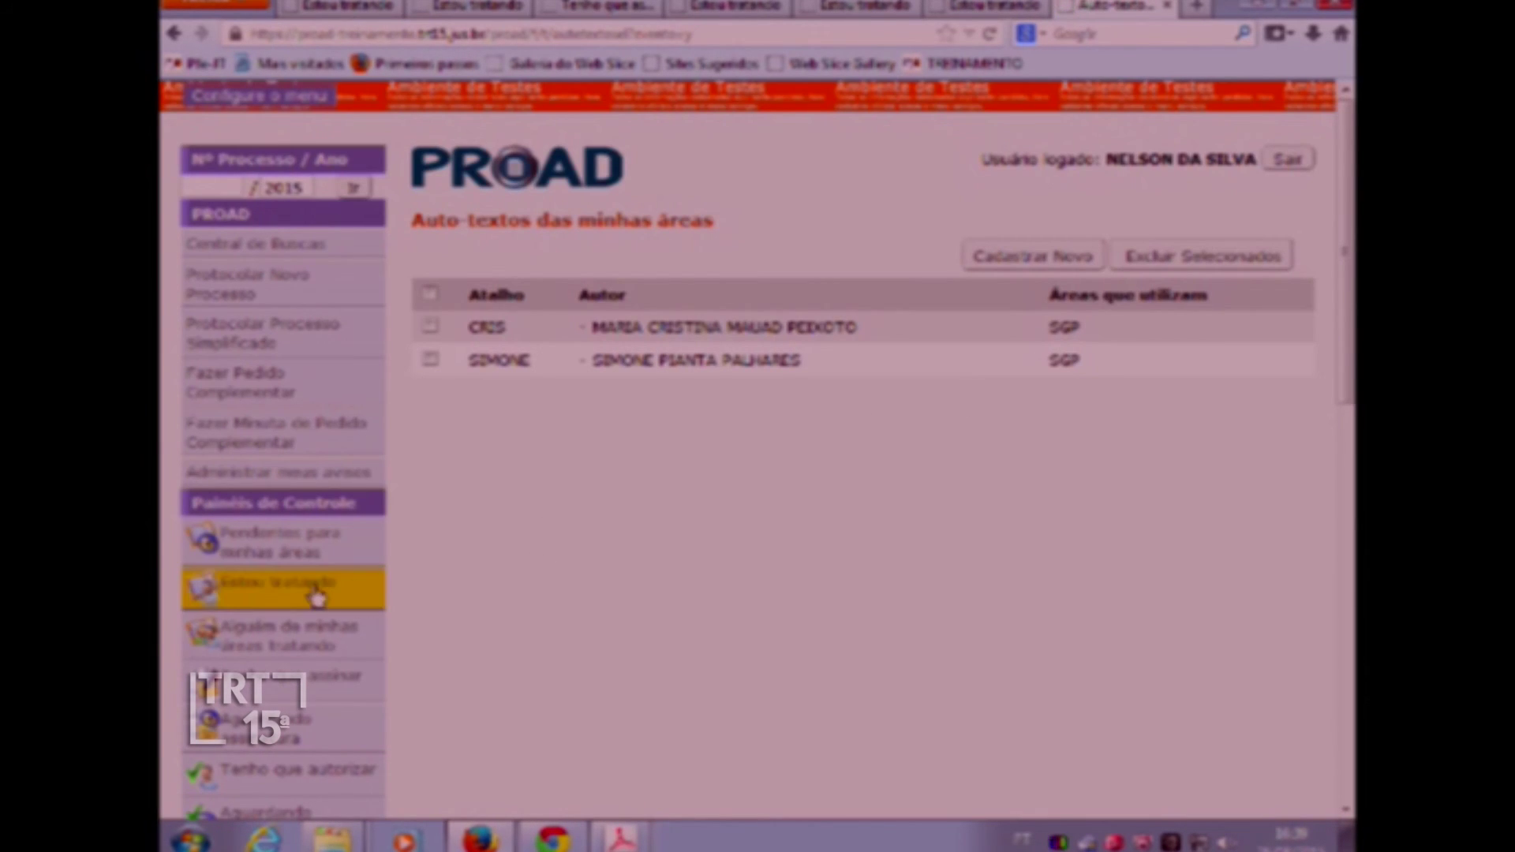
# Open process 113/2015 from 'Estou tratando' and show its Documento tab
pyautogui.click(306, 591)
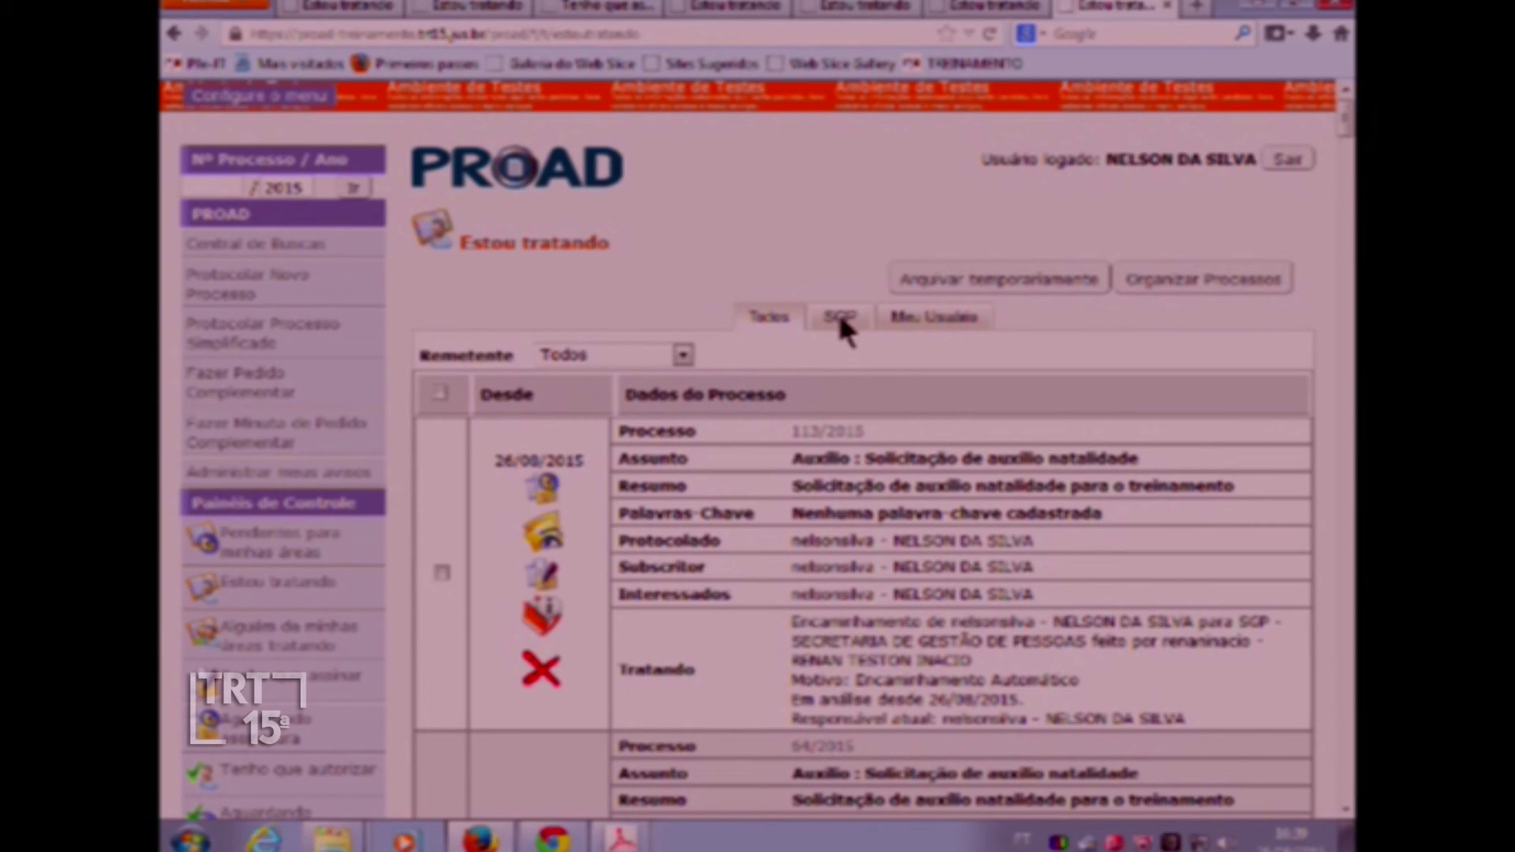
pyautogui.click(795, 490)
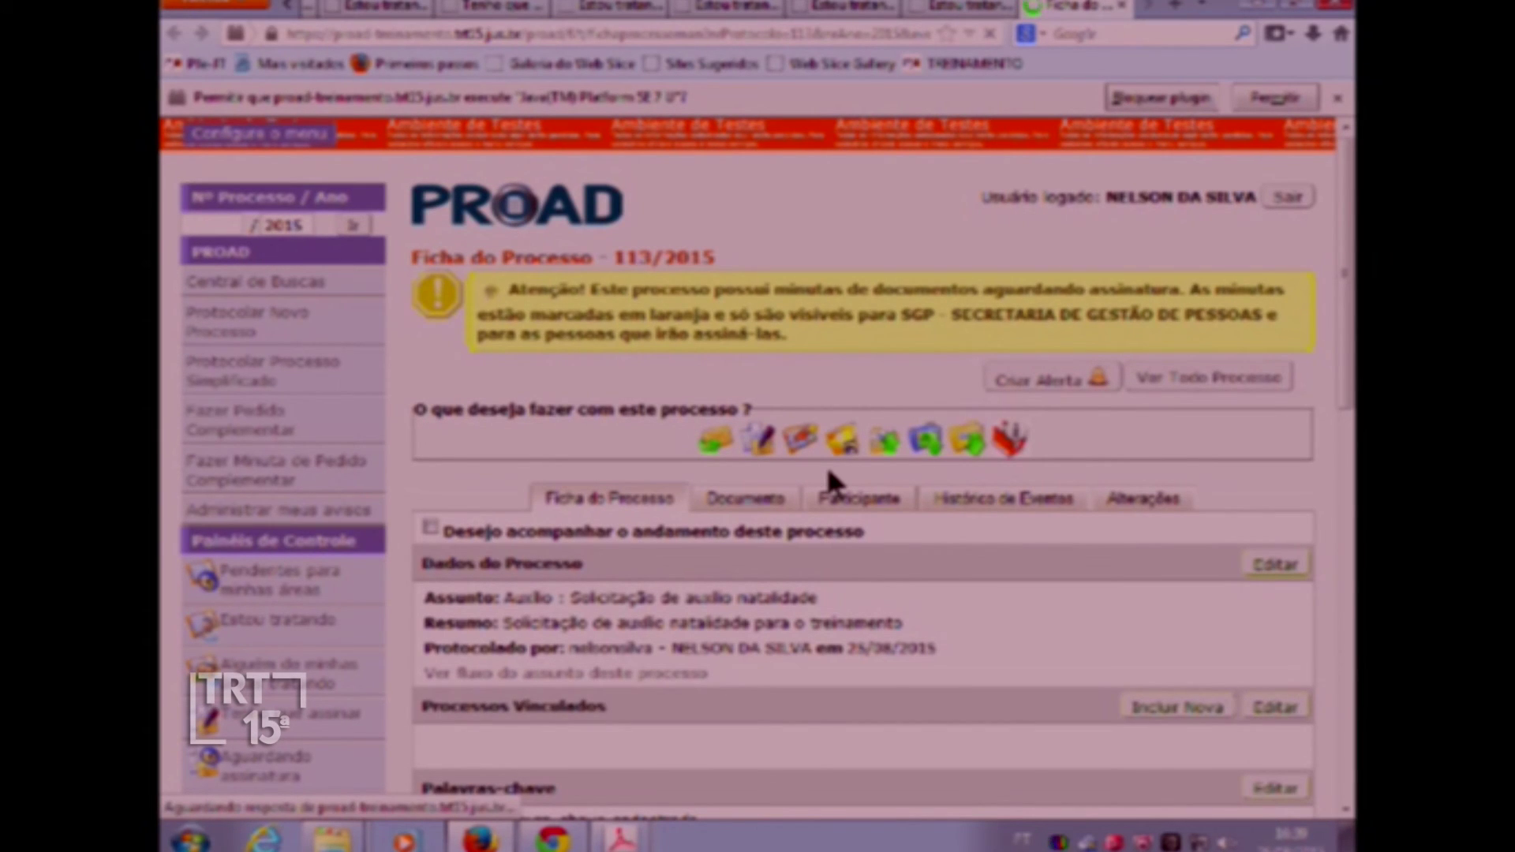
pyautogui.click(762, 504)
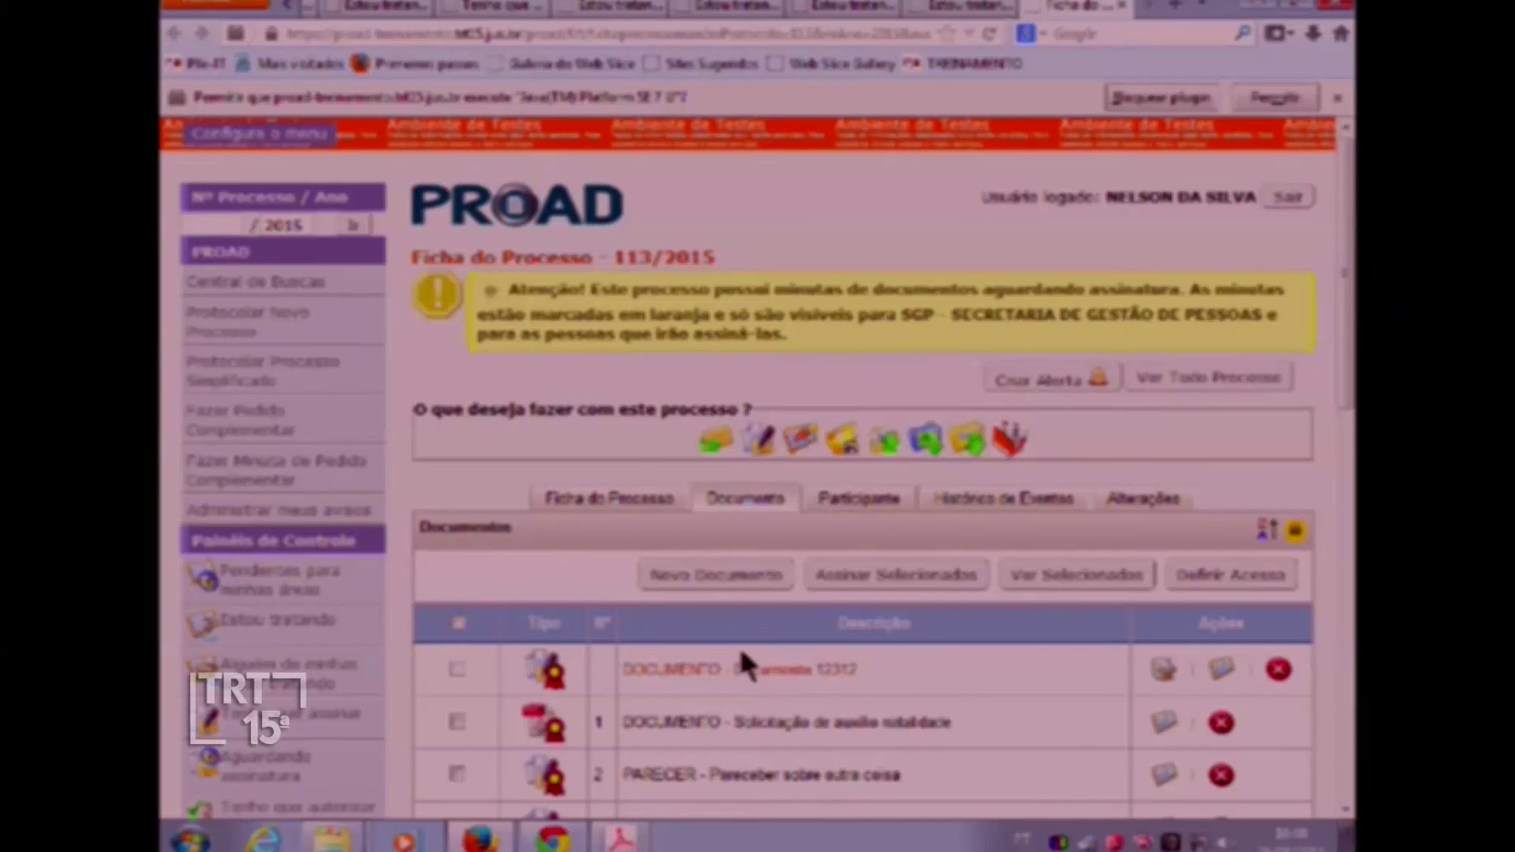
# Start a new draft for process 113/2015 and replace its default text with an expanded signature auto-text
pyautogui.click(757, 438)
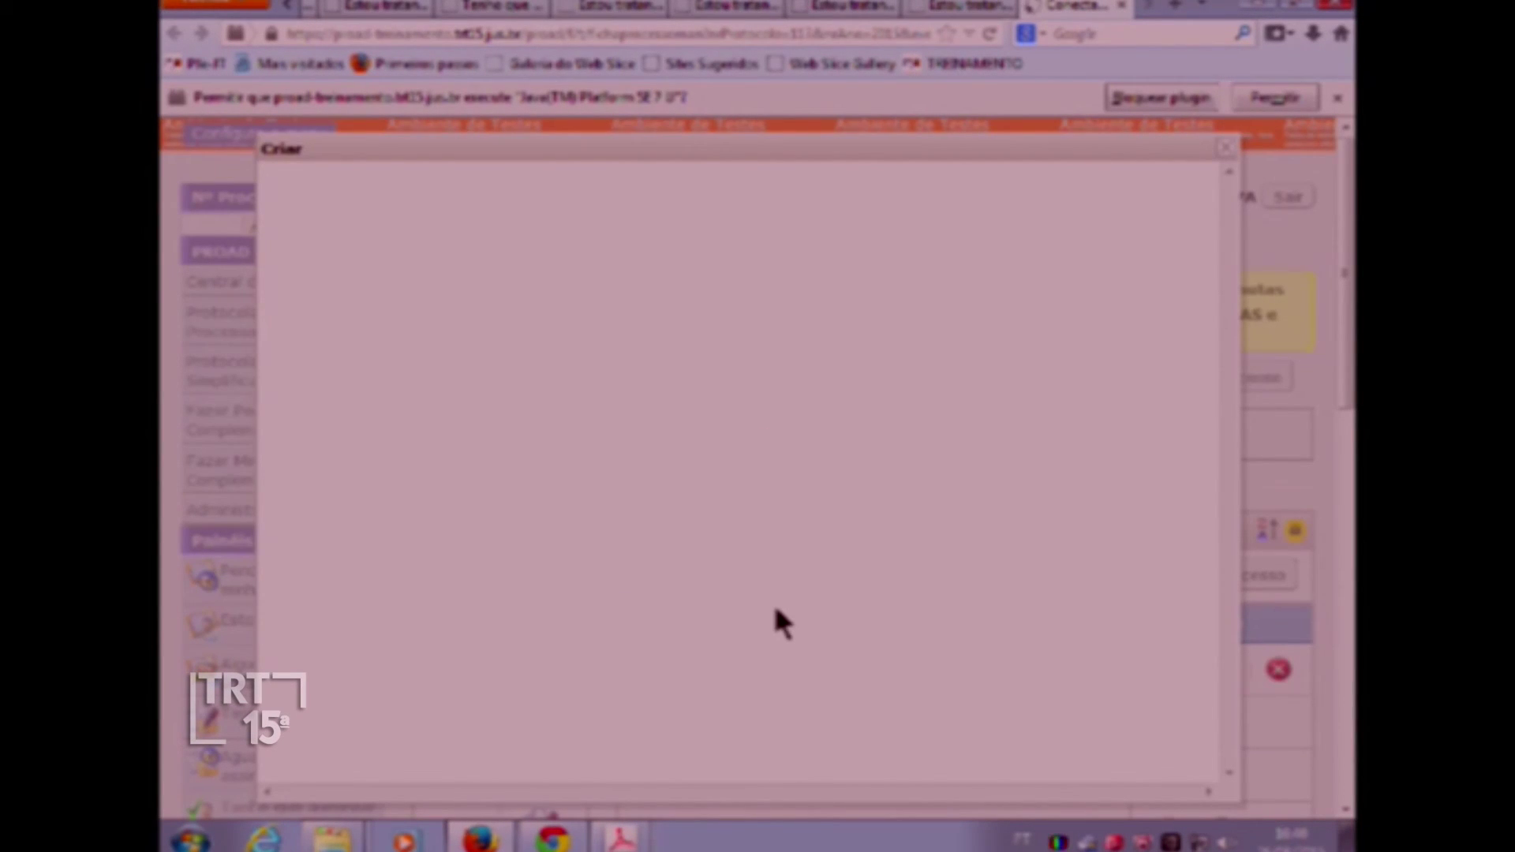
pyautogui.scroll(-3, 737, 659)
pyautogui.doubleClick(734, 495)
pyautogui.click(734, 489)
pyautogui.hotkey('ctrl', 'a')
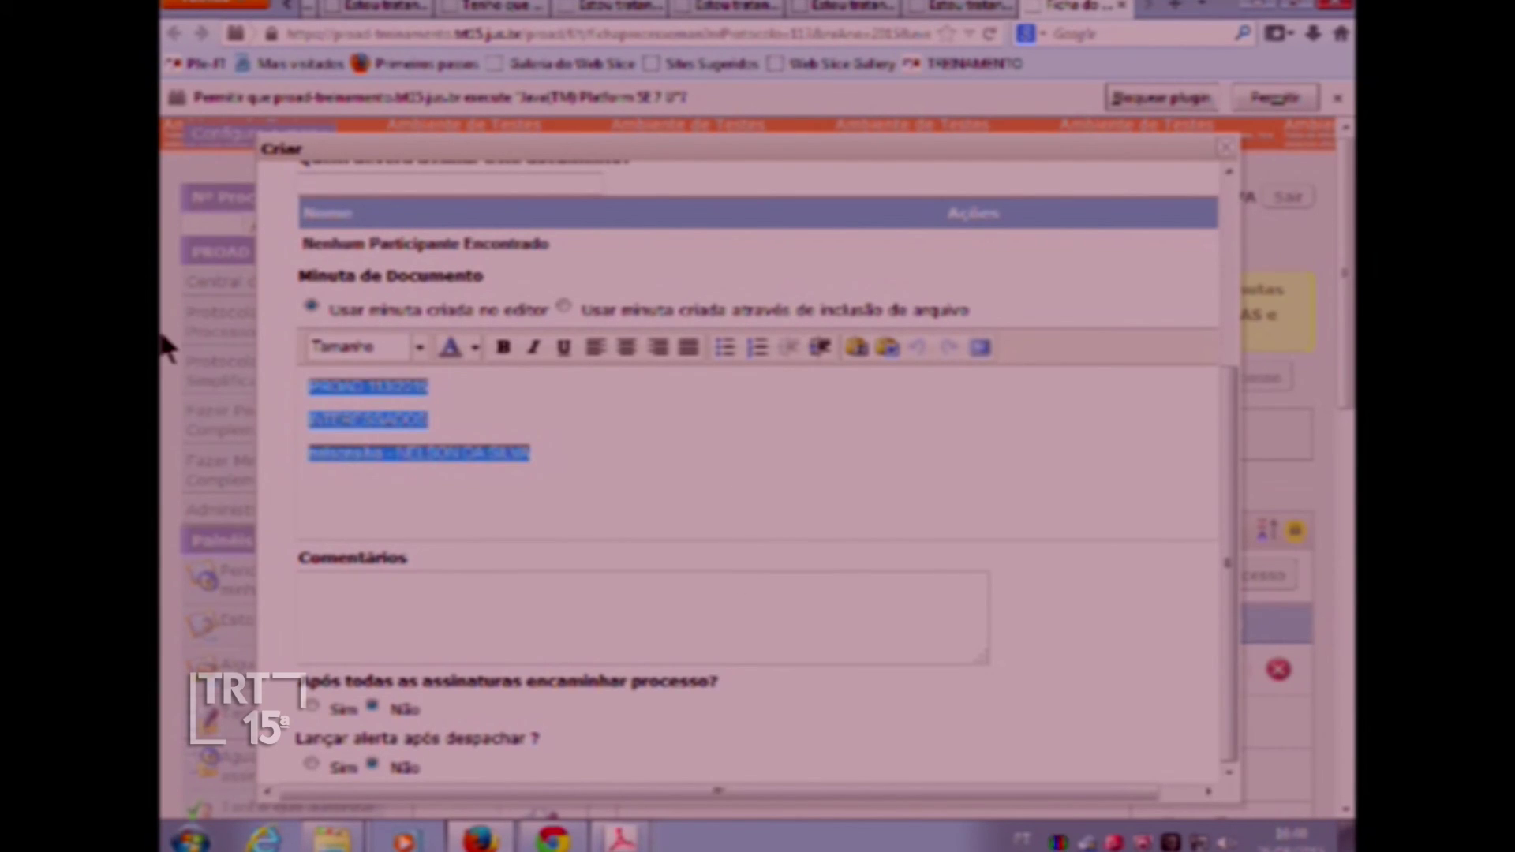
pyautogui.write('#simone')
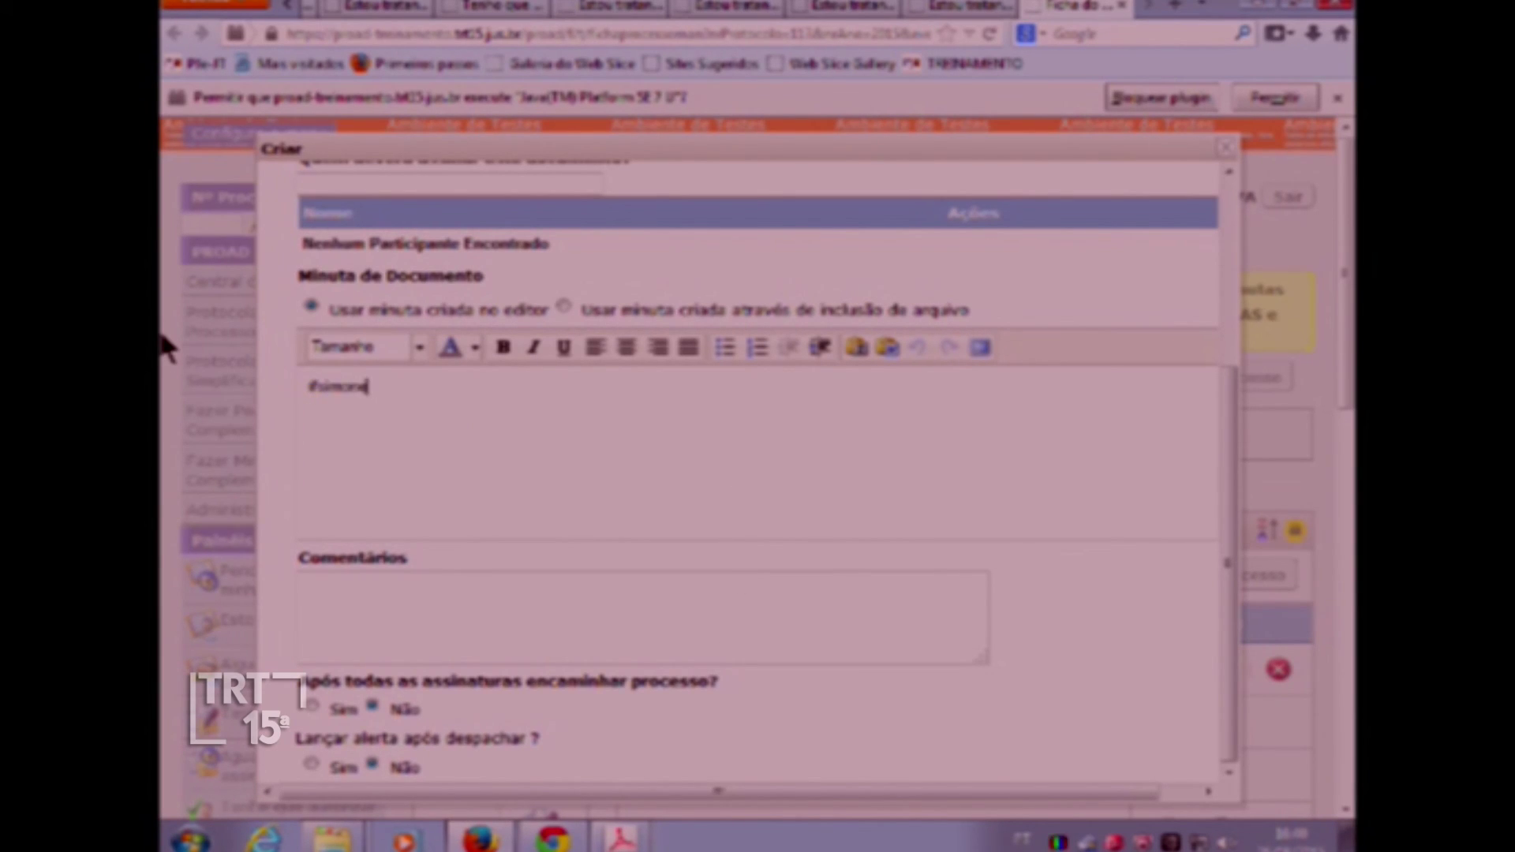
pyautogui.press('Return')
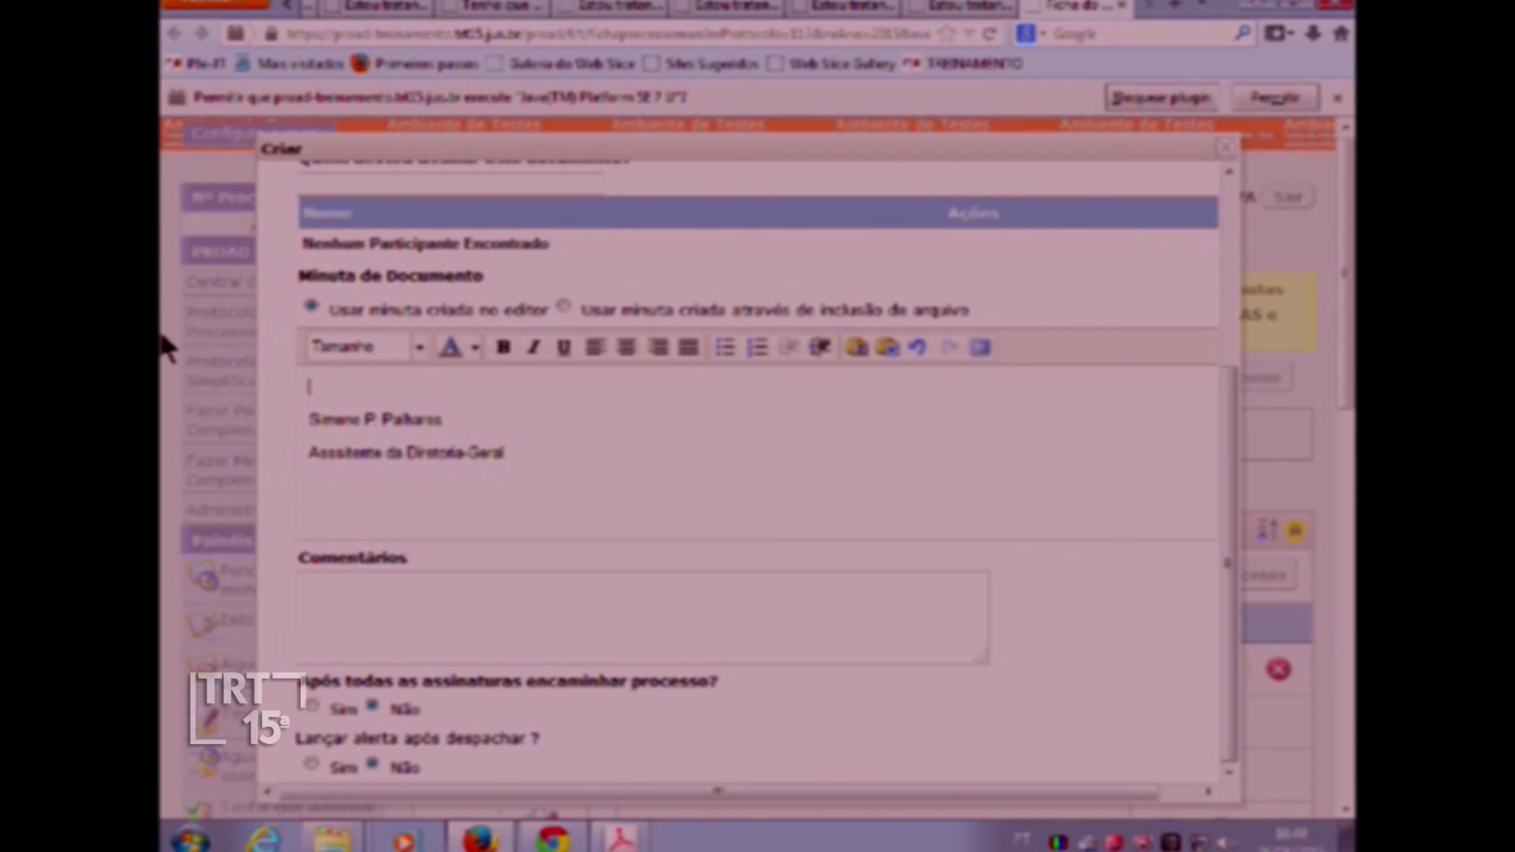
# Remove the expanded signature lines and retype the auto-text shortcut in the body
pyautogui.hotkey('shift', 'Down')
pyautogui.hotkey('shift', 'Down')
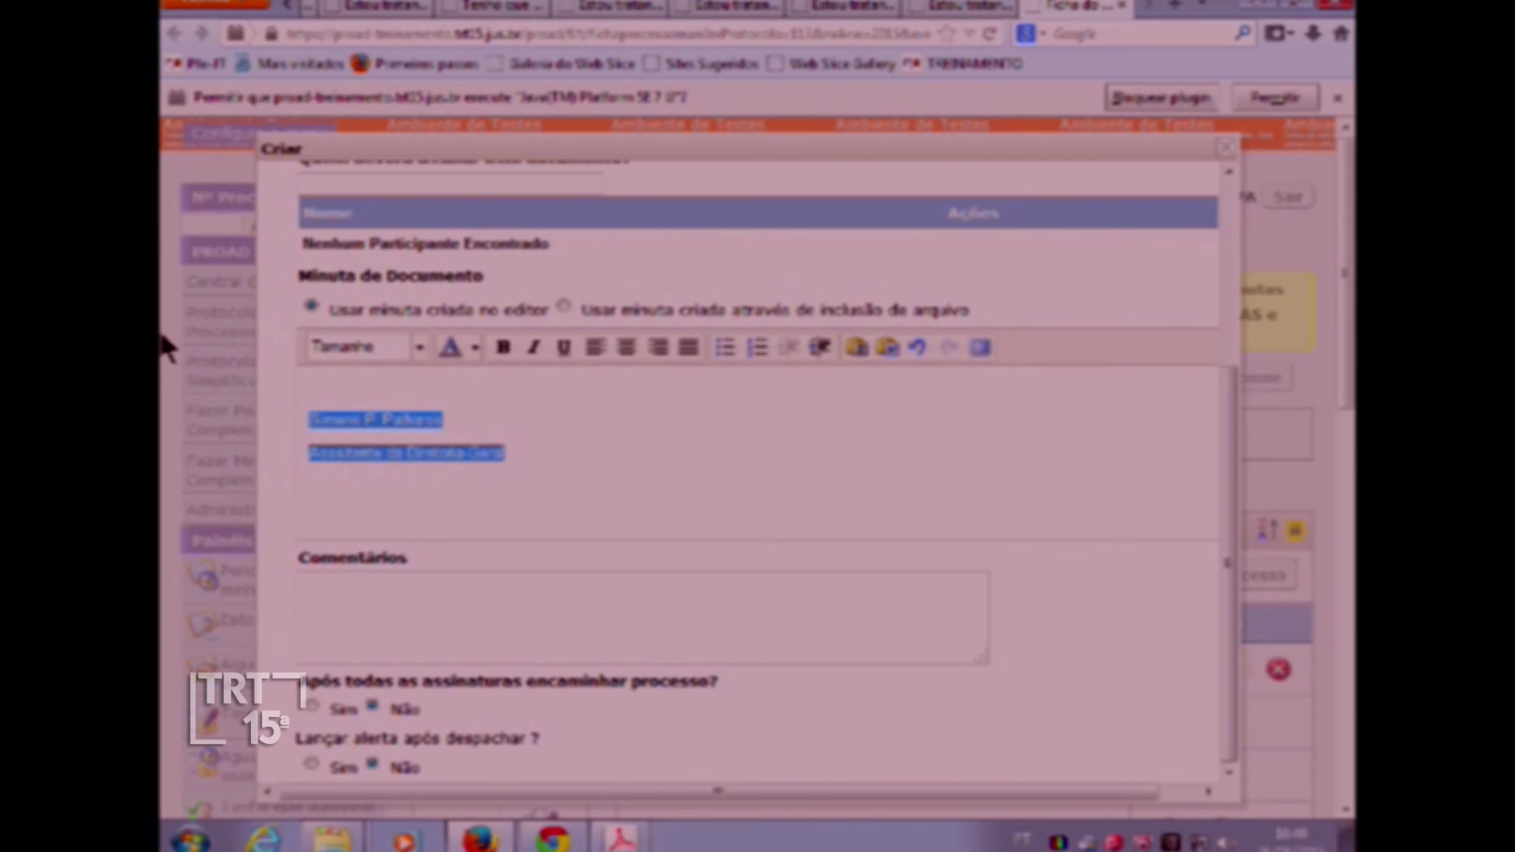
pyautogui.press('Delete')
pyautogui.write('#s')
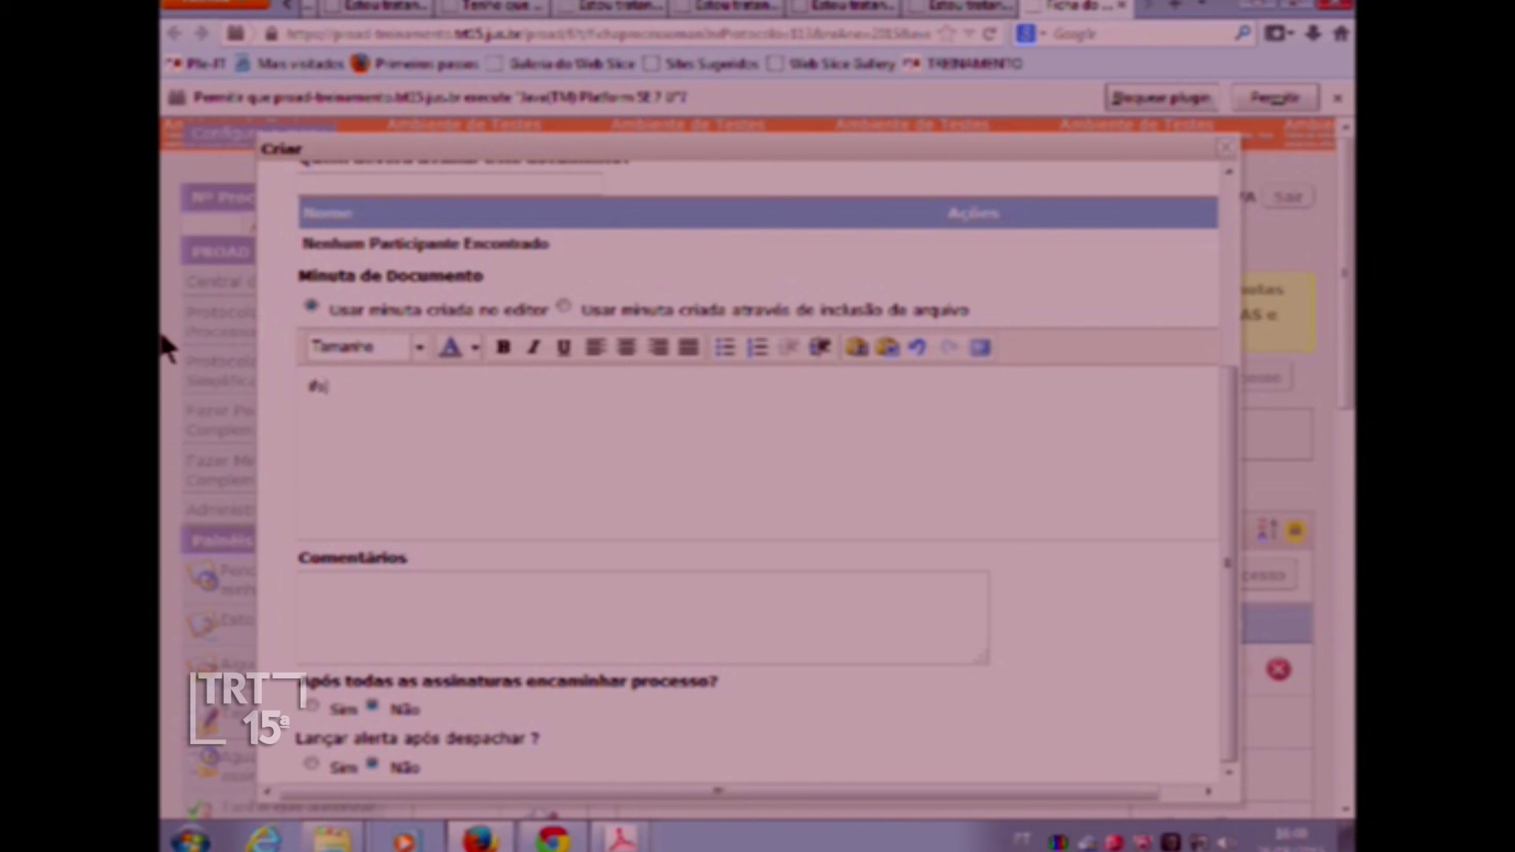
pyautogui.write('imone')
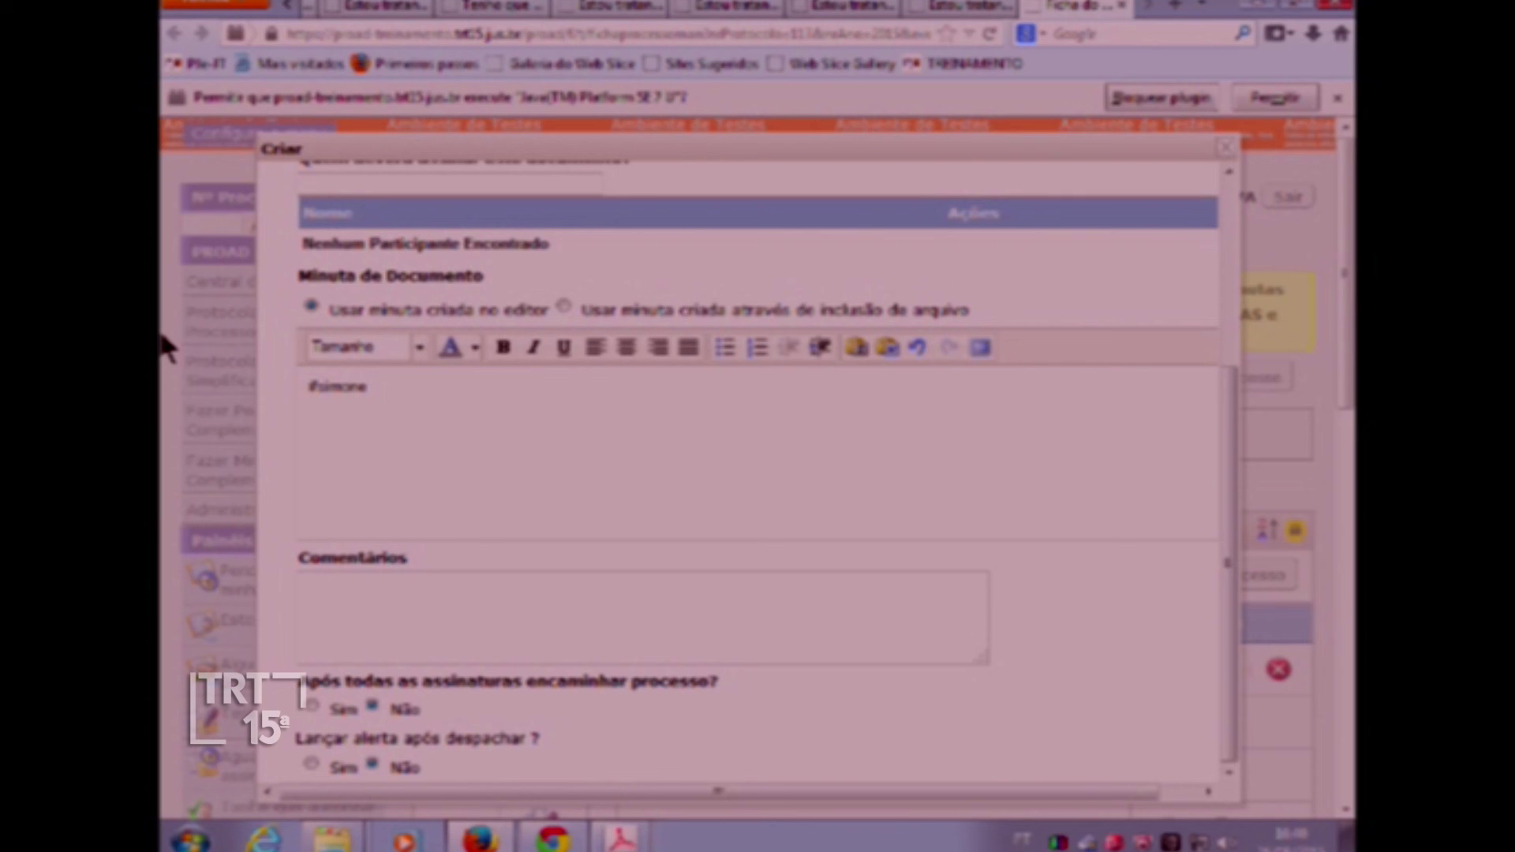